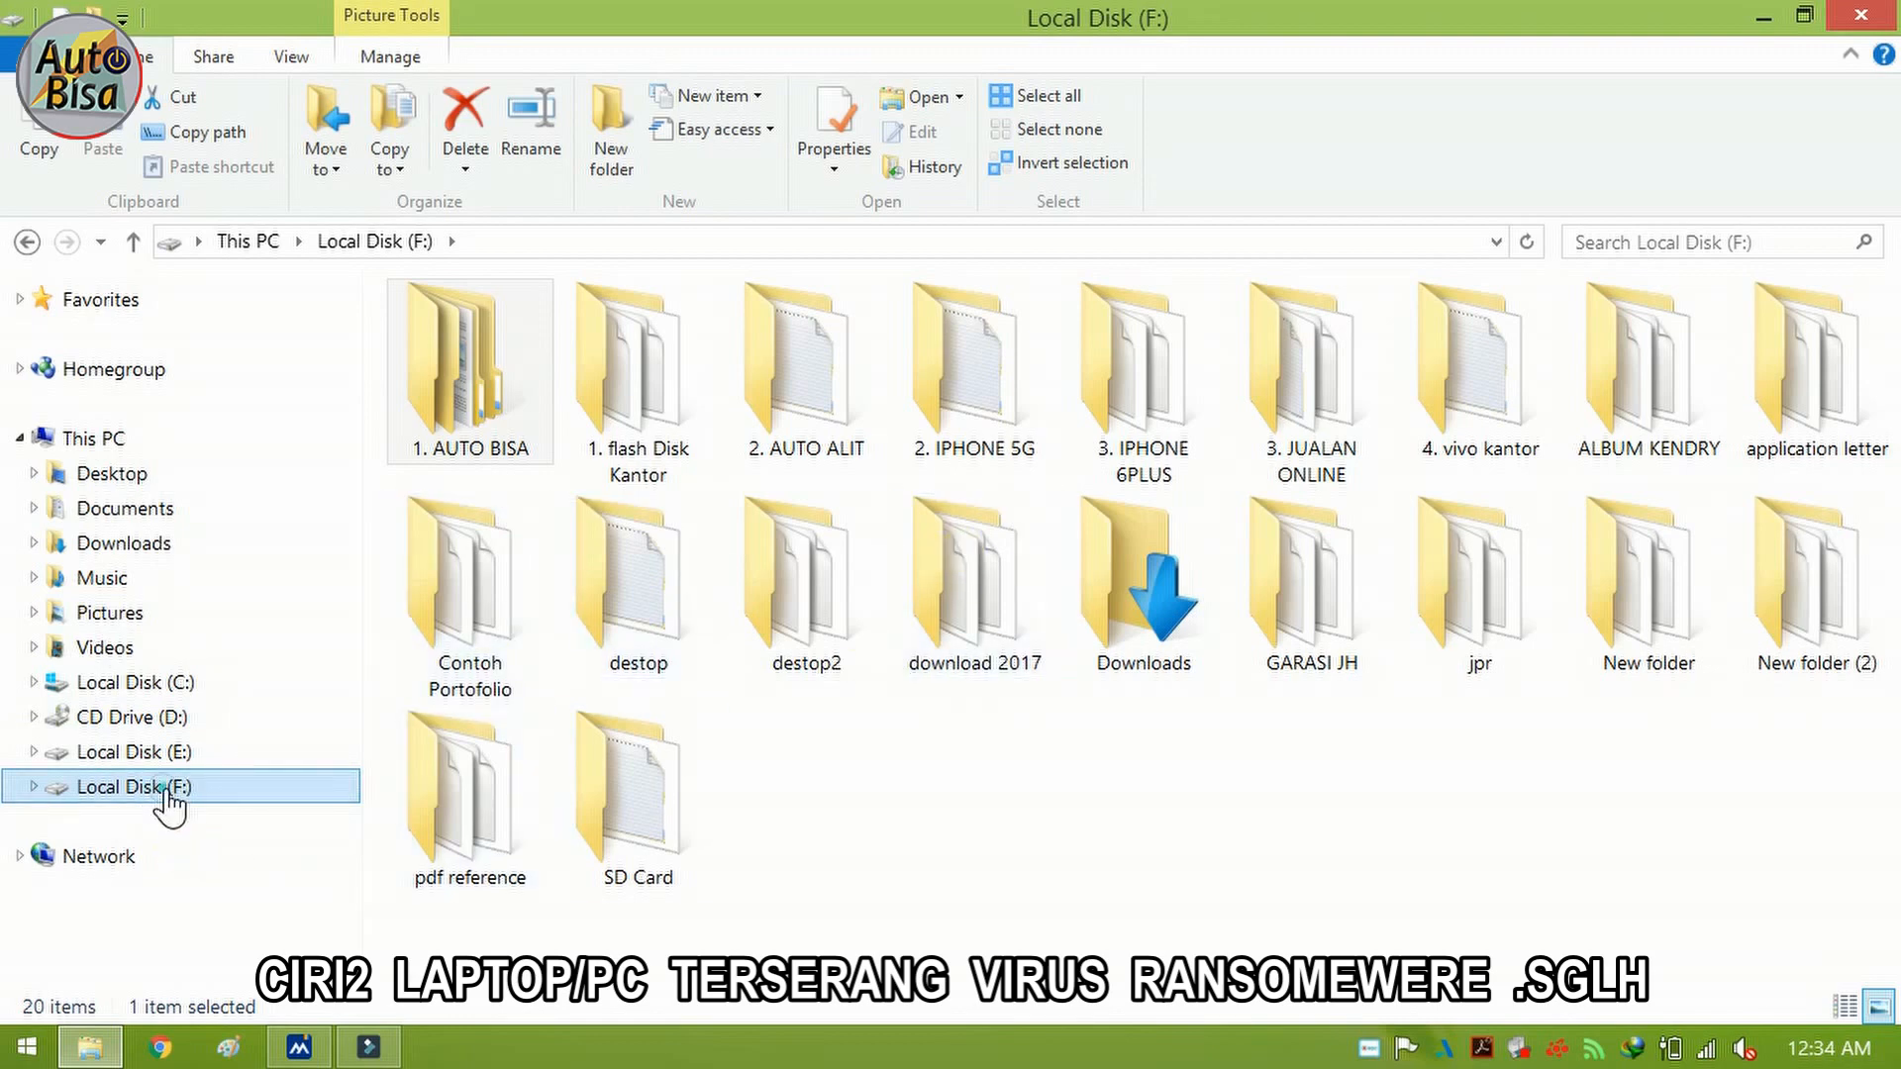
Step: Open the 110APPLE folder inside 2. IPHONE 5G on Local Disk (F:) and examine its .sglh files as a detailed list
{"action": "left_click", "coordinate": [1076, 791]}
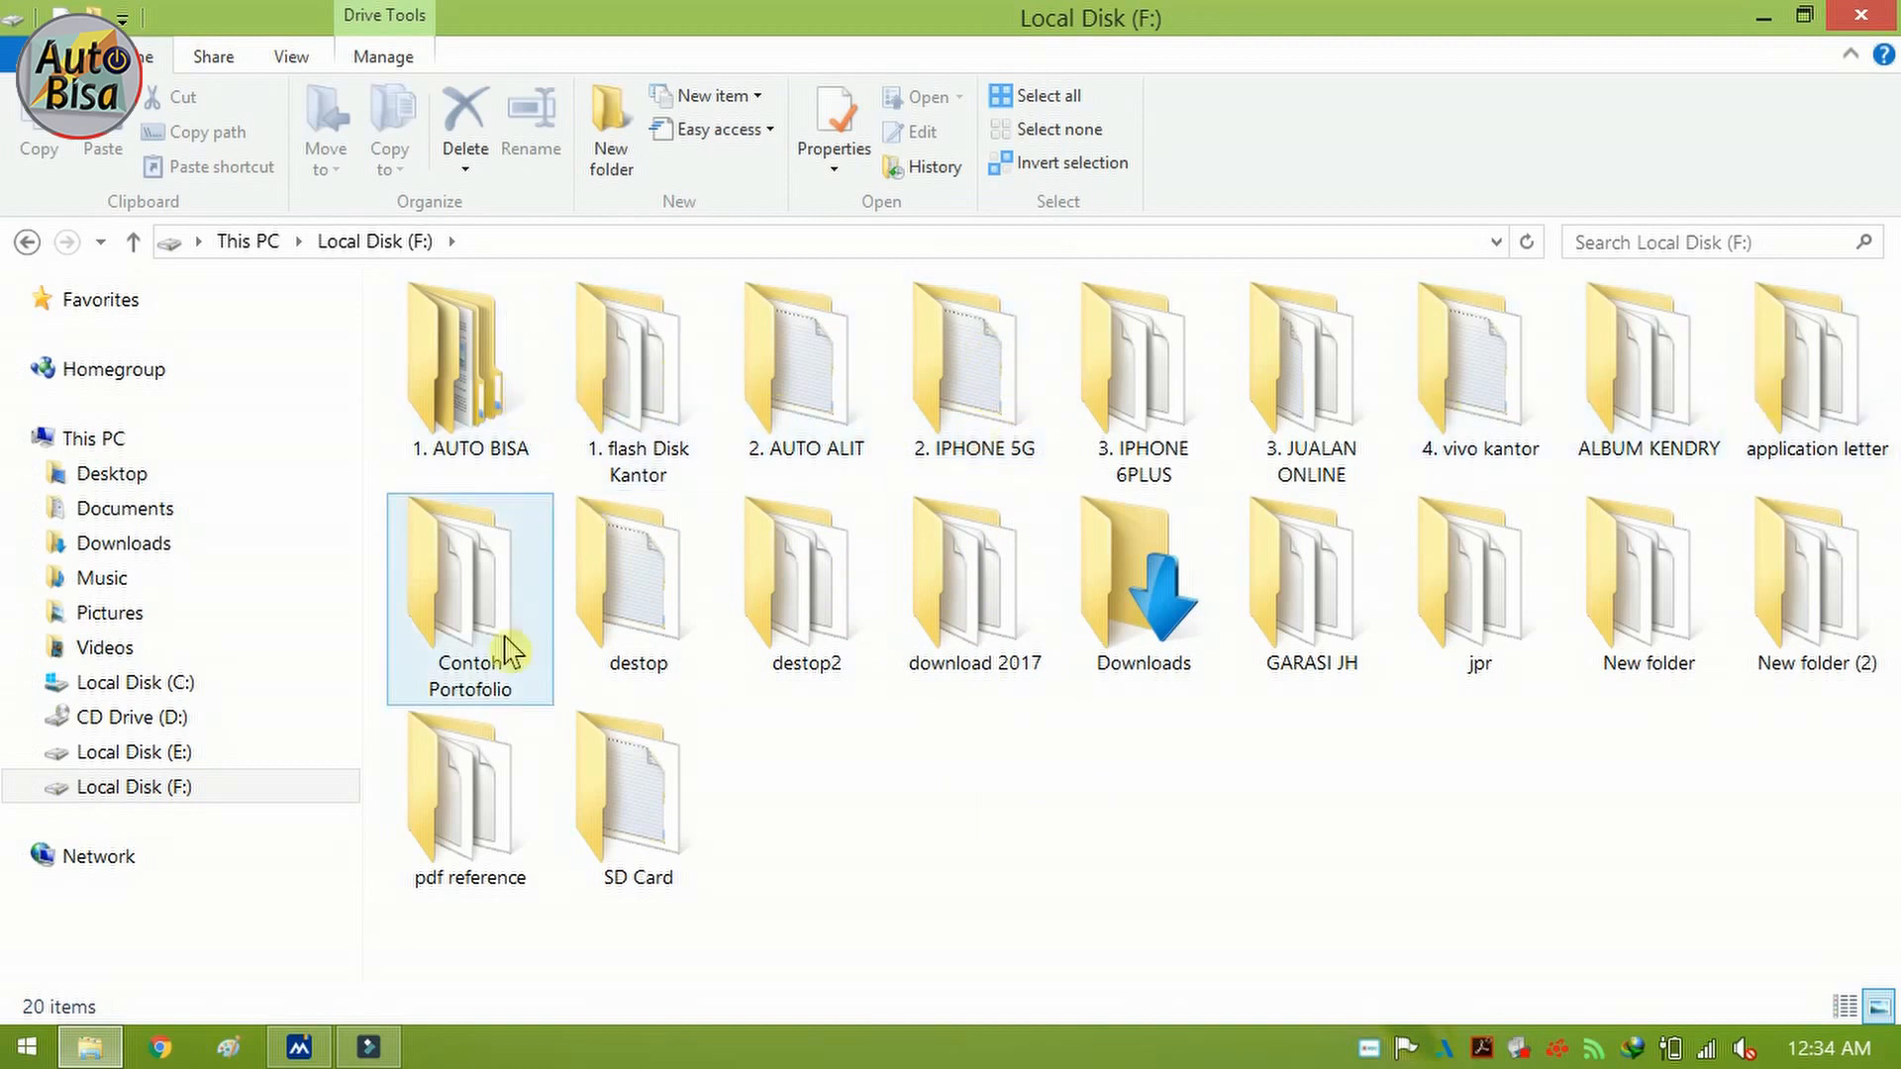
{"action": "double_click", "coordinate": [1015, 391]}
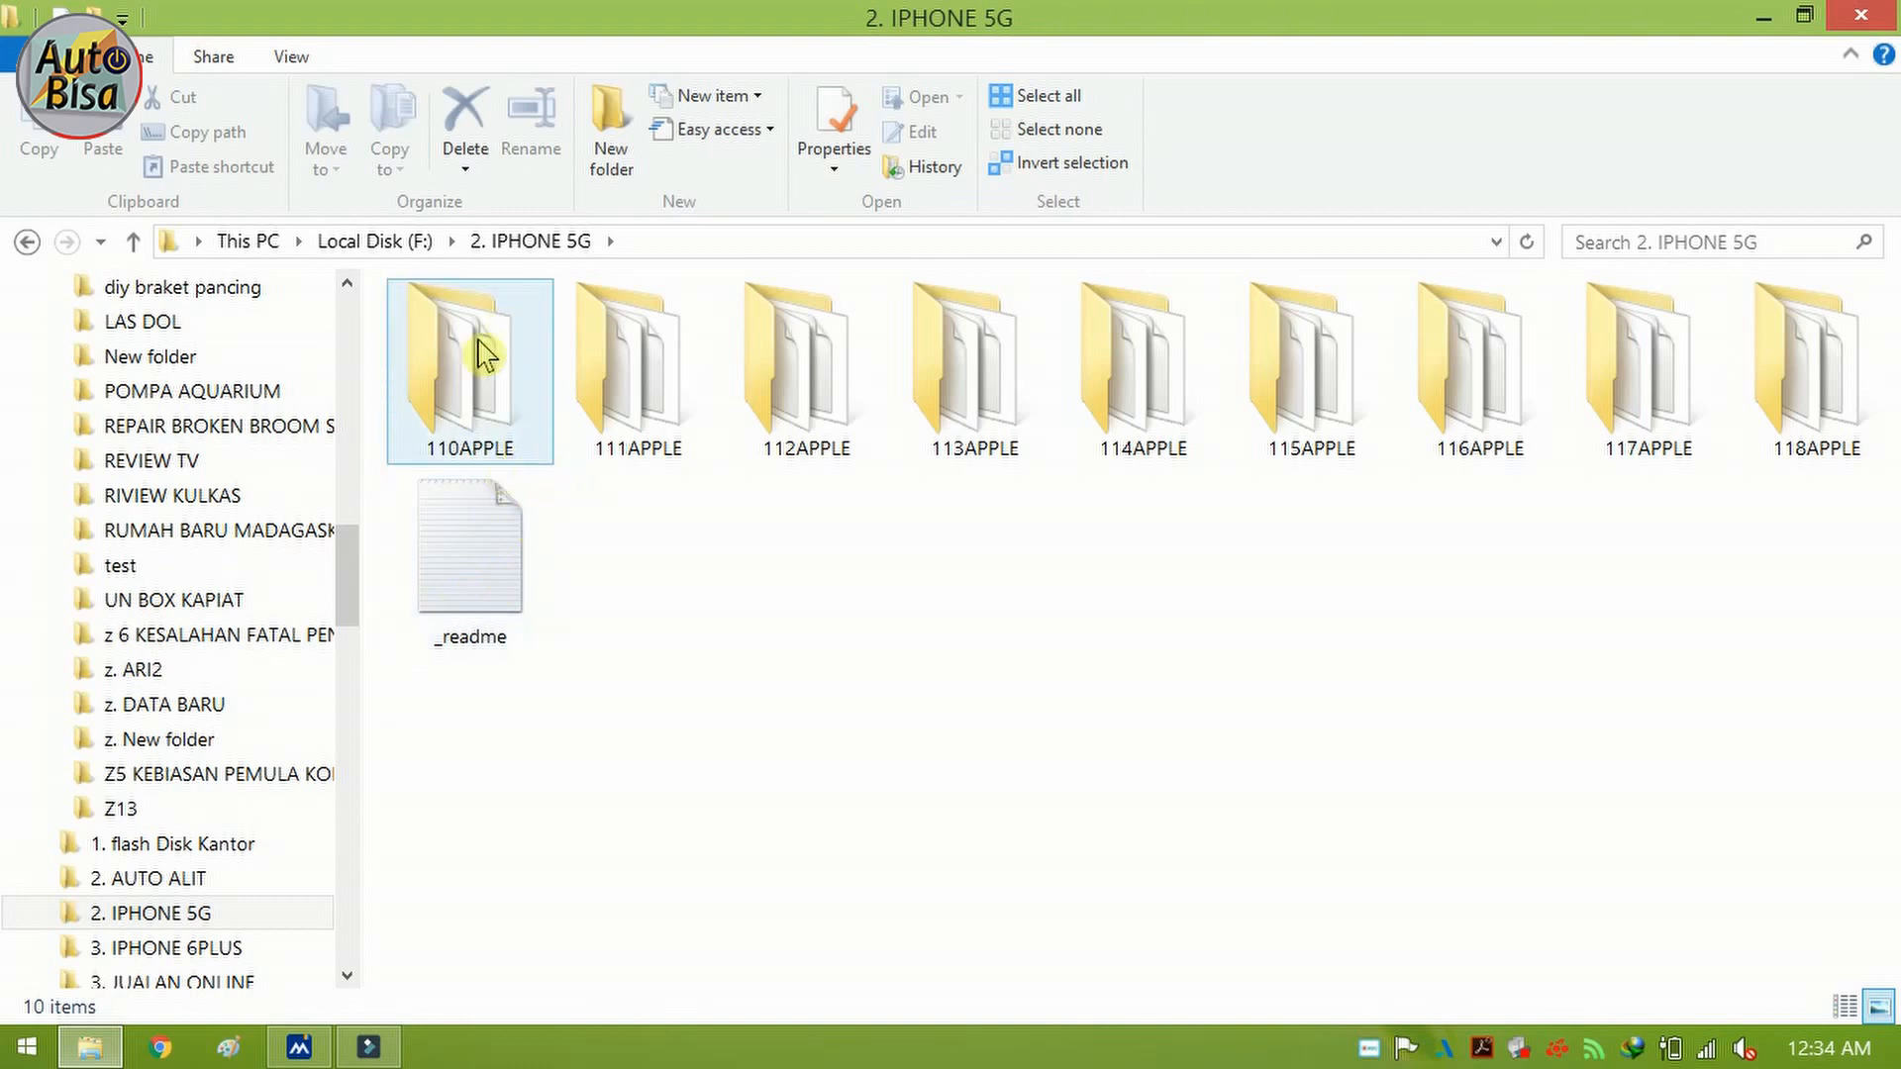
{"action": "double_click", "coordinate": [473, 406]}
{"action": "scroll", "coordinate": [1119, 595], "scroll_direction": "down", "scroll_amount": 5}
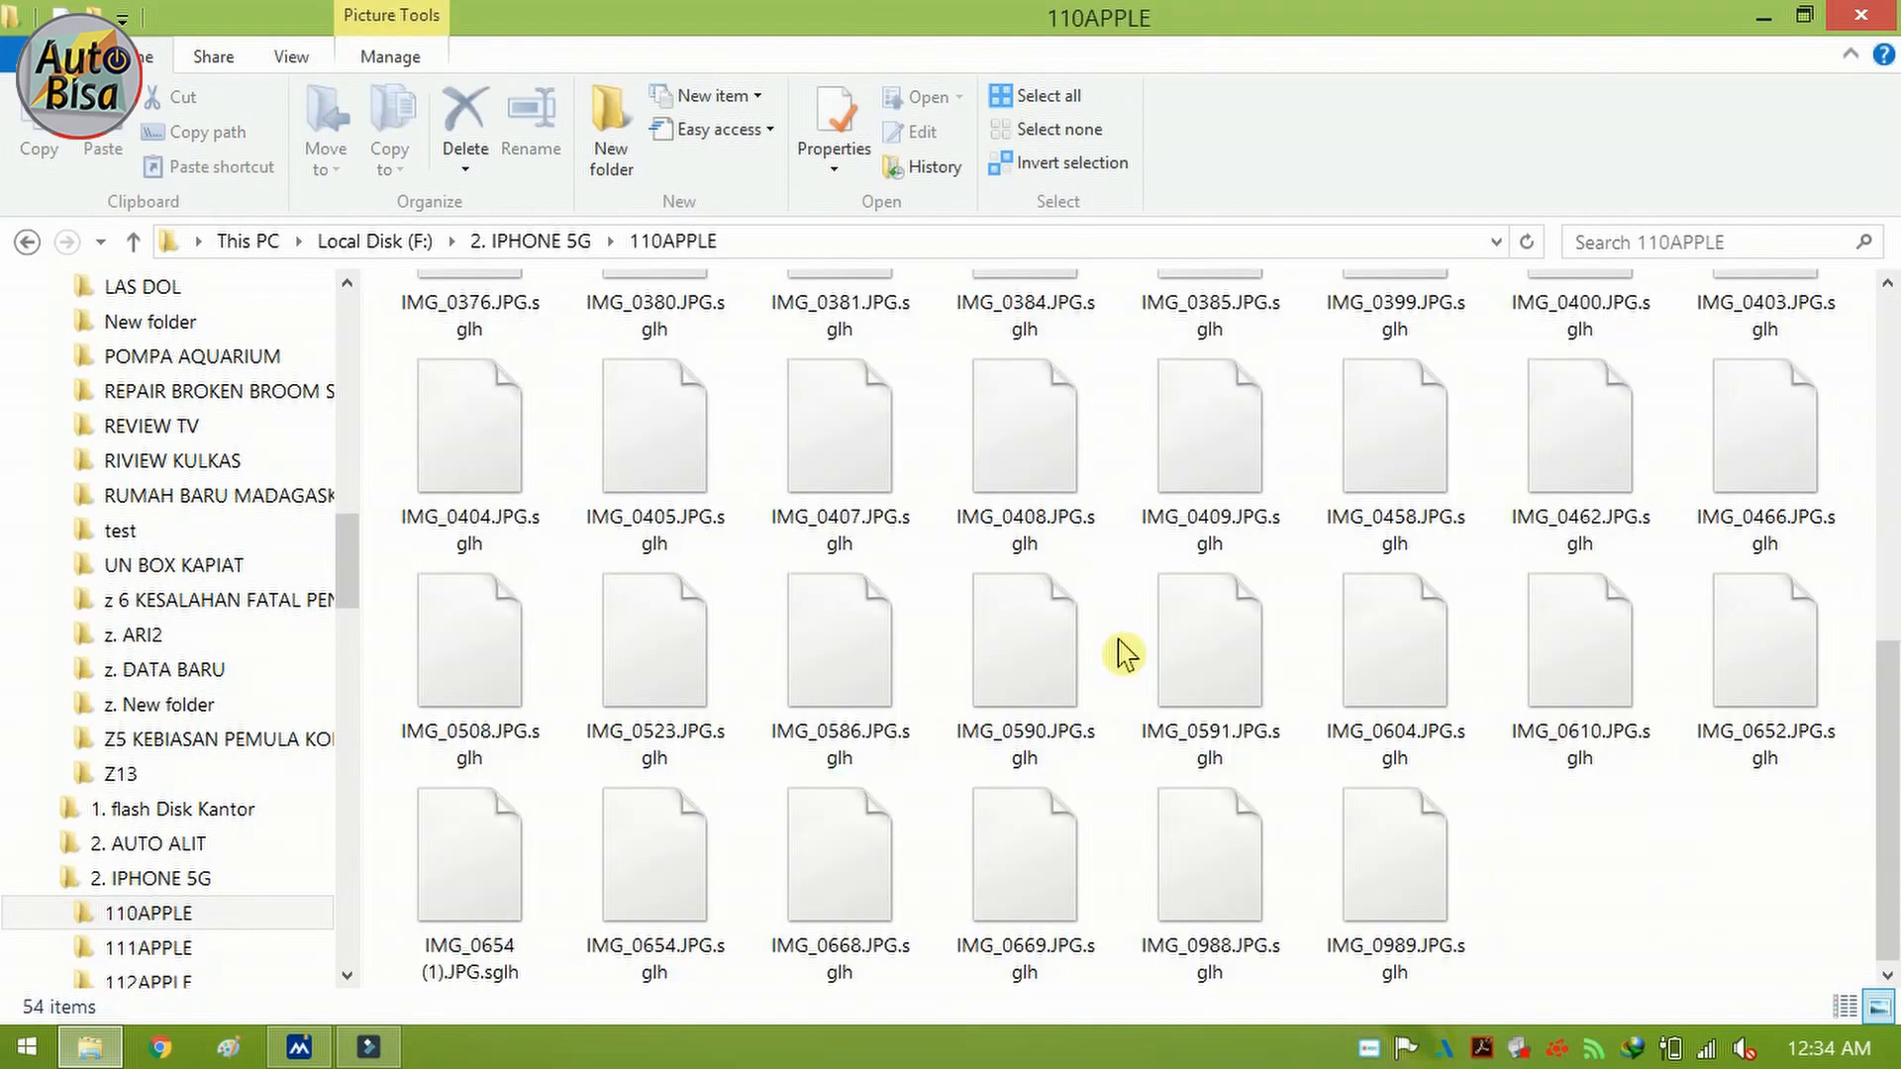
{"action": "scroll", "coordinate": [1614, 903], "scroll_direction": "up", "scroll_amount": 5}
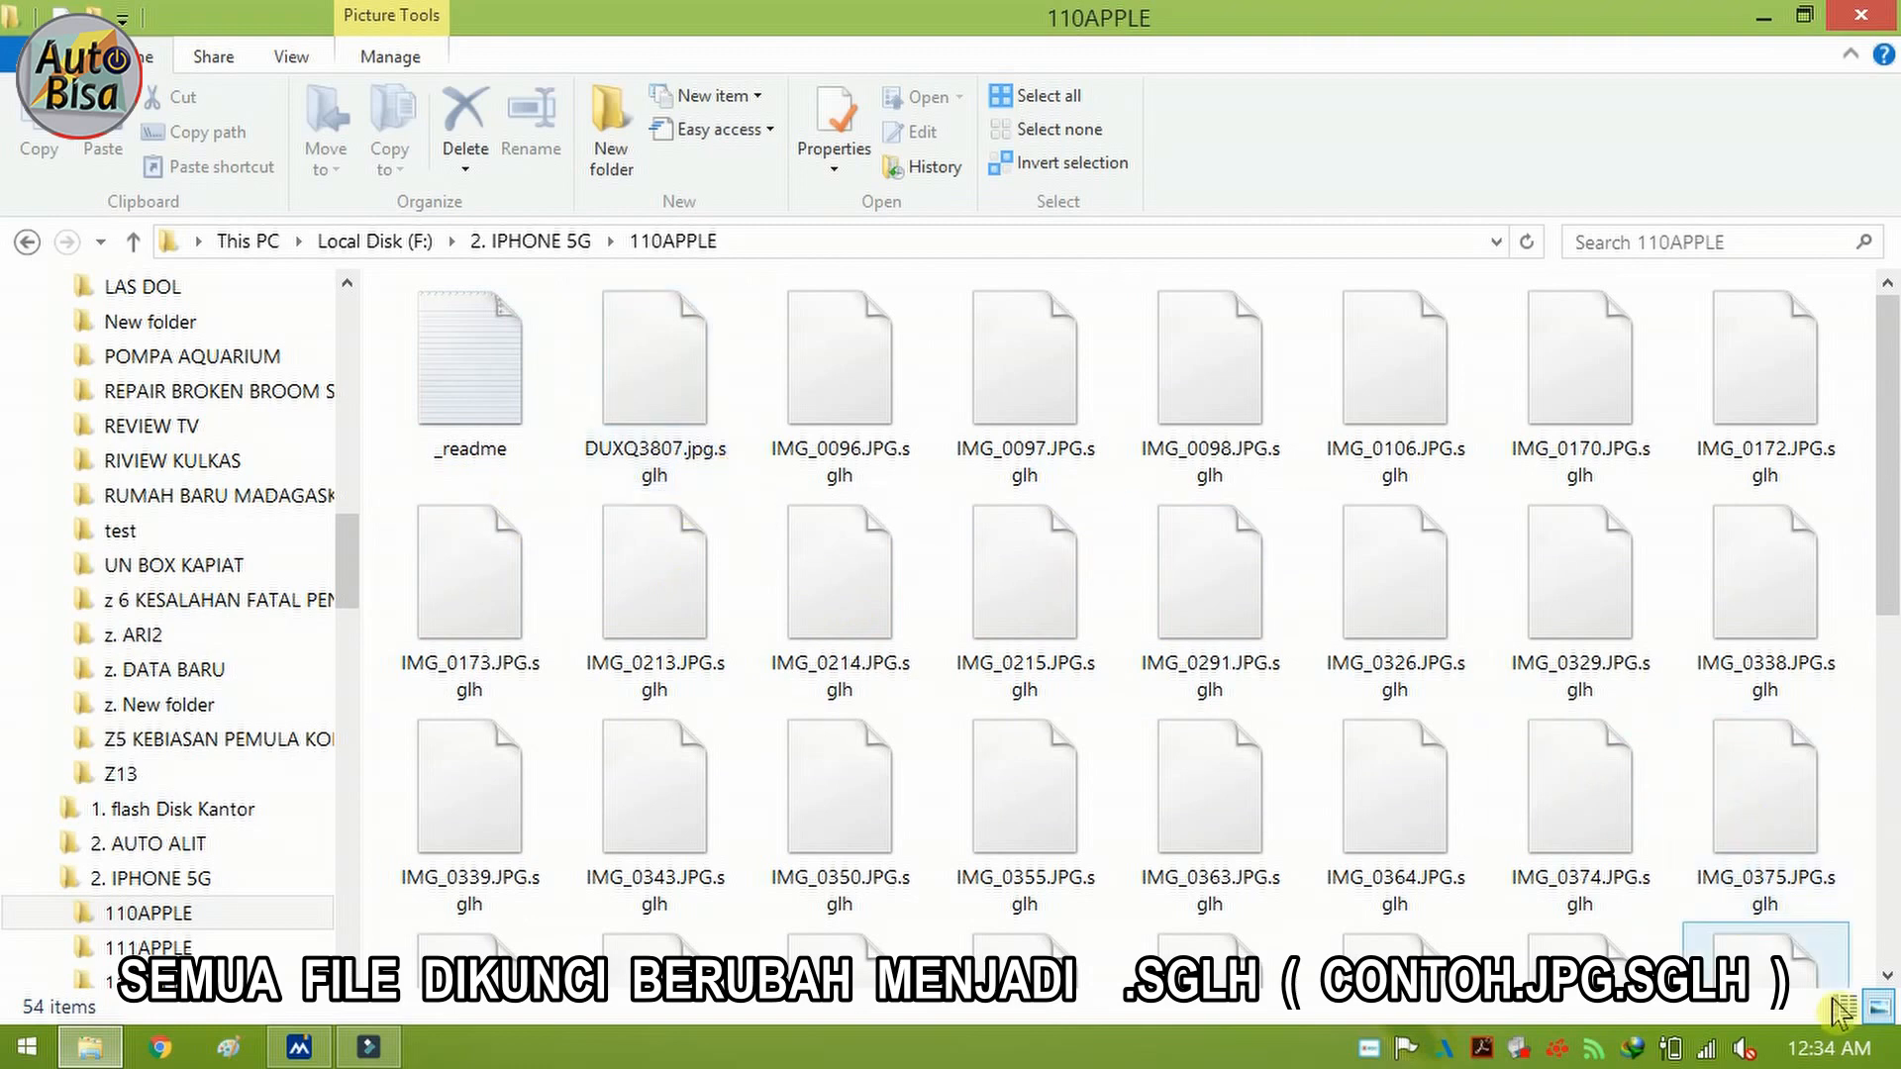
{"action": "left_click", "coordinate": [1845, 1007]}
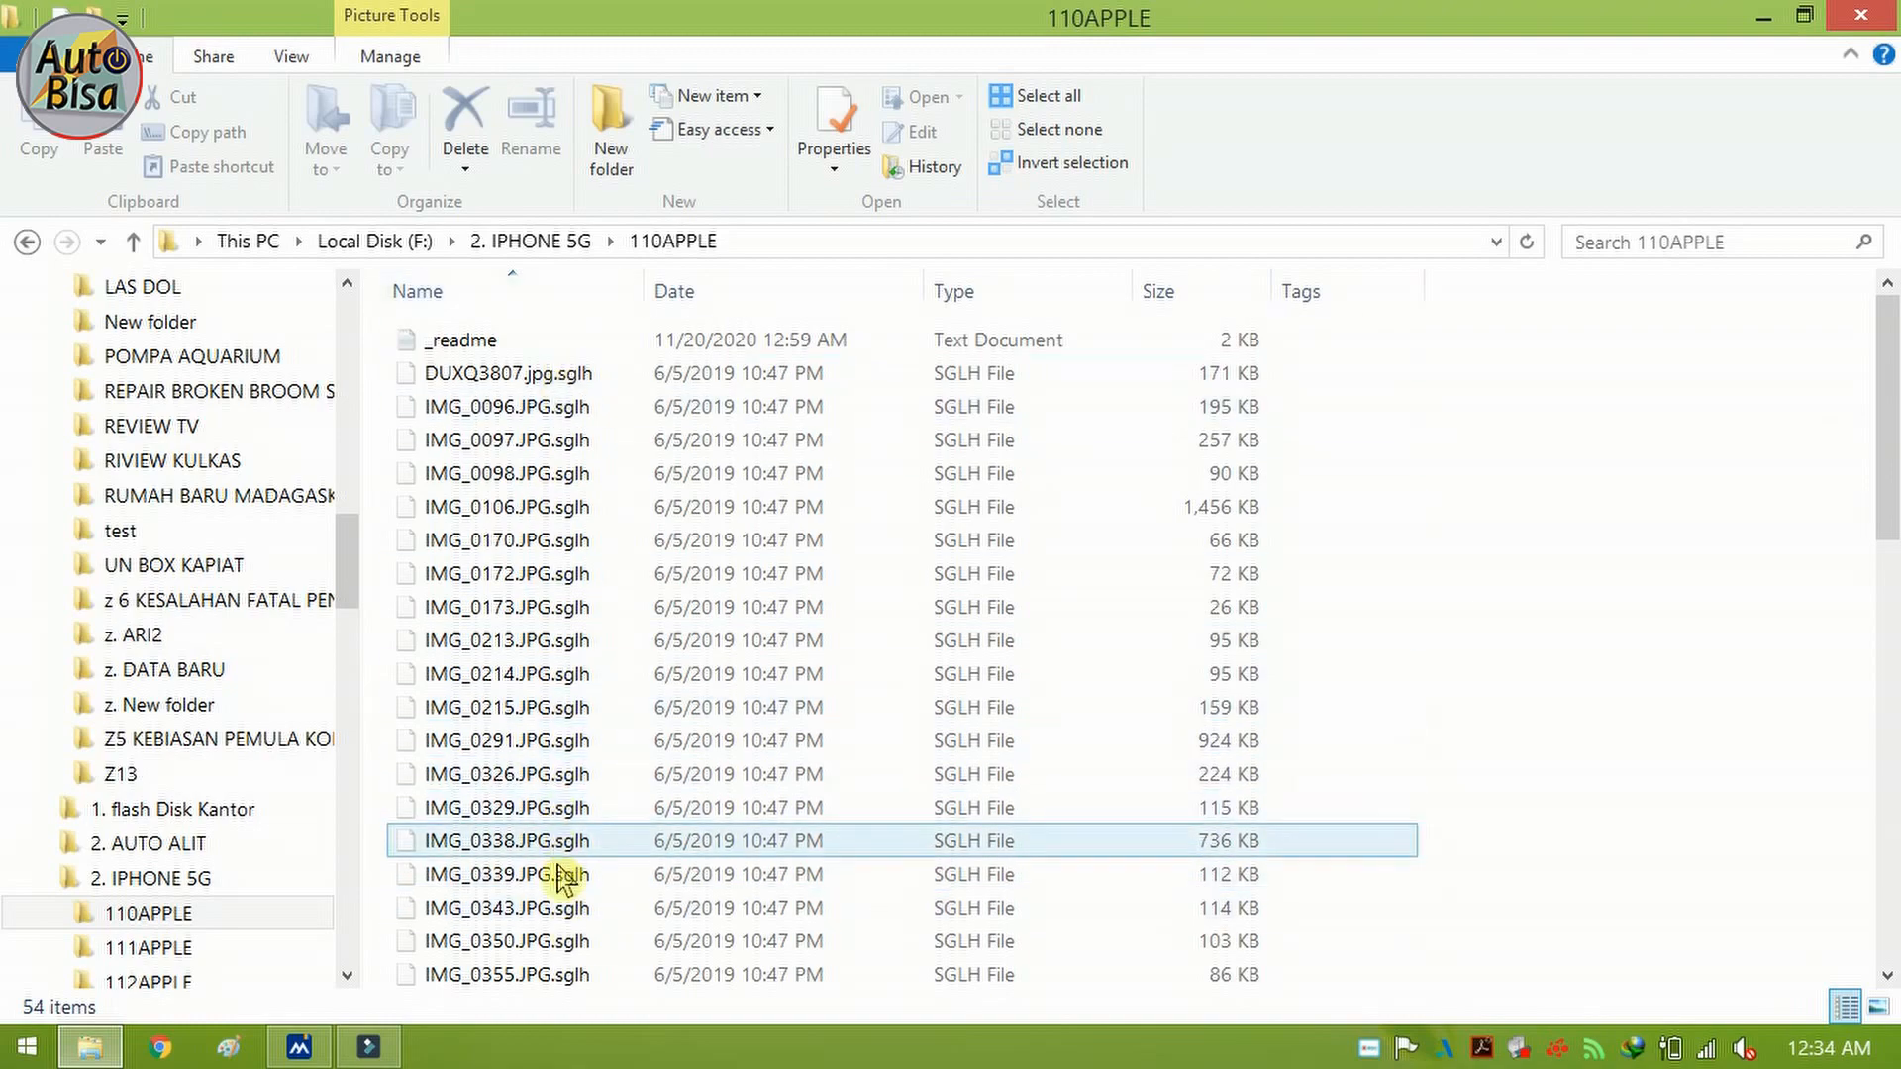
Step: Open the _readme text file in the 110APPLE folder and read the ransom note
{"action": "double_click", "coordinate": [471, 347]}
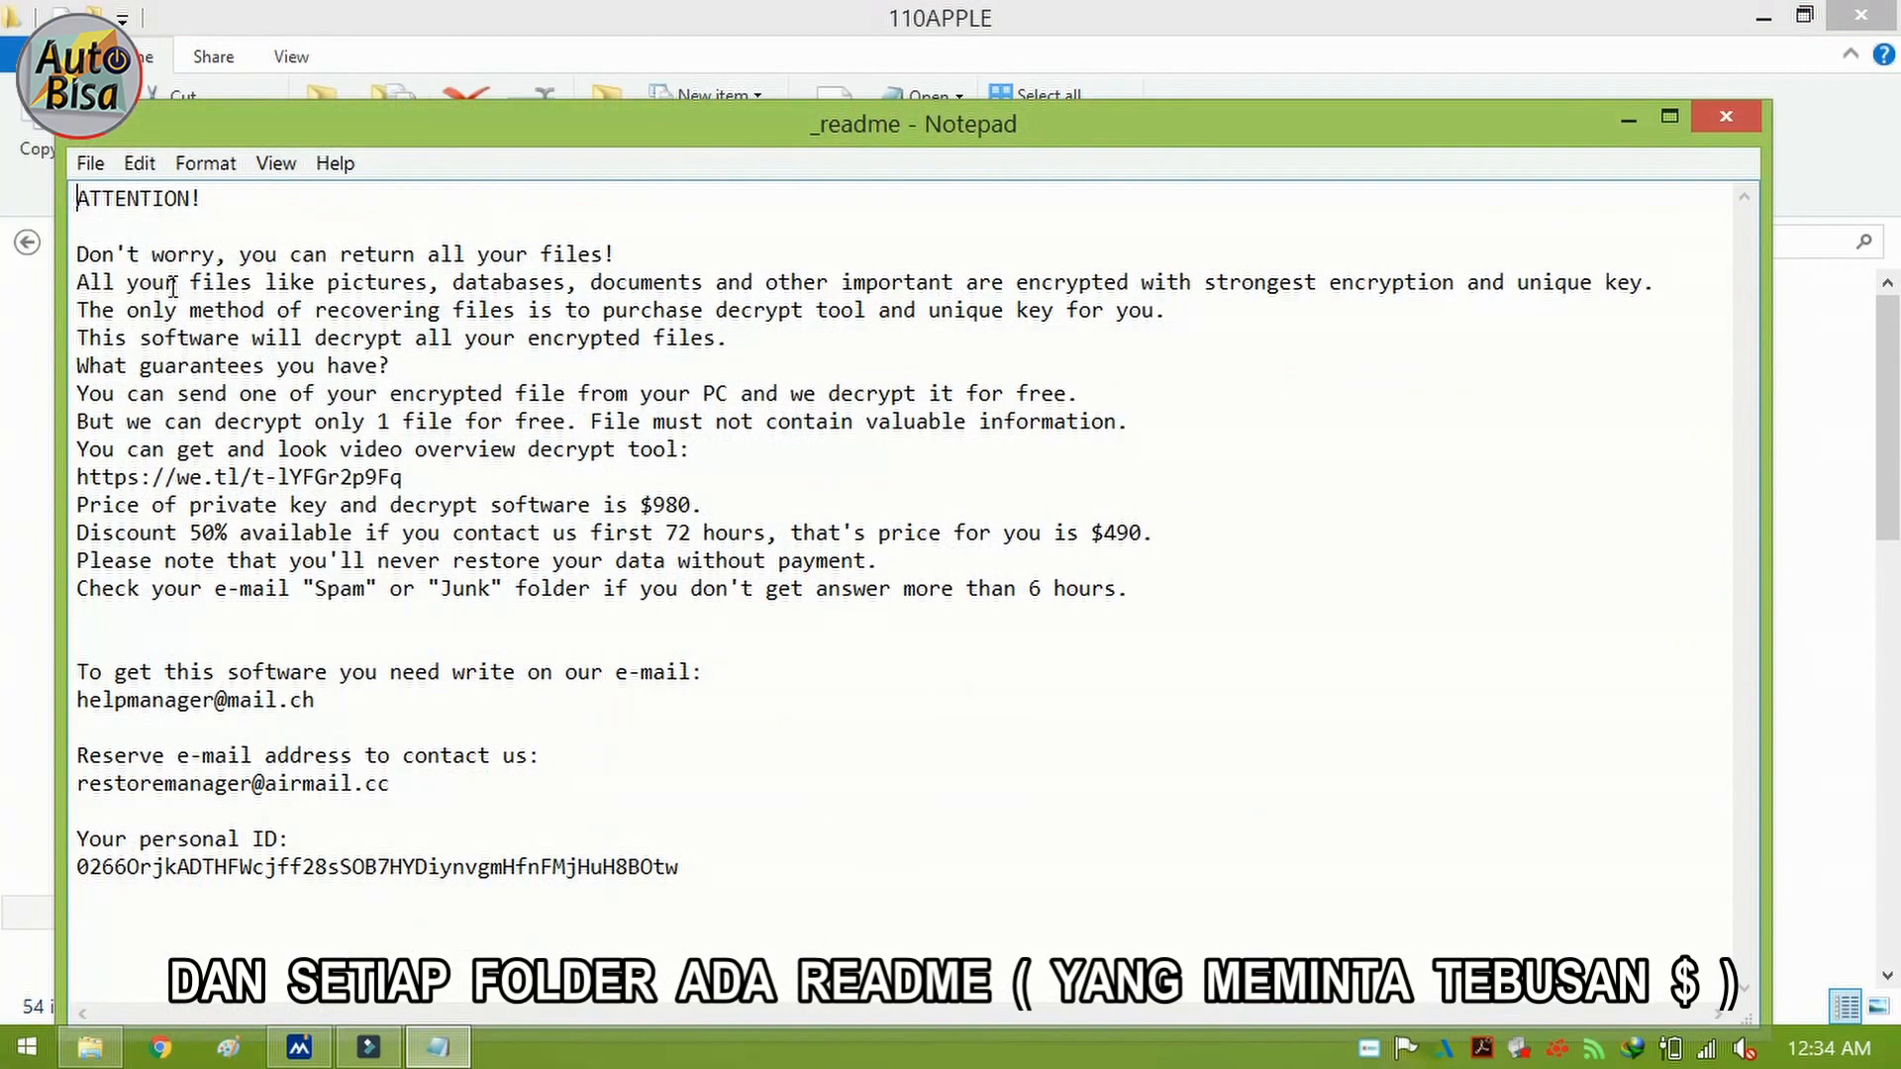
{"action": "left_click_drag", "start_coordinate": [82, 199], "coordinate": [1138, 882]}
{"action": "left_click", "coordinate": [870, 765]}
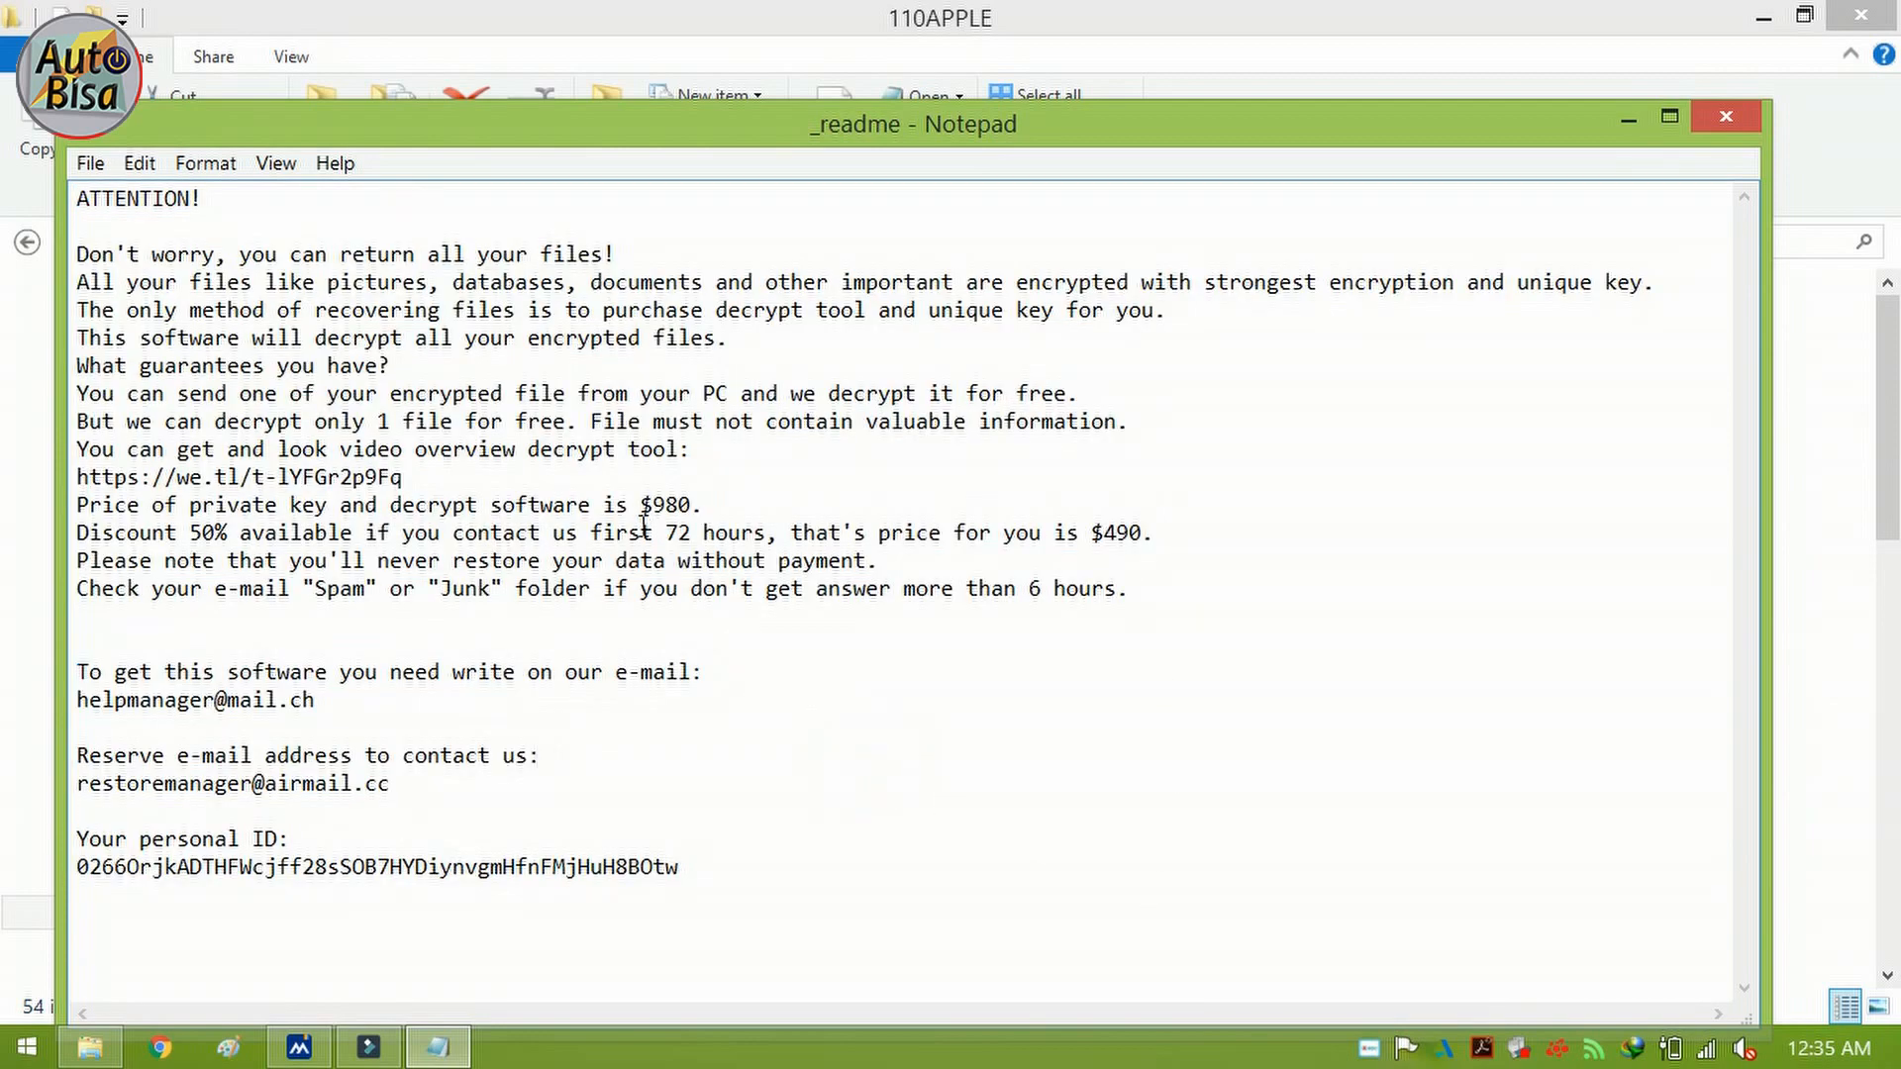
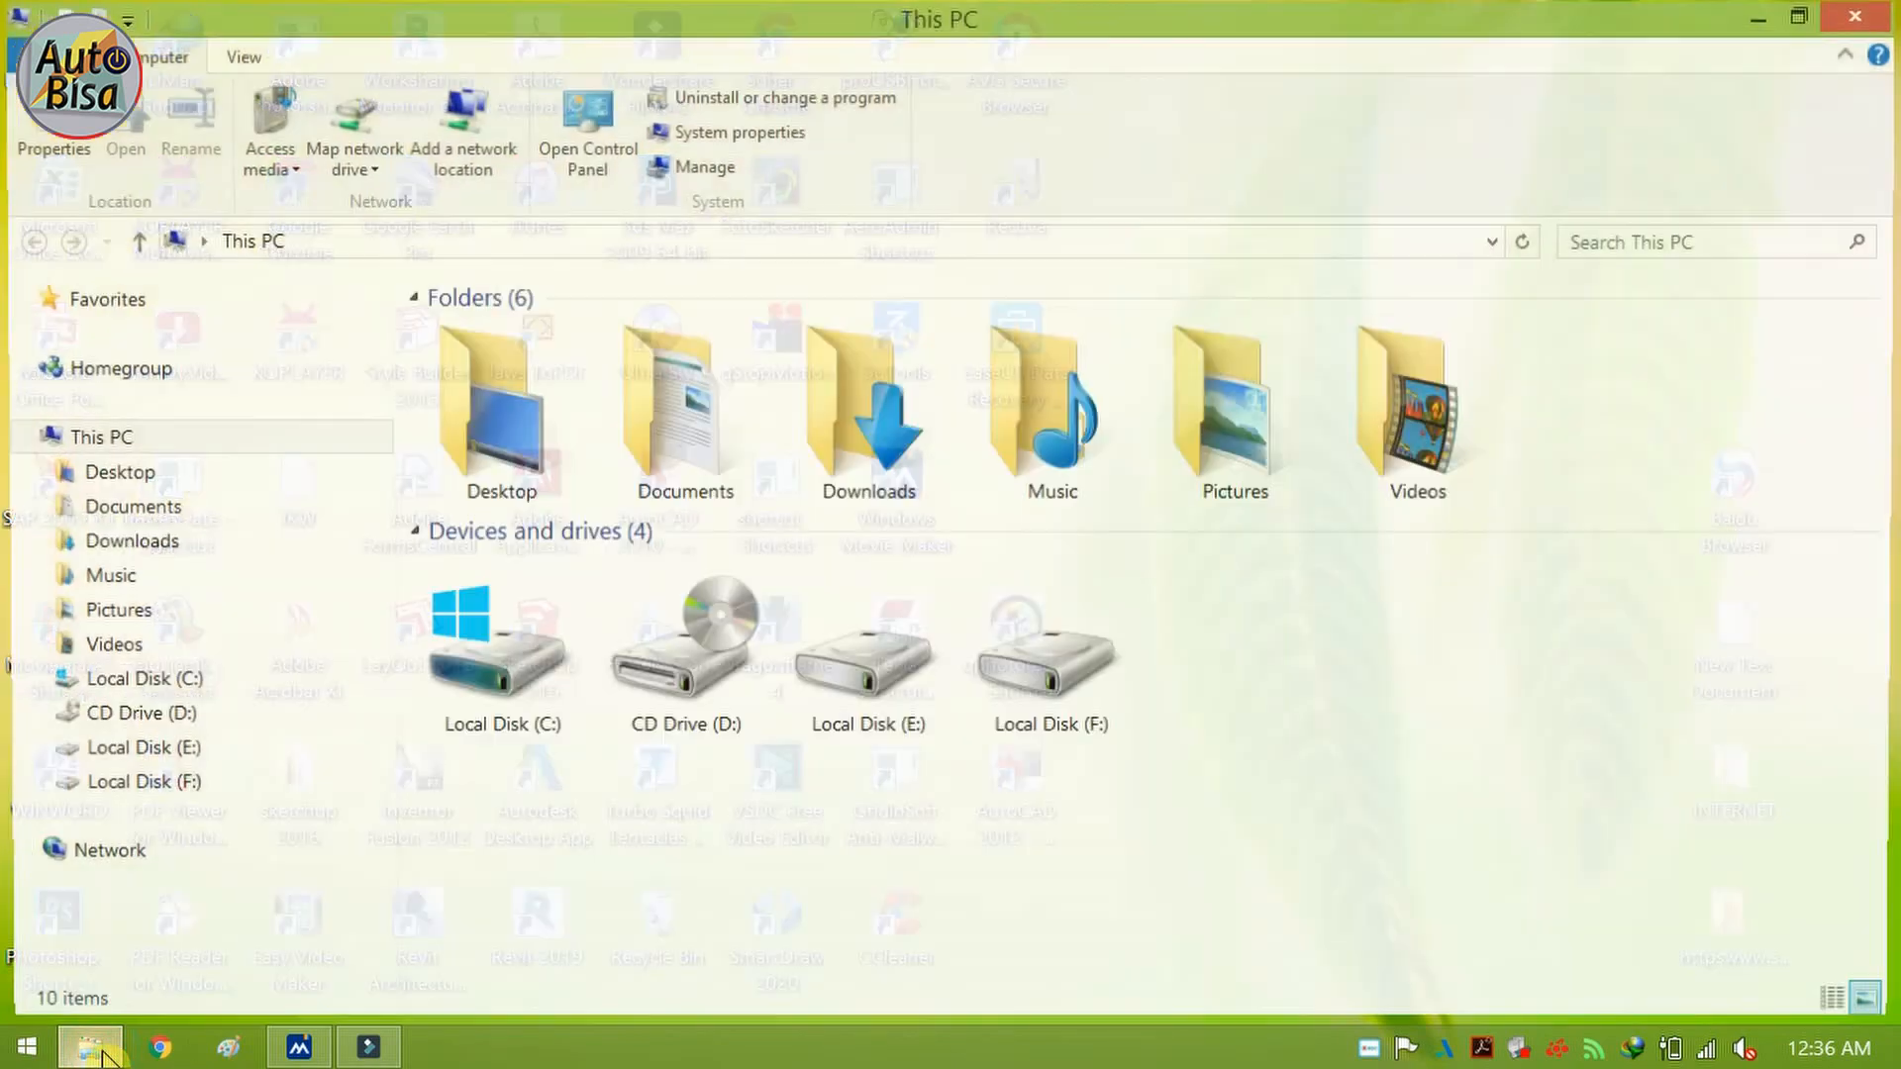
Step: Open the inner Gridinsoft Anti-Malware 4.1.2.294 + patch - Crackingpatching folder within Downloads on Local Disk (F:)
{"action": "left_click", "coordinate": [159, 790]}
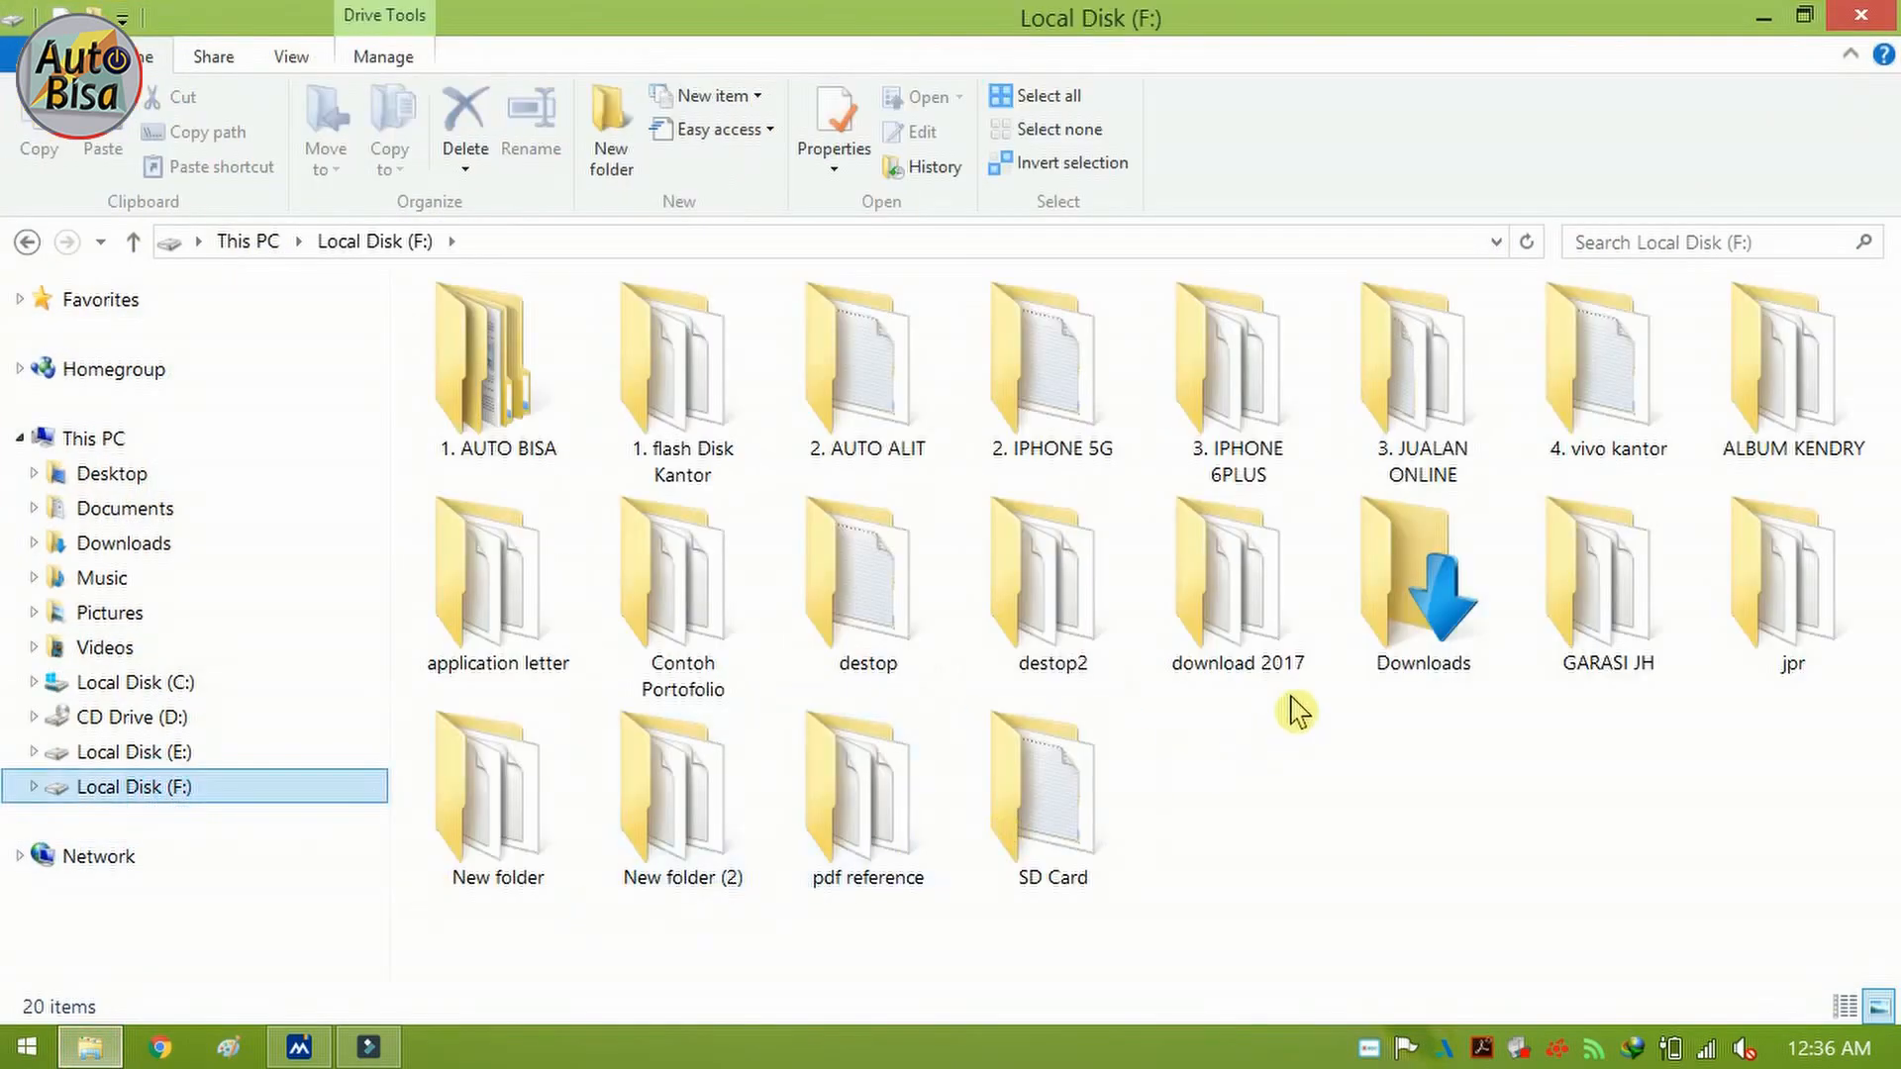
{"action": "left_click", "coordinate": [1411, 602]}
{"action": "double_click", "coordinate": [1411, 602]}
{"action": "scroll", "coordinate": [666, 628], "scroll_direction": "down", "scroll_amount": 3}
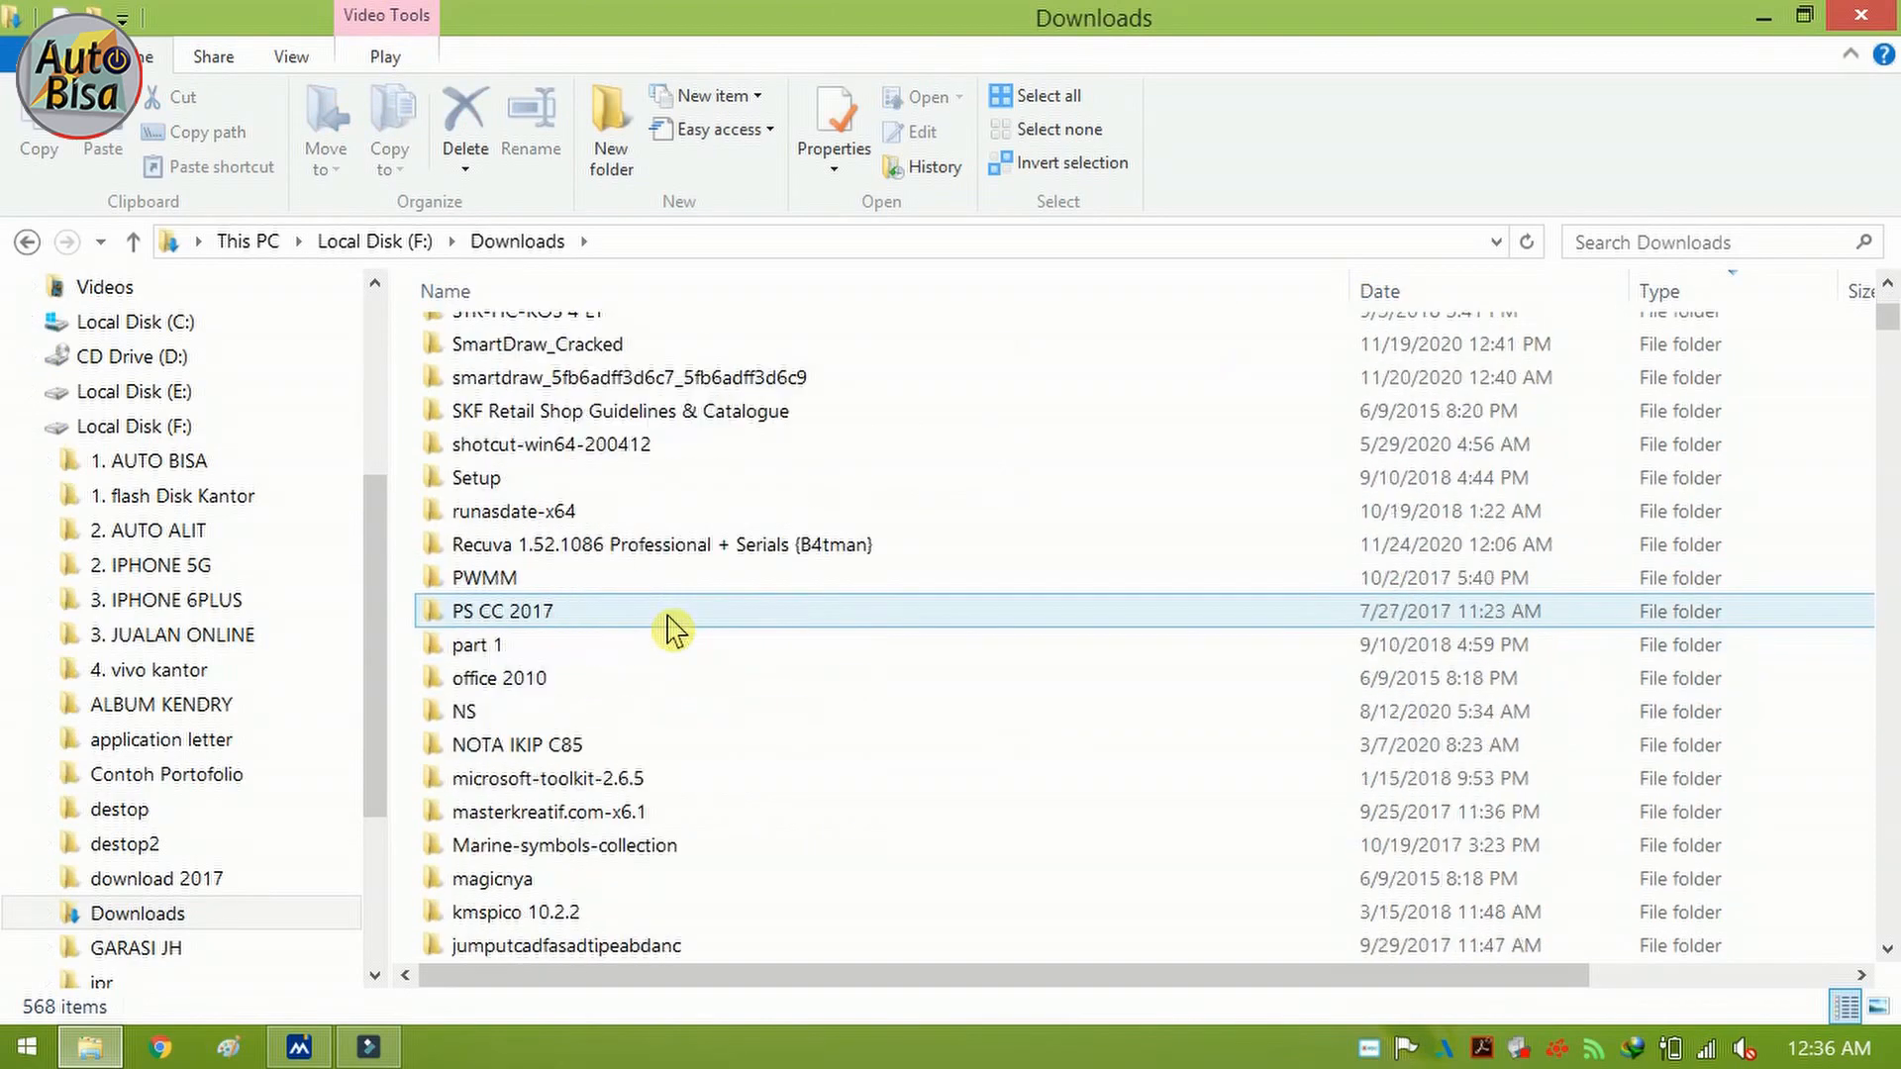
{"action": "scroll", "coordinate": [667, 627], "scroll_direction": "down", "scroll_amount": 10}
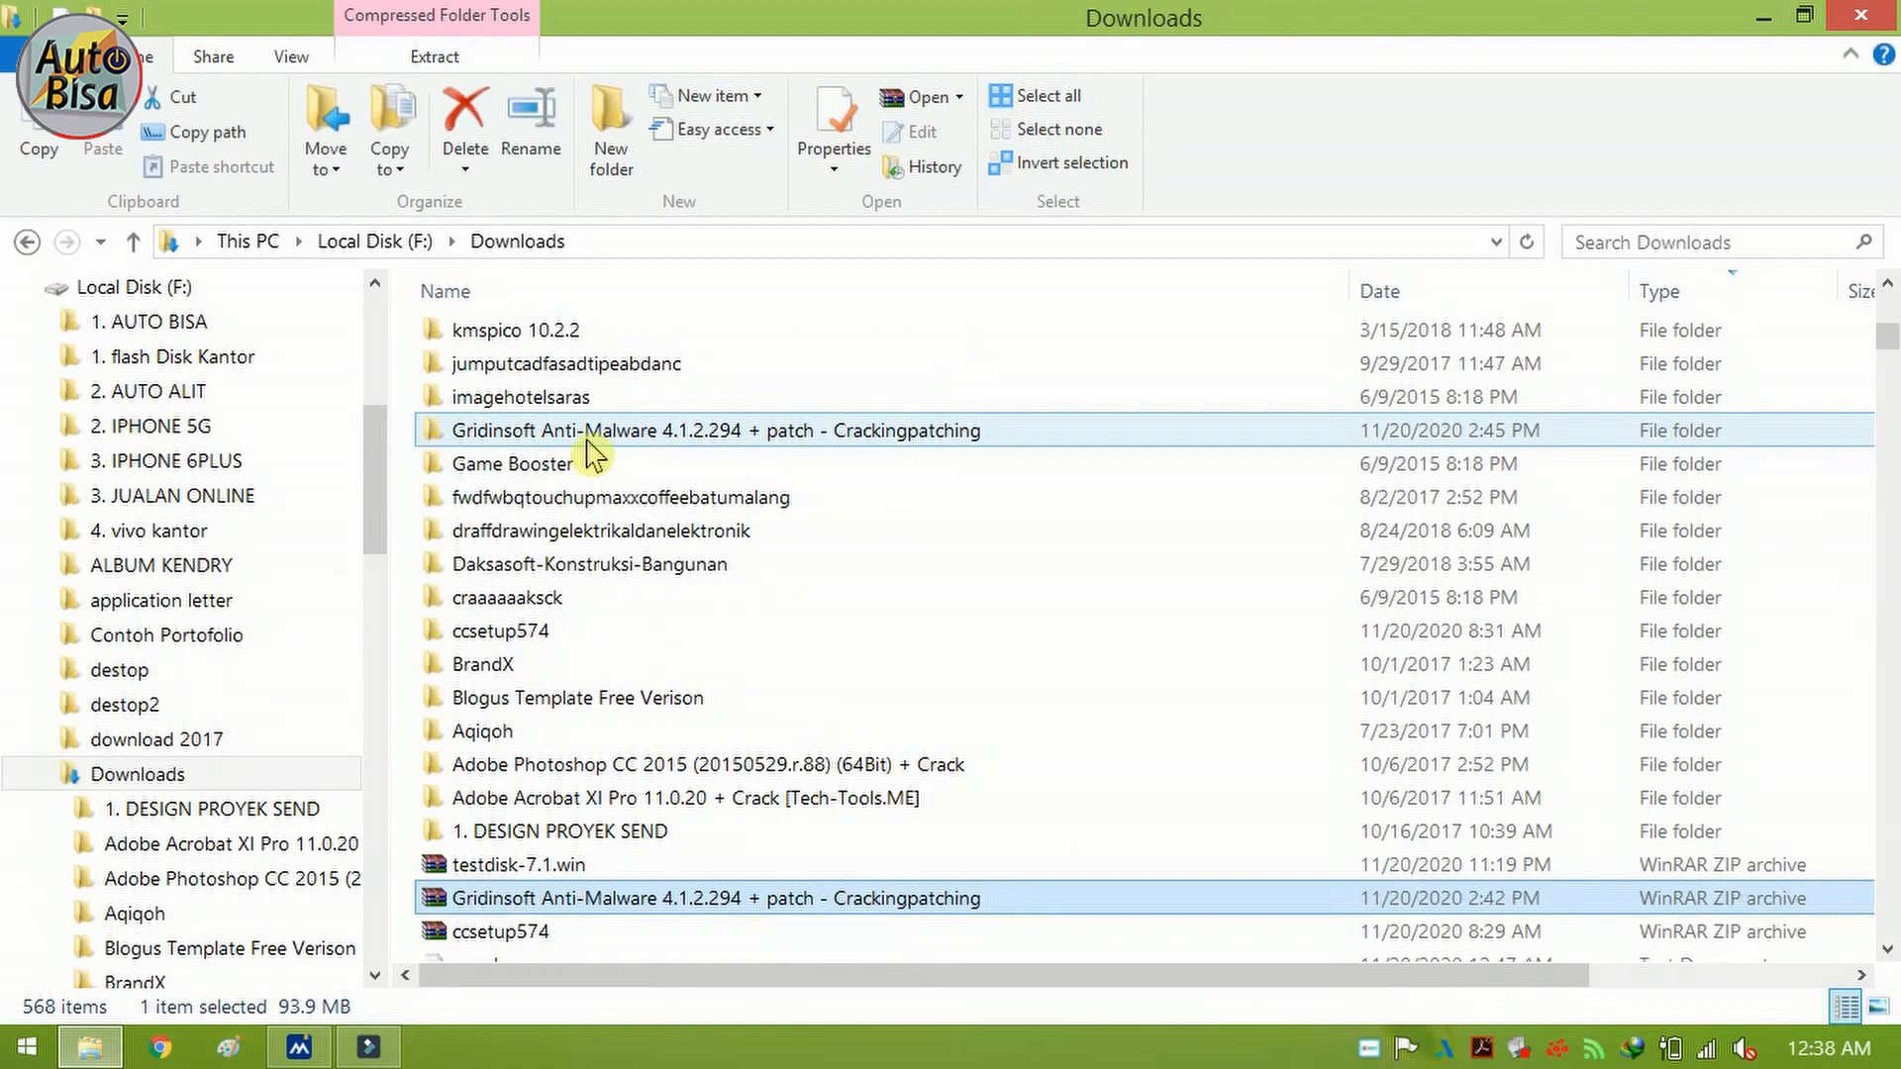
{"action": "scroll", "coordinate": [591, 455], "scroll_direction": "up", "scroll_amount": 1}
{"action": "double_click", "coordinate": [663, 495]}
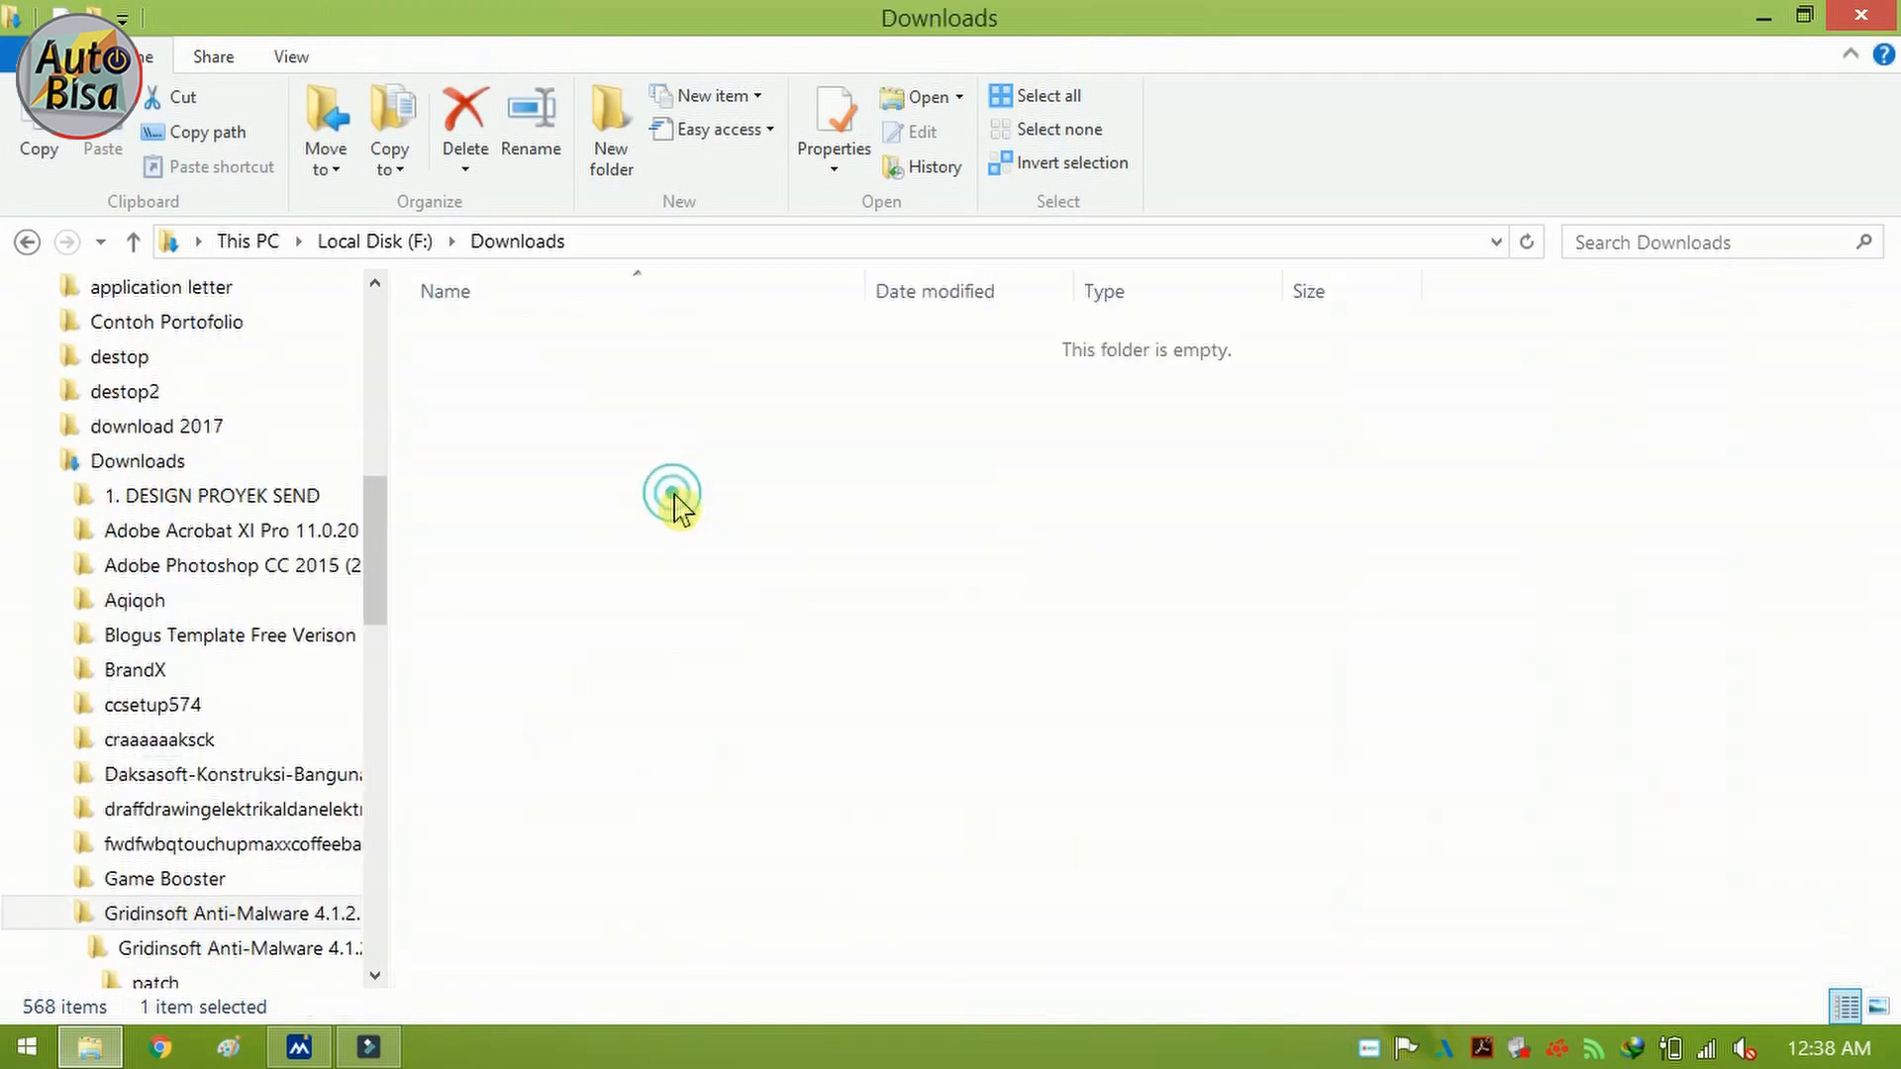
{"action": "double_click", "coordinate": [653, 341]}
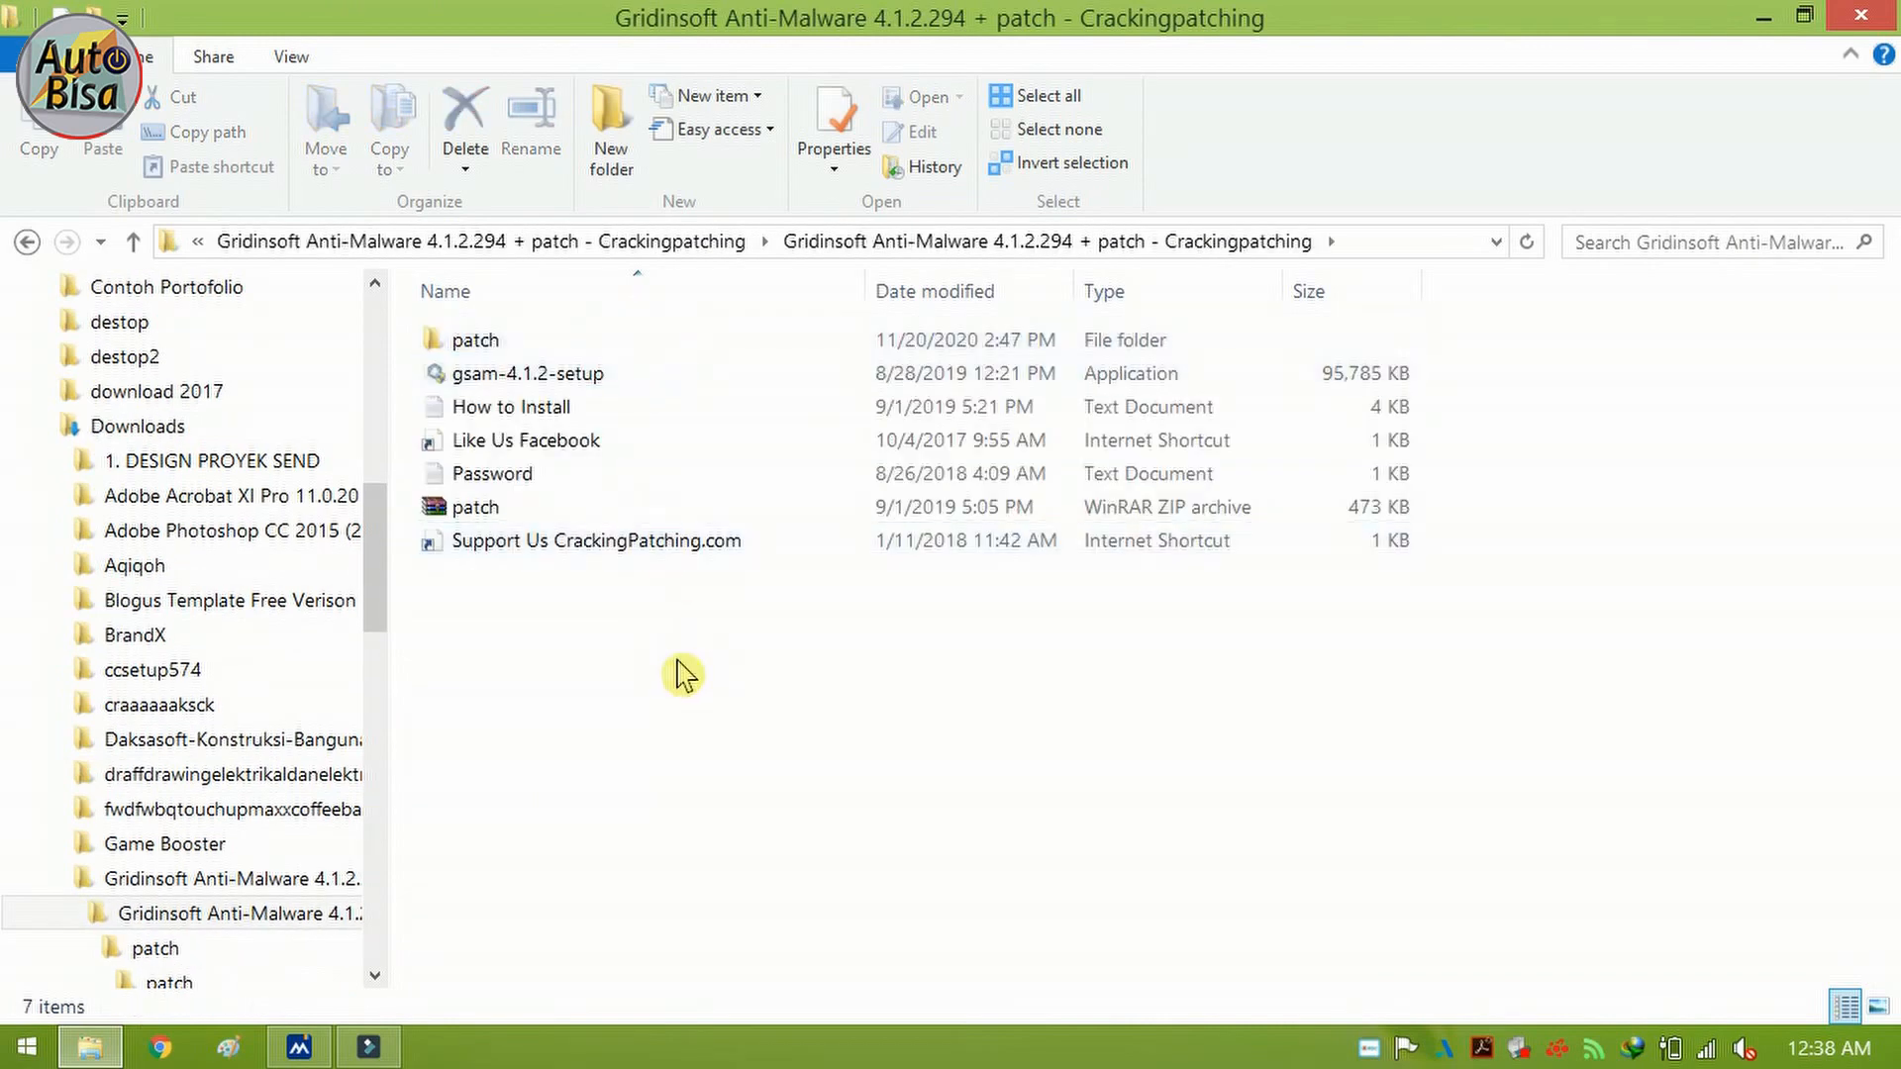
Step: Install GridinSoft Anti-Malware by running gsam-4.1.2-setup as administrator in English, choosing to reboot manually later
{"action": "left_click", "coordinate": [582, 377]}
{"action": "right_click", "coordinate": [582, 377]}
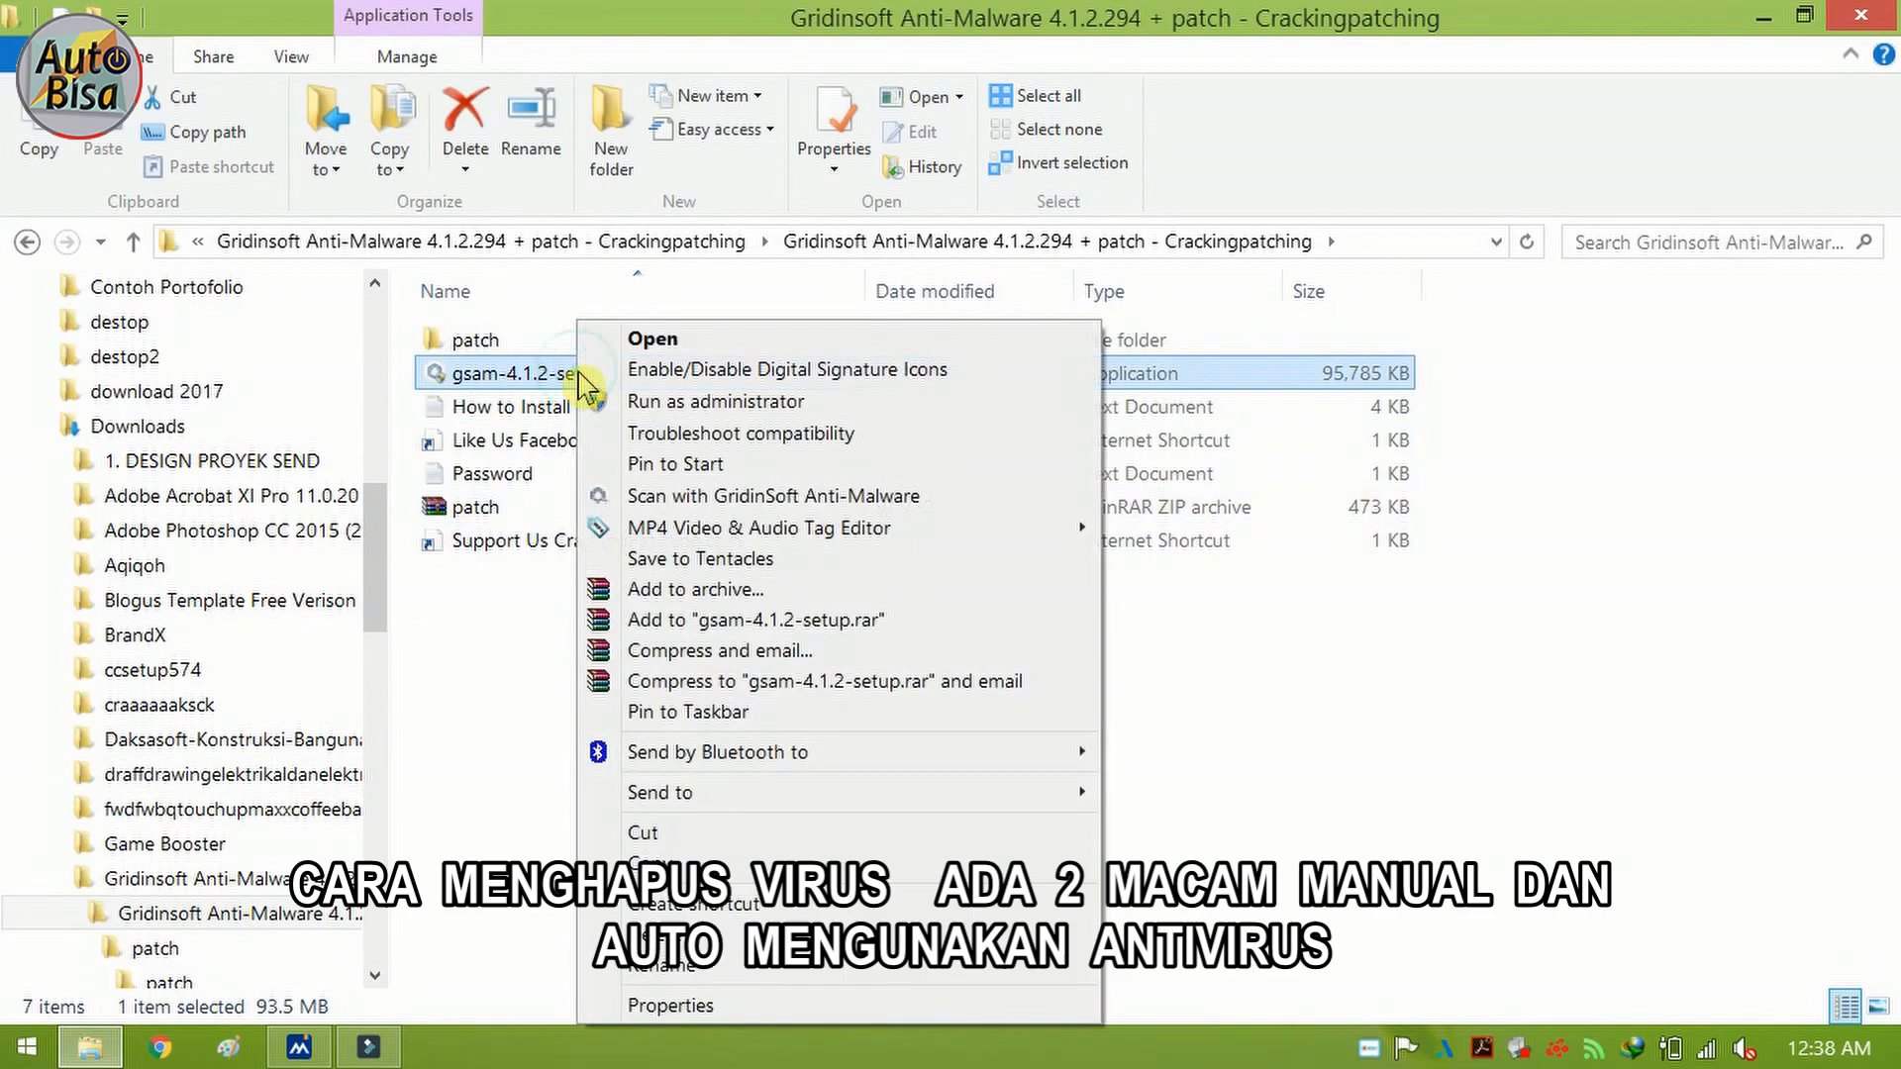
{"action": "left_click", "coordinate": [720, 402]}
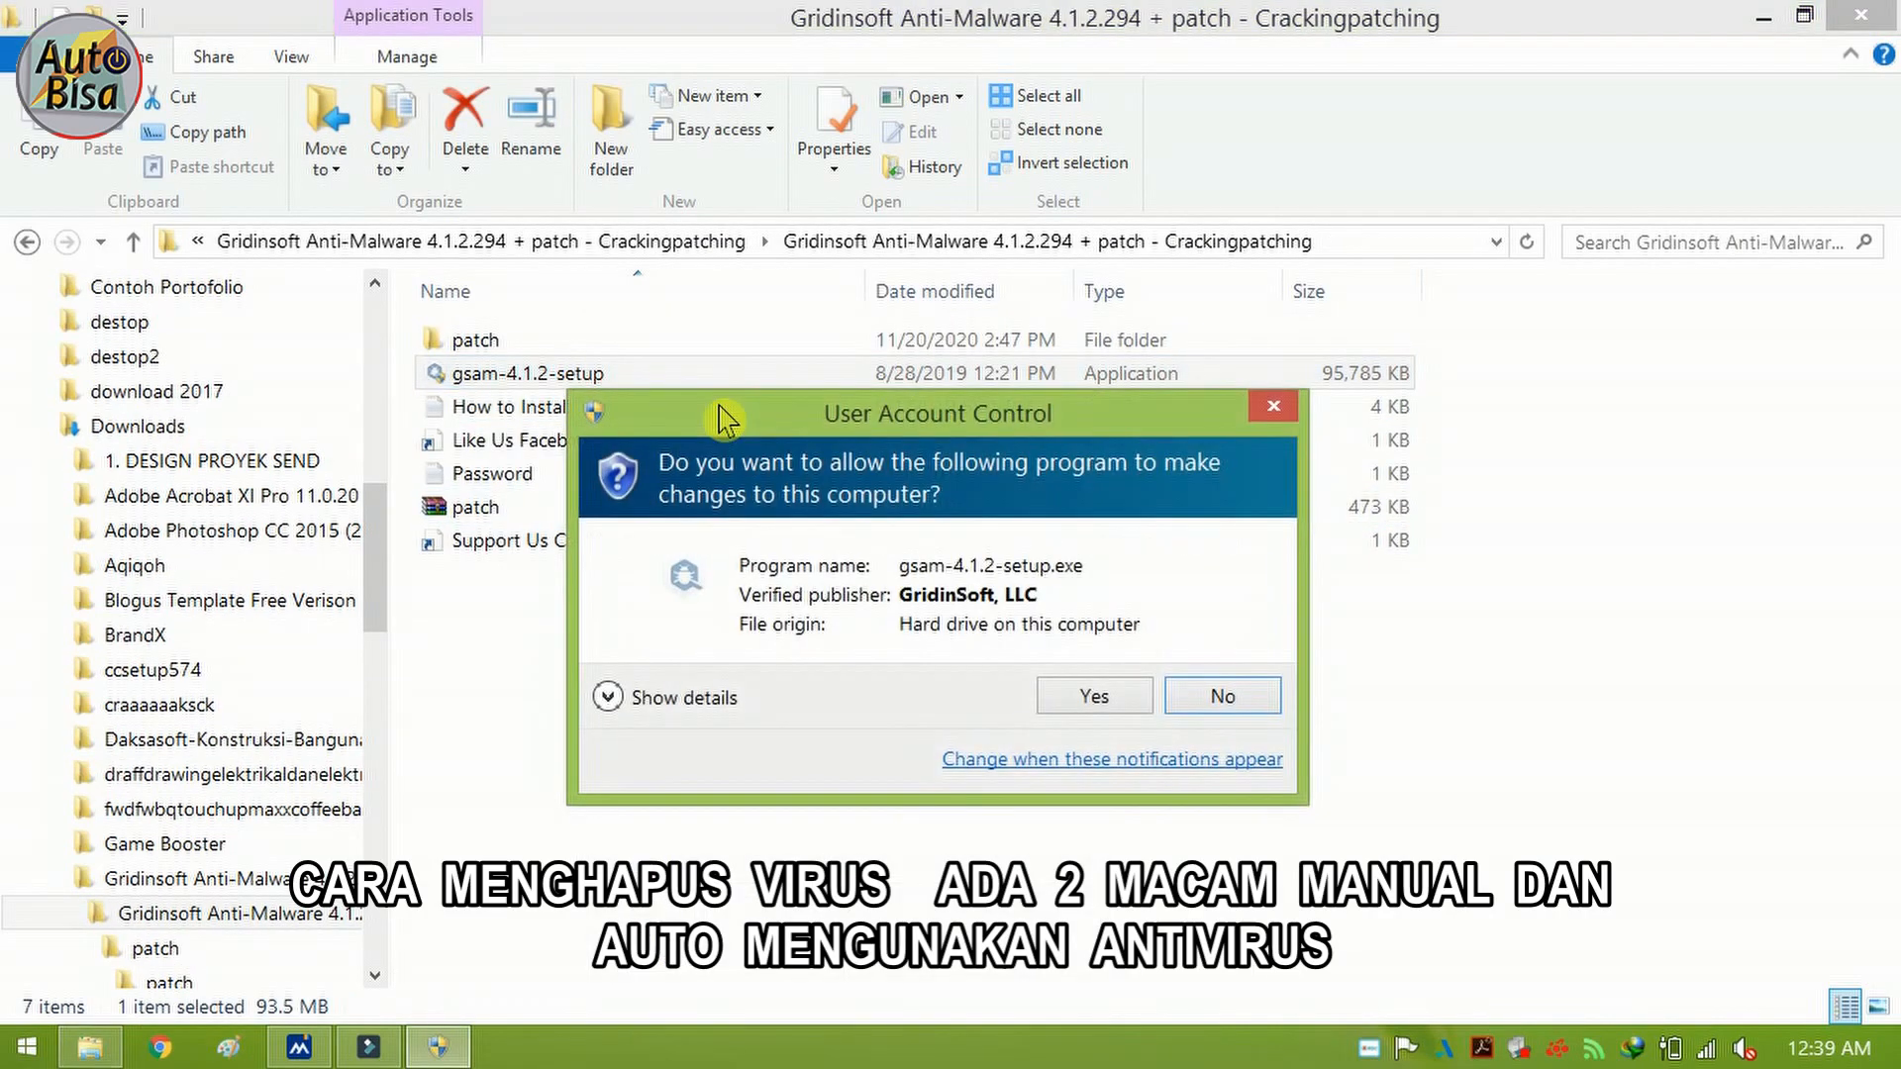
{"action": "left_click", "coordinate": [1088, 699]}
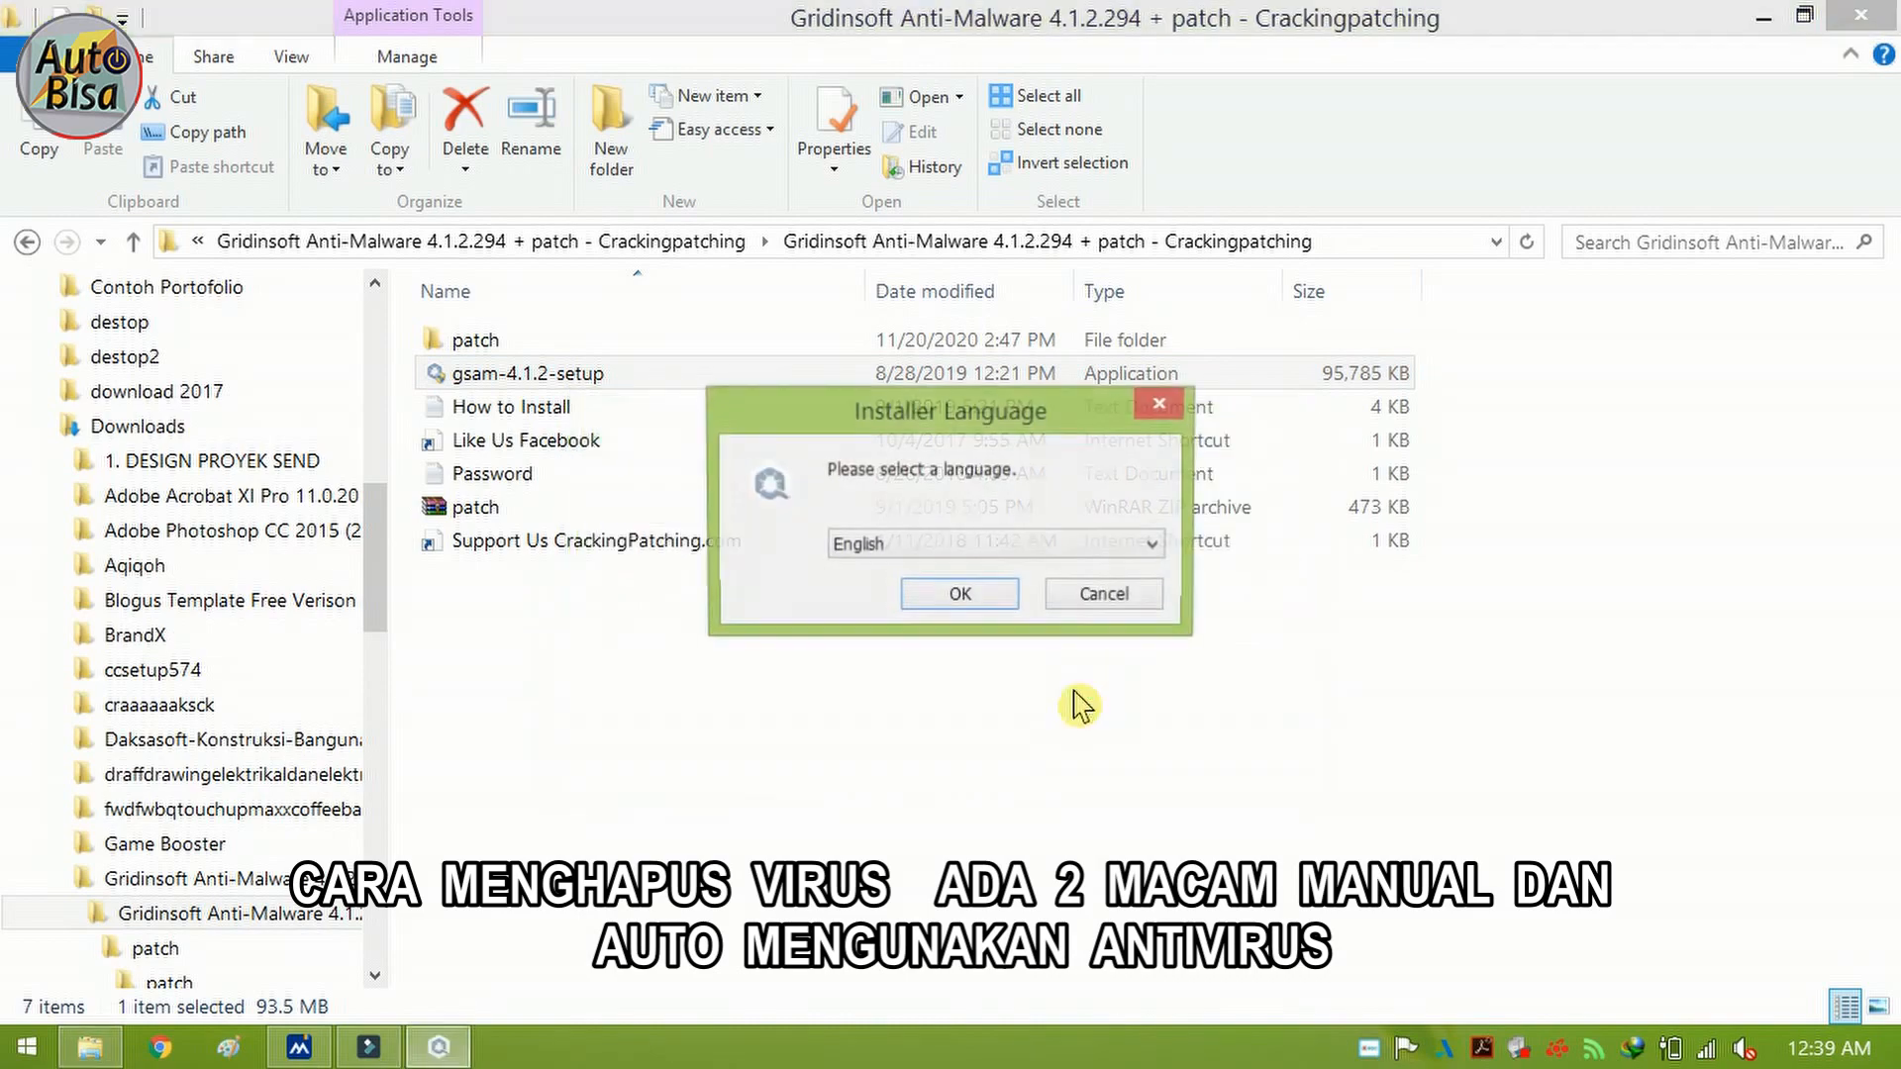
{"action": "left_click", "coordinate": [965, 597]}
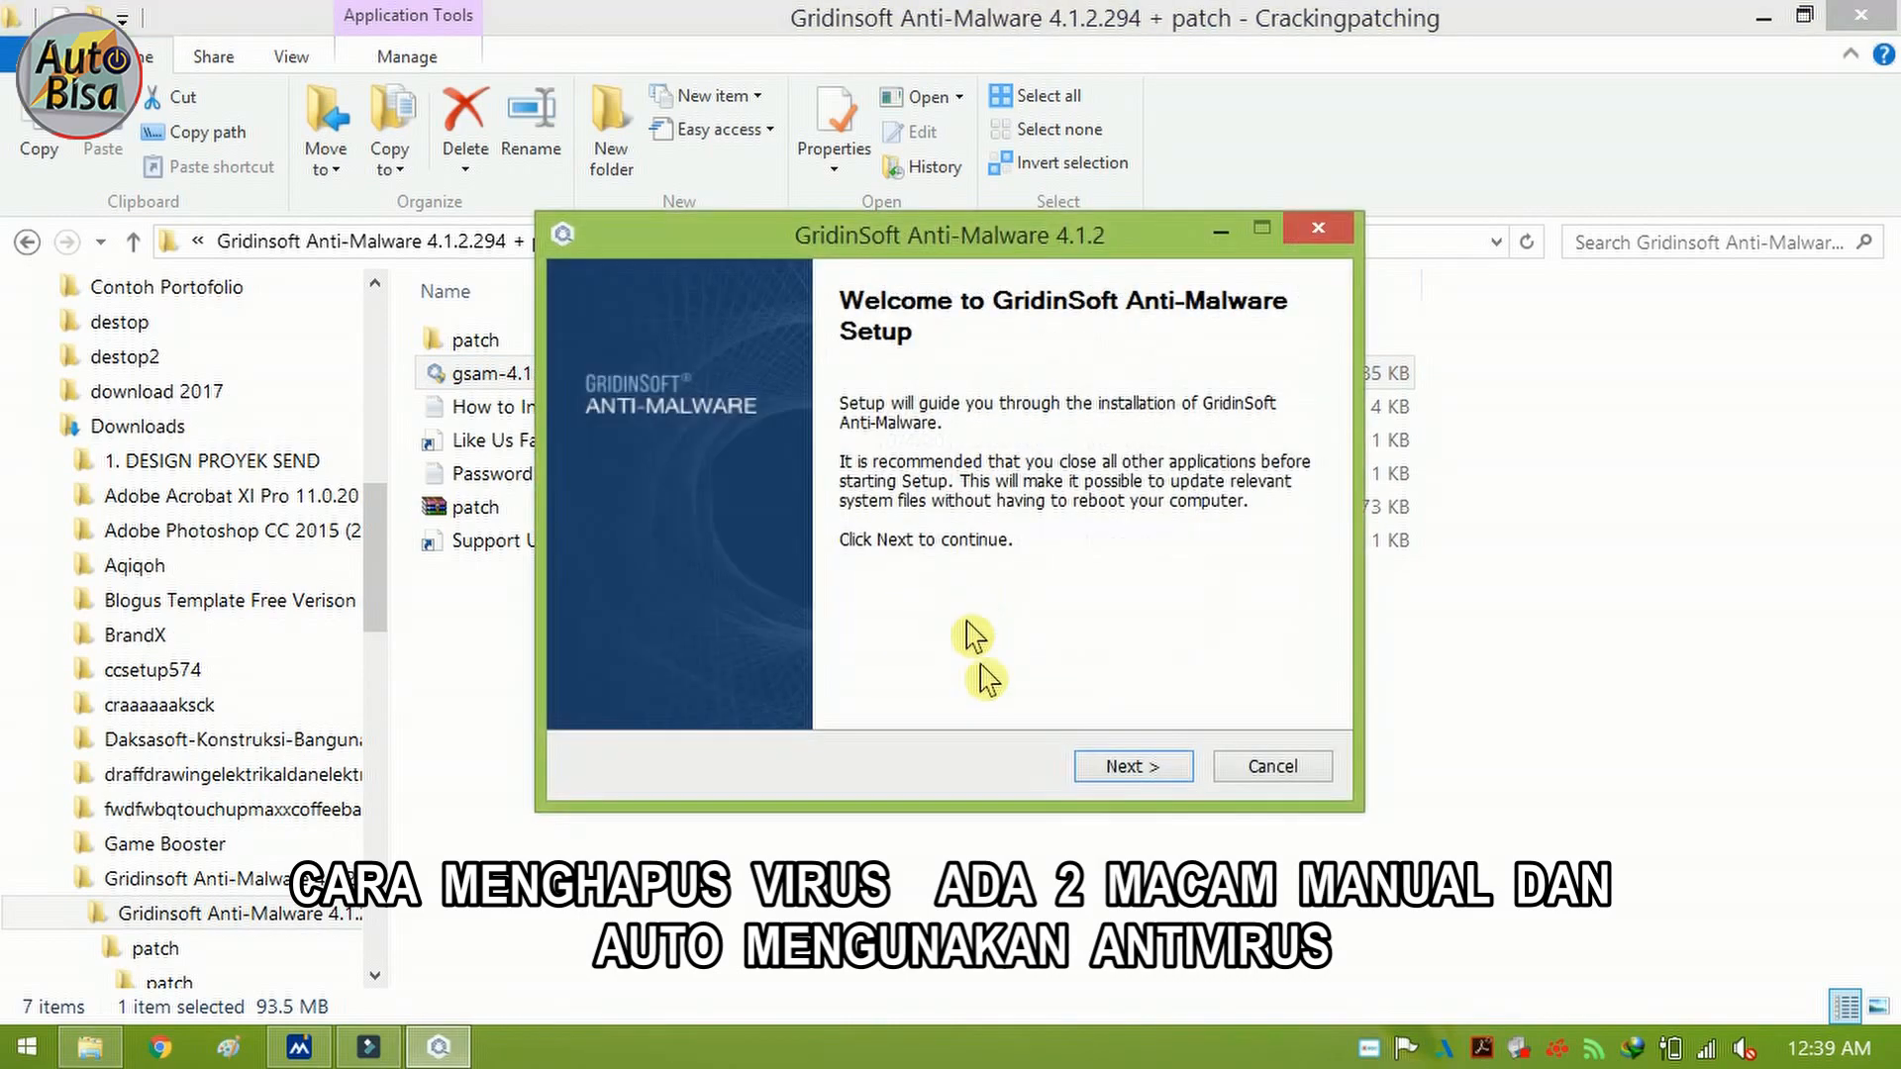
{"action": "left_click", "coordinate": [1129, 769]}
{"action": "left_click", "coordinate": [1129, 769]}
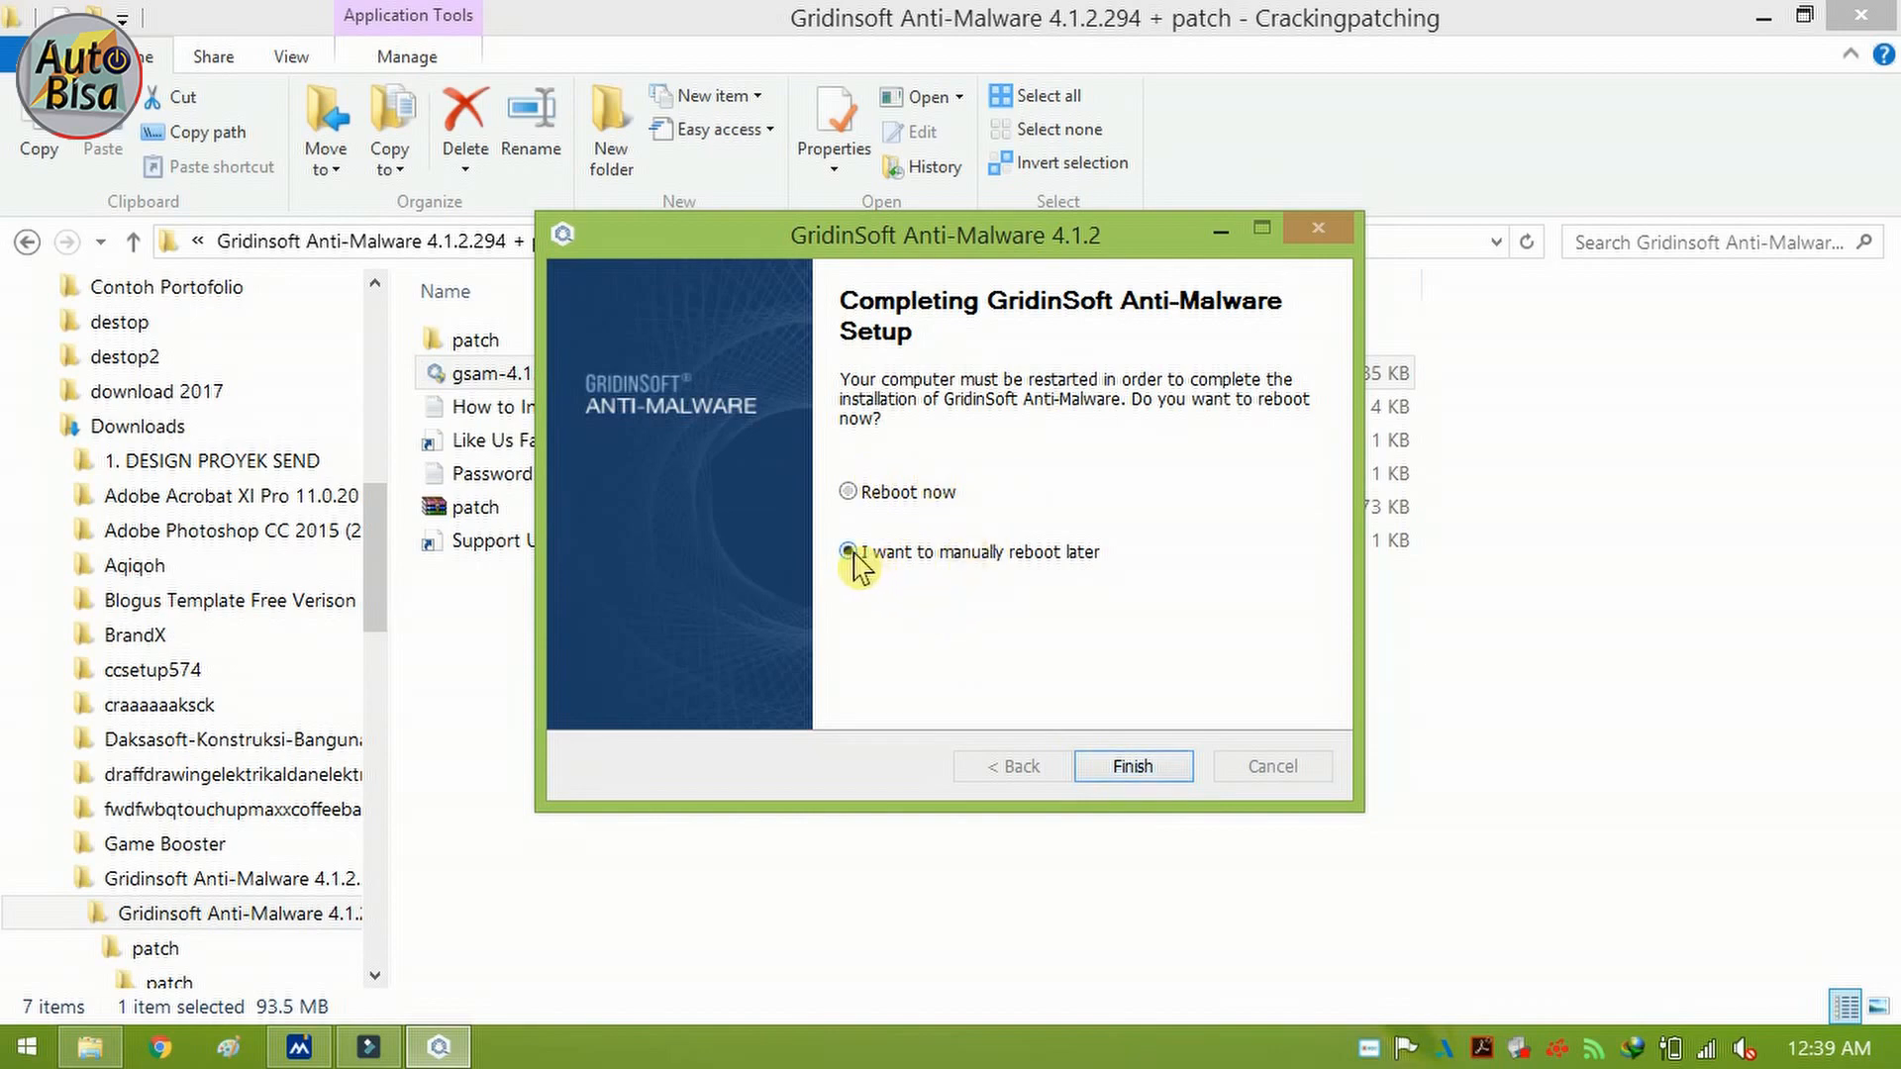
{"action": "left_click", "coordinate": [1133, 767]}
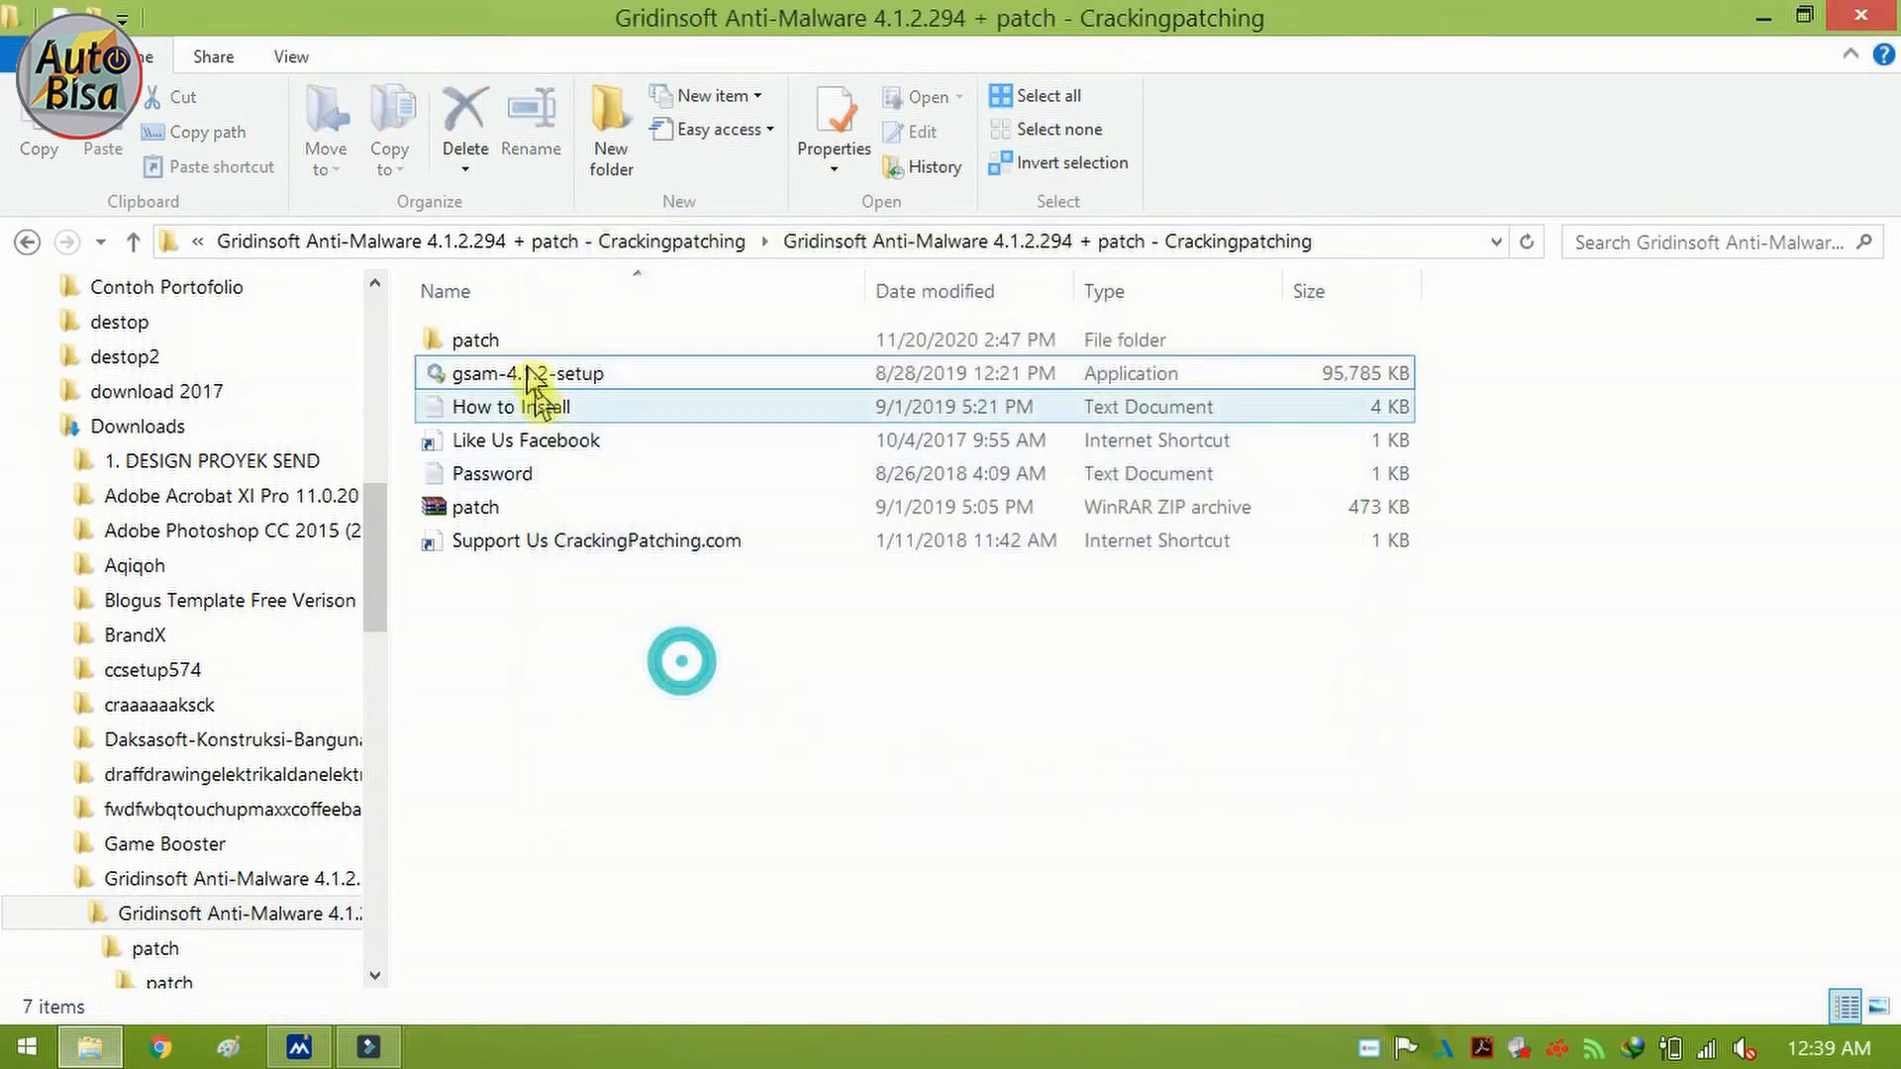
Step: Copy the patch application from the nested patch folder of the Gridinsoft download
{"action": "double_click", "coordinate": [524, 340]}
{"action": "left_click", "coordinate": [523, 342]}
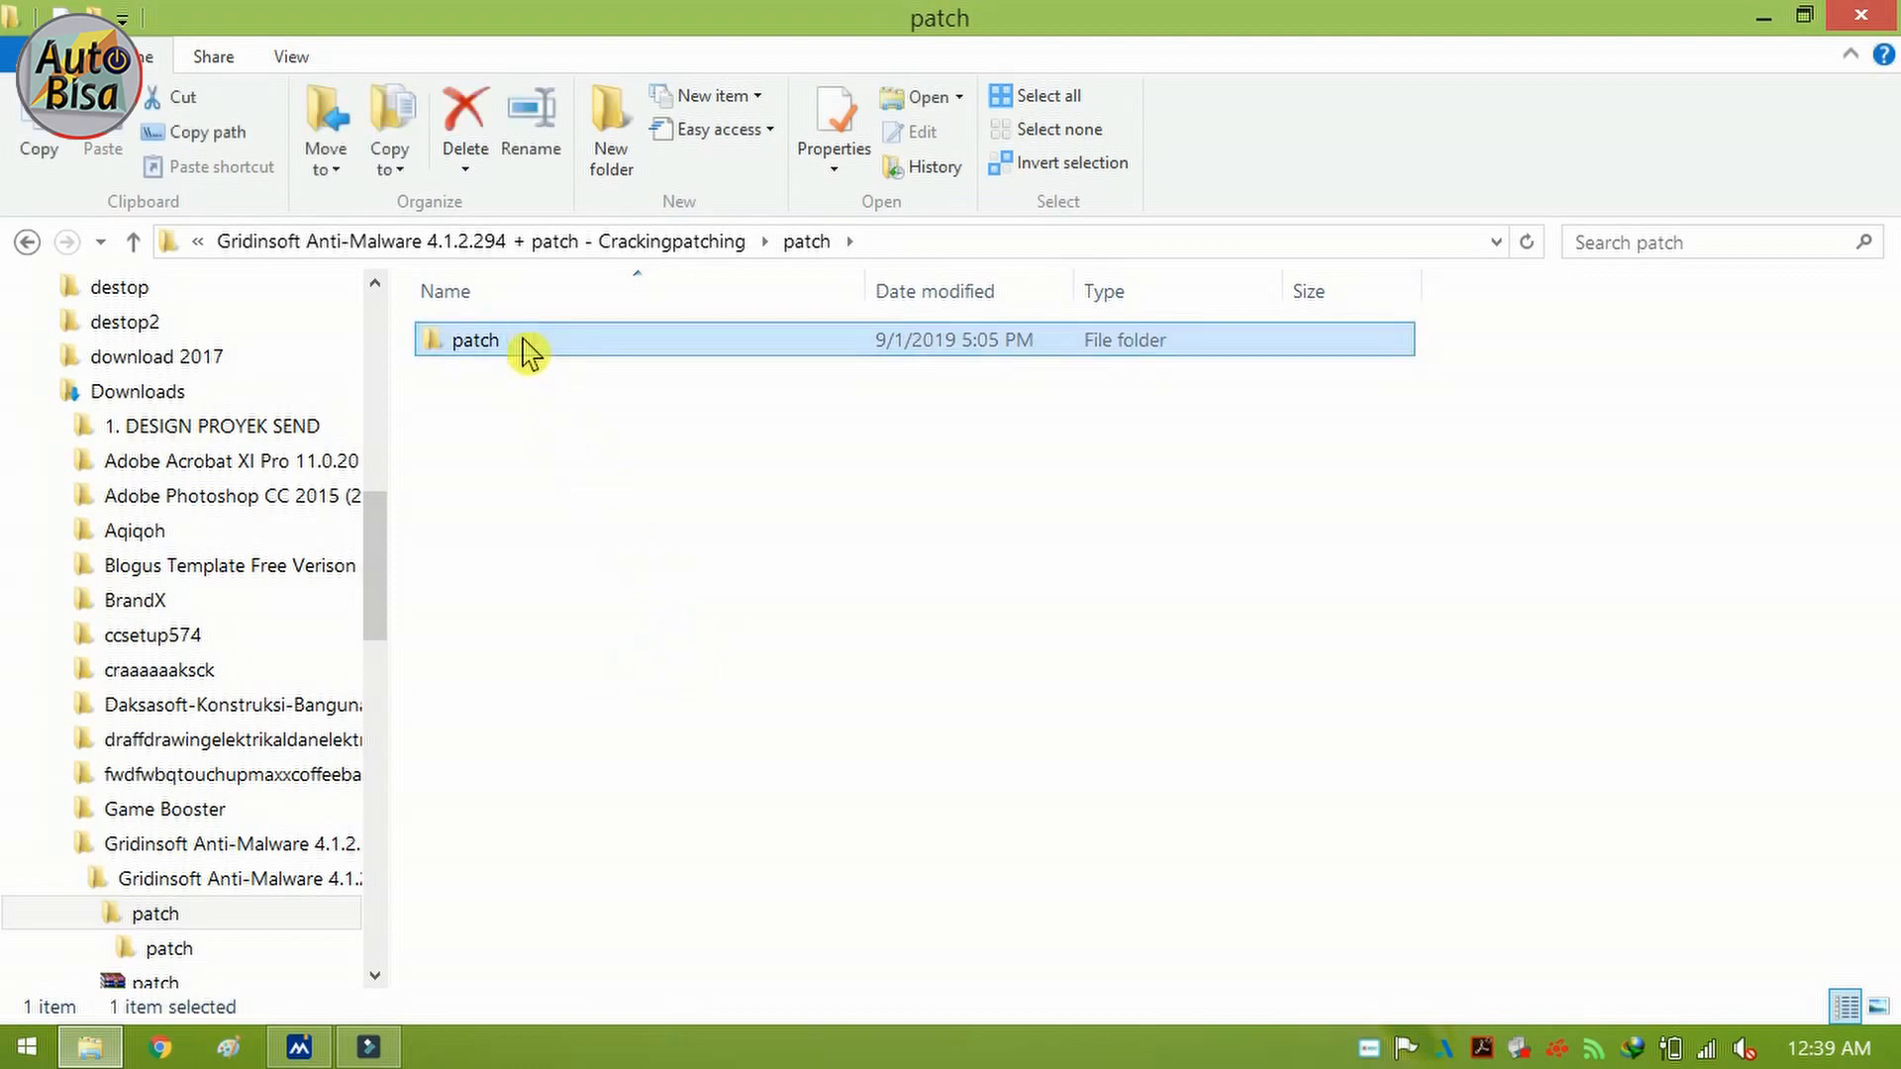
{"action": "double_click", "coordinate": [525, 339]}
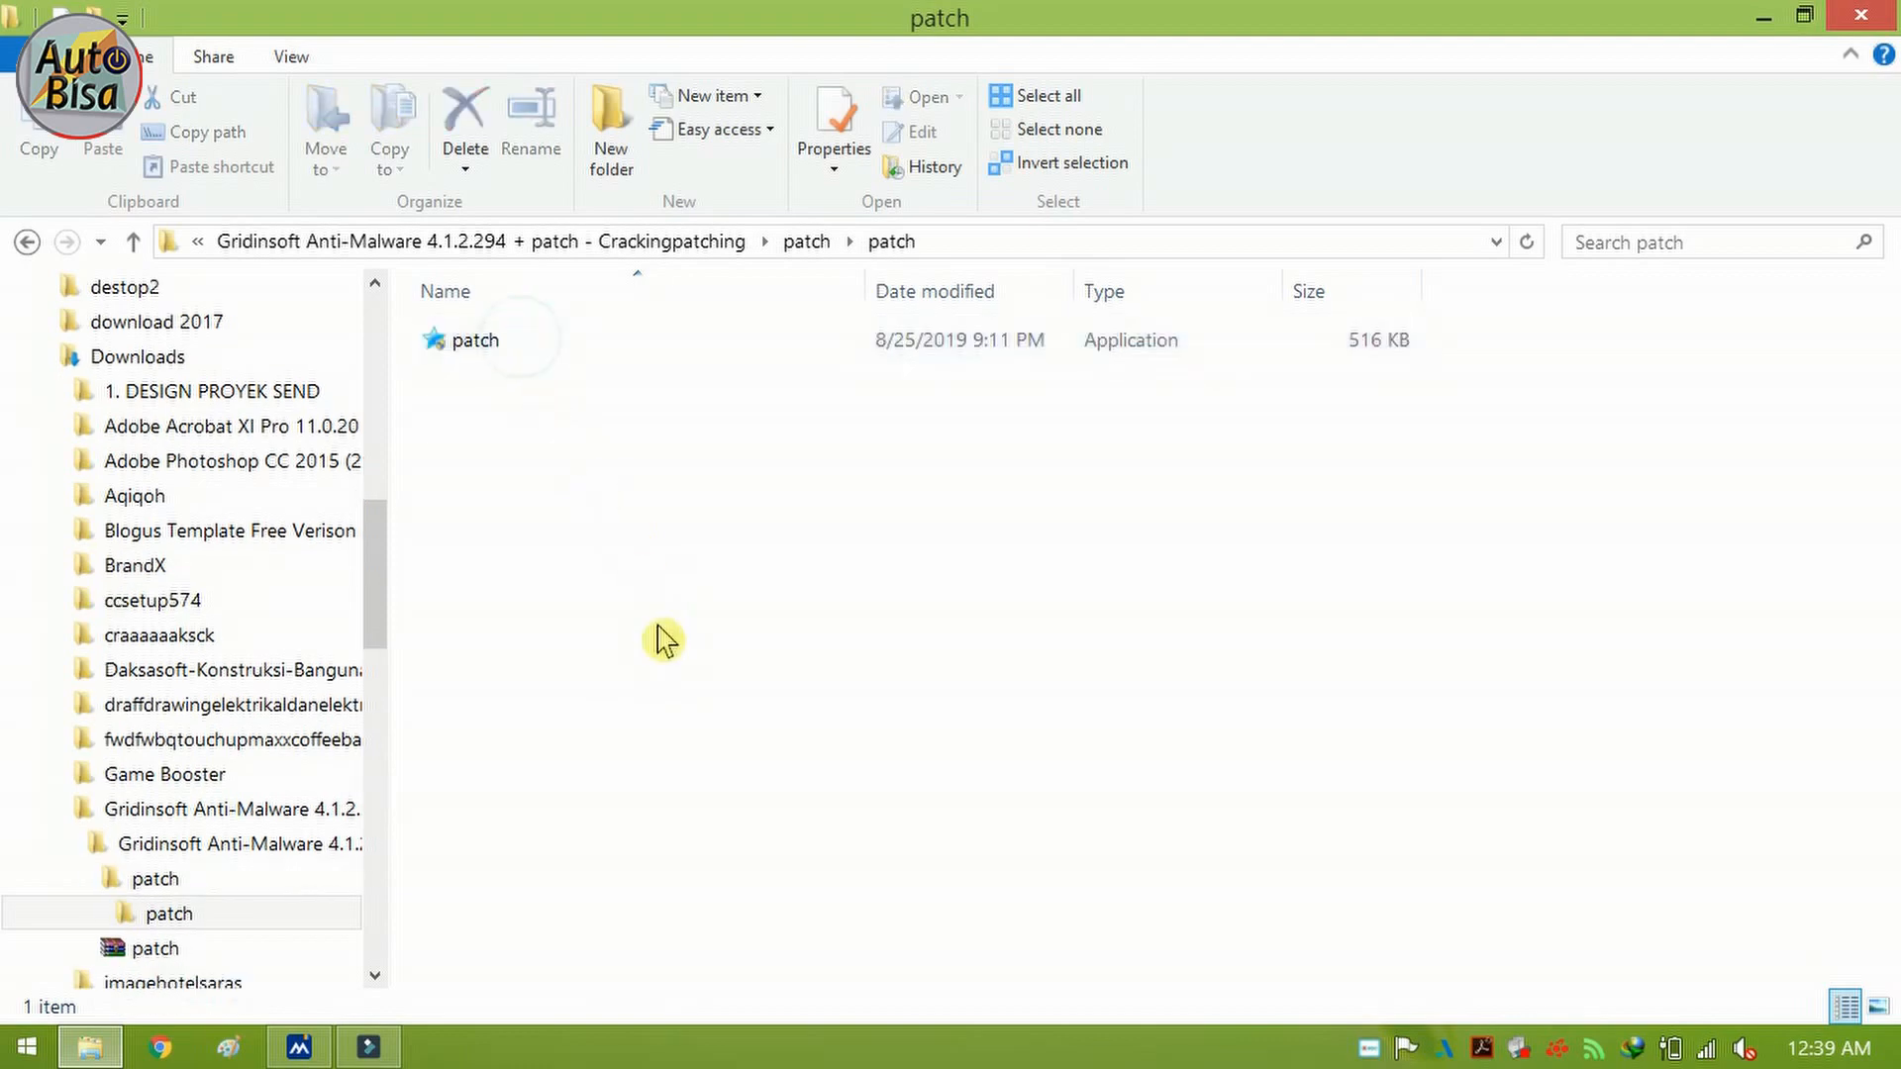
{"action": "right_click", "coordinate": [535, 335]}
{"action": "left_click", "coordinate": [476, 341]}
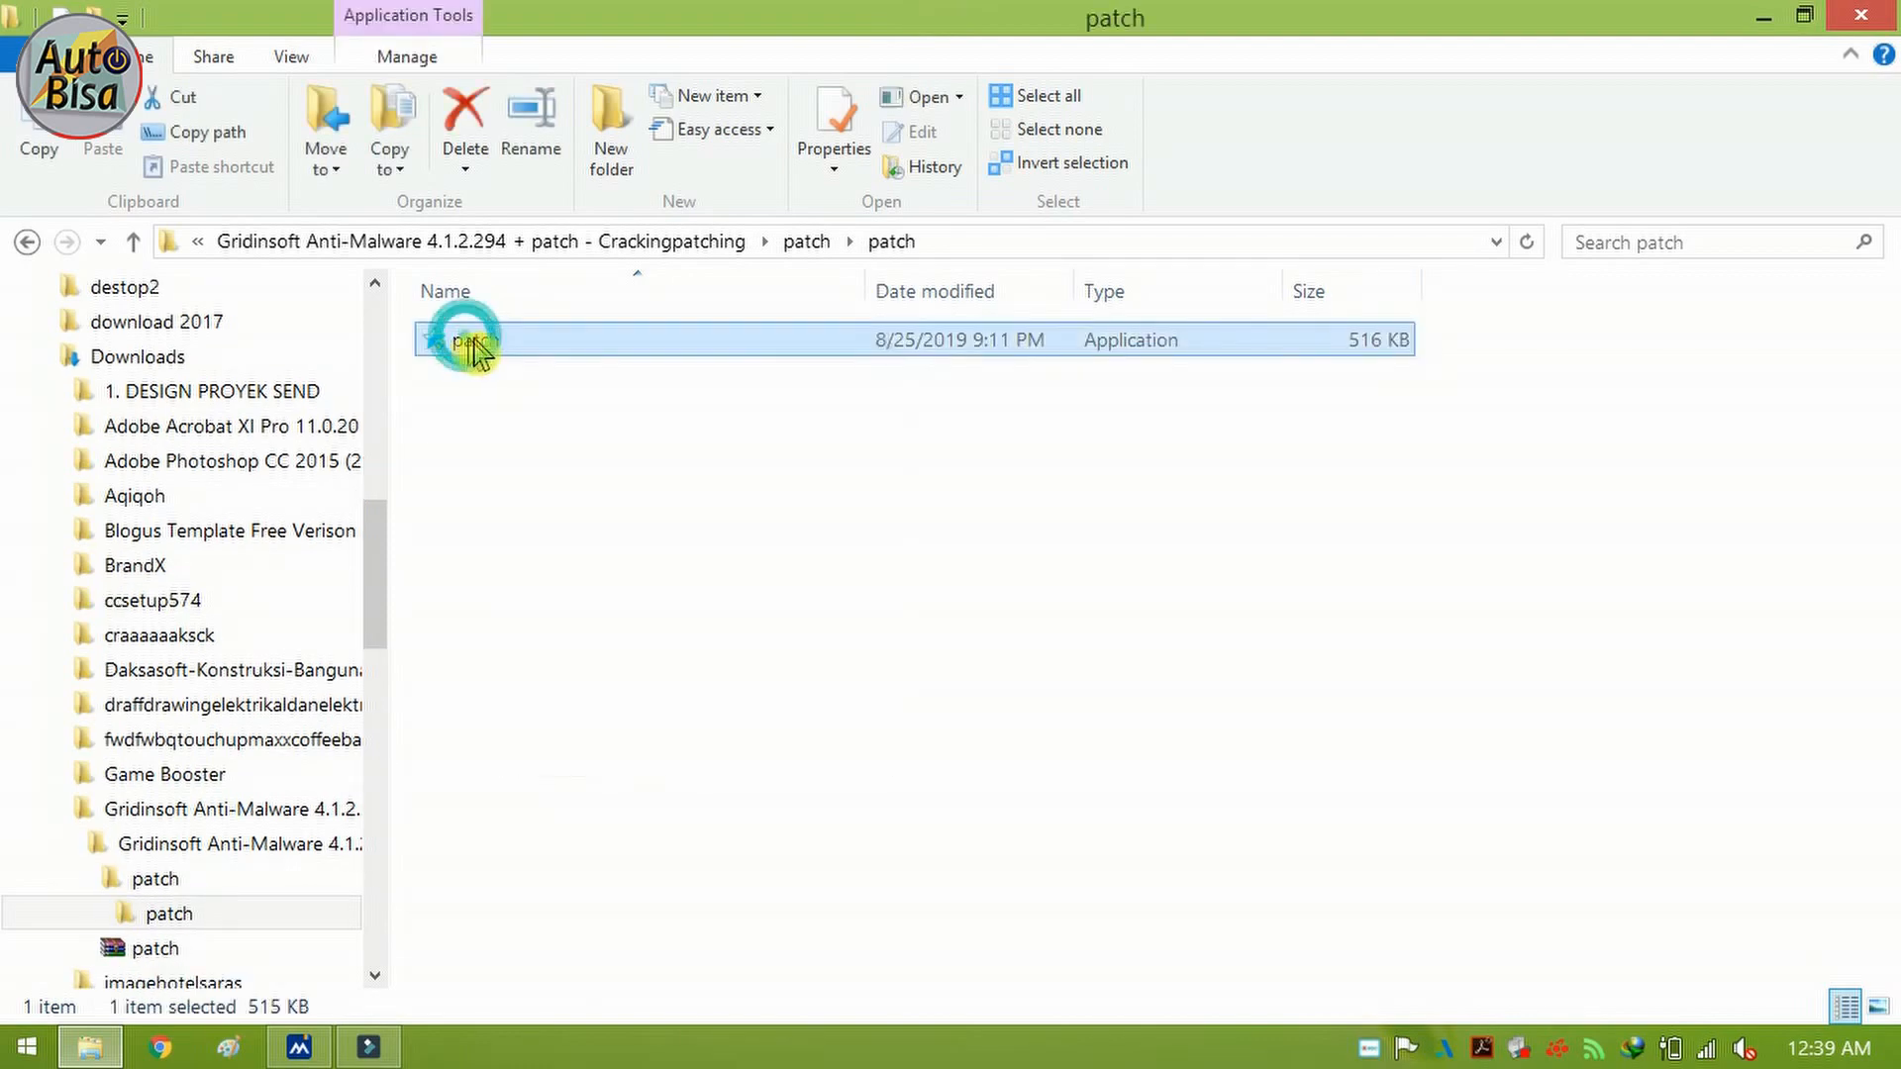
{"action": "right_click", "coordinate": [482, 339]}
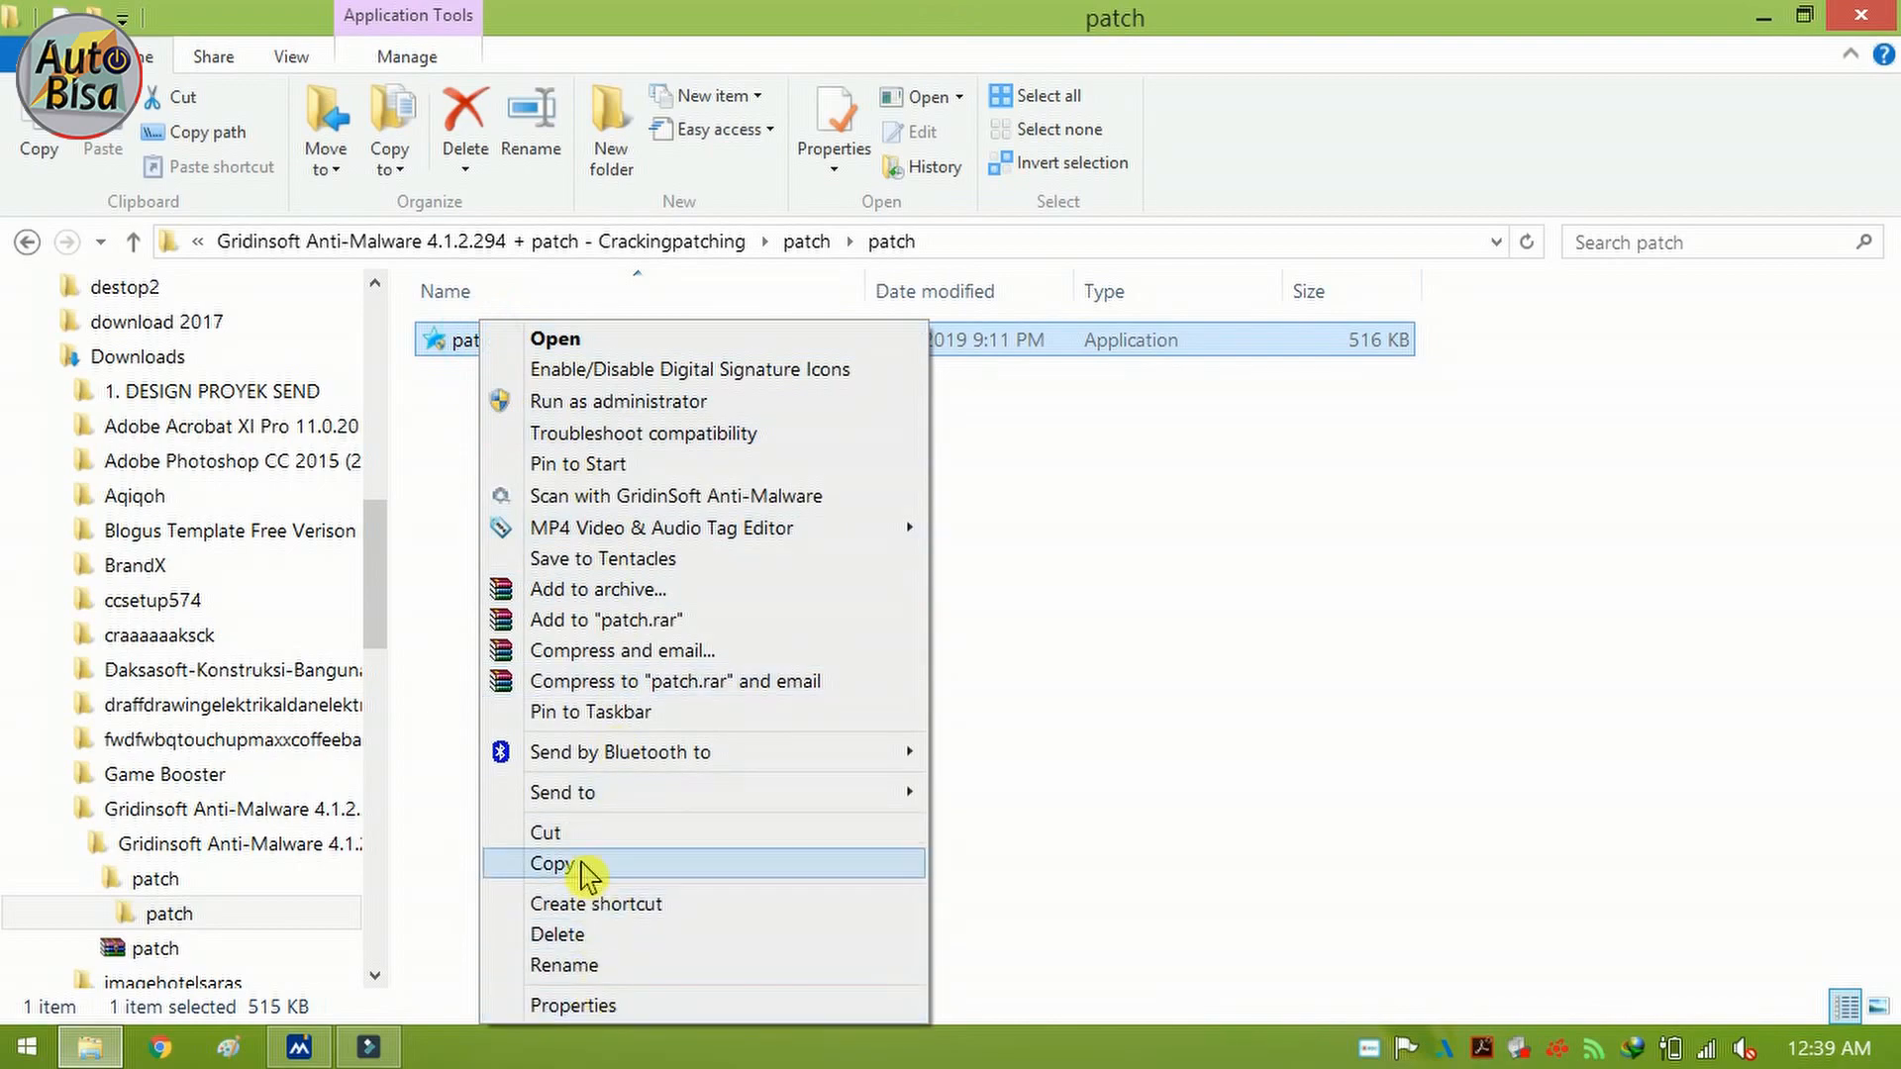
{"action": "left_click", "coordinate": [580, 864]}
Step: Open the GridinSoft Anti-Malware installation folder through the file location of its desktop shortcut
{"action": "left_click", "coordinate": [1763, 20]}
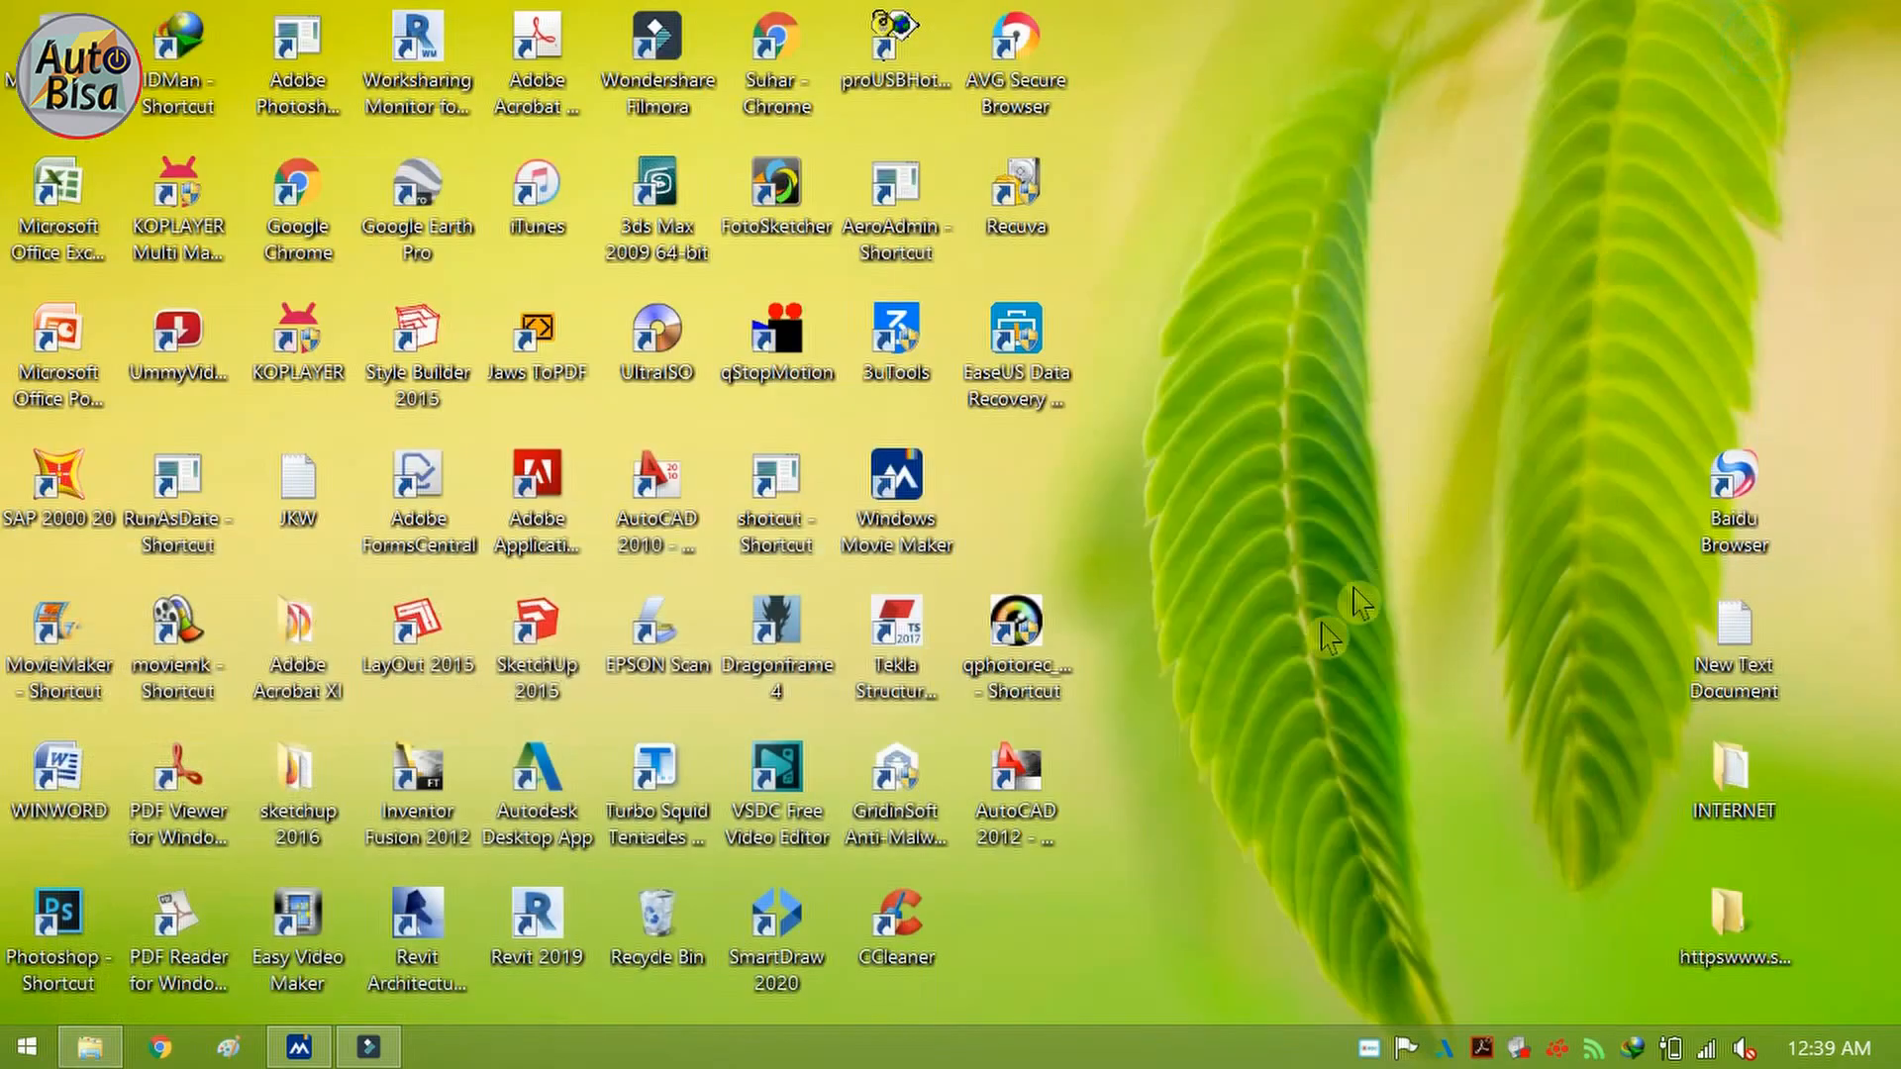
{"action": "left_click", "coordinate": [1226, 740]}
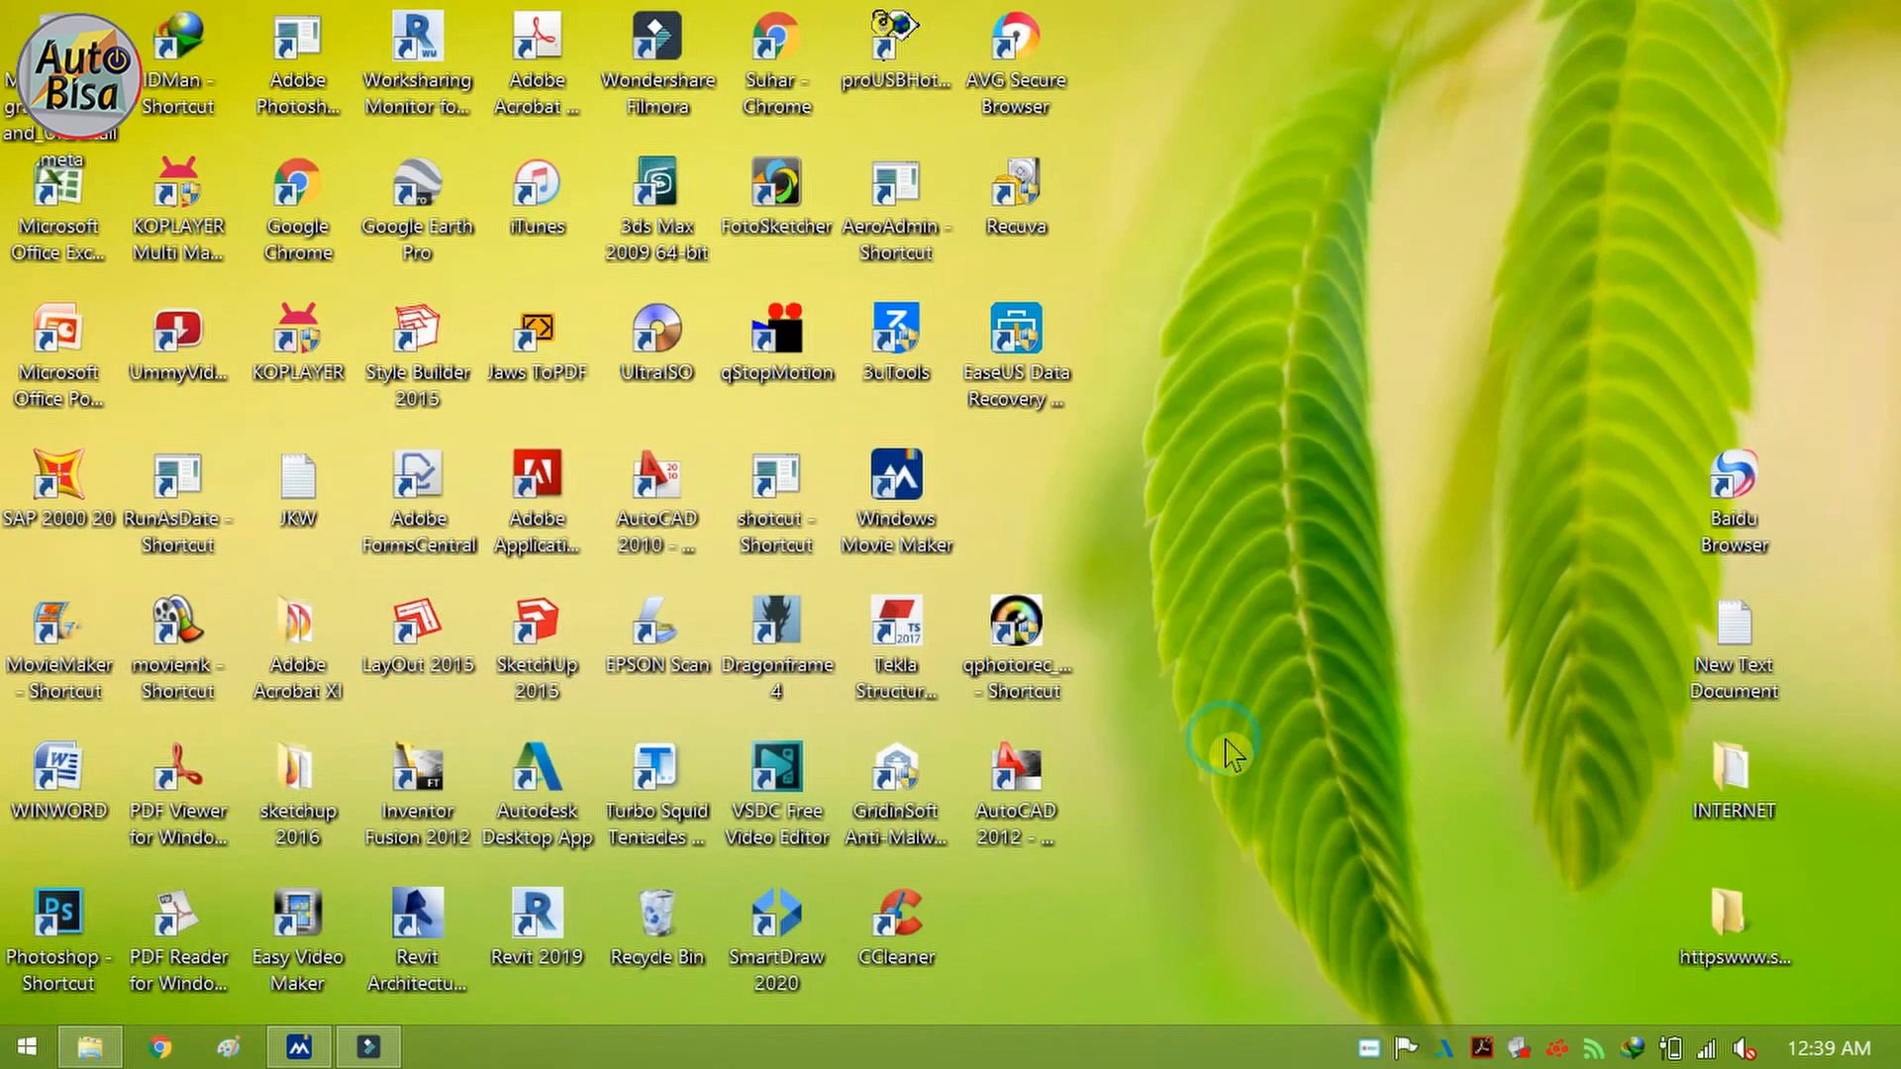
{"action": "right_click", "coordinate": [909, 797]}
{"action": "left_click", "coordinate": [1034, 769]}
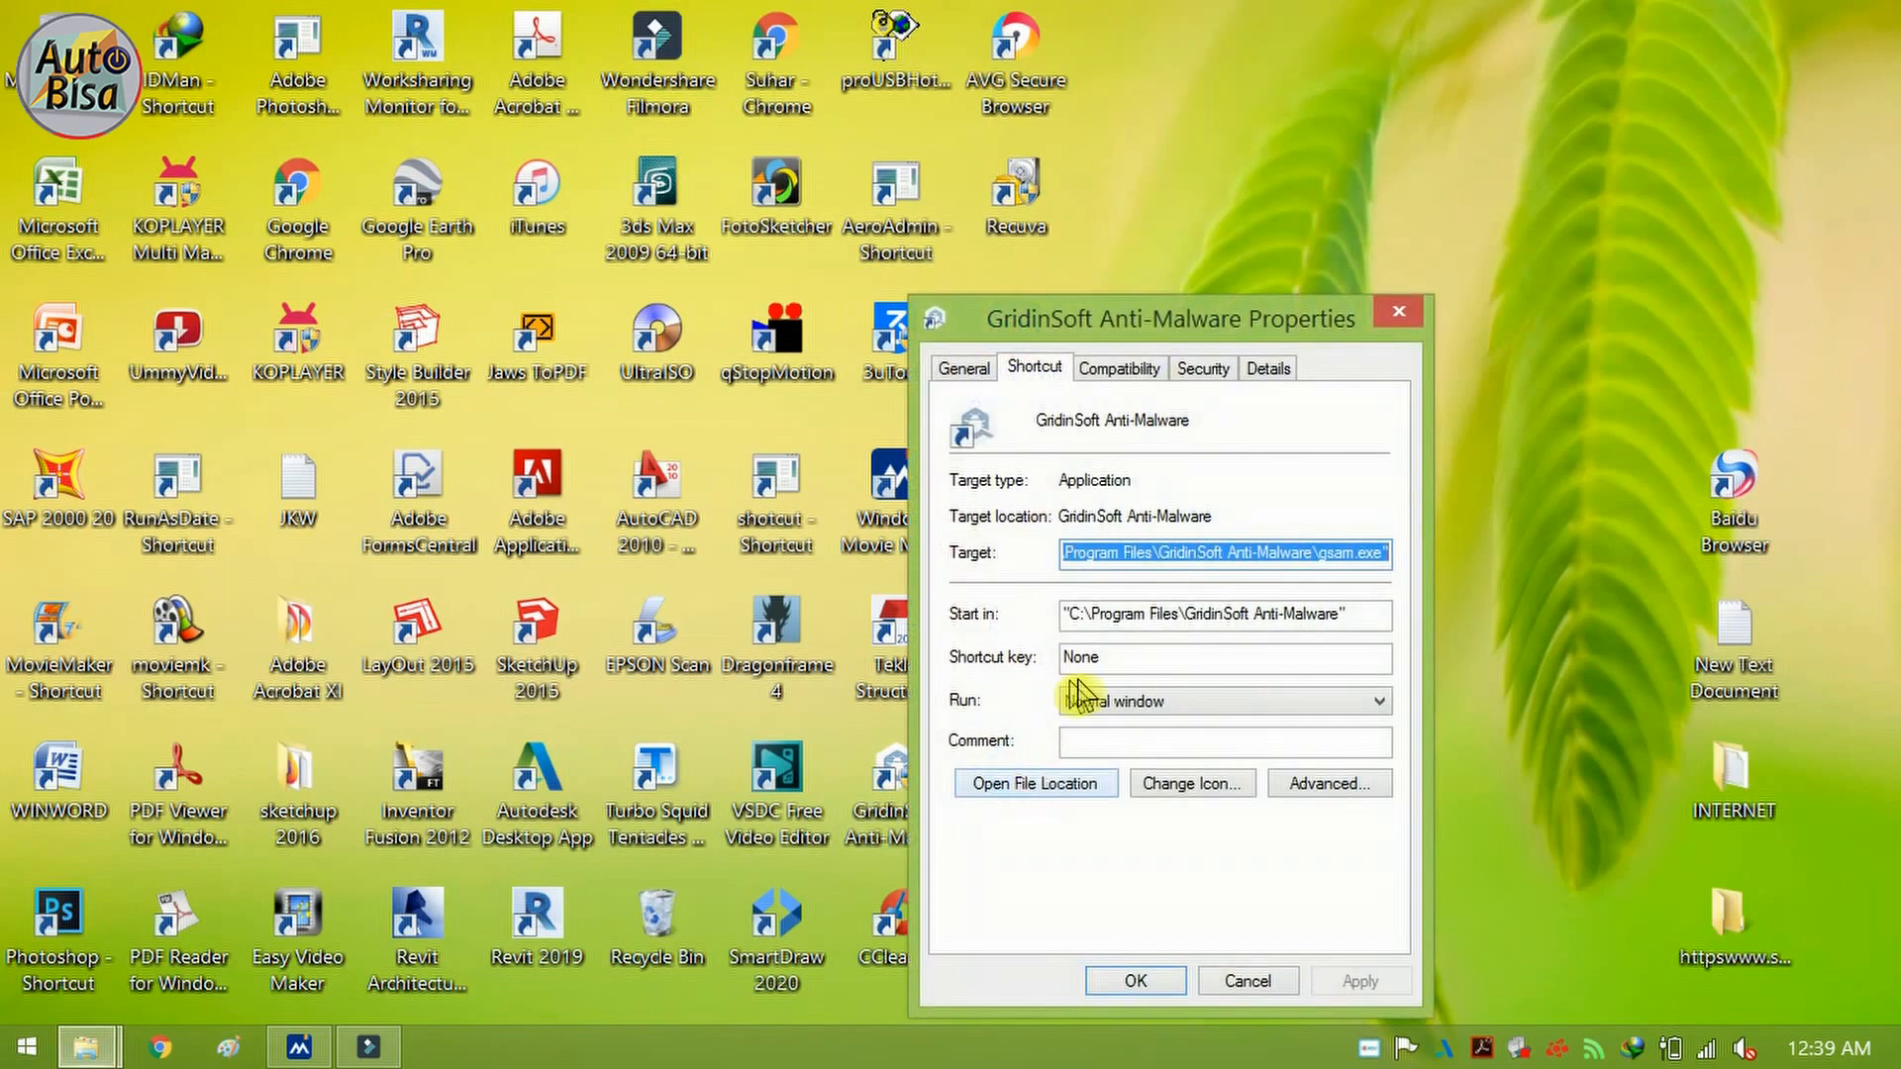
{"action": "left_click", "coordinate": [1060, 799]}
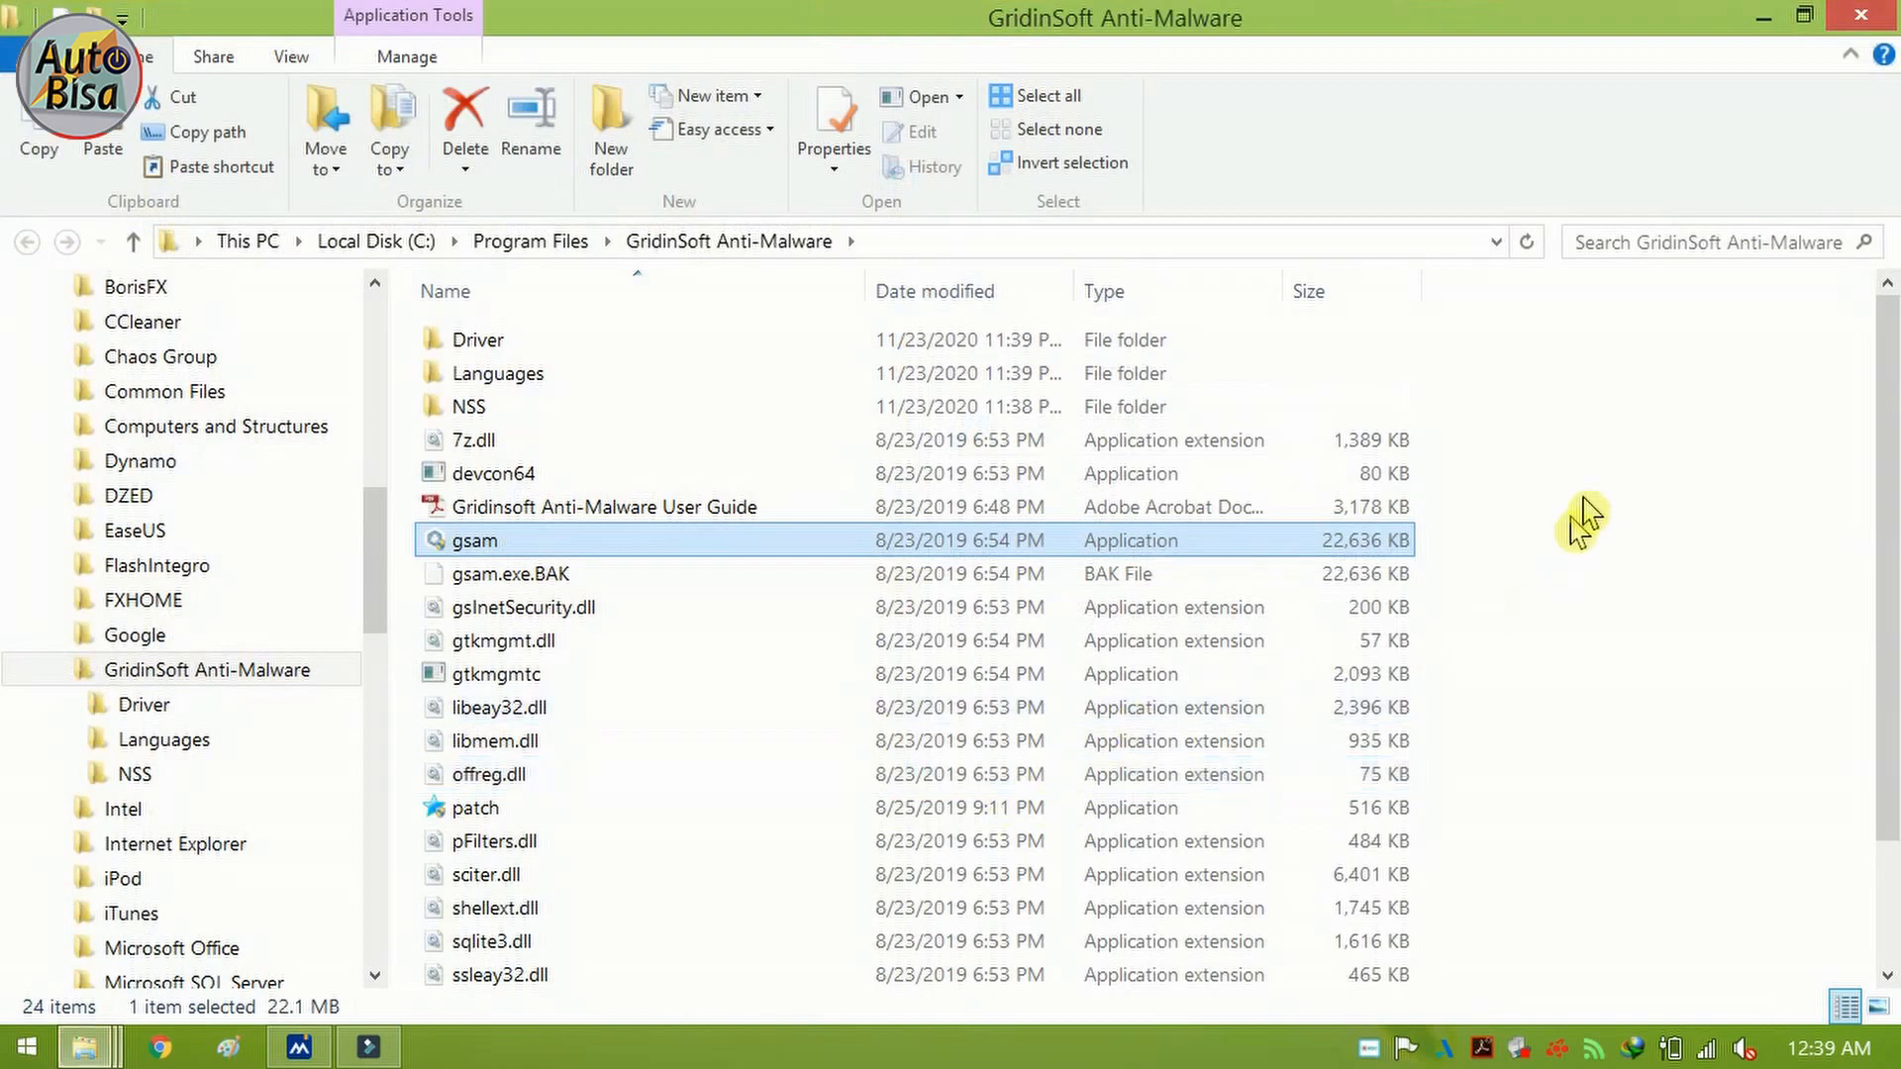
Step: Paste the patch application into the GridinSoft Anti-Malware program folder, replacing the existing file with administrator permission
{"action": "right_click", "coordinate": [1525, 463]}
{"action": "left_click", "coordinate": [1599, 696]}
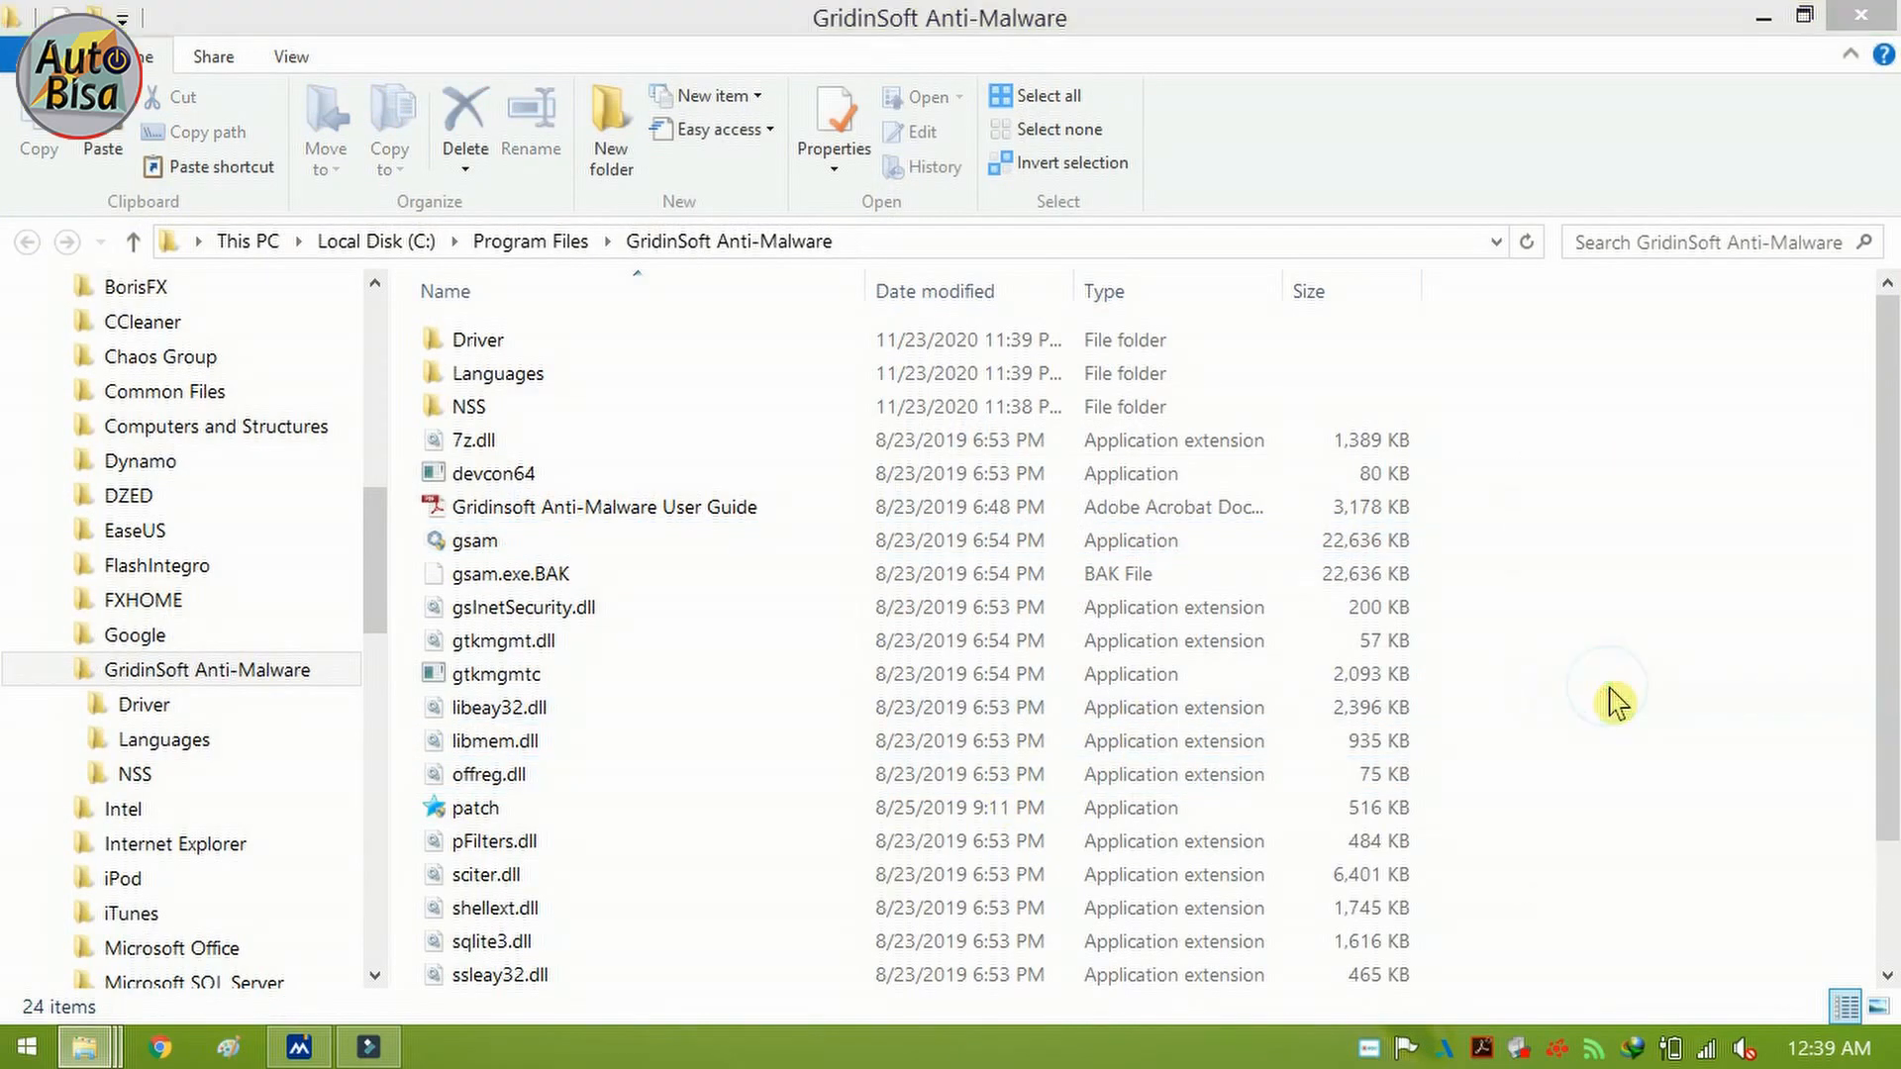
{"action": "left_click", "coordinate": [441, 331]}
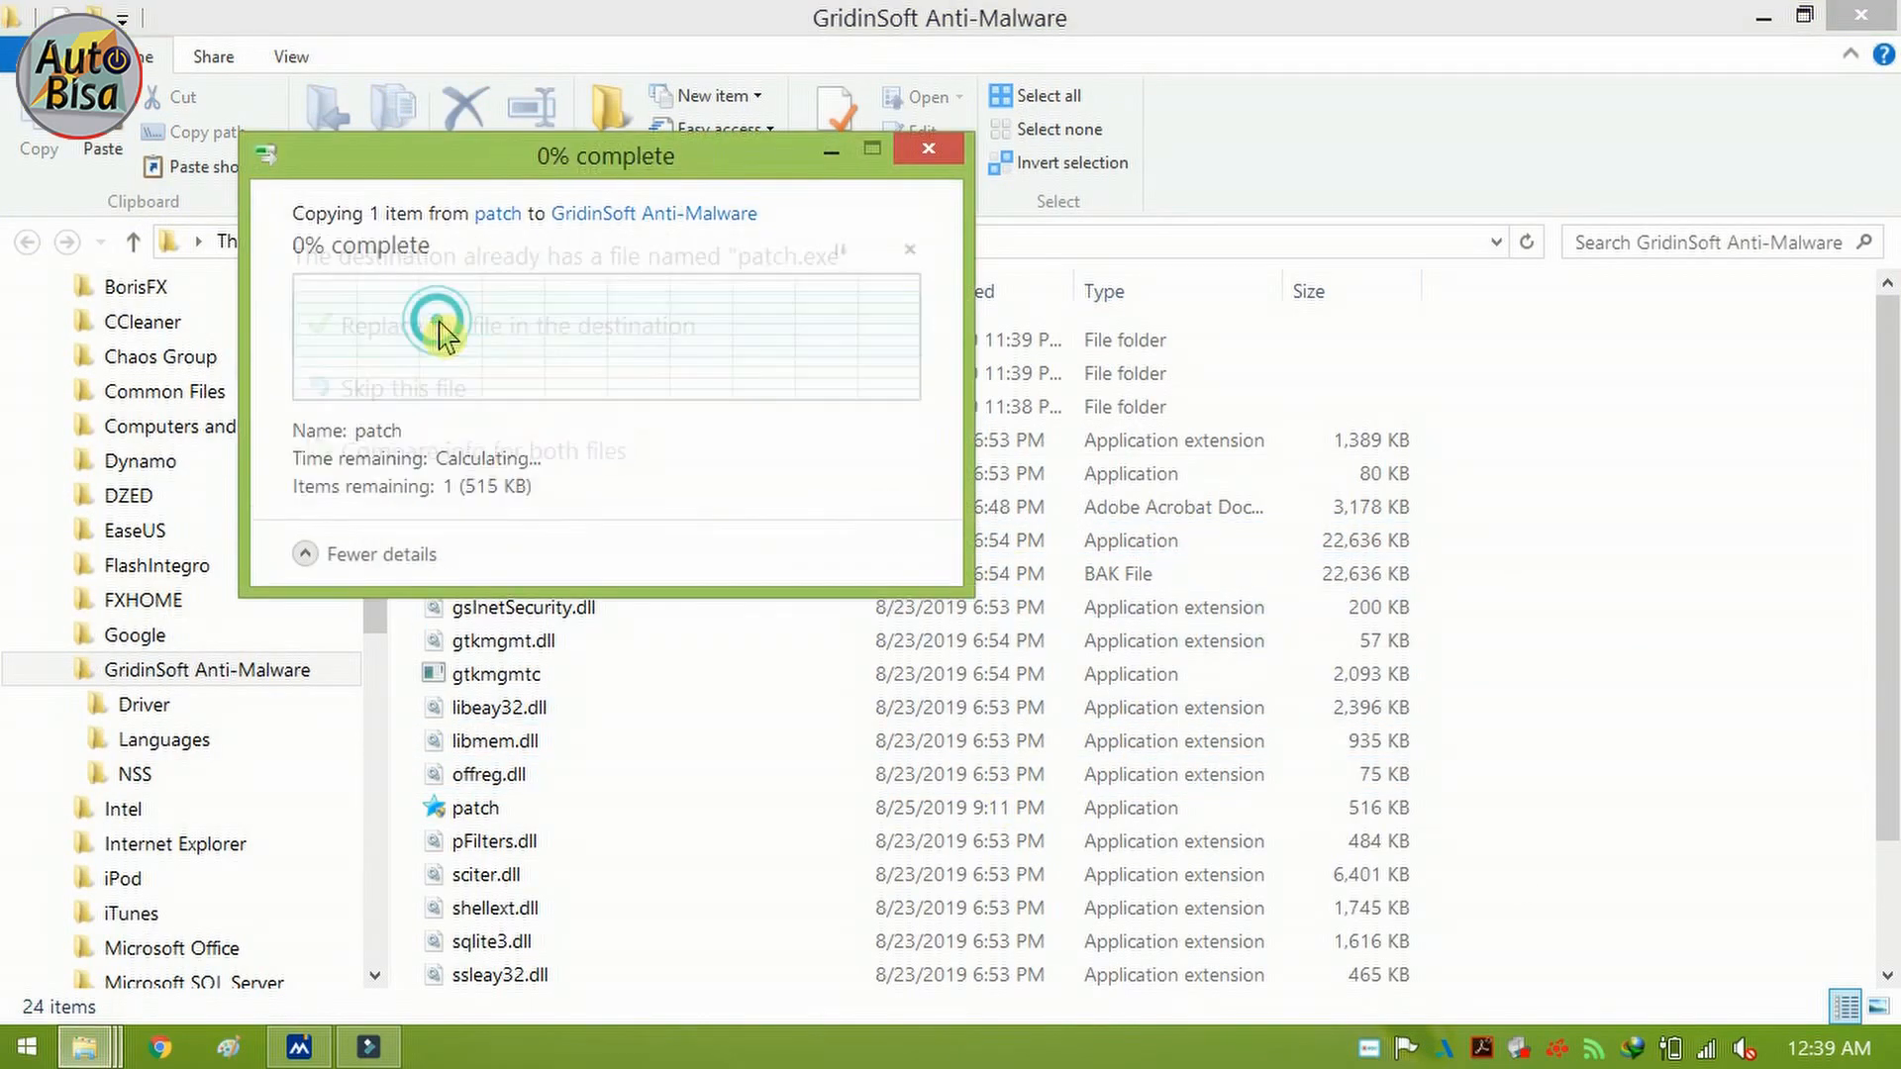
{"action": "left_click", "coordinate": [525, 369]}
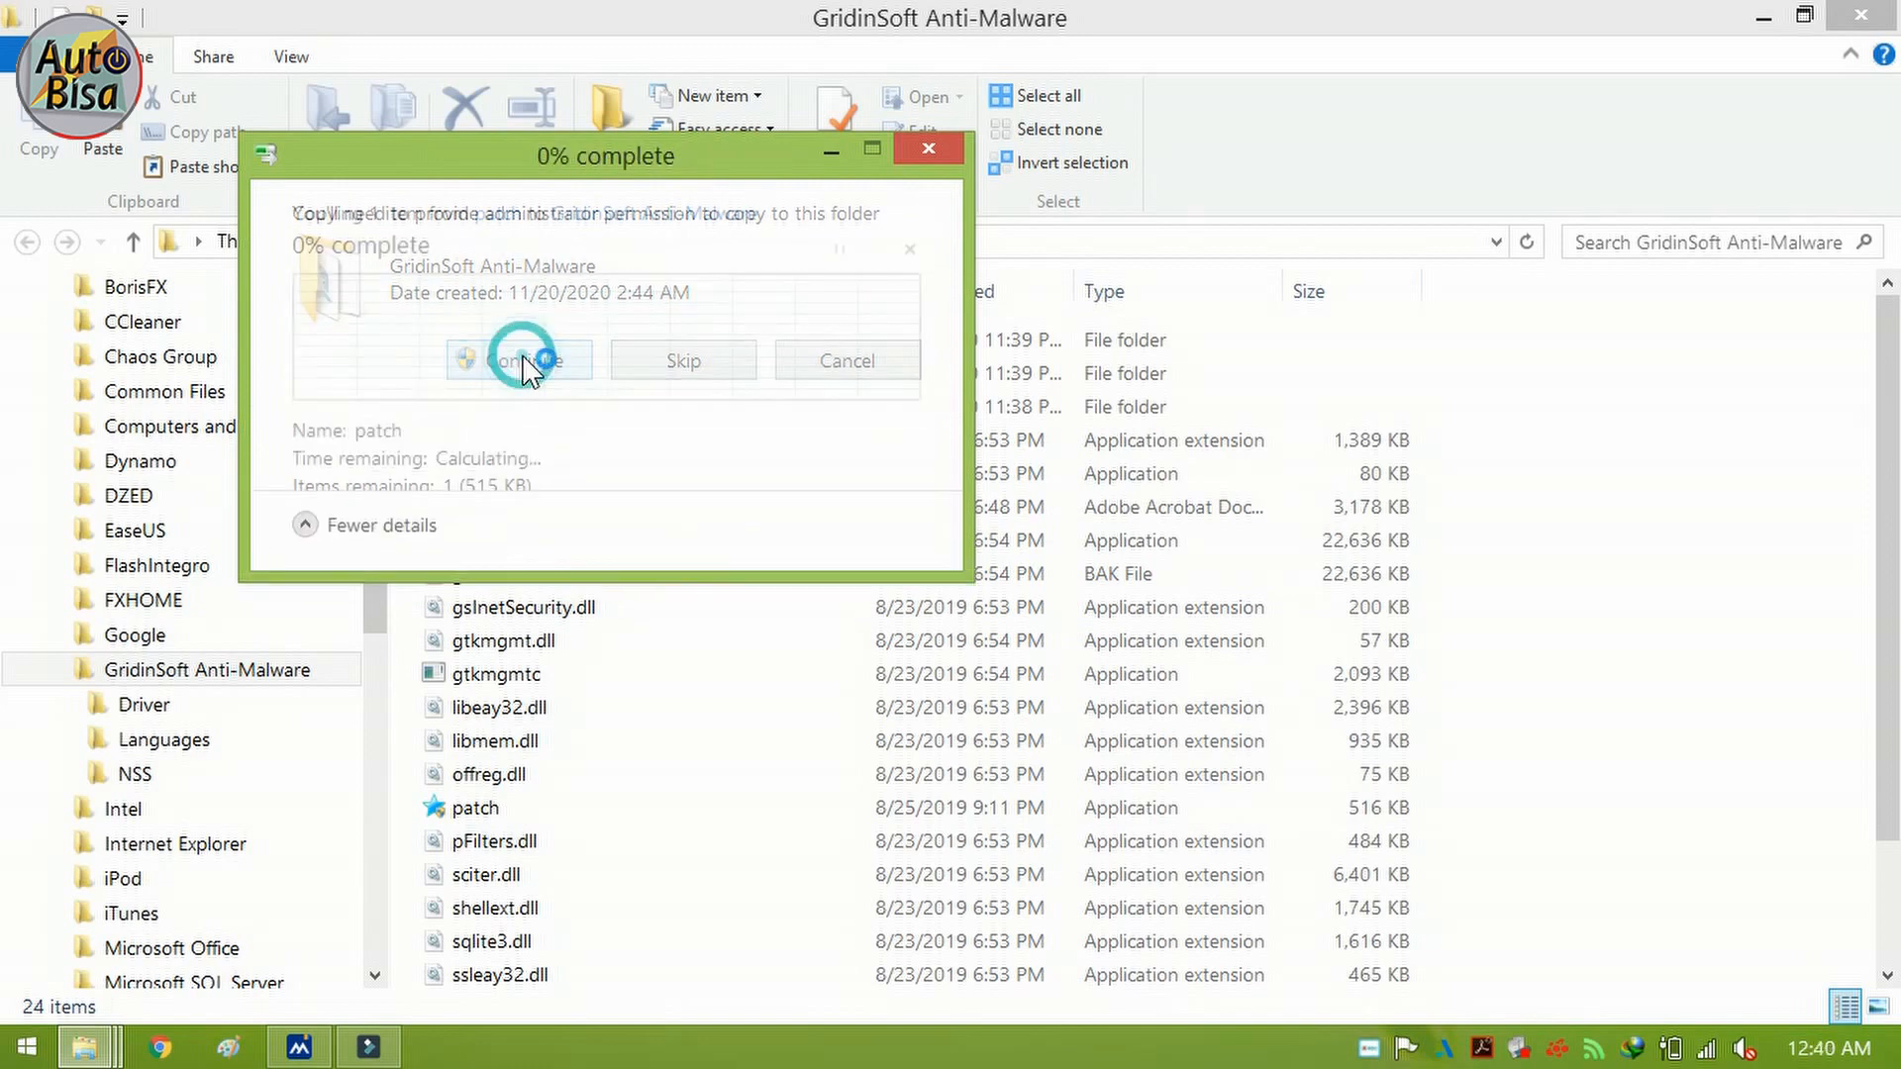
Step: Run patch in the GridinSoft Anti-Malware folder as administrator, apply the patch with Backup enabled, and close the patcher
{"action": "right_click", "coordinate": [525, 810]}
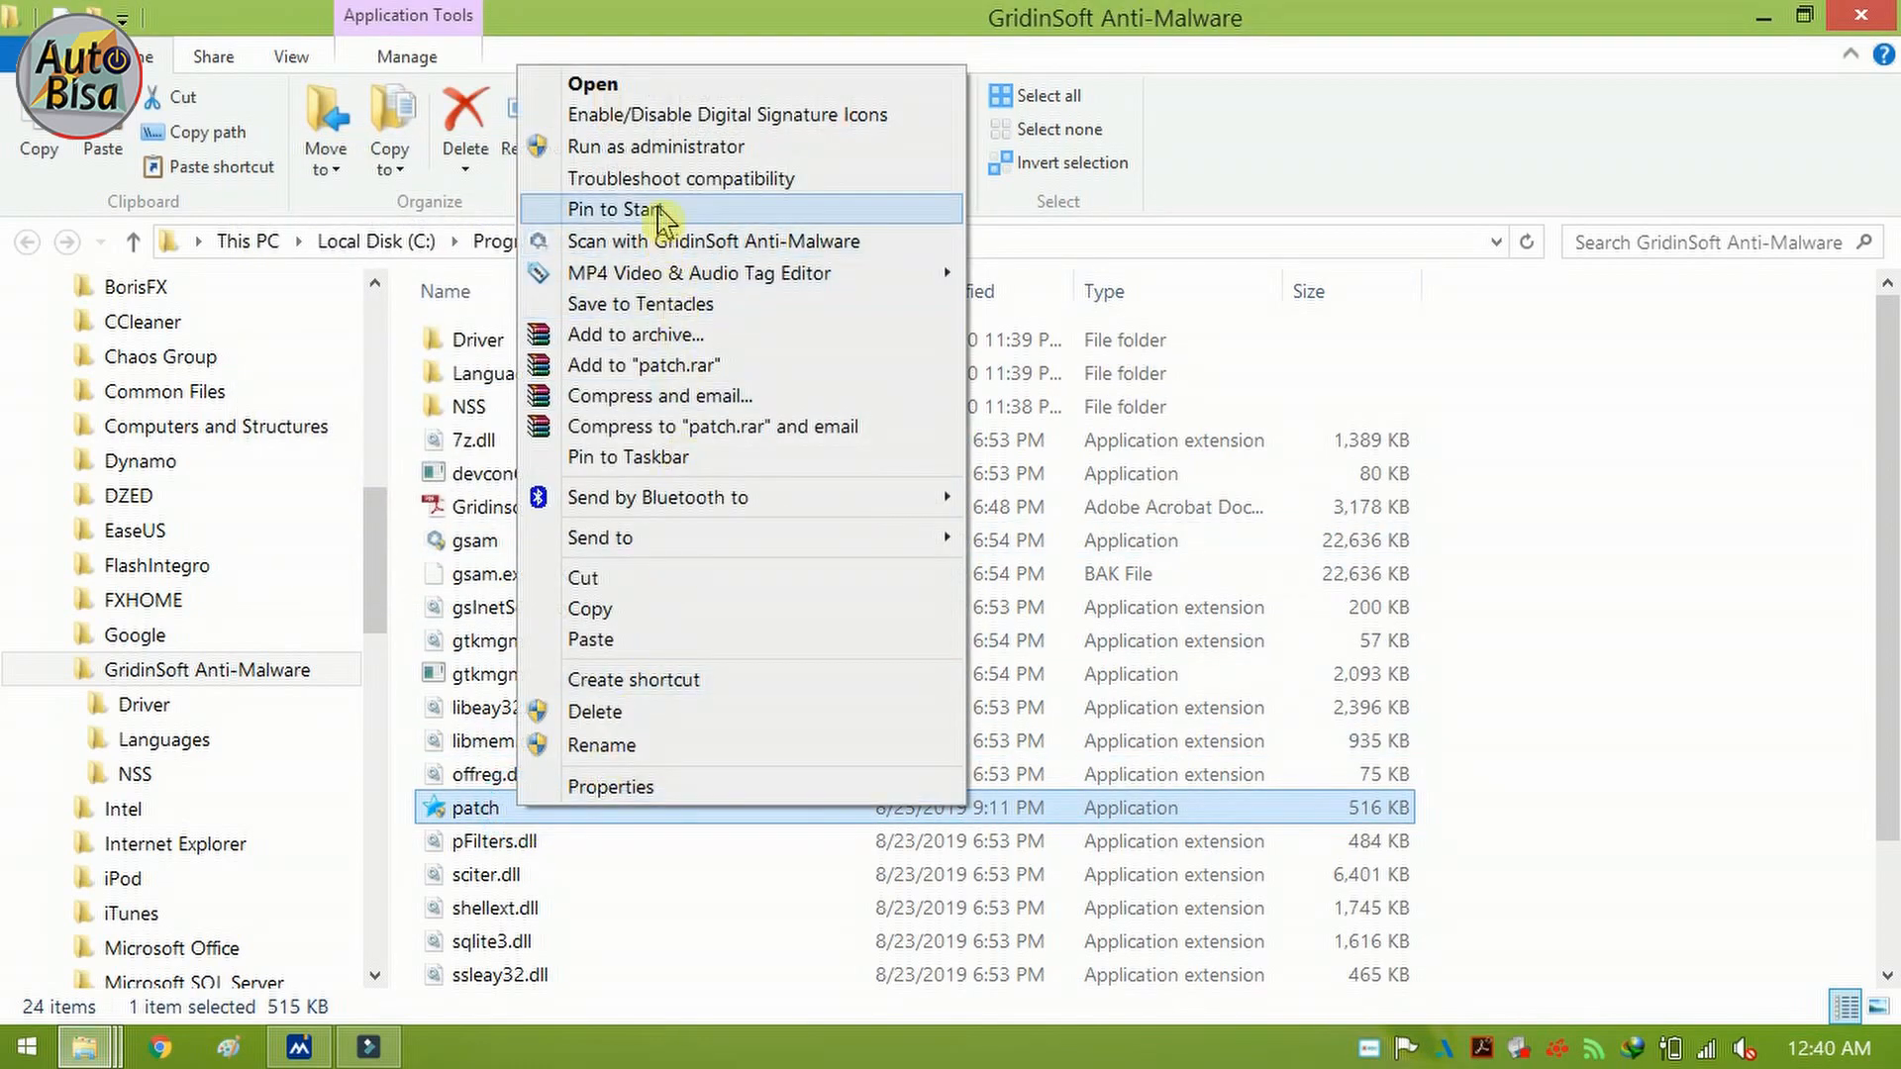
{"action": "left_click", "coordinate": [688, 146]}
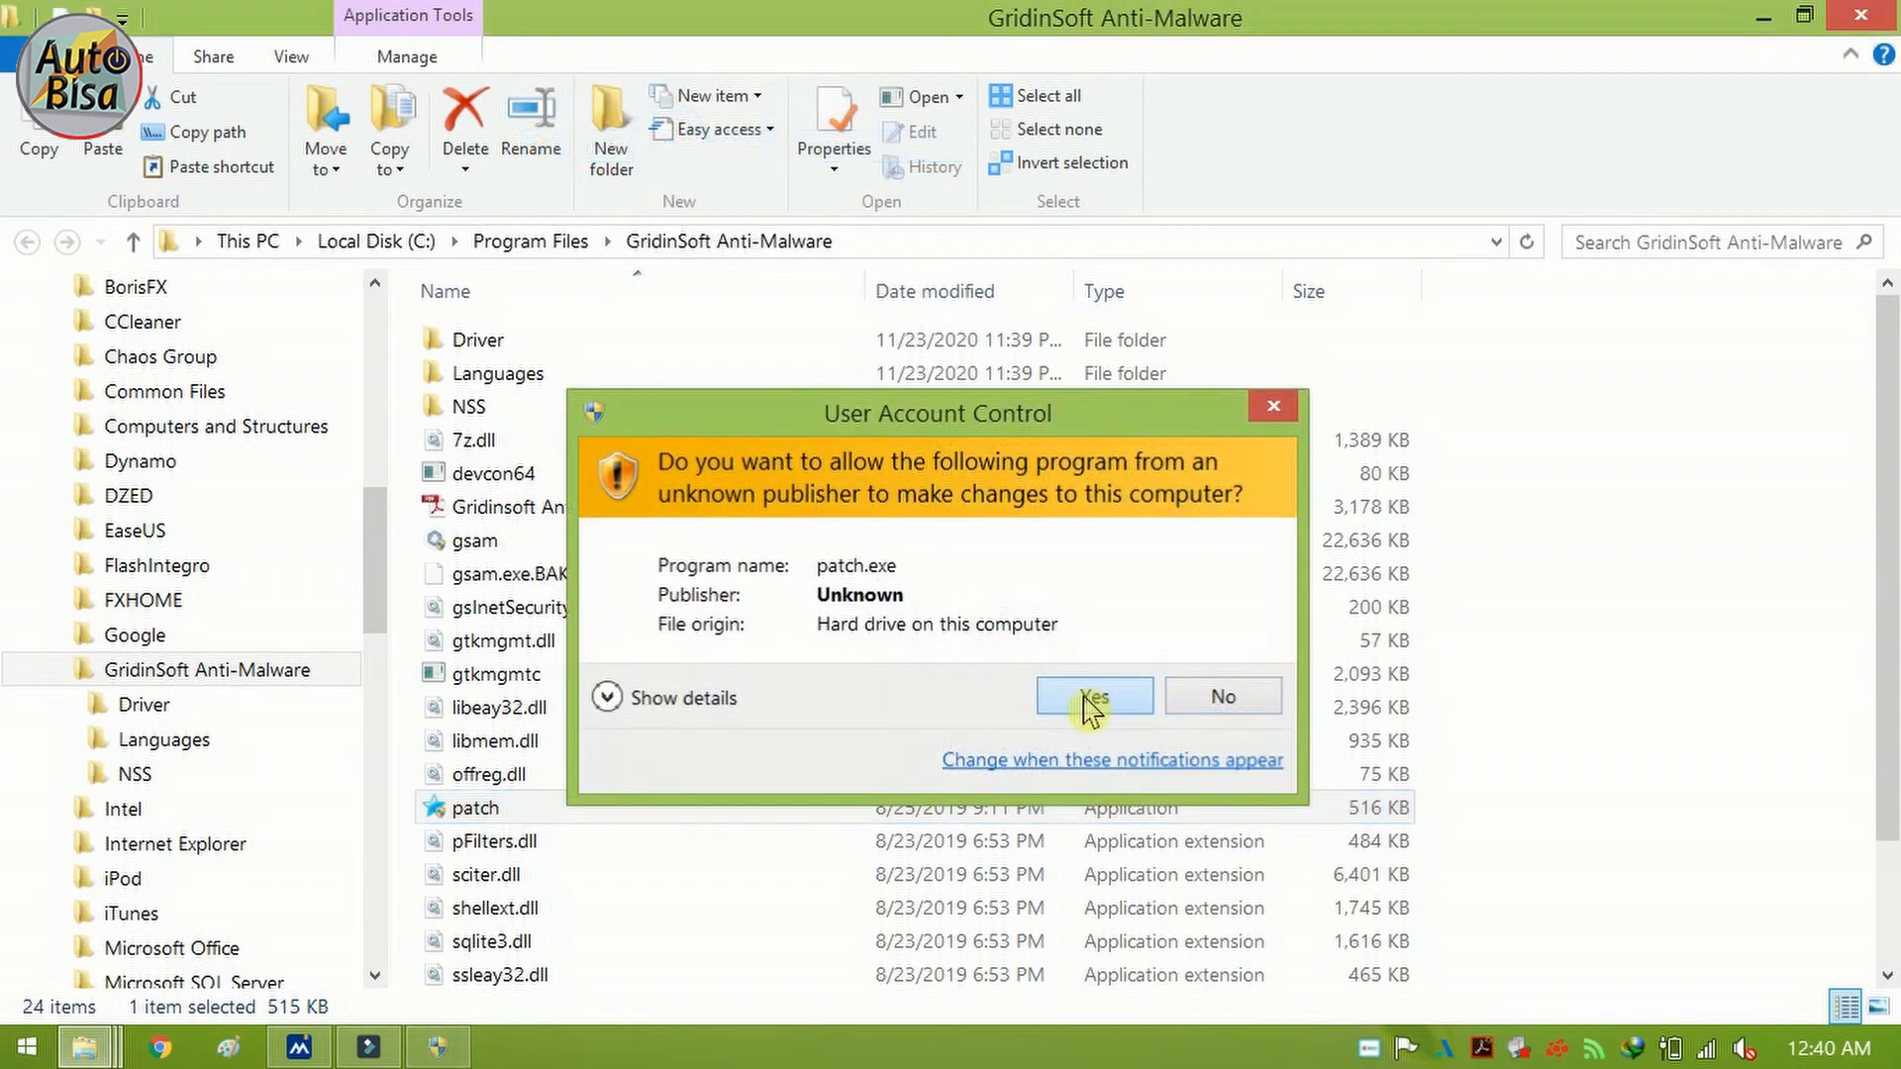
{"action": "left_click", "coordinate": [1095, 697]}
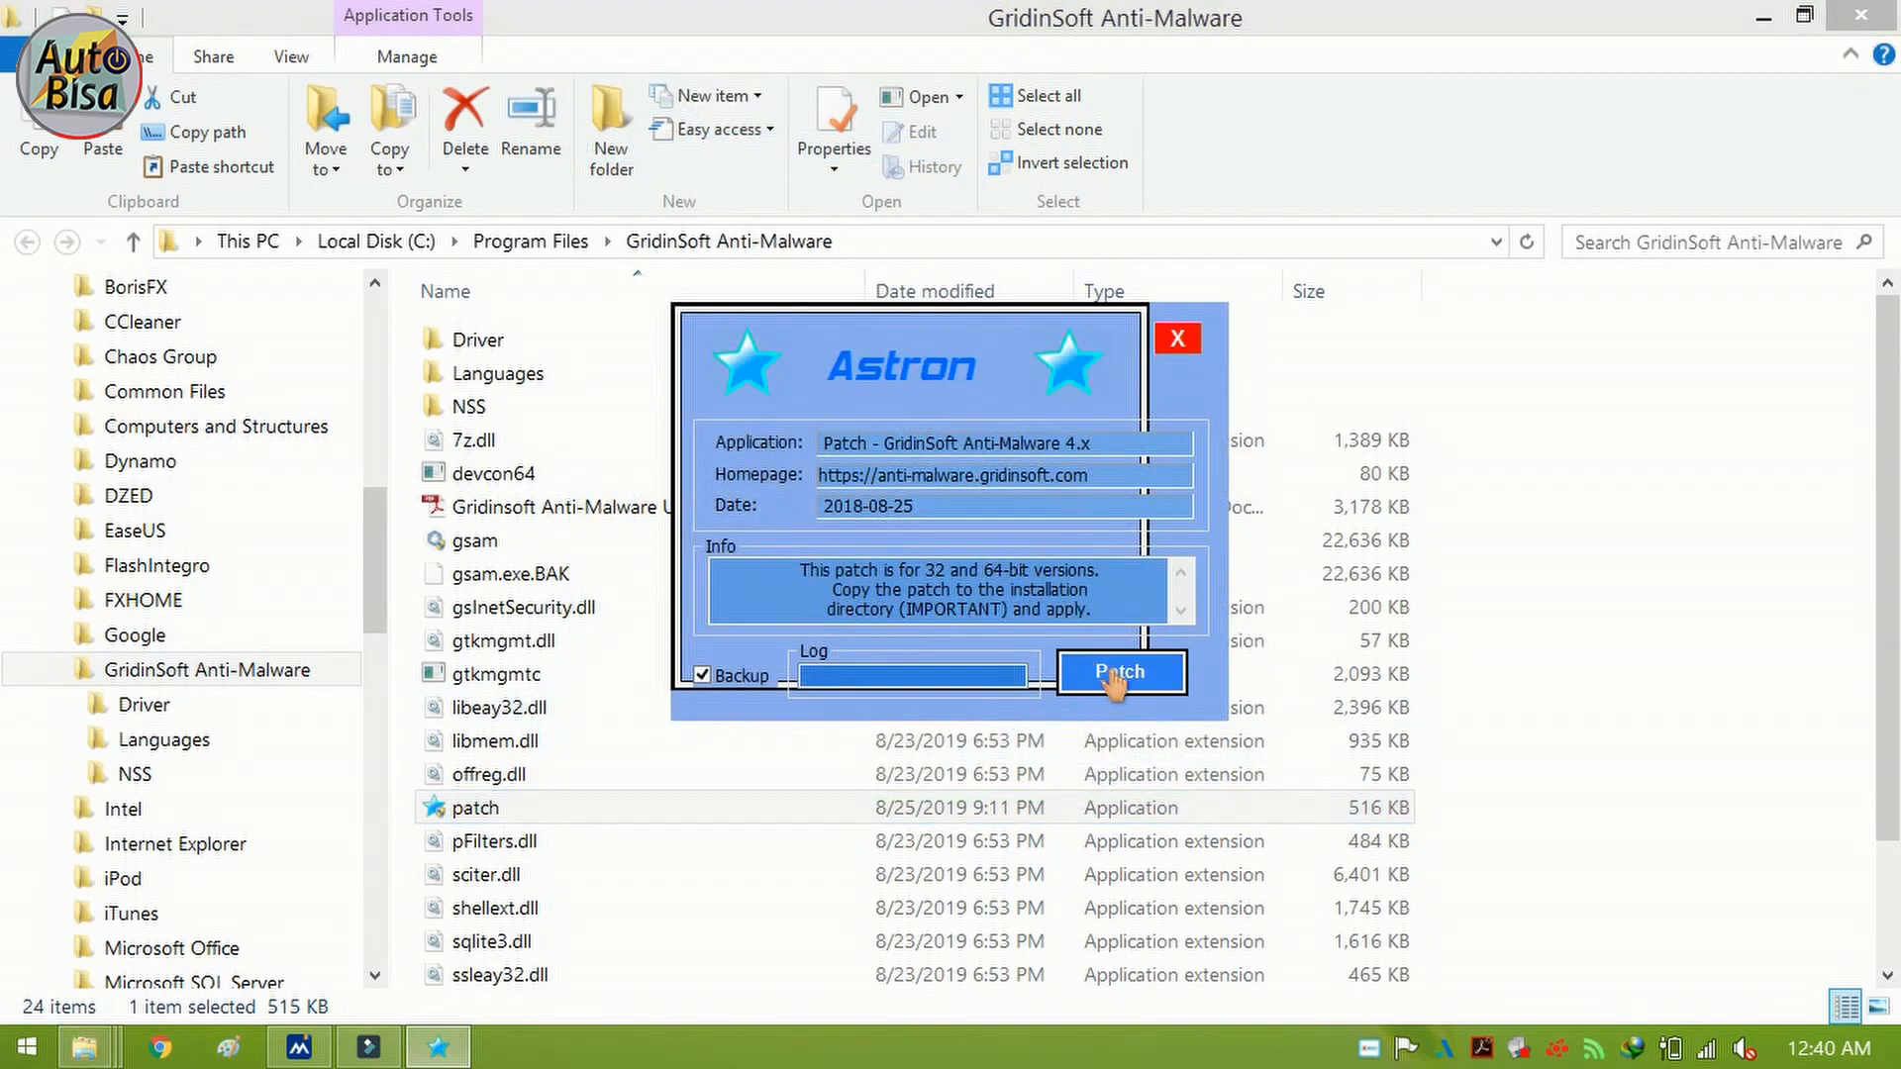
{"action": "left_click", "coordinate": [1111, 672]}
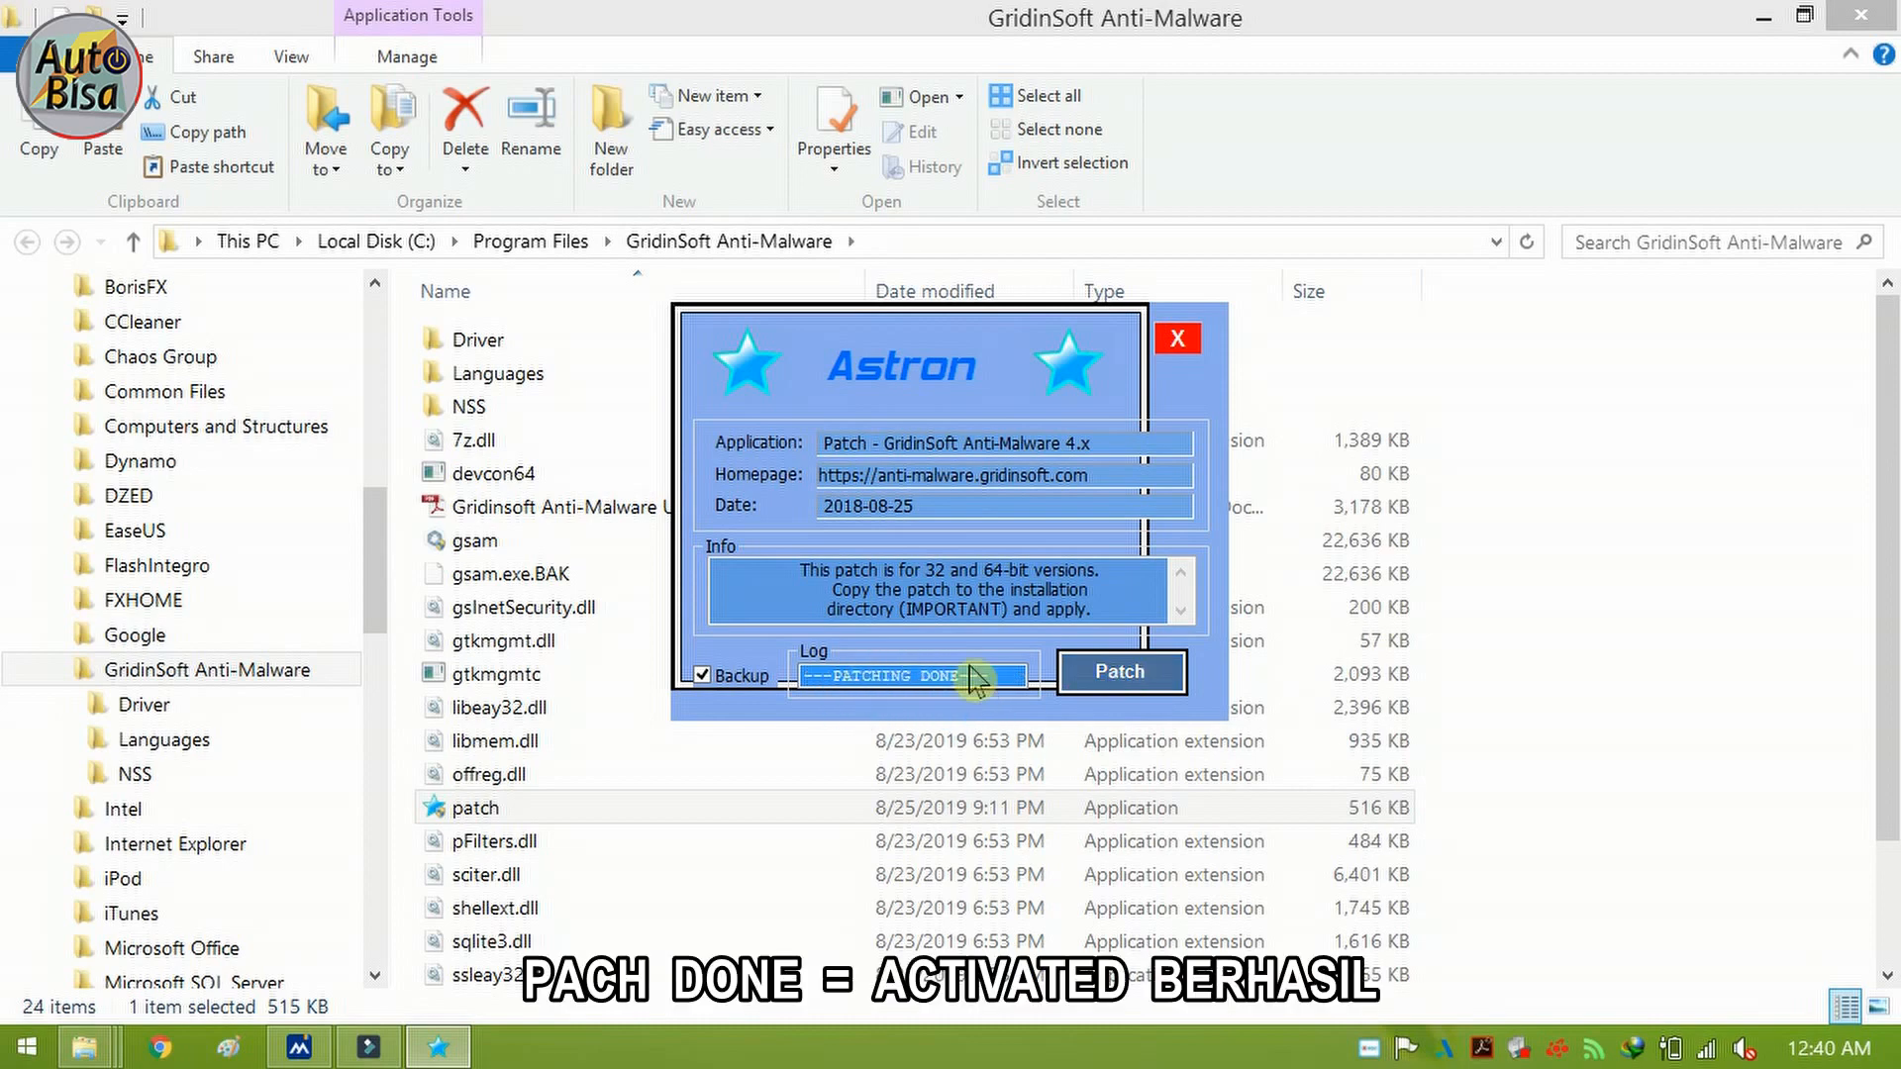
{"action": "left_click", "coordinate": [1177, 338]}
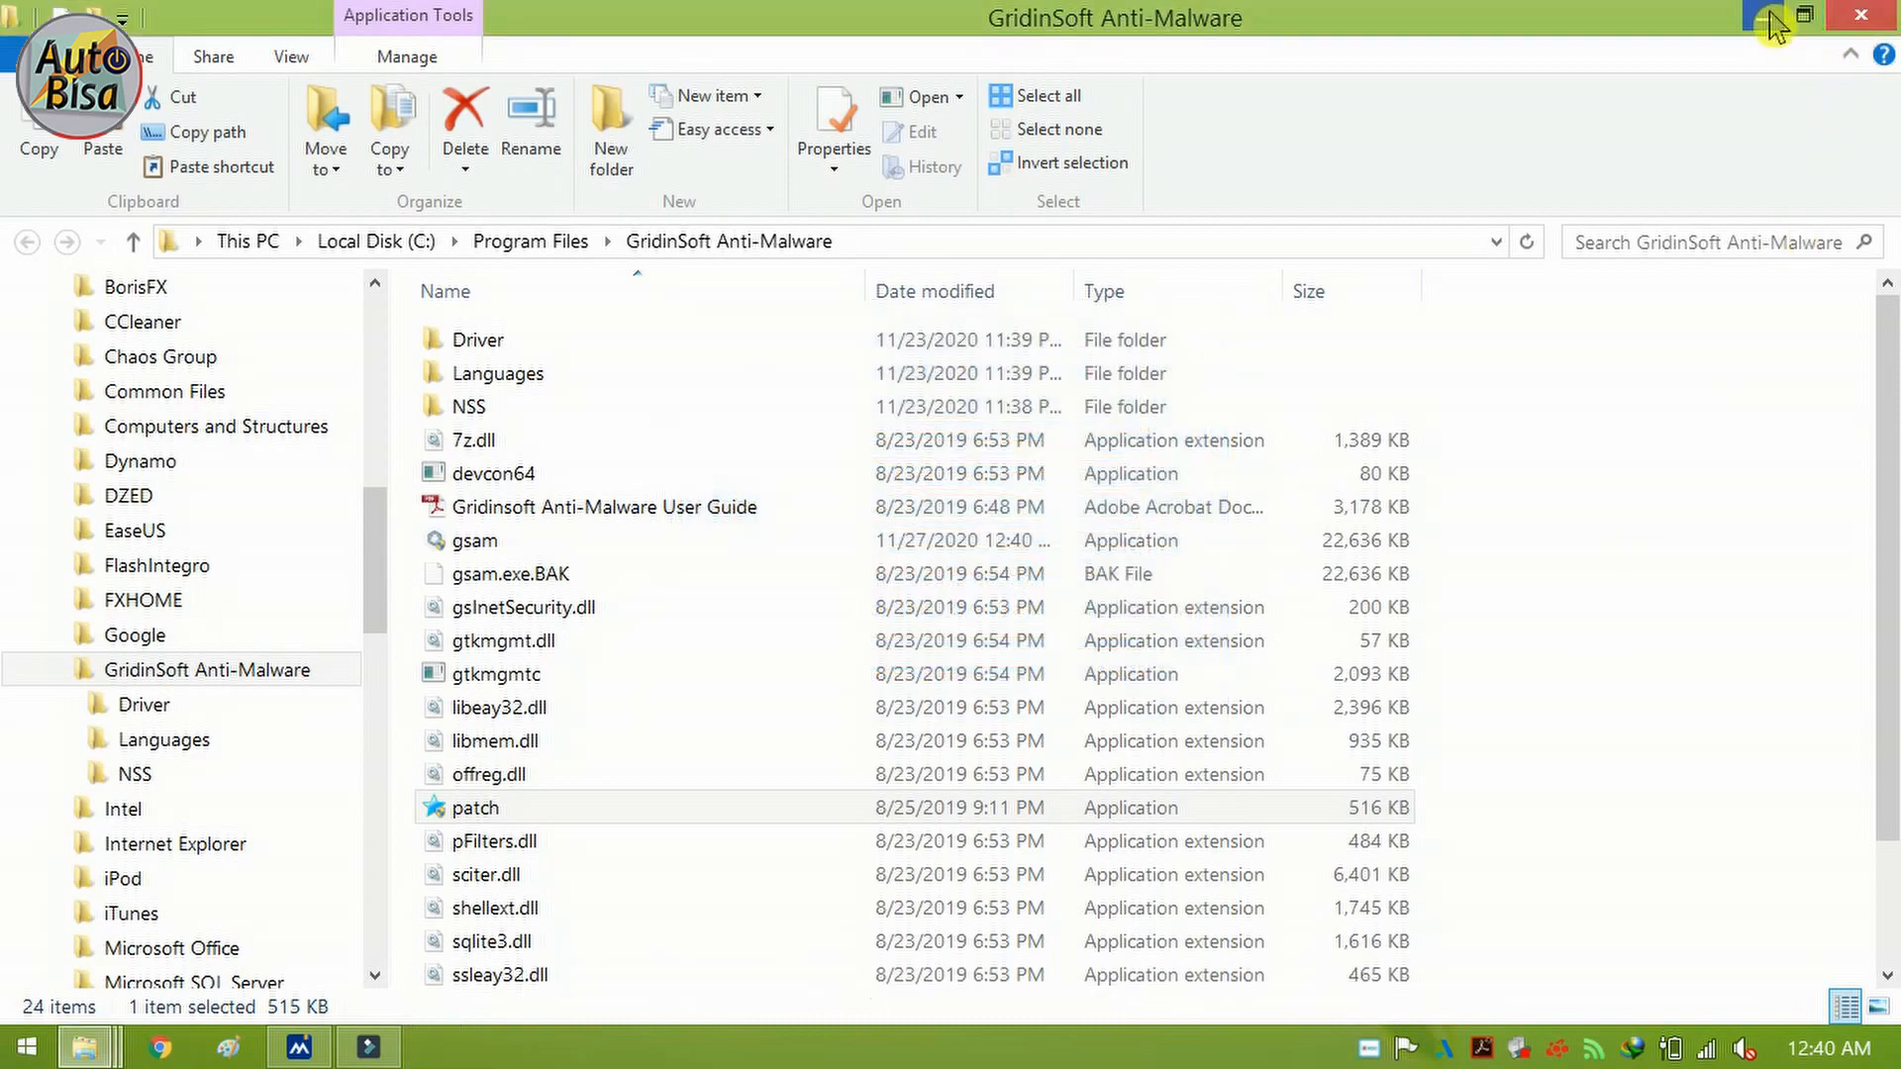
Step: Run GridinSoft Anti-Malware as administrator from its desktop shortcut and start a full scan
{"action": "left_click", "coordinate": [1764, 18]}
{"action": "left_click", "coordinate": [1404, 322]}
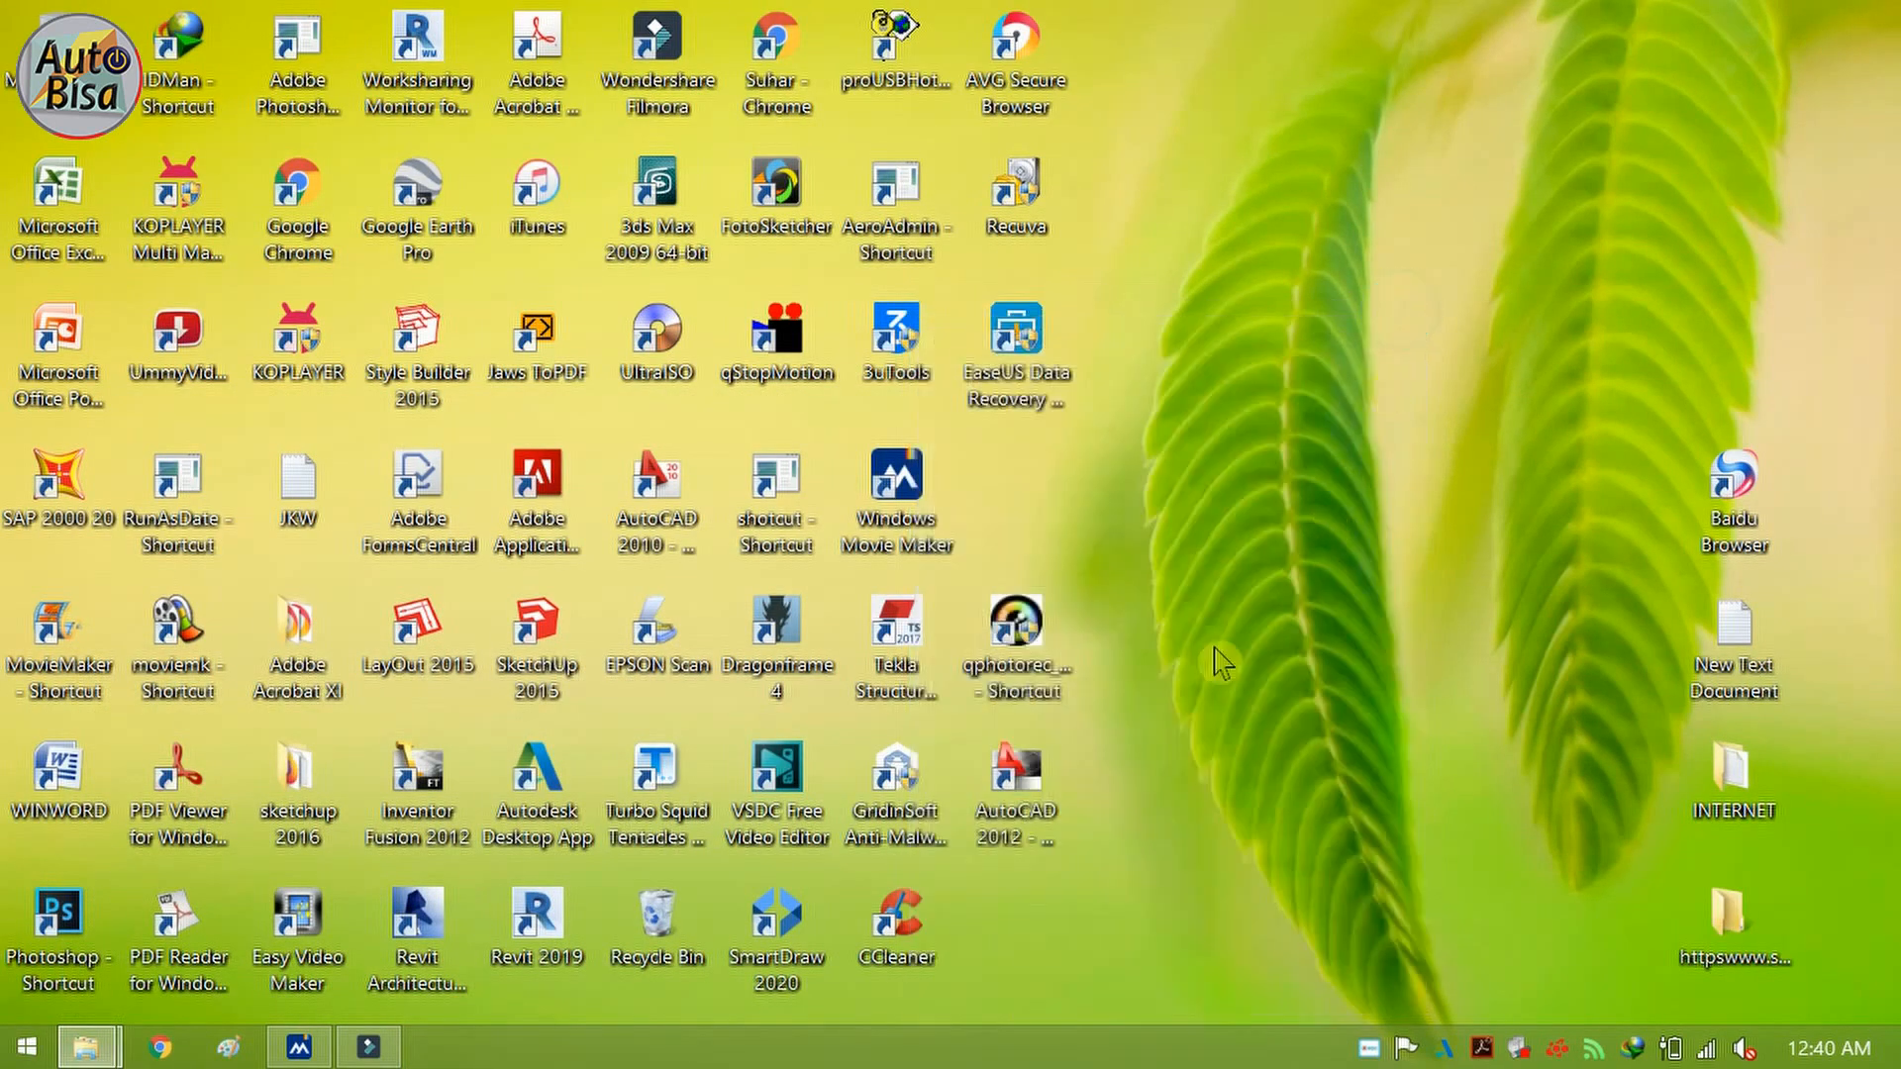
{"action": "right_click", "coordinate": [892, 785]}
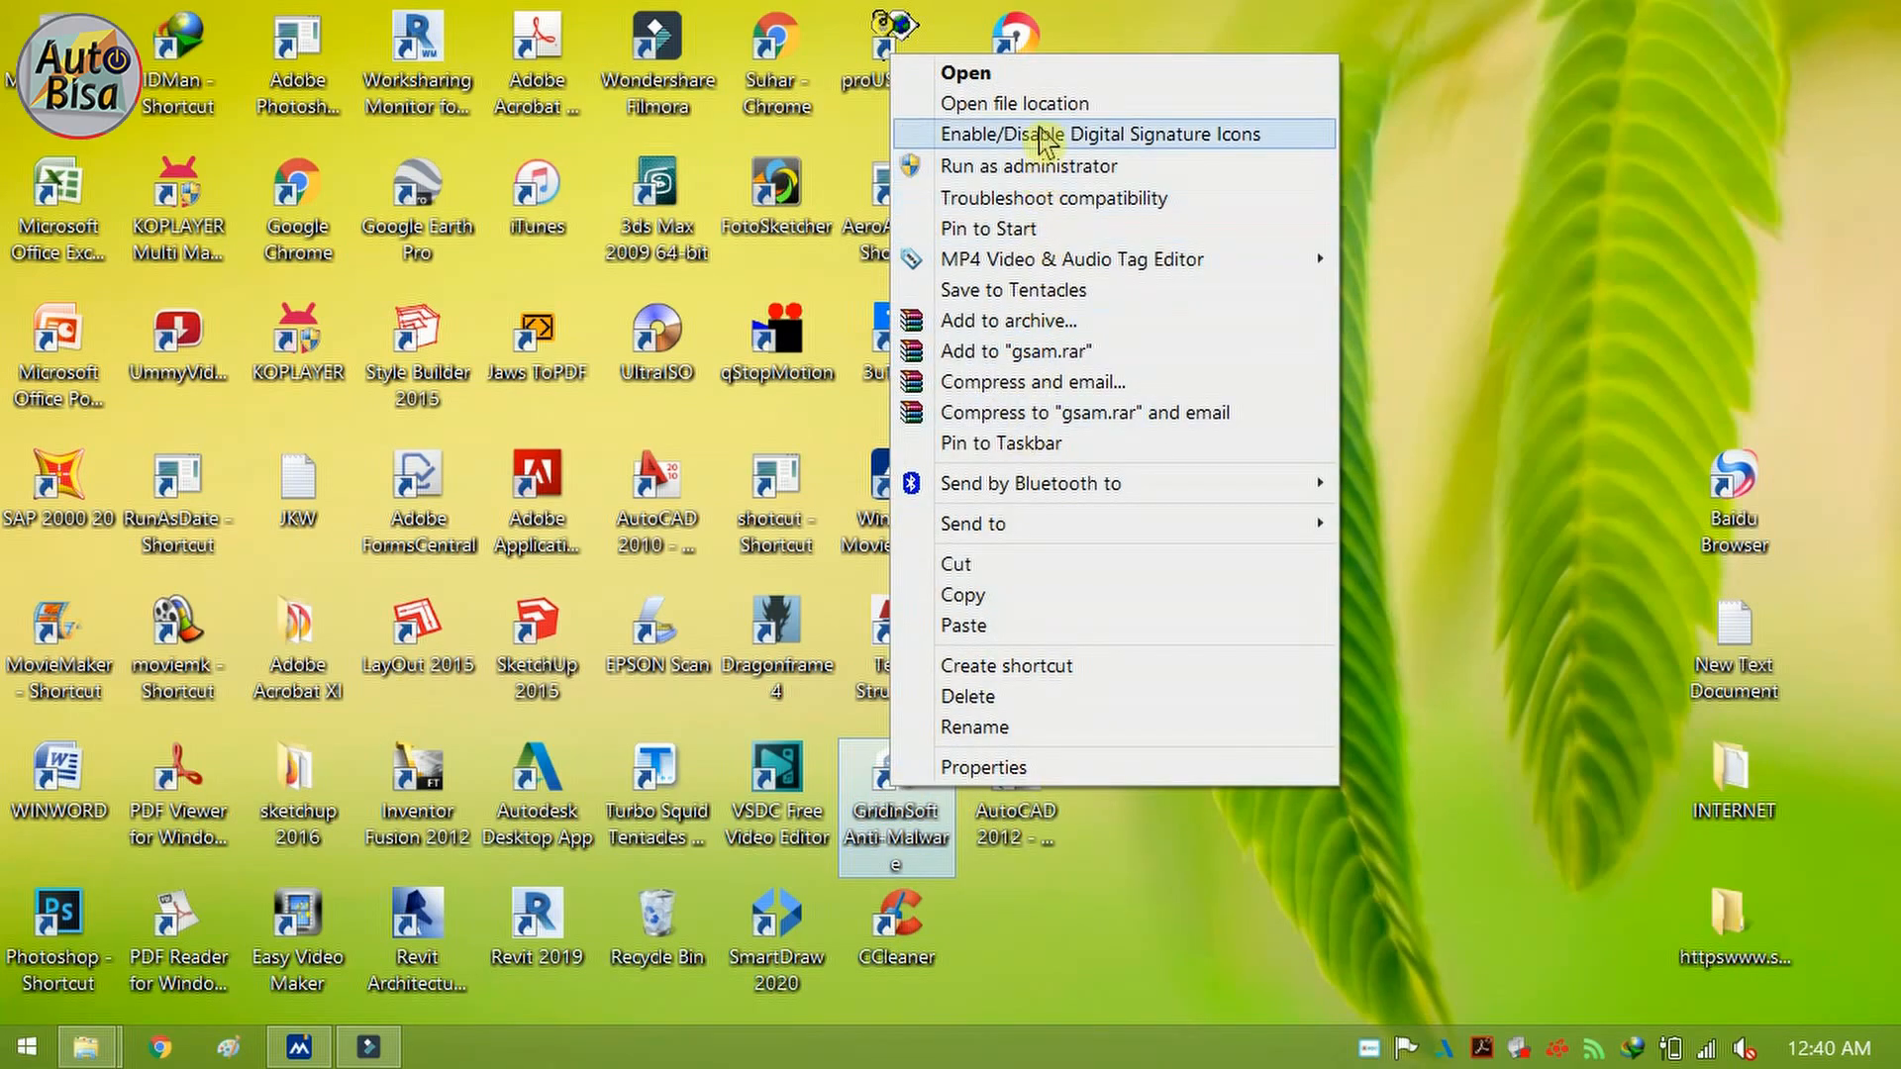
{"action": "left_click", "coordinate": [951, 166]}
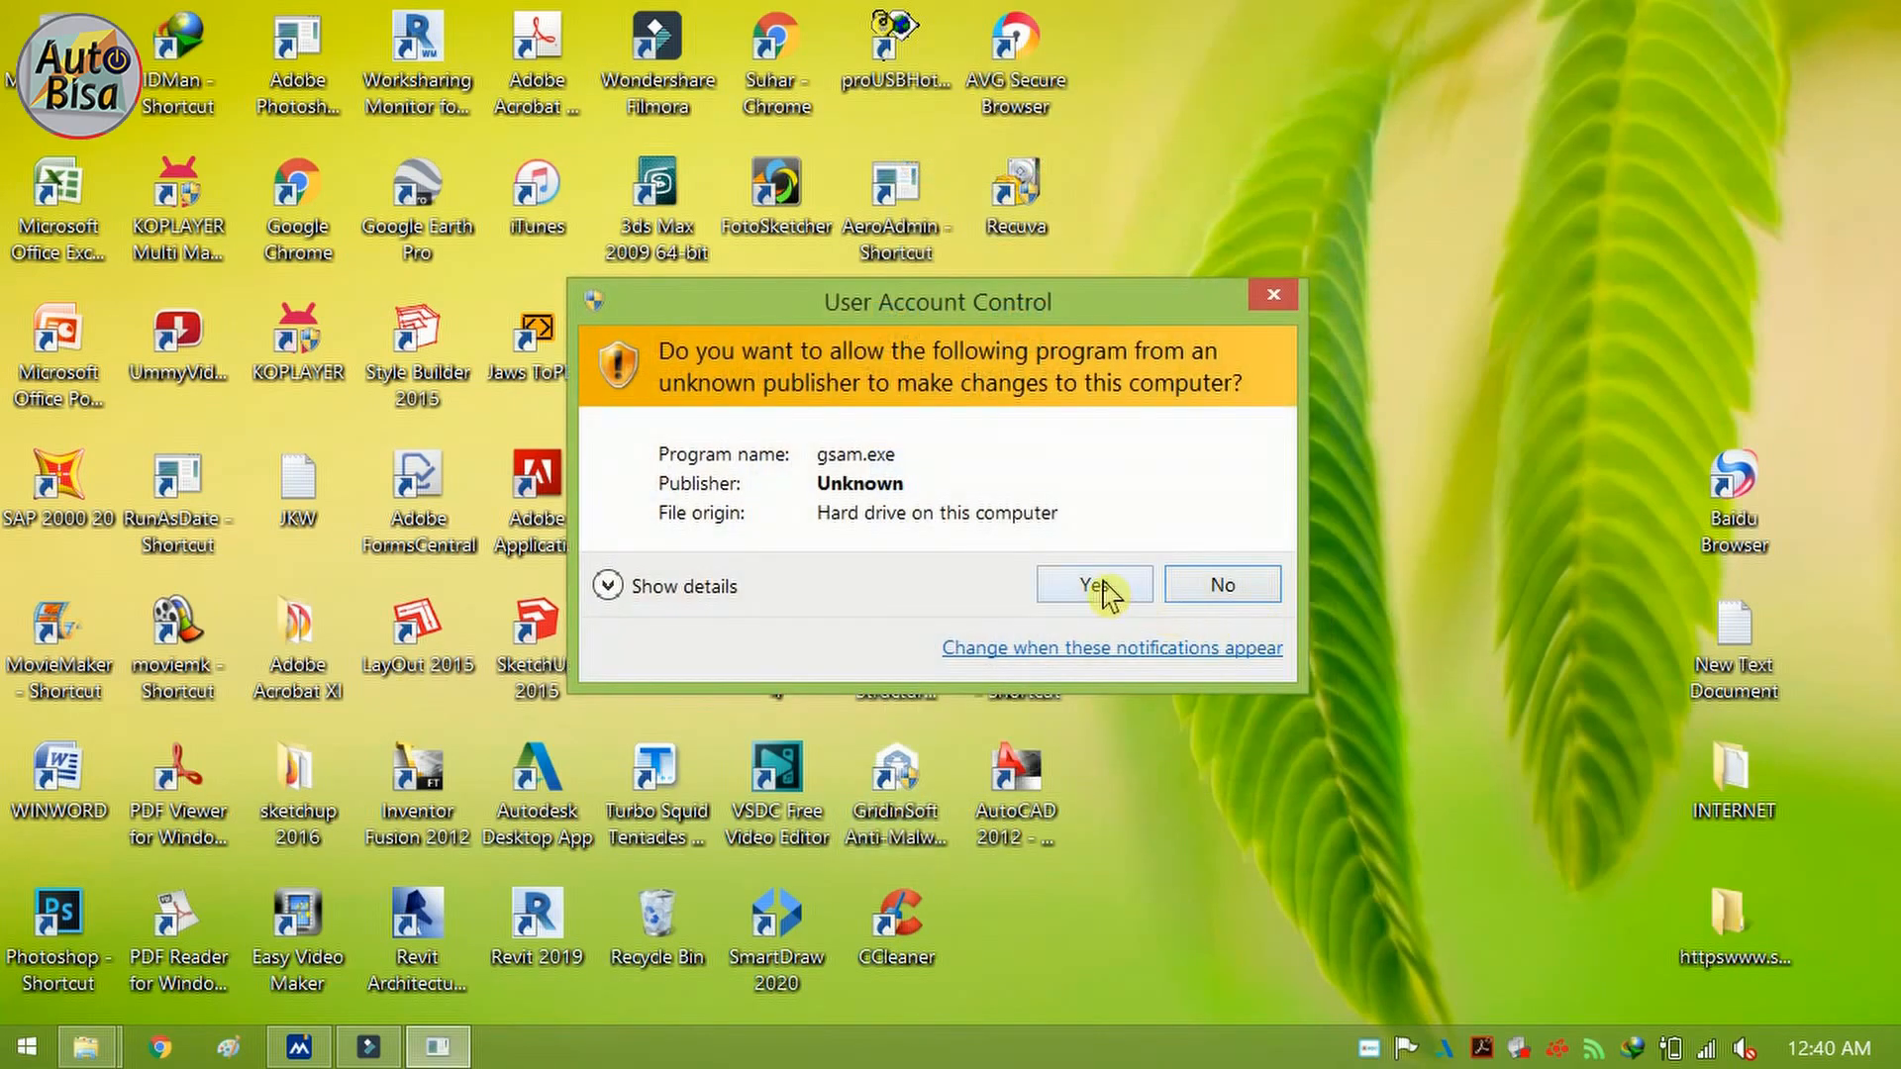
{"action": "left_click", "coordinate": [1094, 586]}
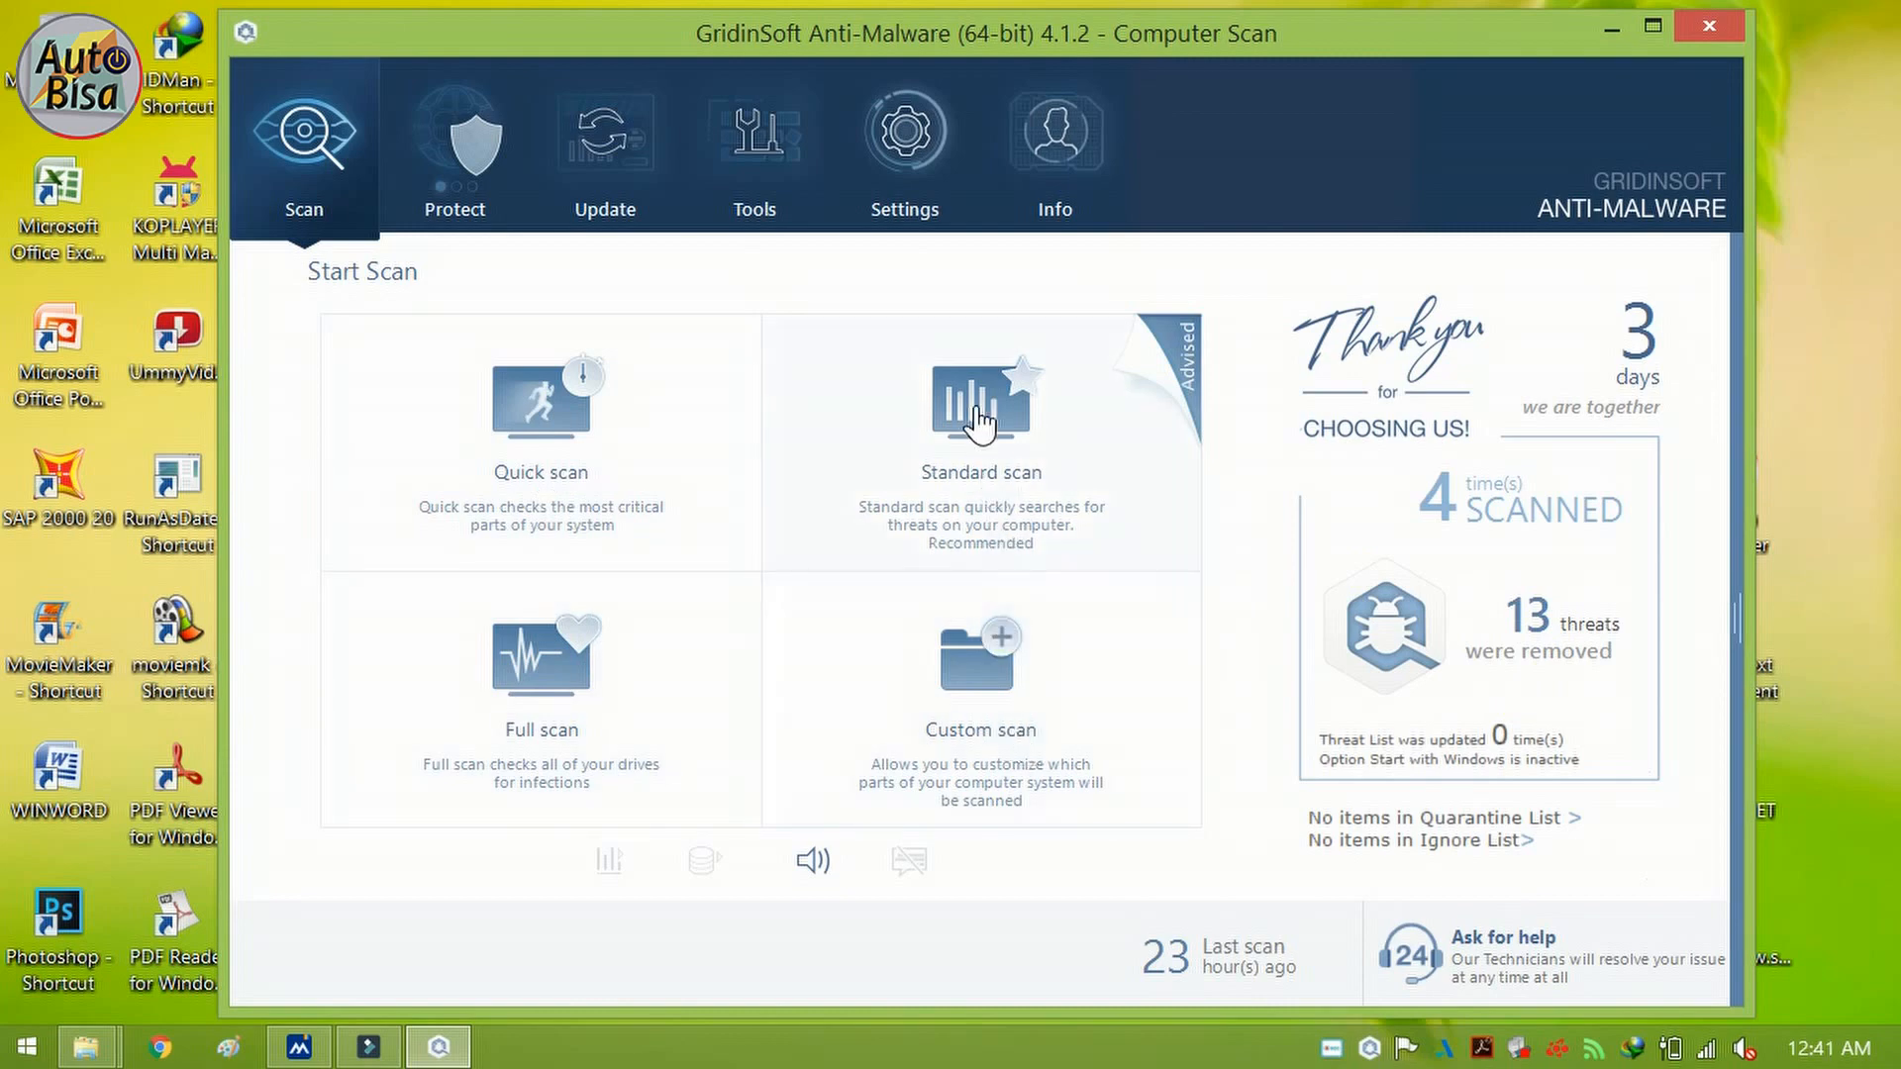
{"action": "left_click", "coordinate": [548, 669]}
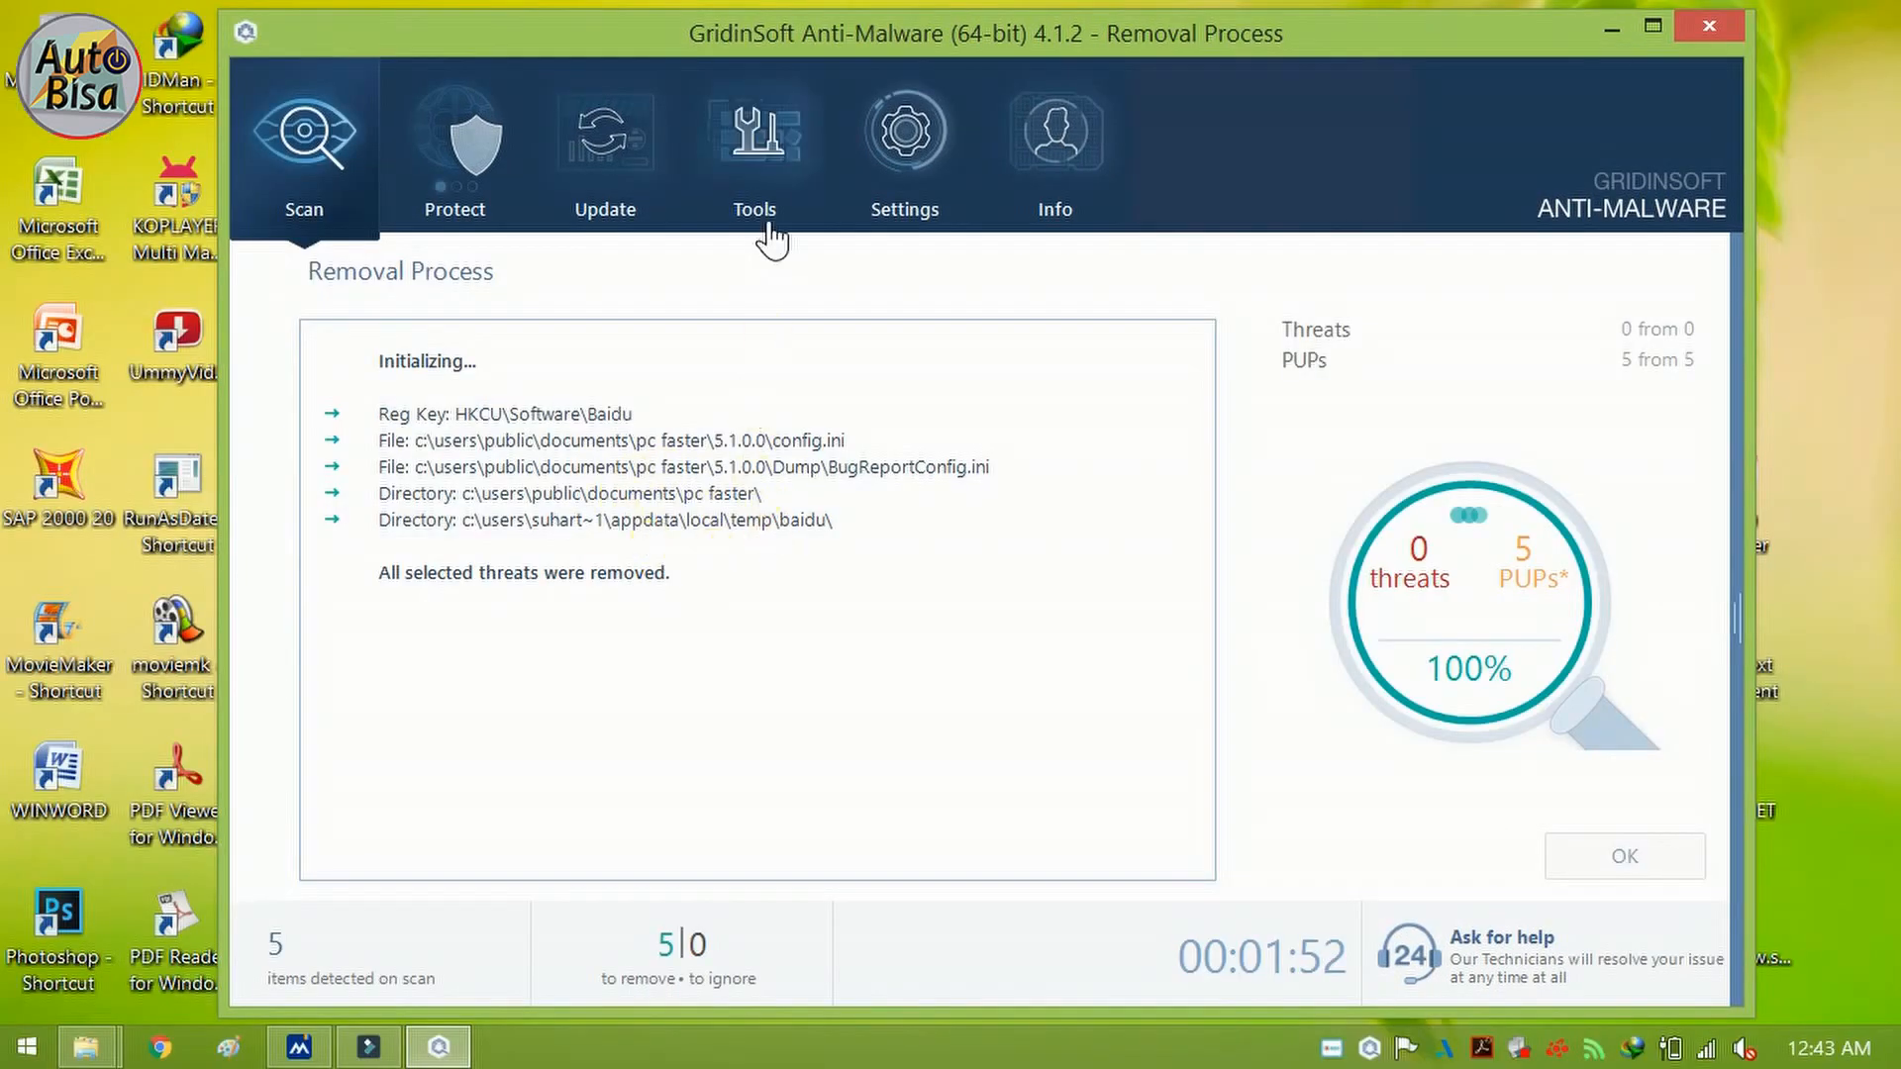
Step: Remove all items from the Quarantine List and quit GridinSoft Anti-Malware completely instead of keeping it in the tray
{"action": "left_click", "coordinate": [760, 146]}
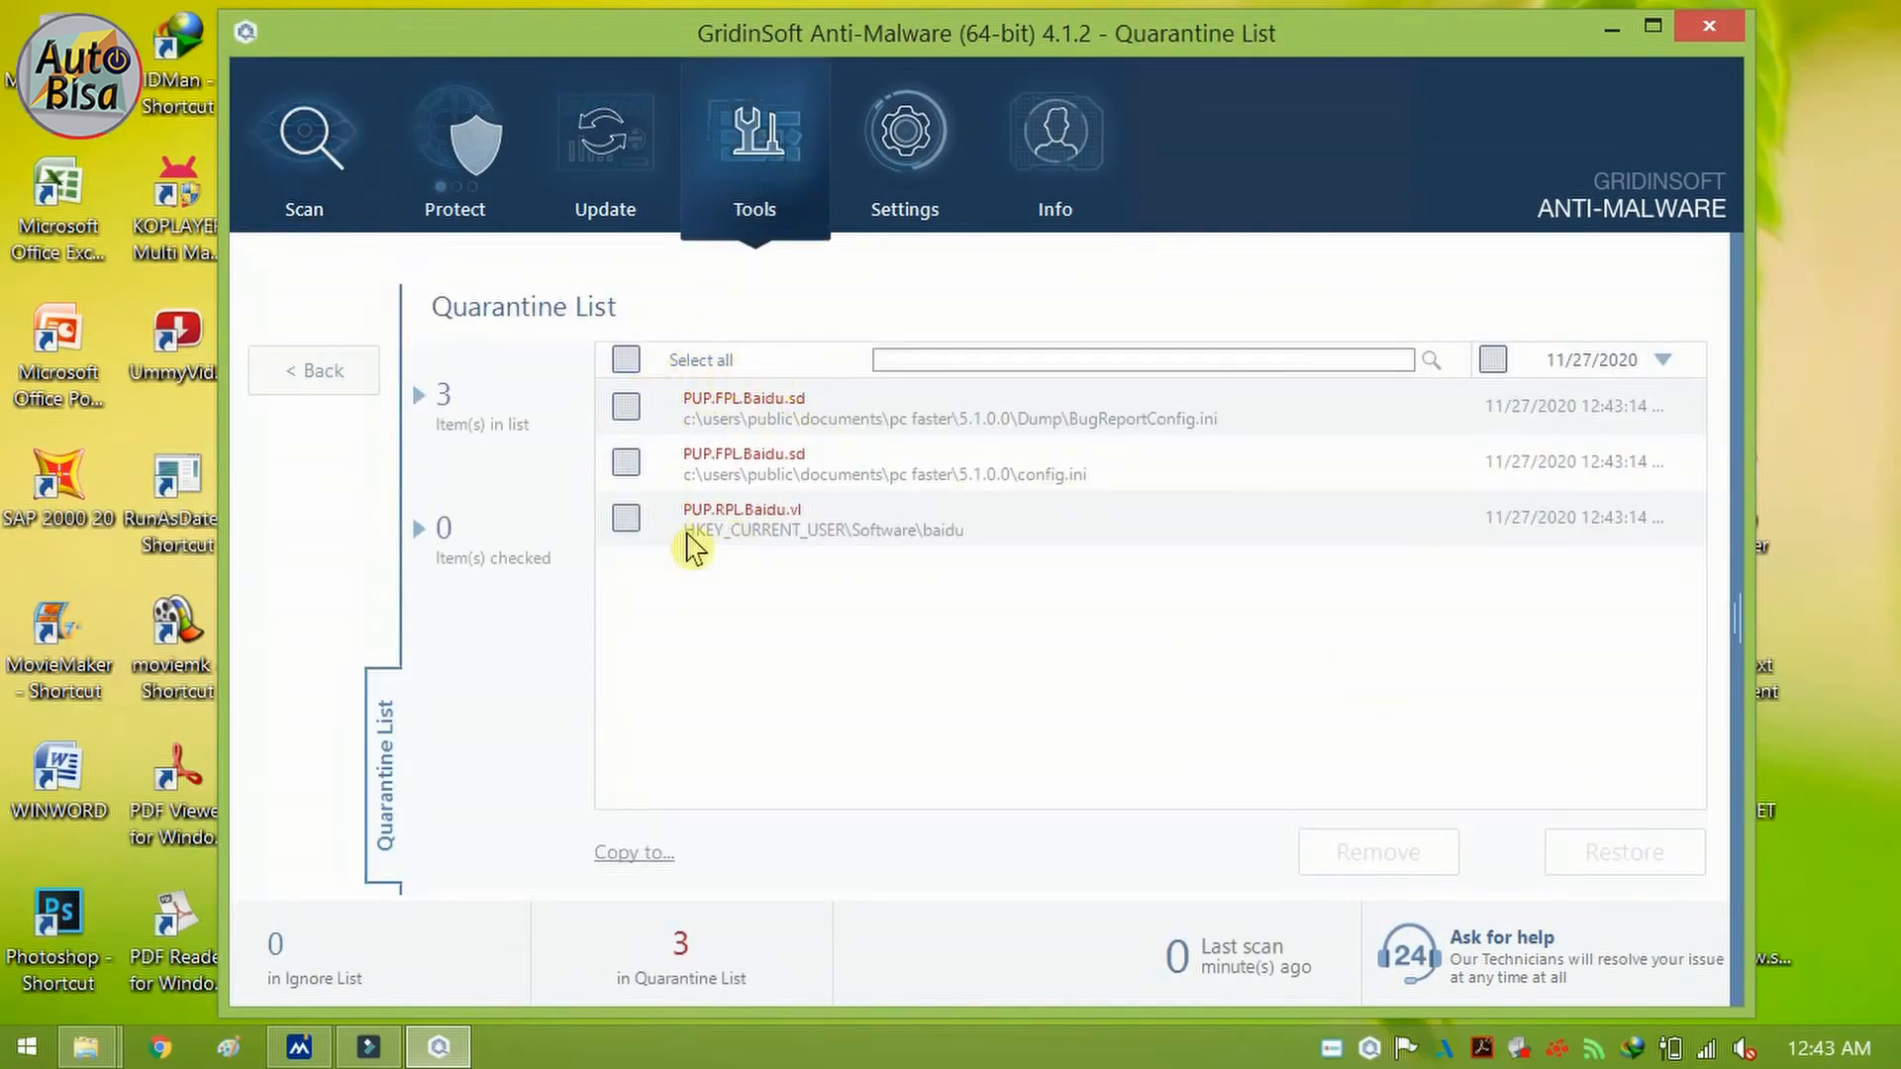
{"action": "left_click", "coordinate": [622, 364]}
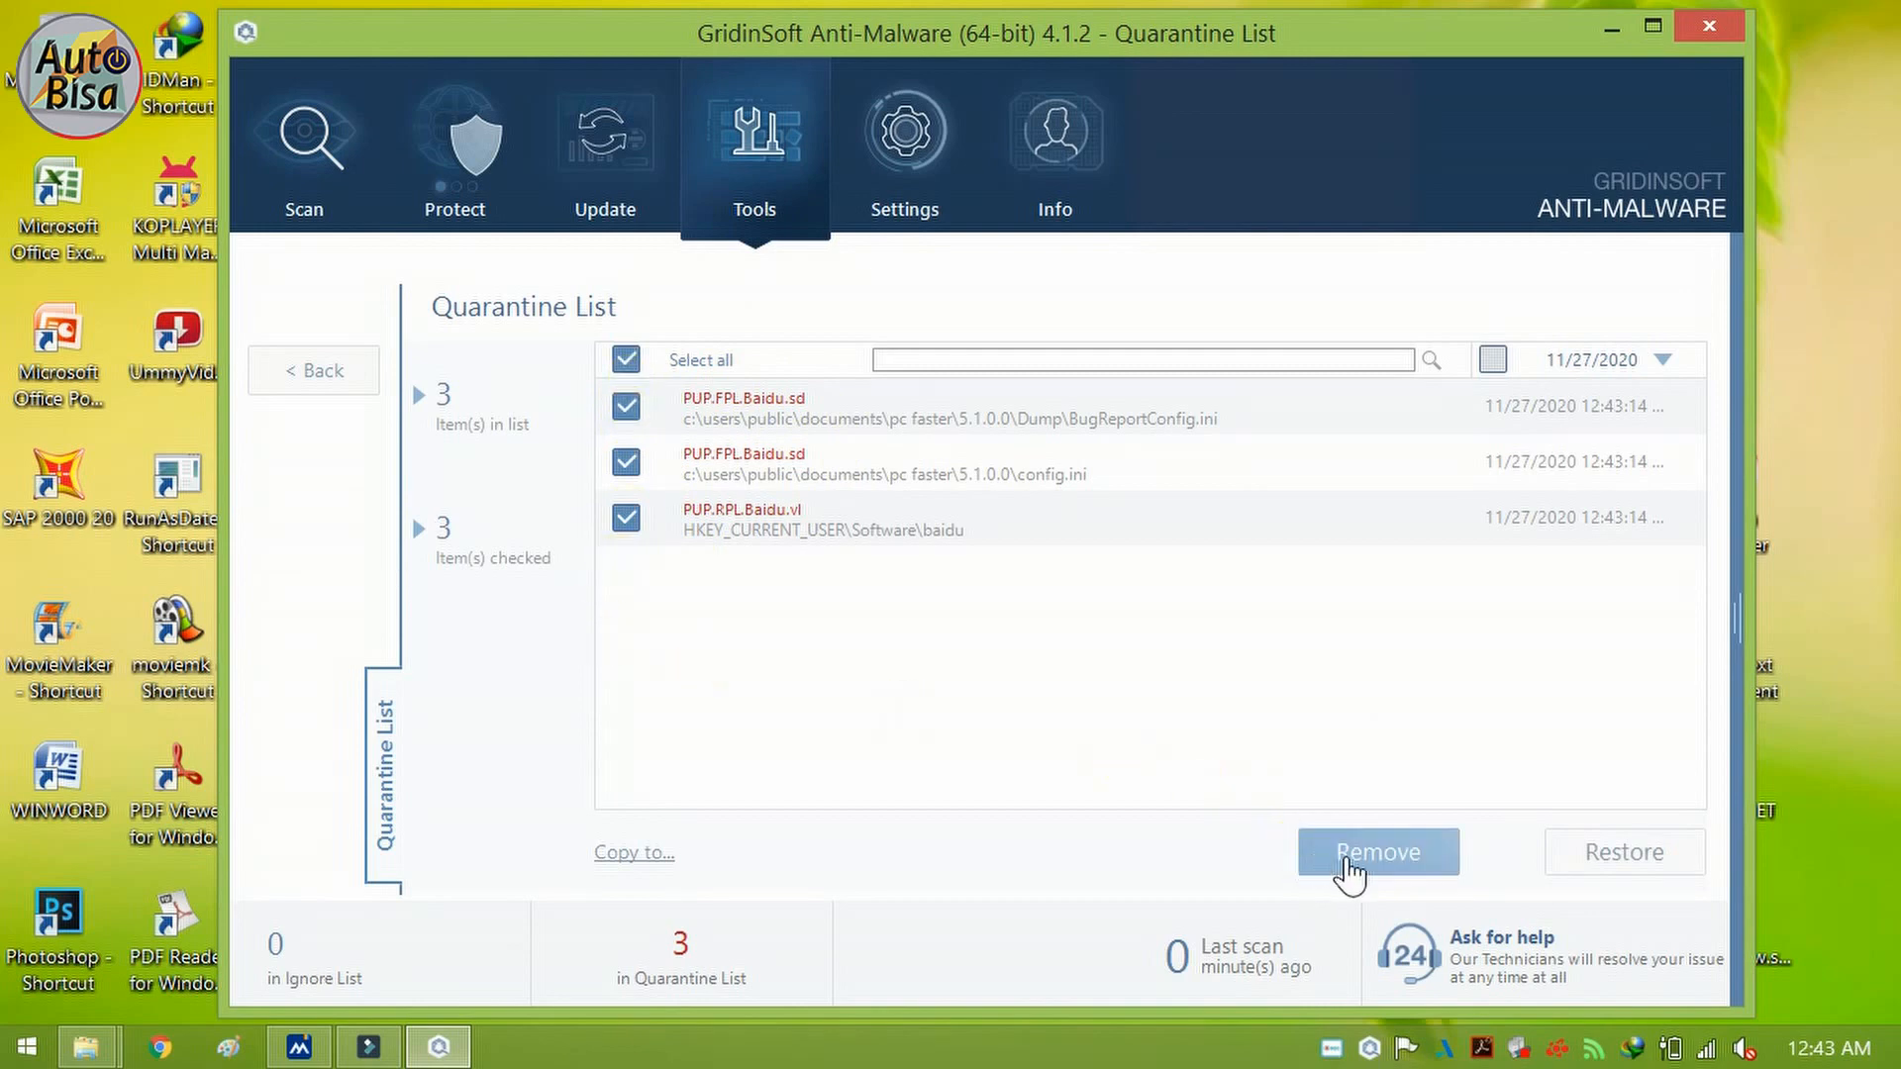
{"action": "left_click", "coordinate": [1376, 861]}
{"action": "left_click", "coordinate": [876, 576]}
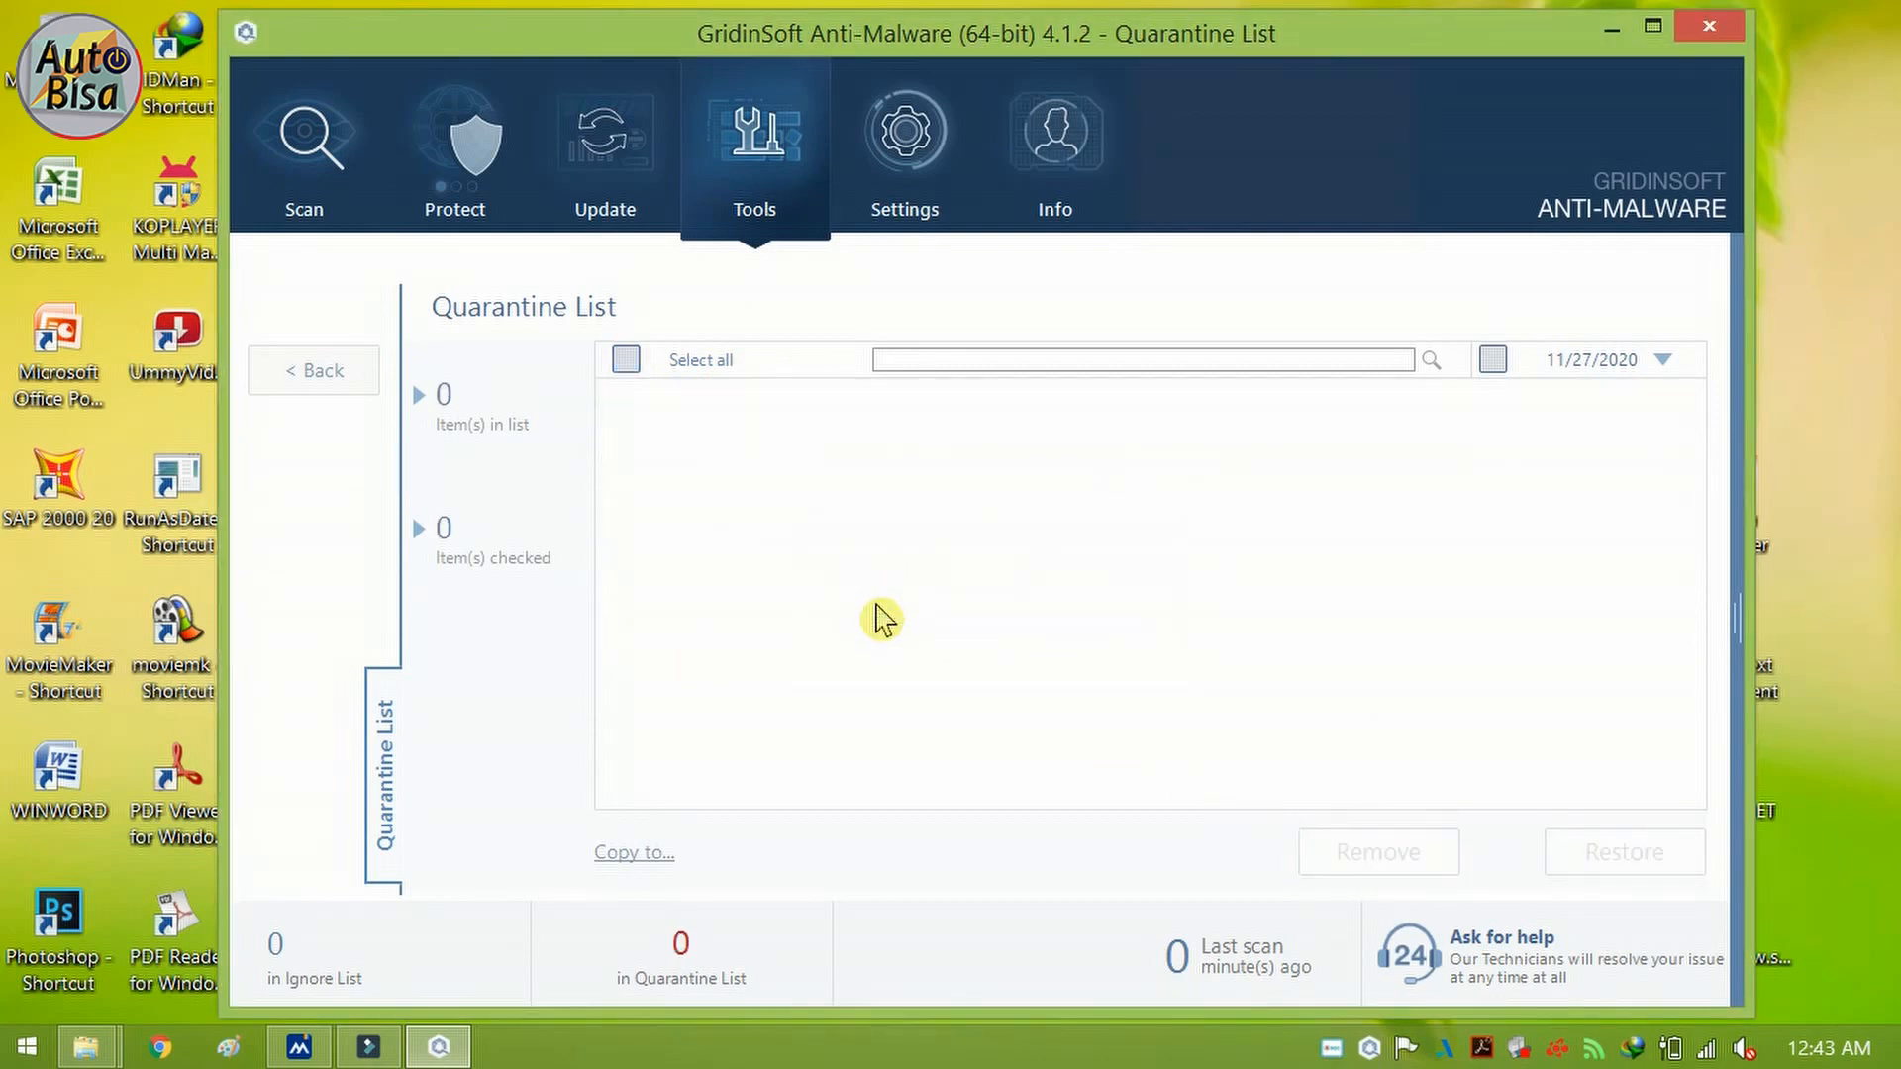
{"action": "left_click", "coordinate": [1711, 28]}
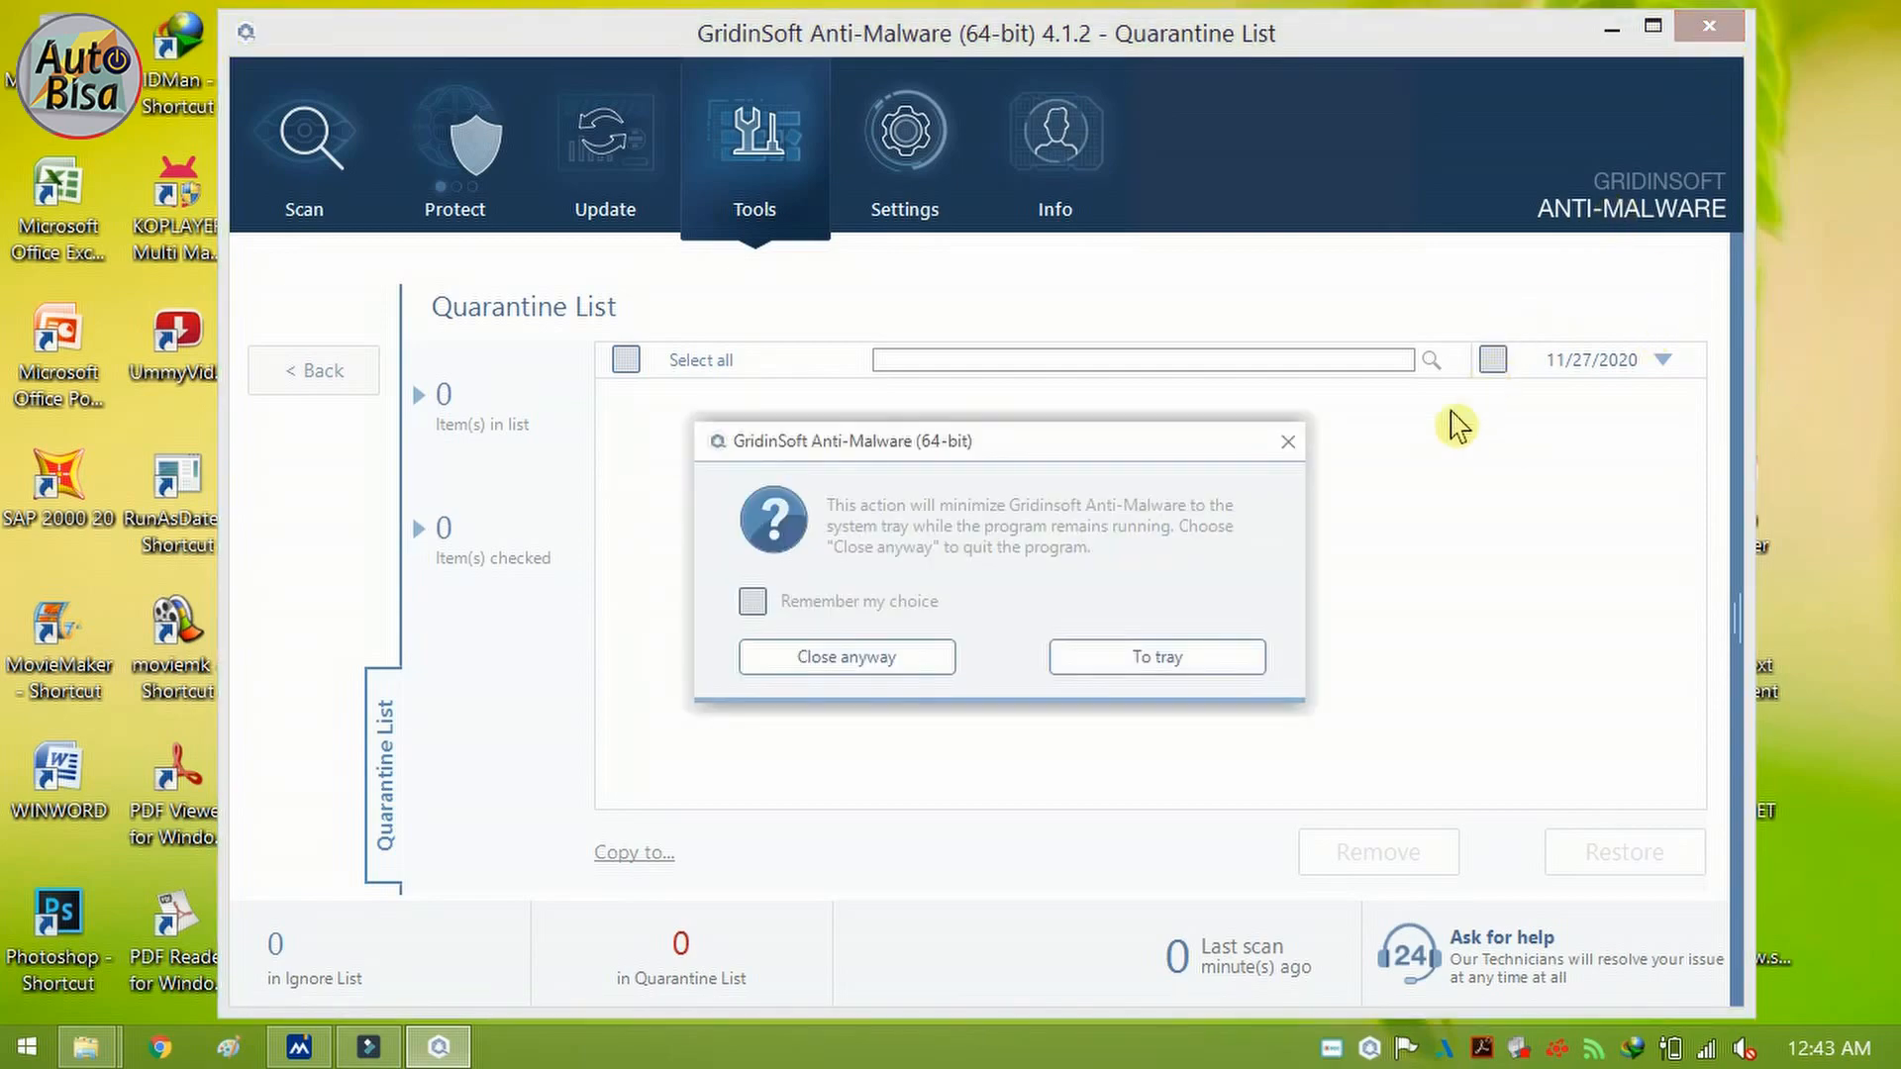
{"action": "left_click", "coordinate": [858, 671]}
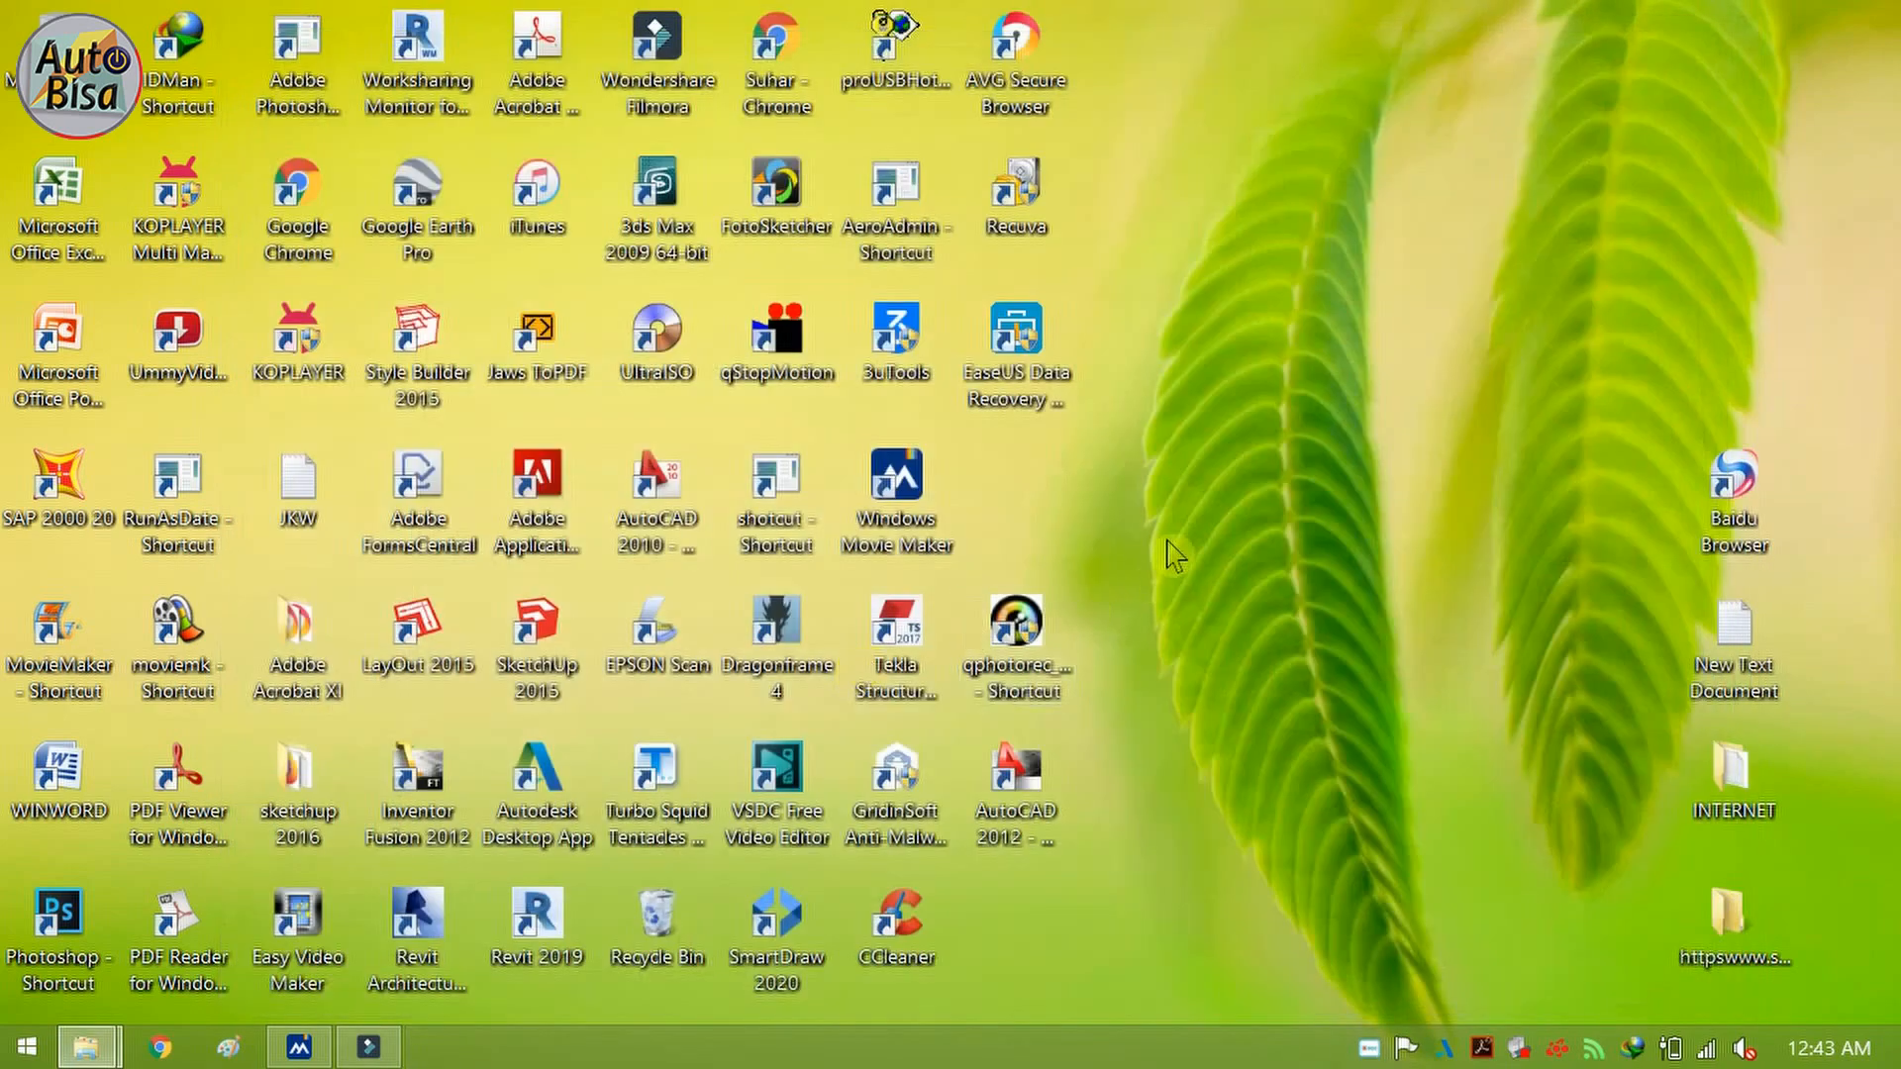
{"action": "right_click", "coordinate": [1188, 406]}
{"action": "left_click", "coordinate": [1276, 532]}
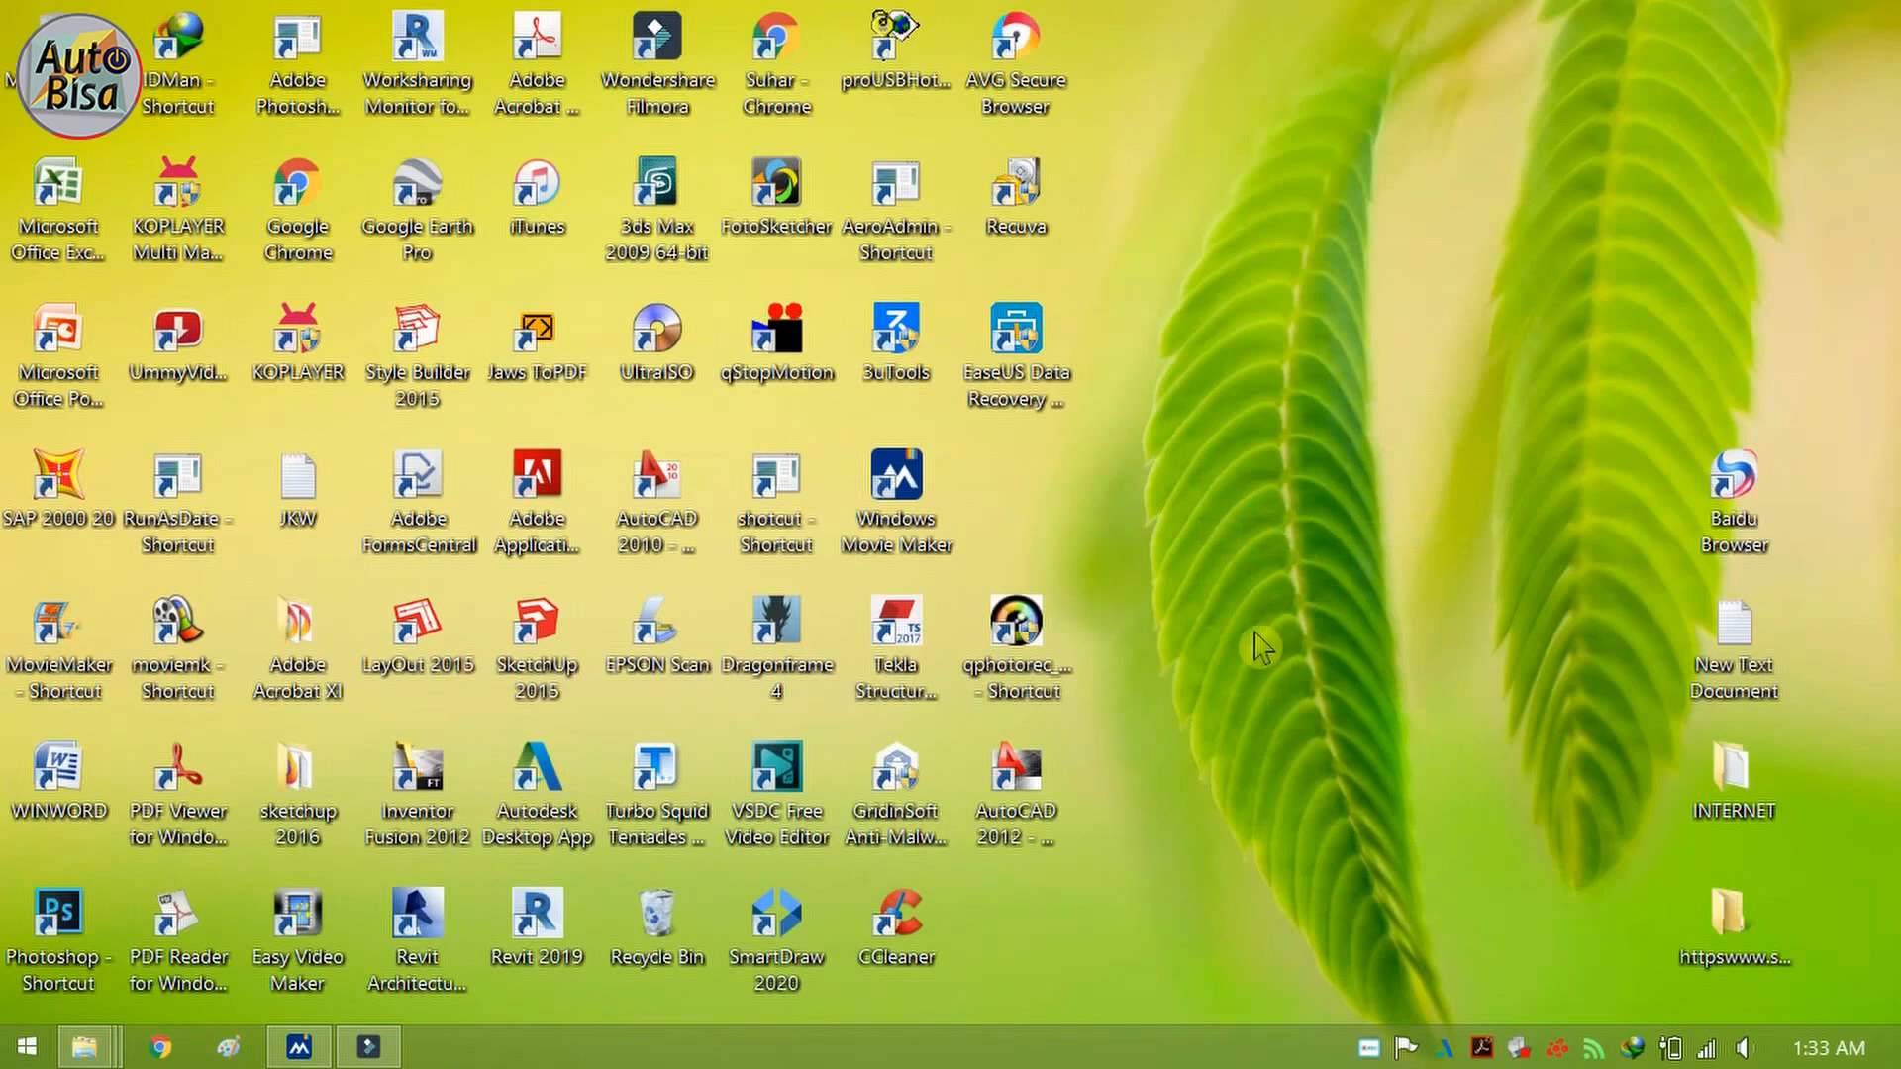
{"action": "right_click", "coordinate": [1253, 469]}
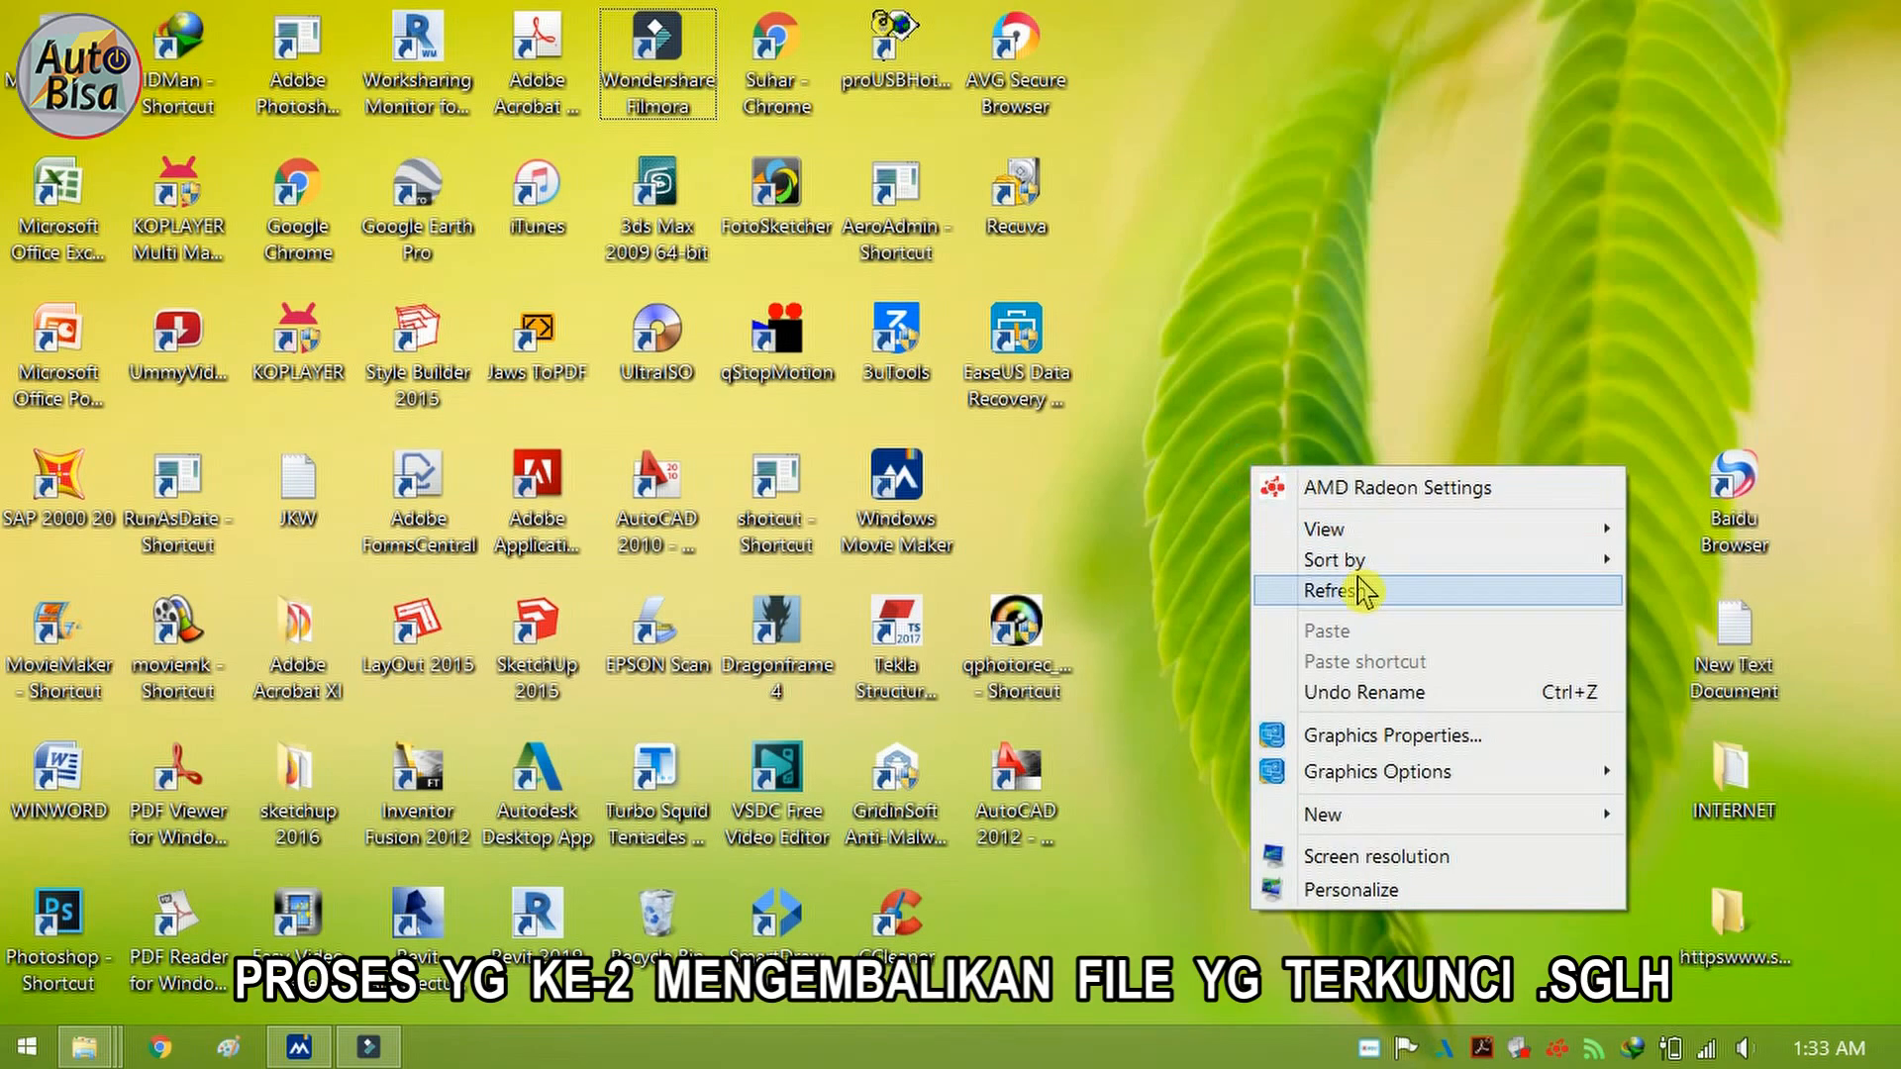
{"action": "left_click", "coordinate": [1364, 592]}
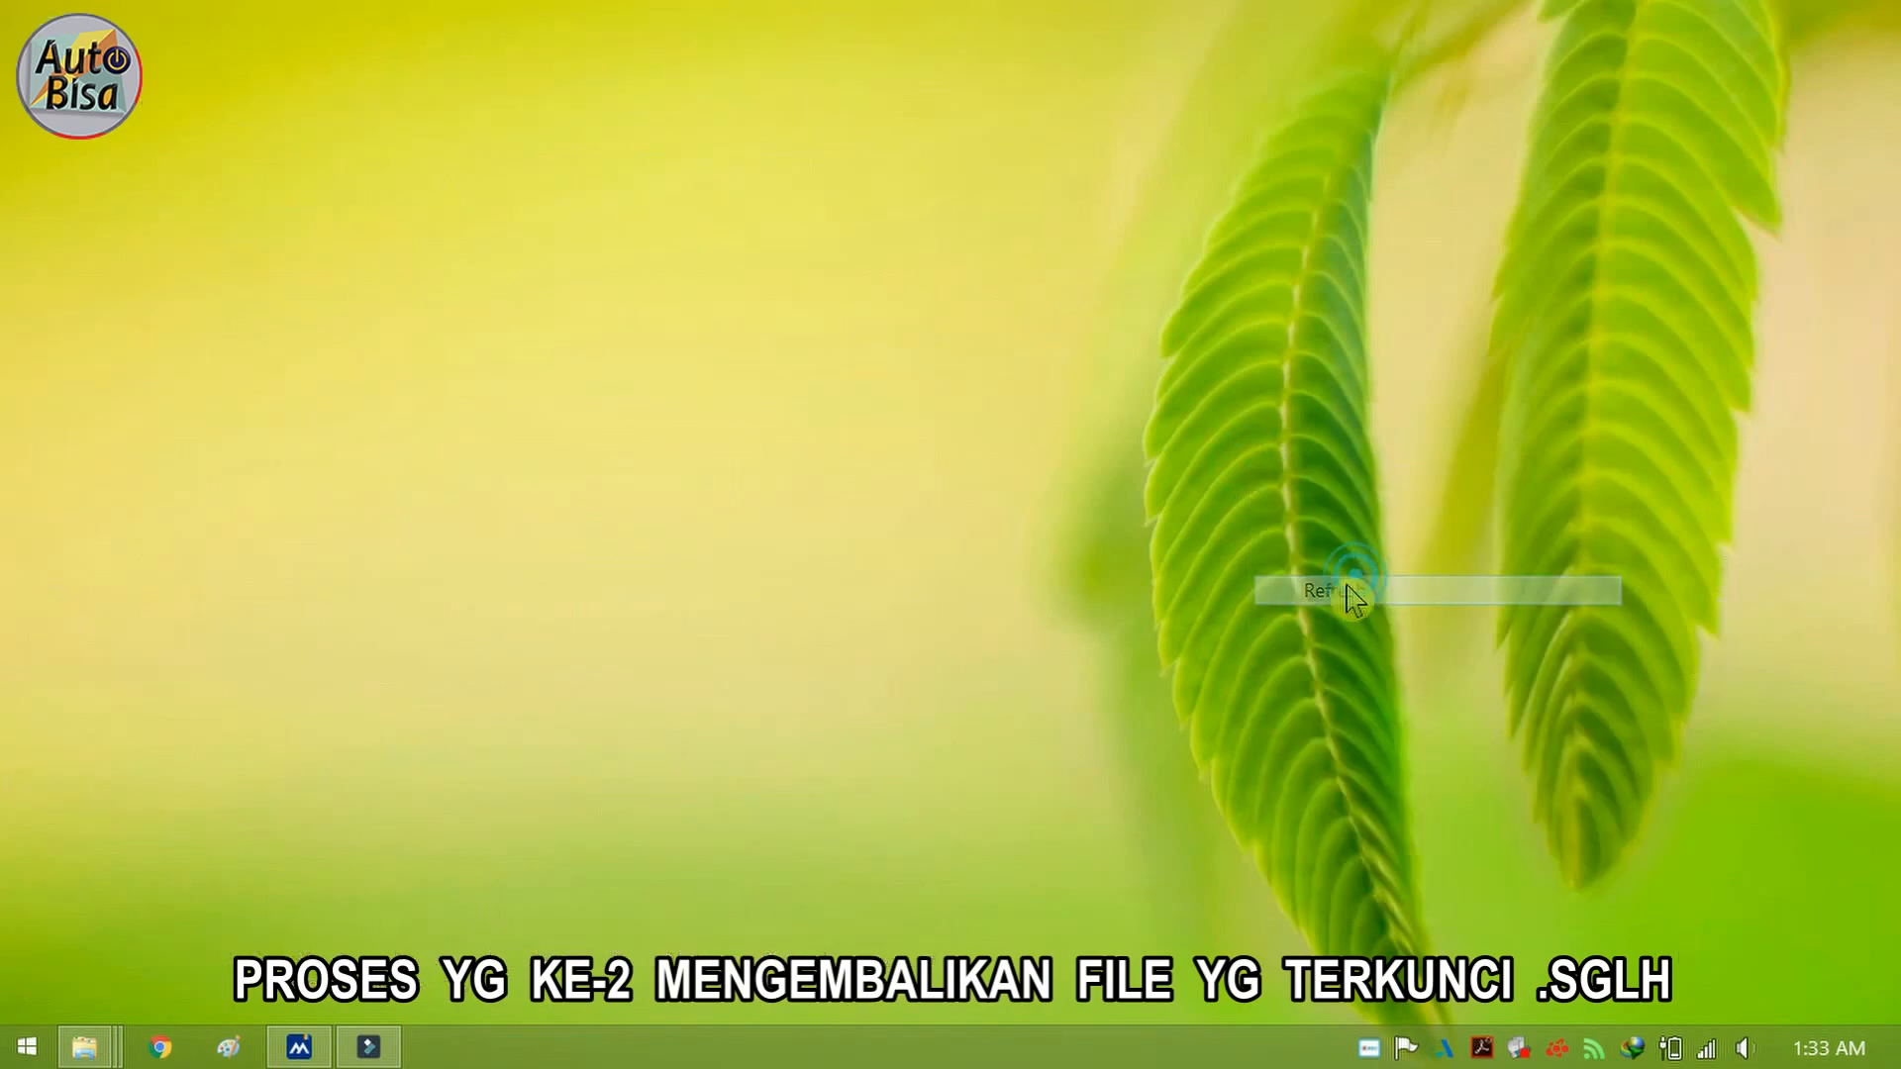
Step: Bring up the Downloads folder and view the extraction options for the testdisk-7.1.win archive without extracting it
{"action": "mouse_move", "coordinate": [85, 1057]}
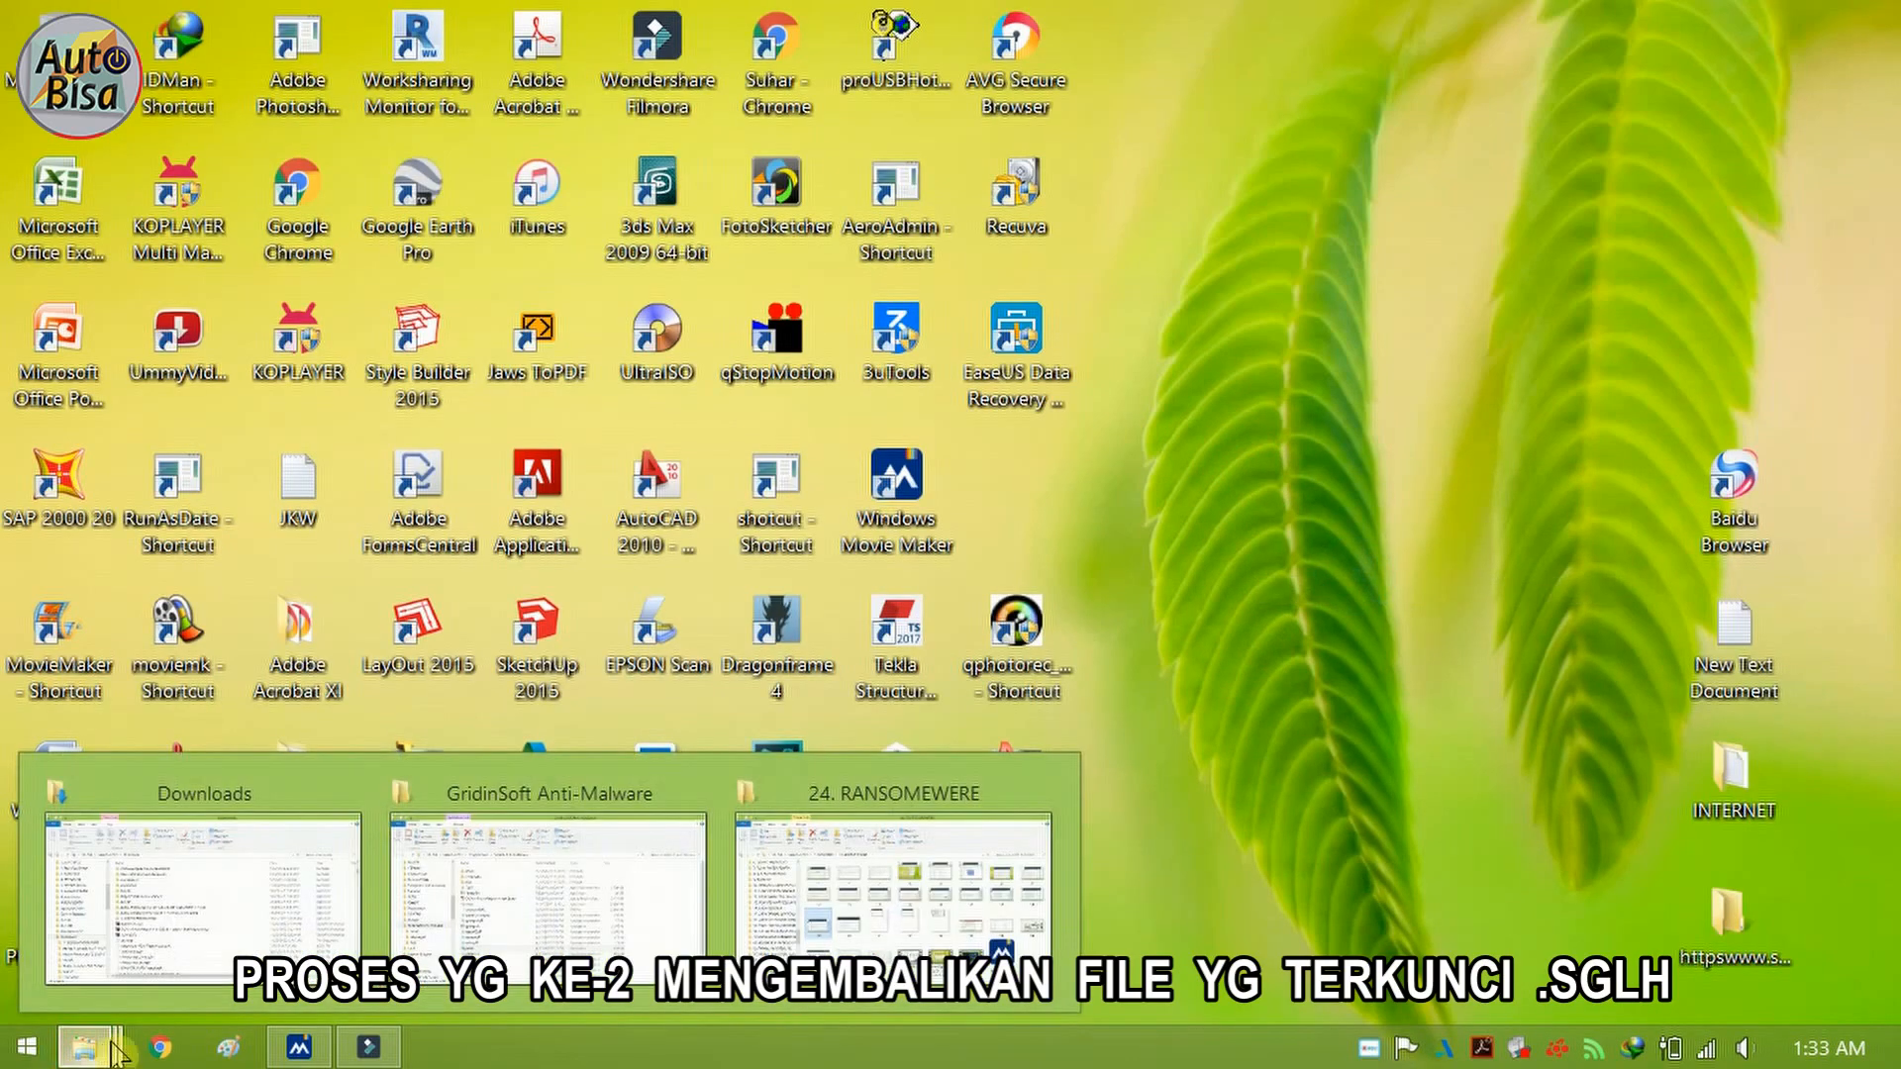
{"action": "left_click", "coordinate": [223, 944]}
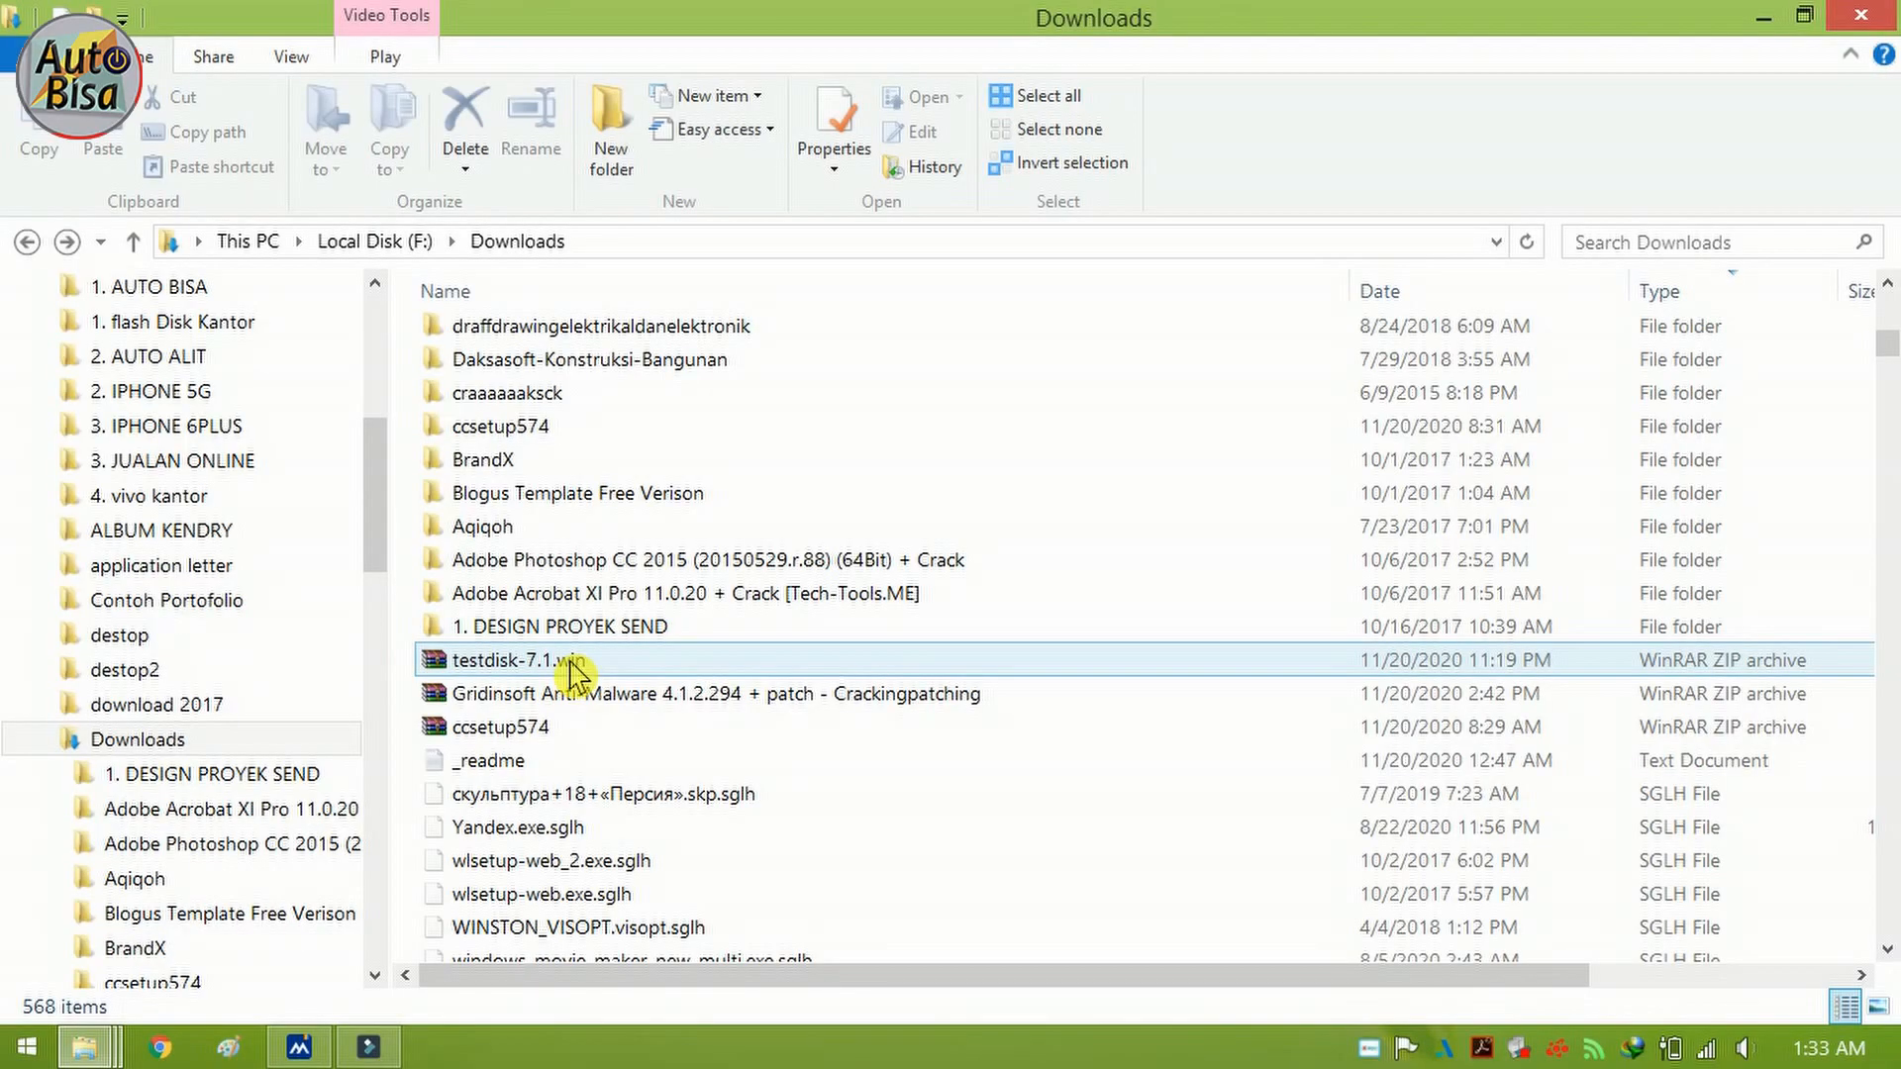
{"action": "scroll", "coordinate": [572, 674], "scroll_direction": "up", "scroll_amount": 1}
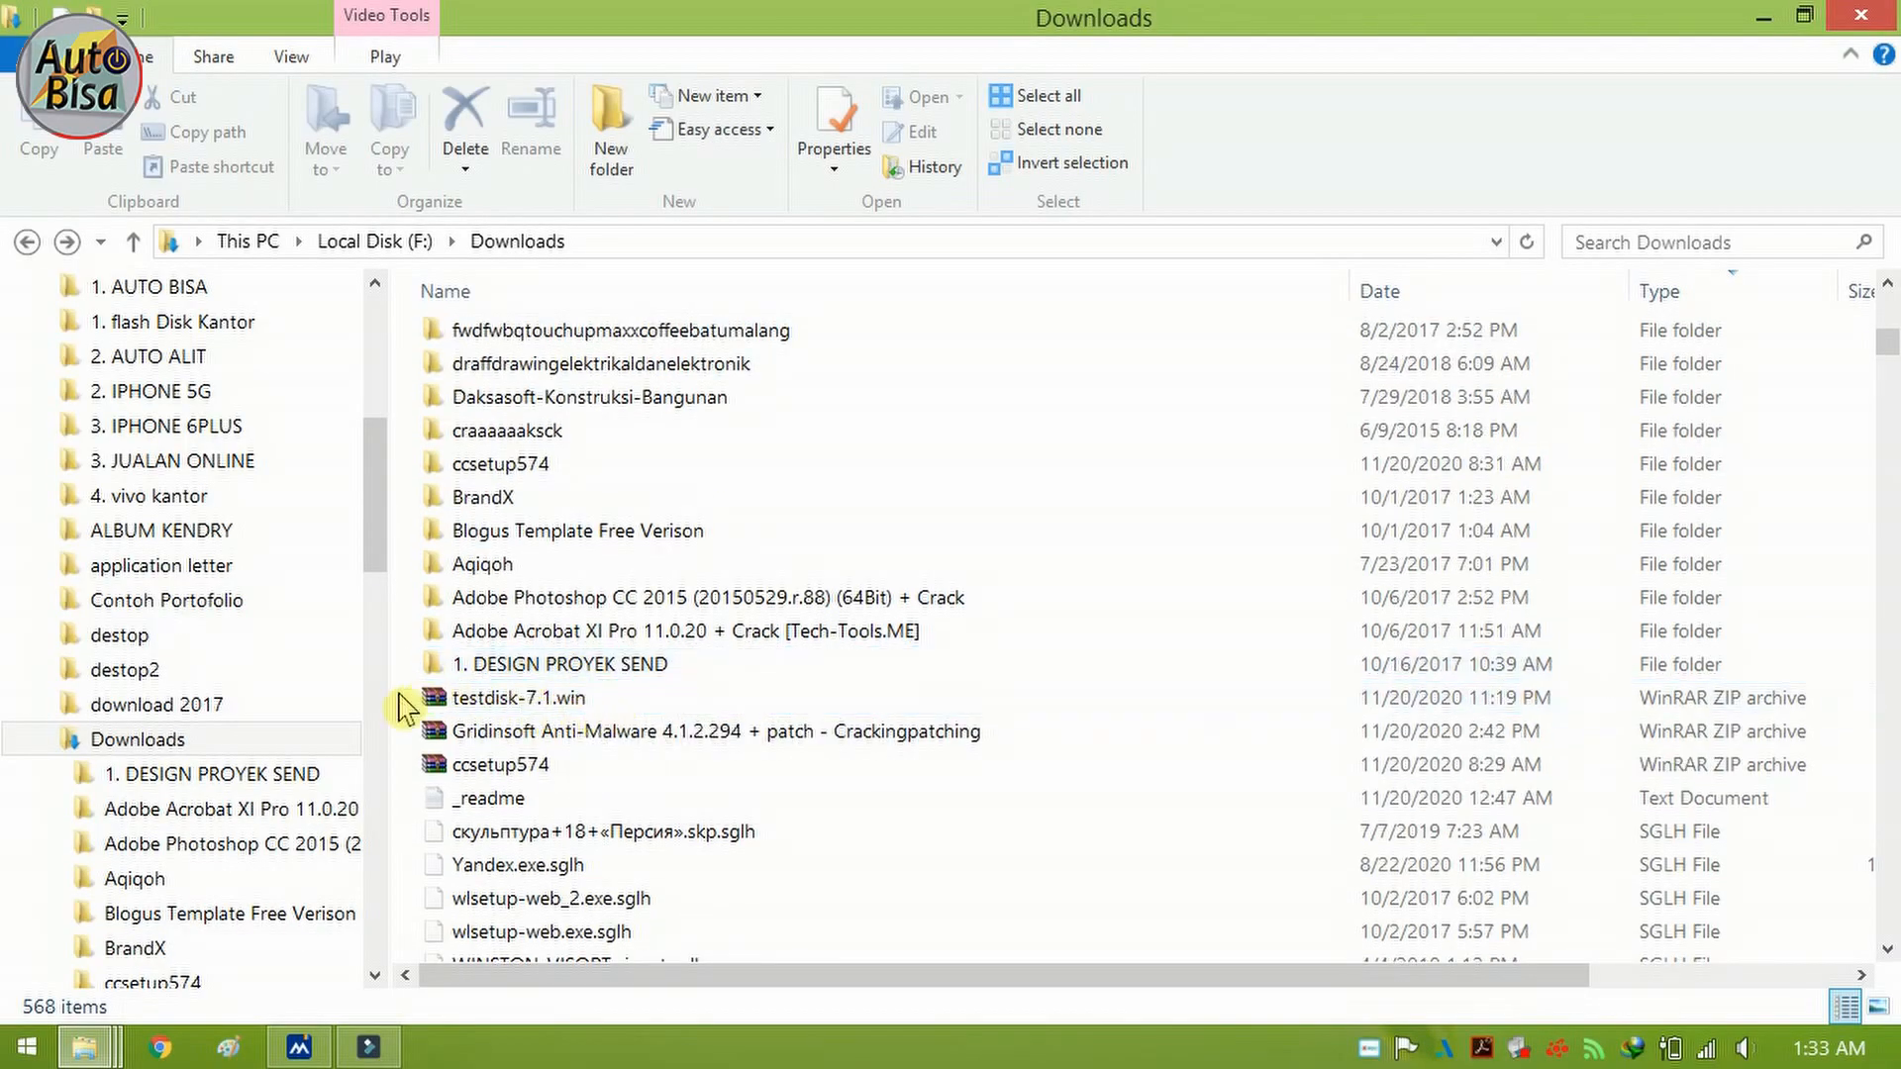
{"action": "right_click", "coordinate": [542, 699]}
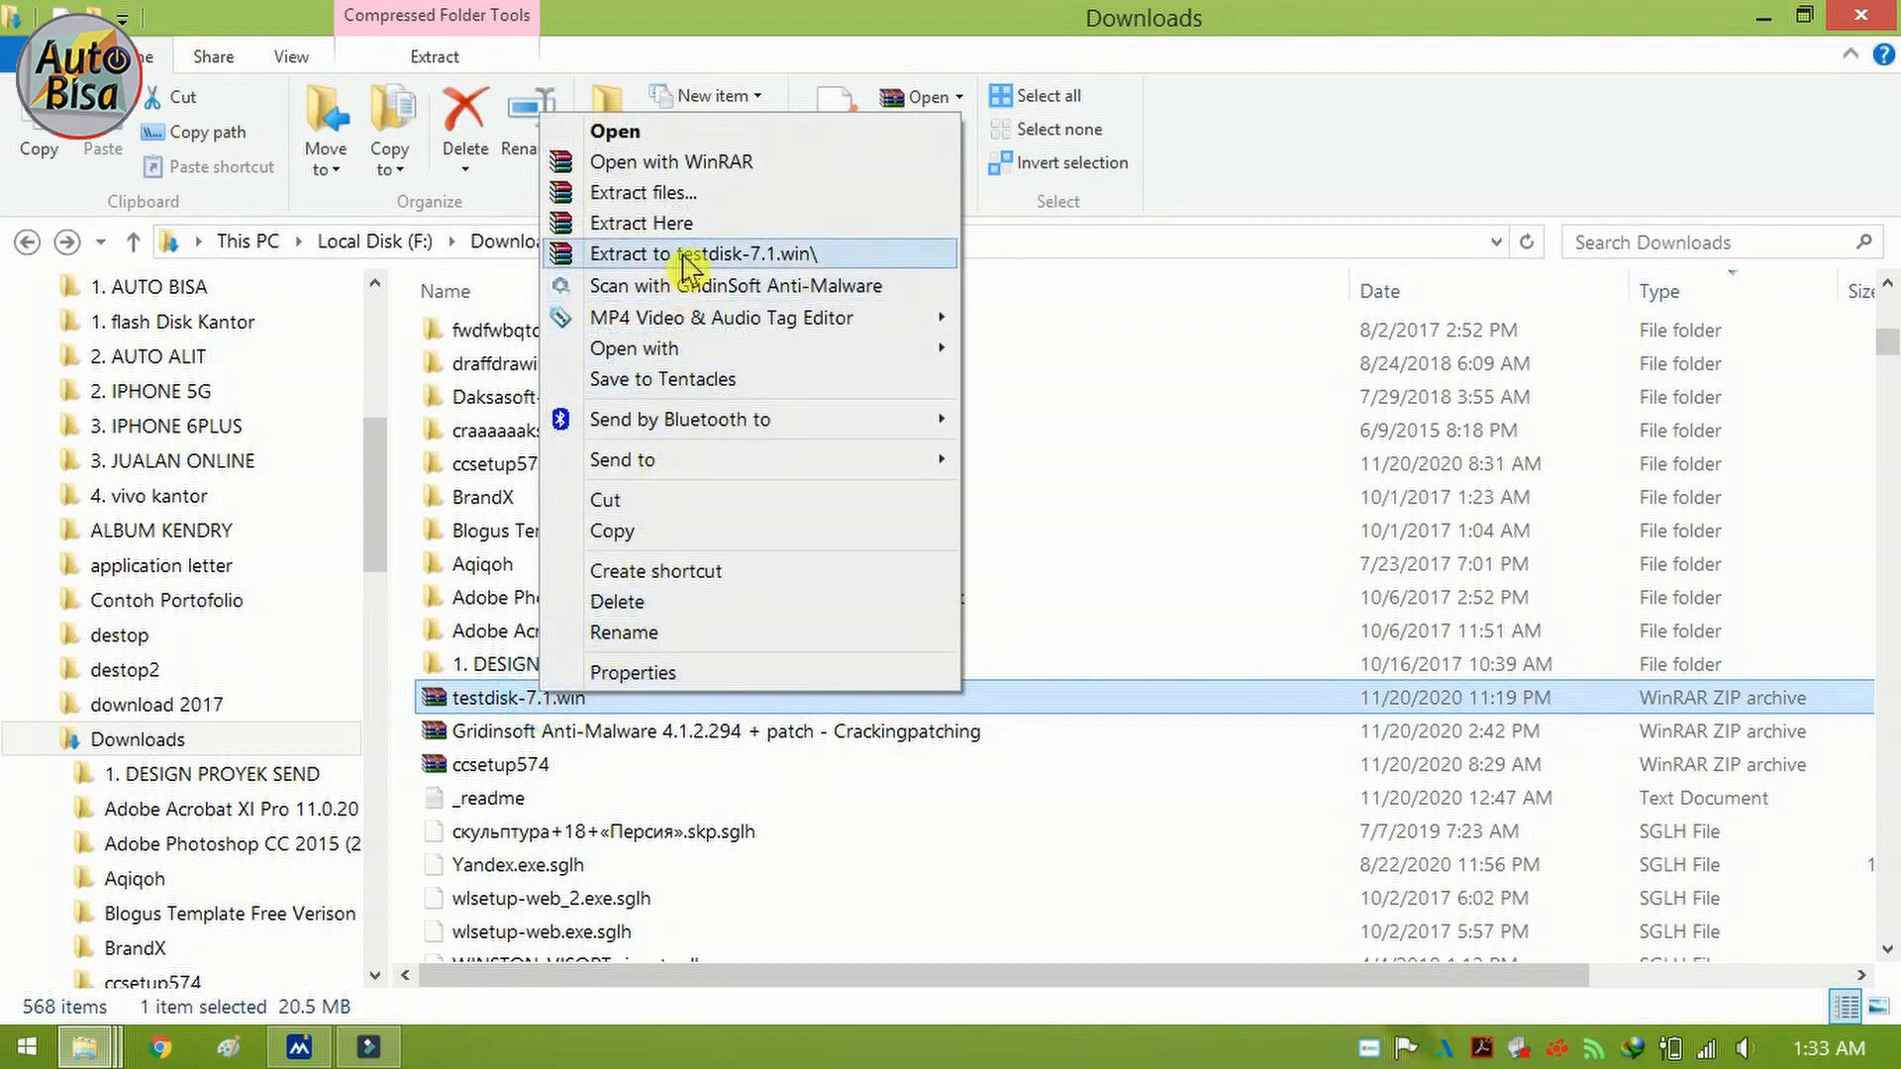
{"action": "left_click", "coordinate": [806, 798]}
Step: Open the testdisk-7.1 folder inside the extracted testdisk-7.1.win folder in Downloads
{"action": "scroll", "coordinate": [693, 753], "scroll_direction": "up", "scroll_amount": 2}
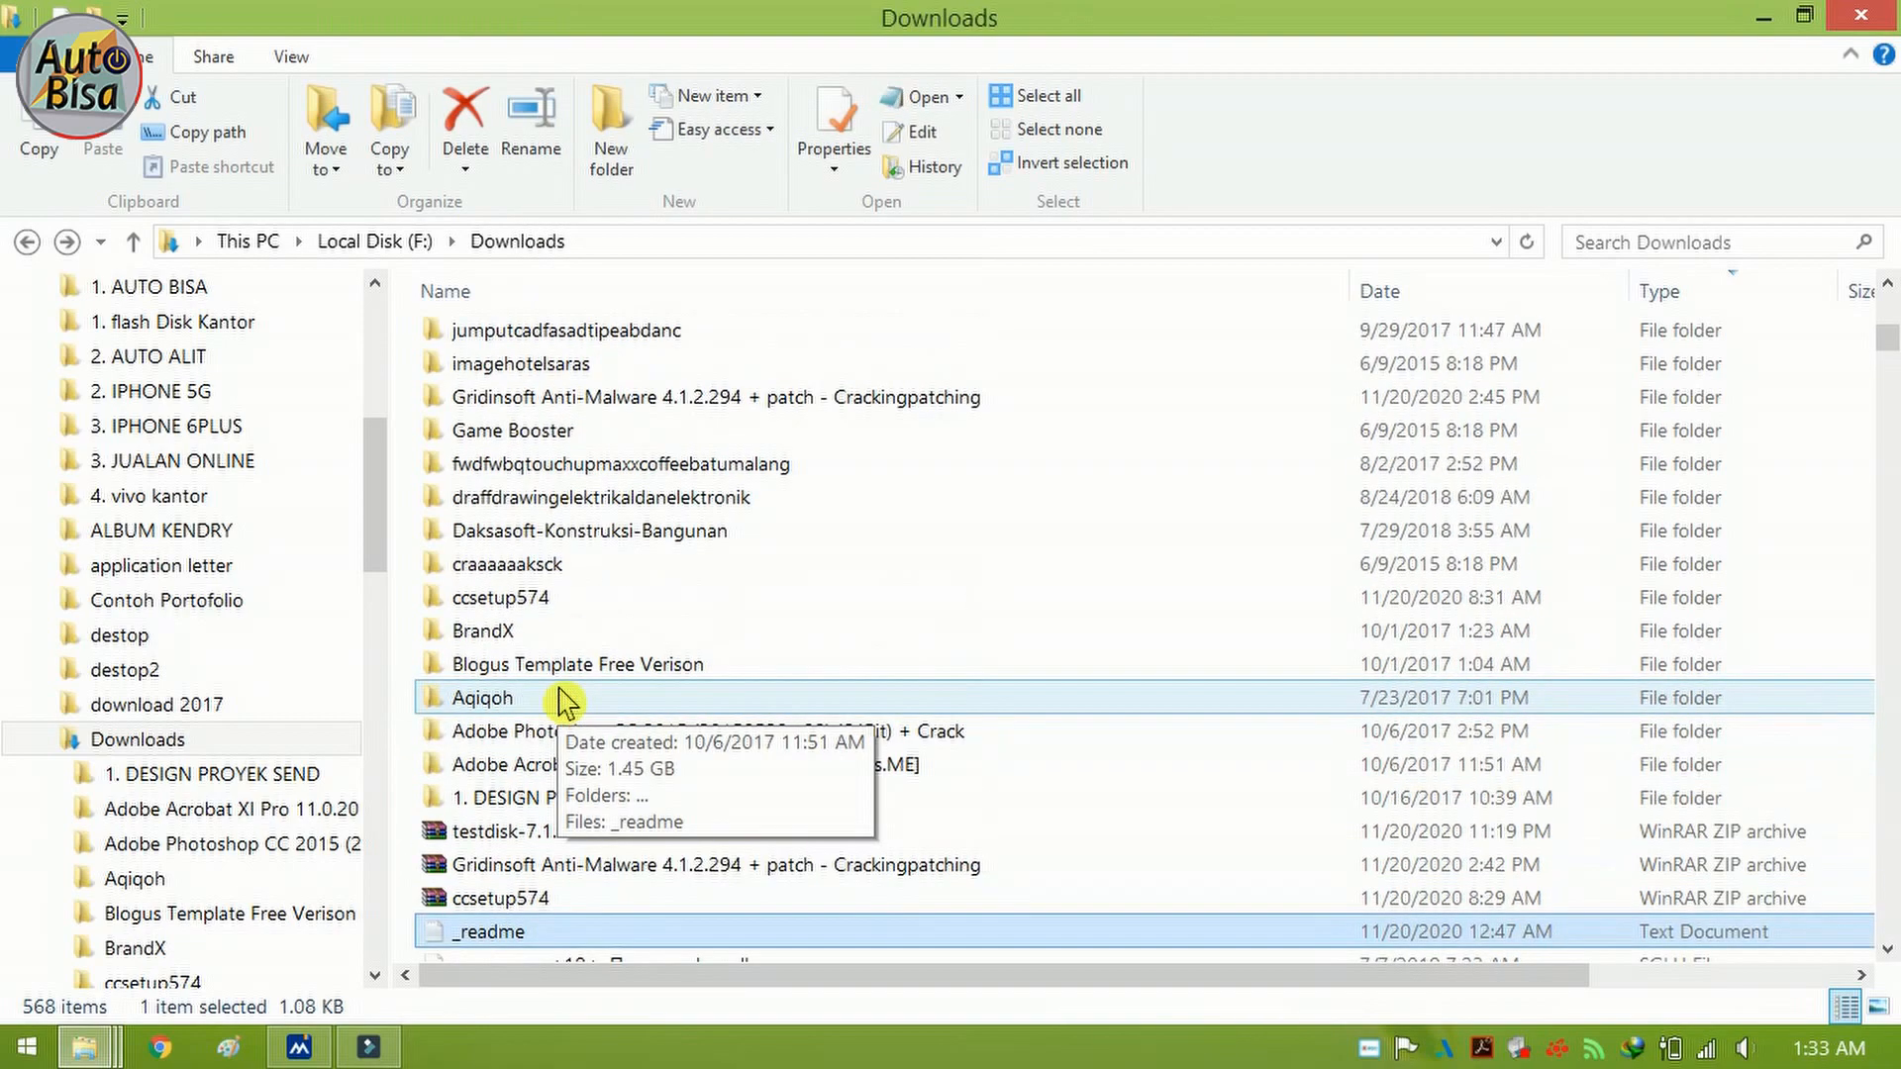
{"action": "scroll", "coordinate": [560, 701], "scroll_direction": "up", "scroll_amount": 3}
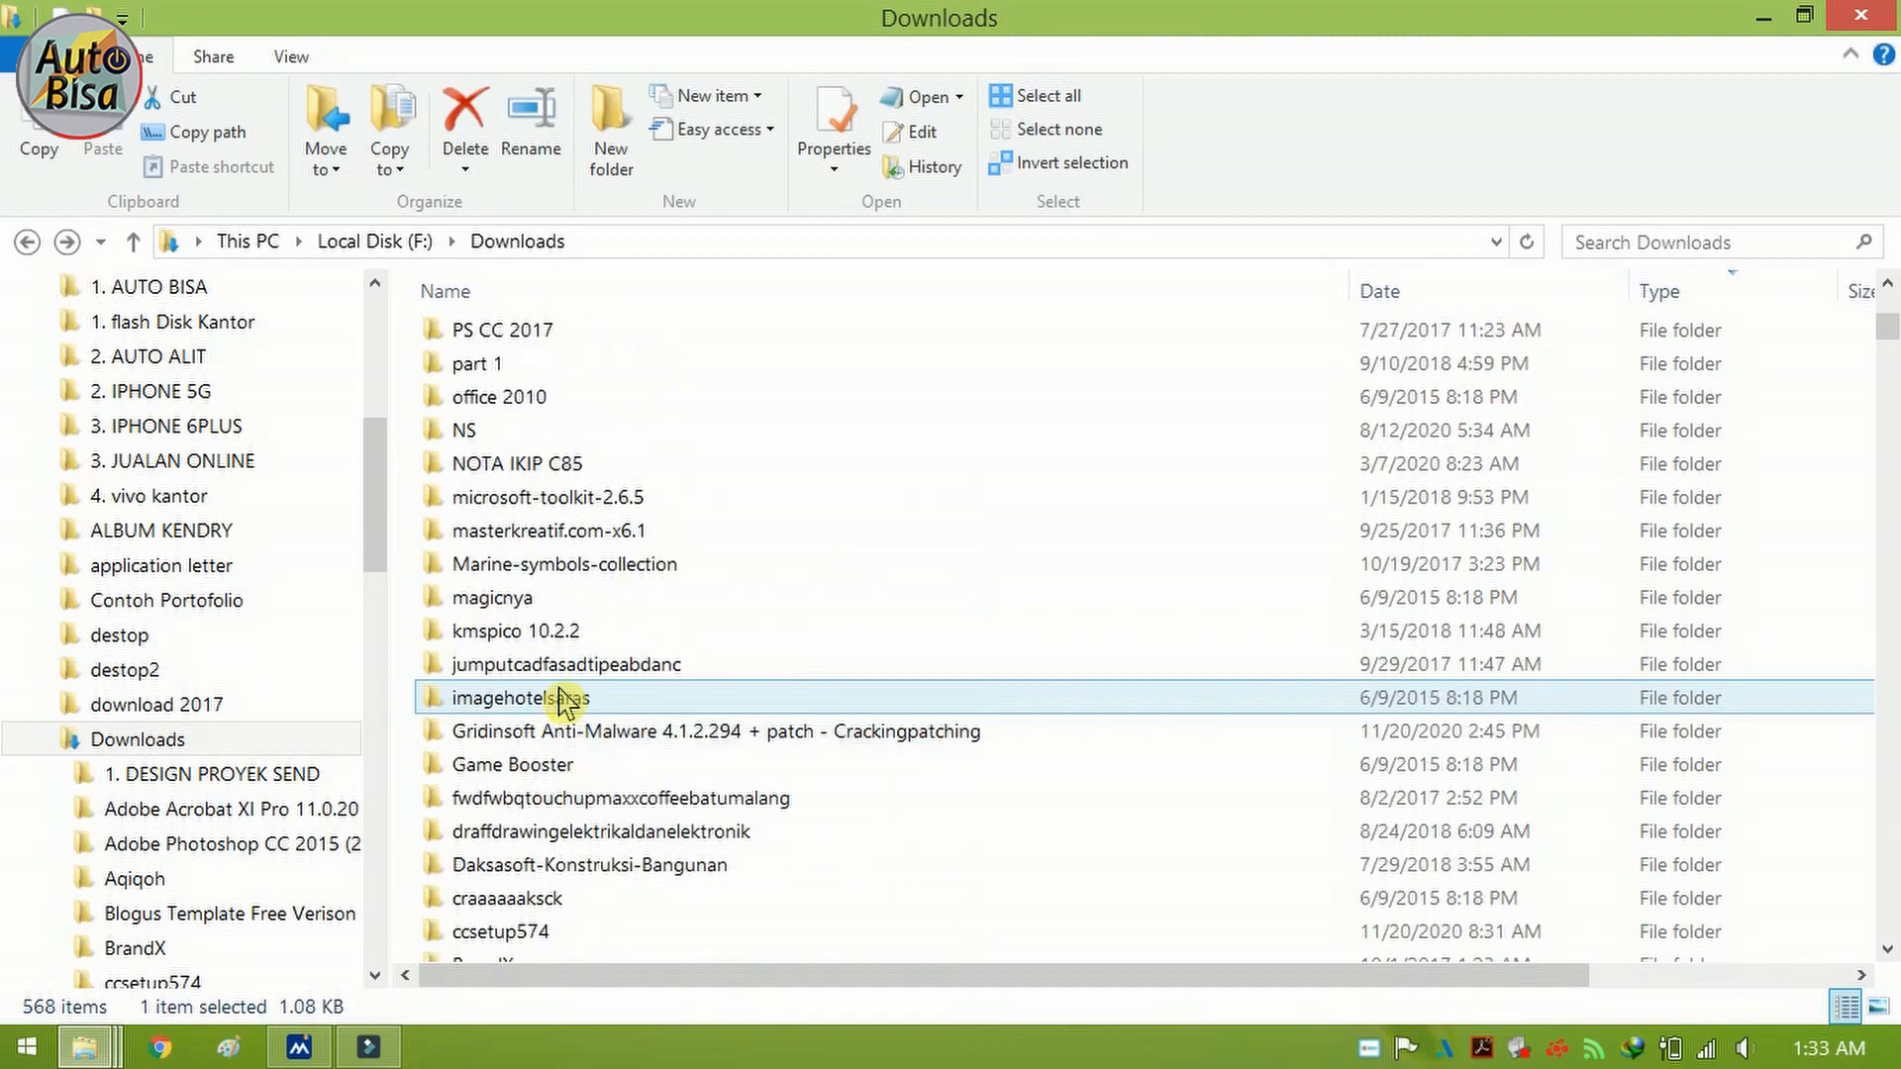
{"action": "scroll", "coordinate": [560, 701], "scroll_direction": "up", "scroll_amount": 4}
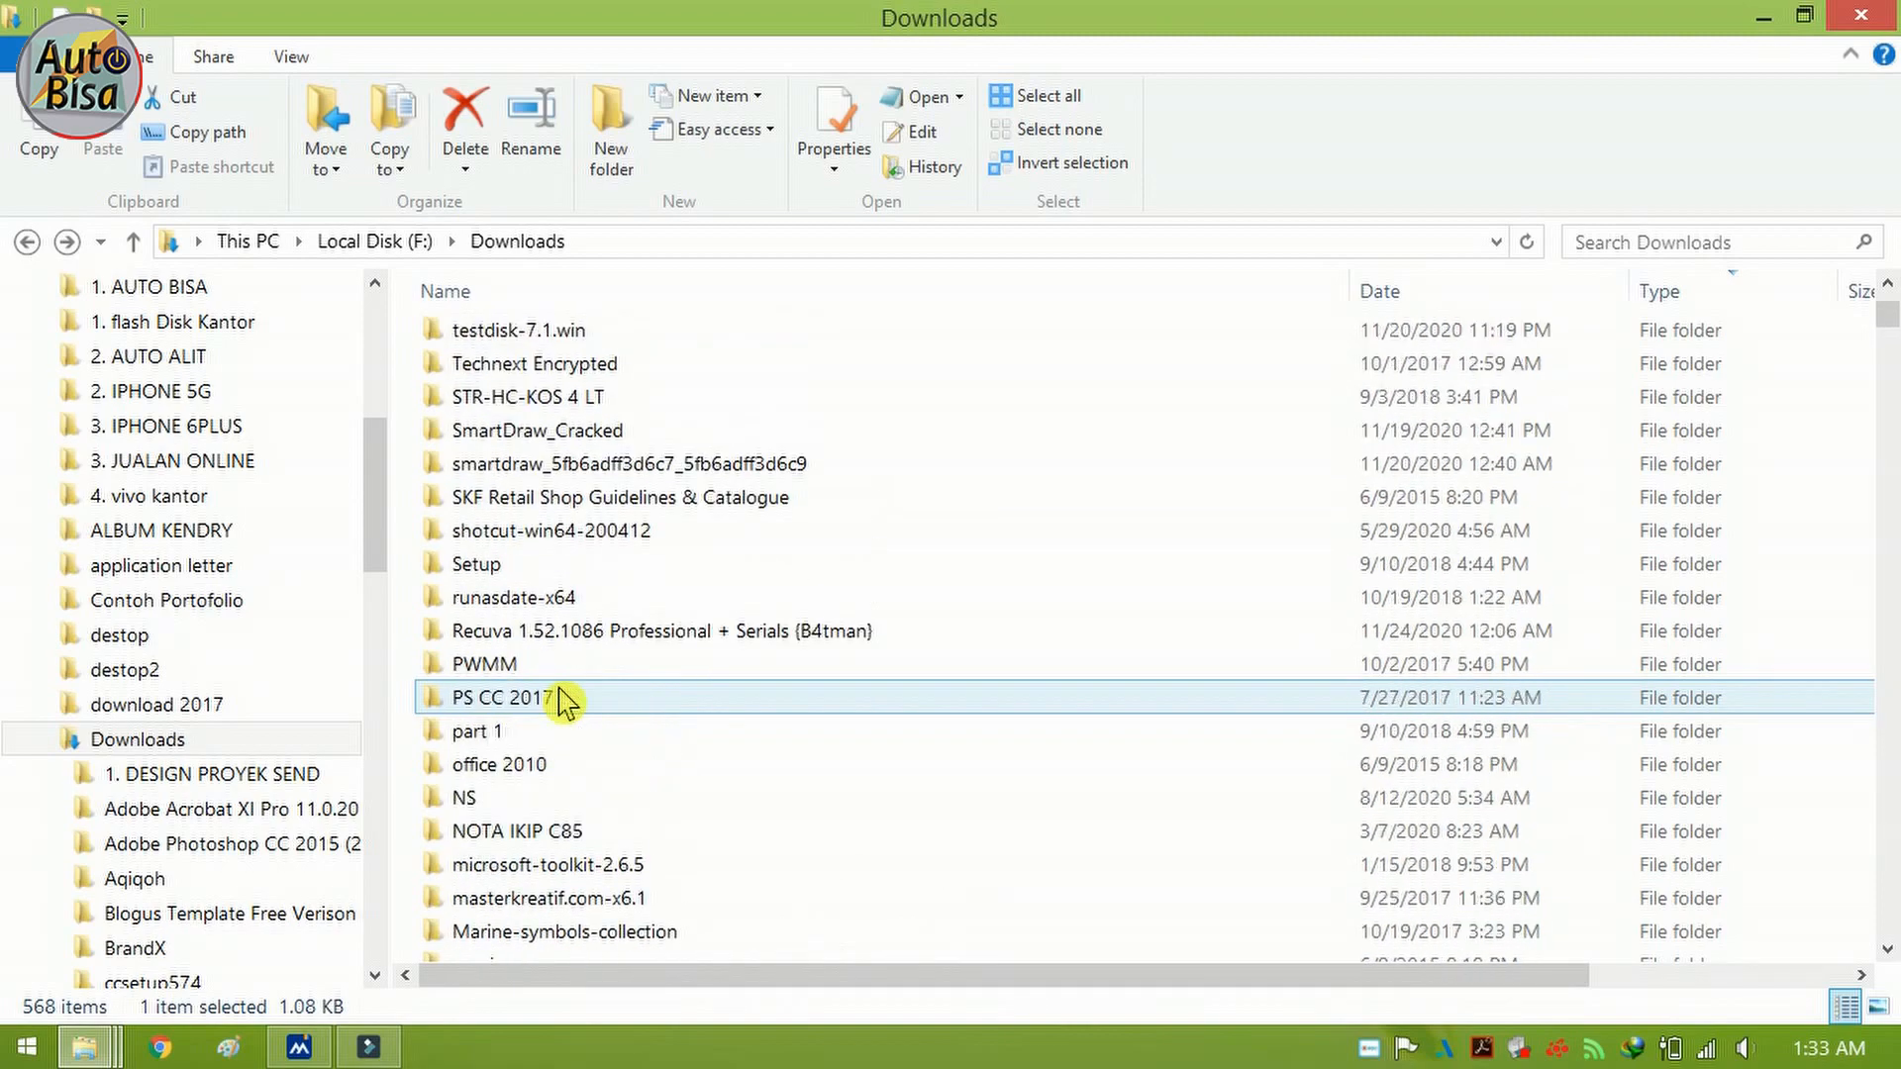
{"action": "scroll", "coordinate": [561, 701], "scroll_direction": "up", "scroll_amount": 2}
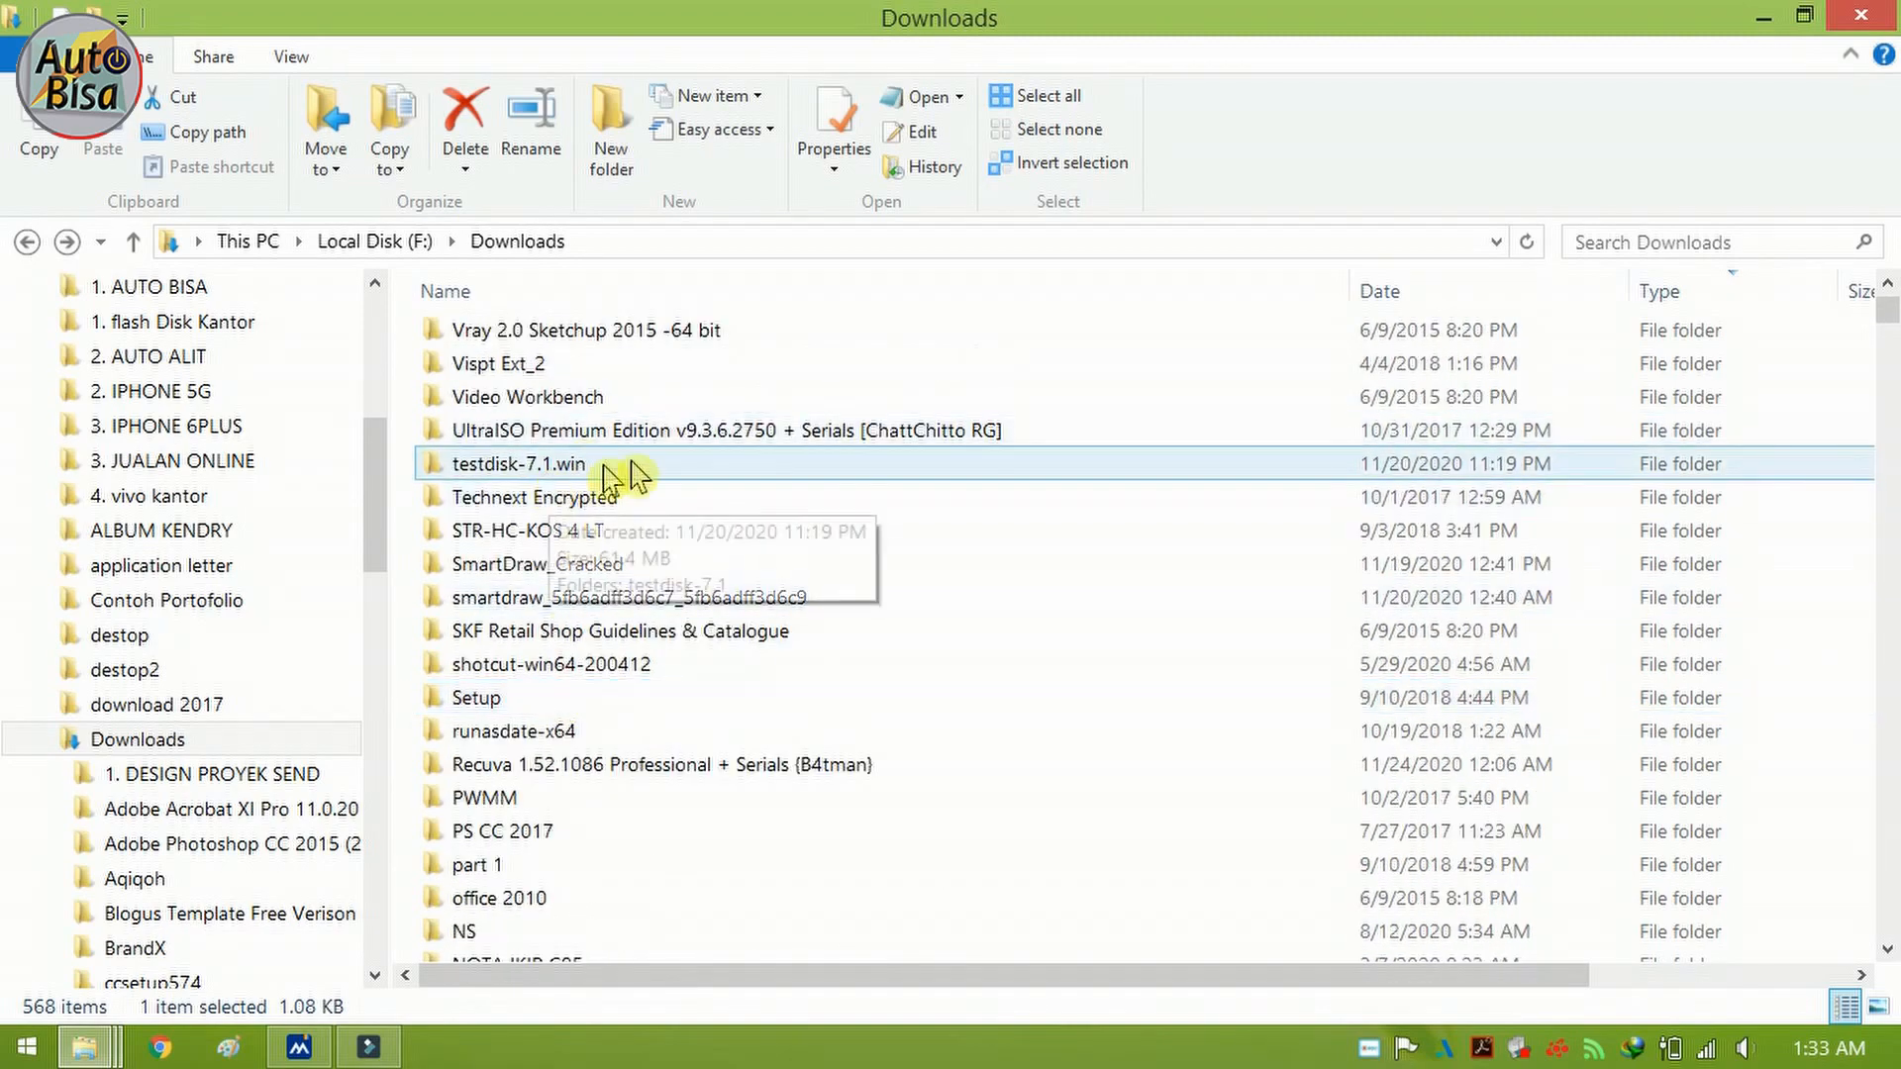
{"action": "double_click", "coordinate": [561, 475]}
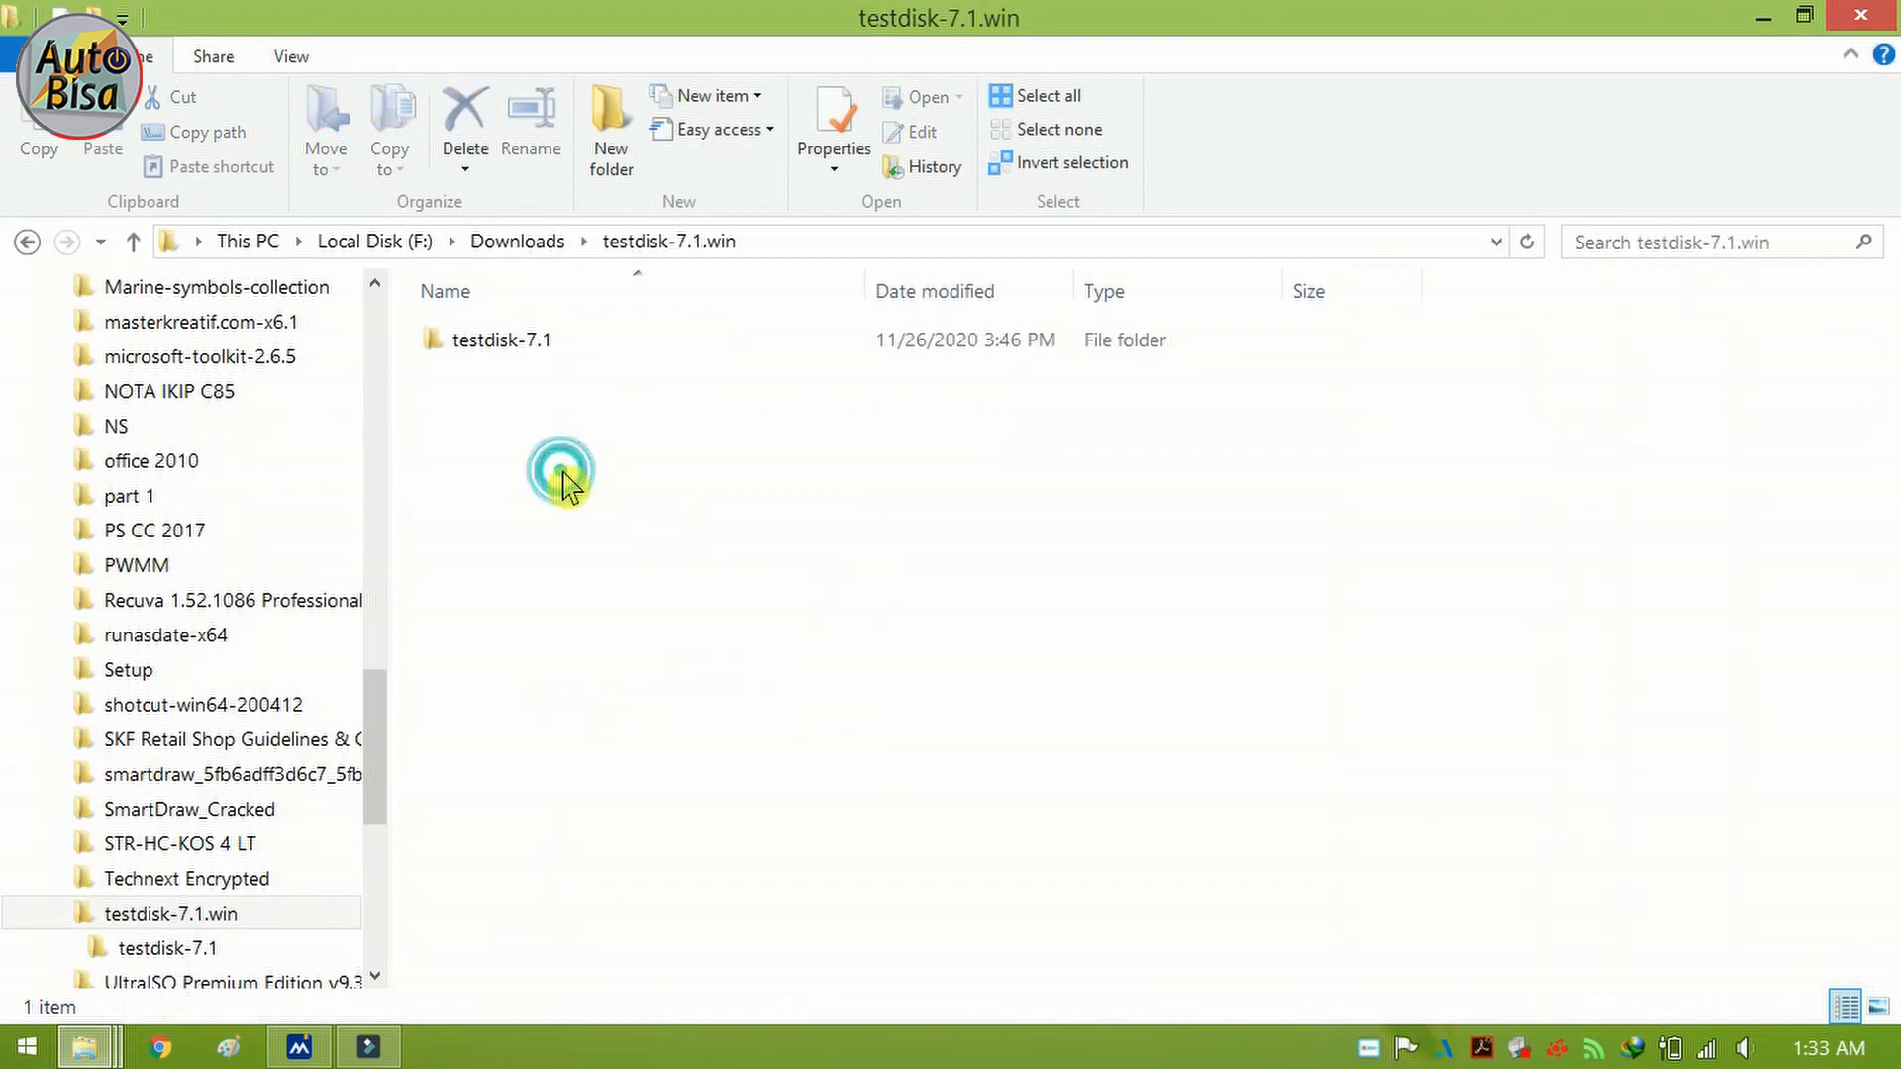
{"action": "left_click", "coordinate": [535, 346]}
{"action": "left_click", "coordinate": [532, 345]}
{"action": "double_click", "coordinate": [531, 342]}
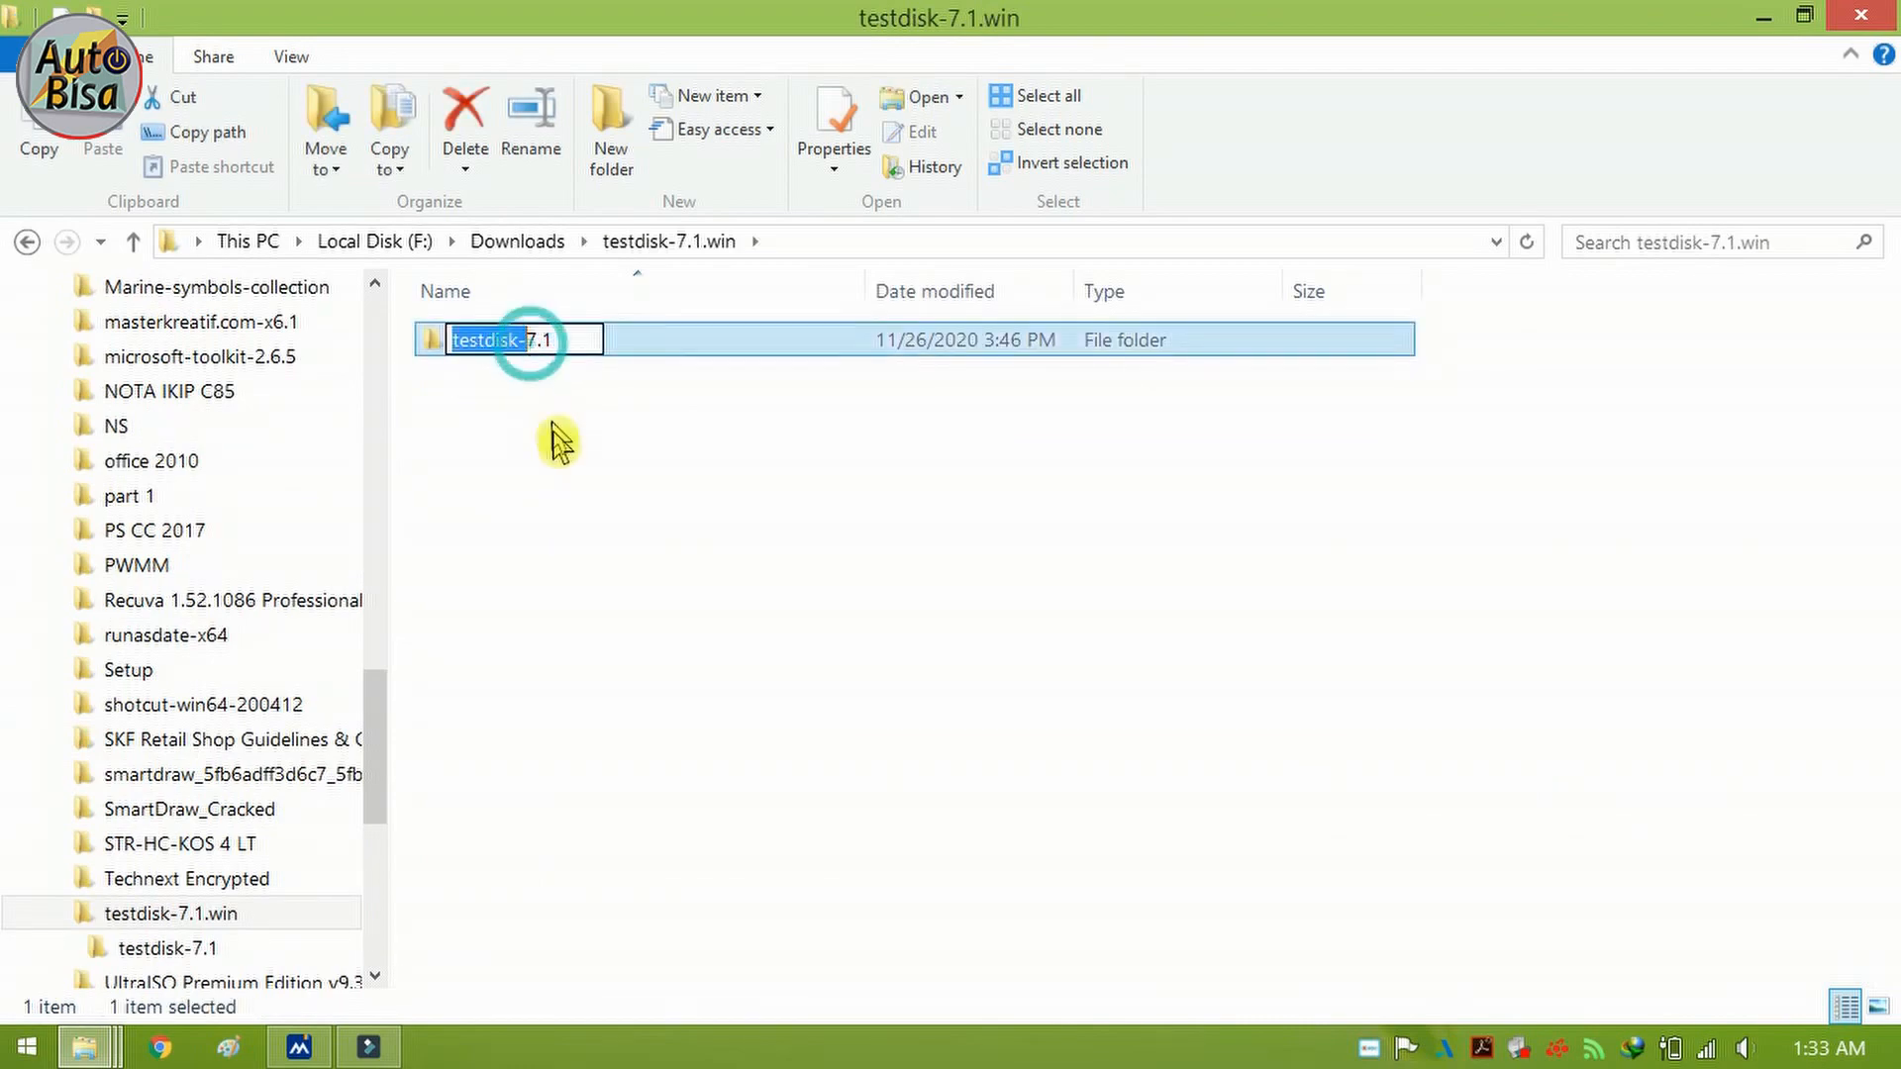
{"action": "left_click", "coordinate": [551, 432]}
{"action": "left_click", "coordinate": [531, 339]}
{"action": "double_click", "coordinate": [533, 342]}
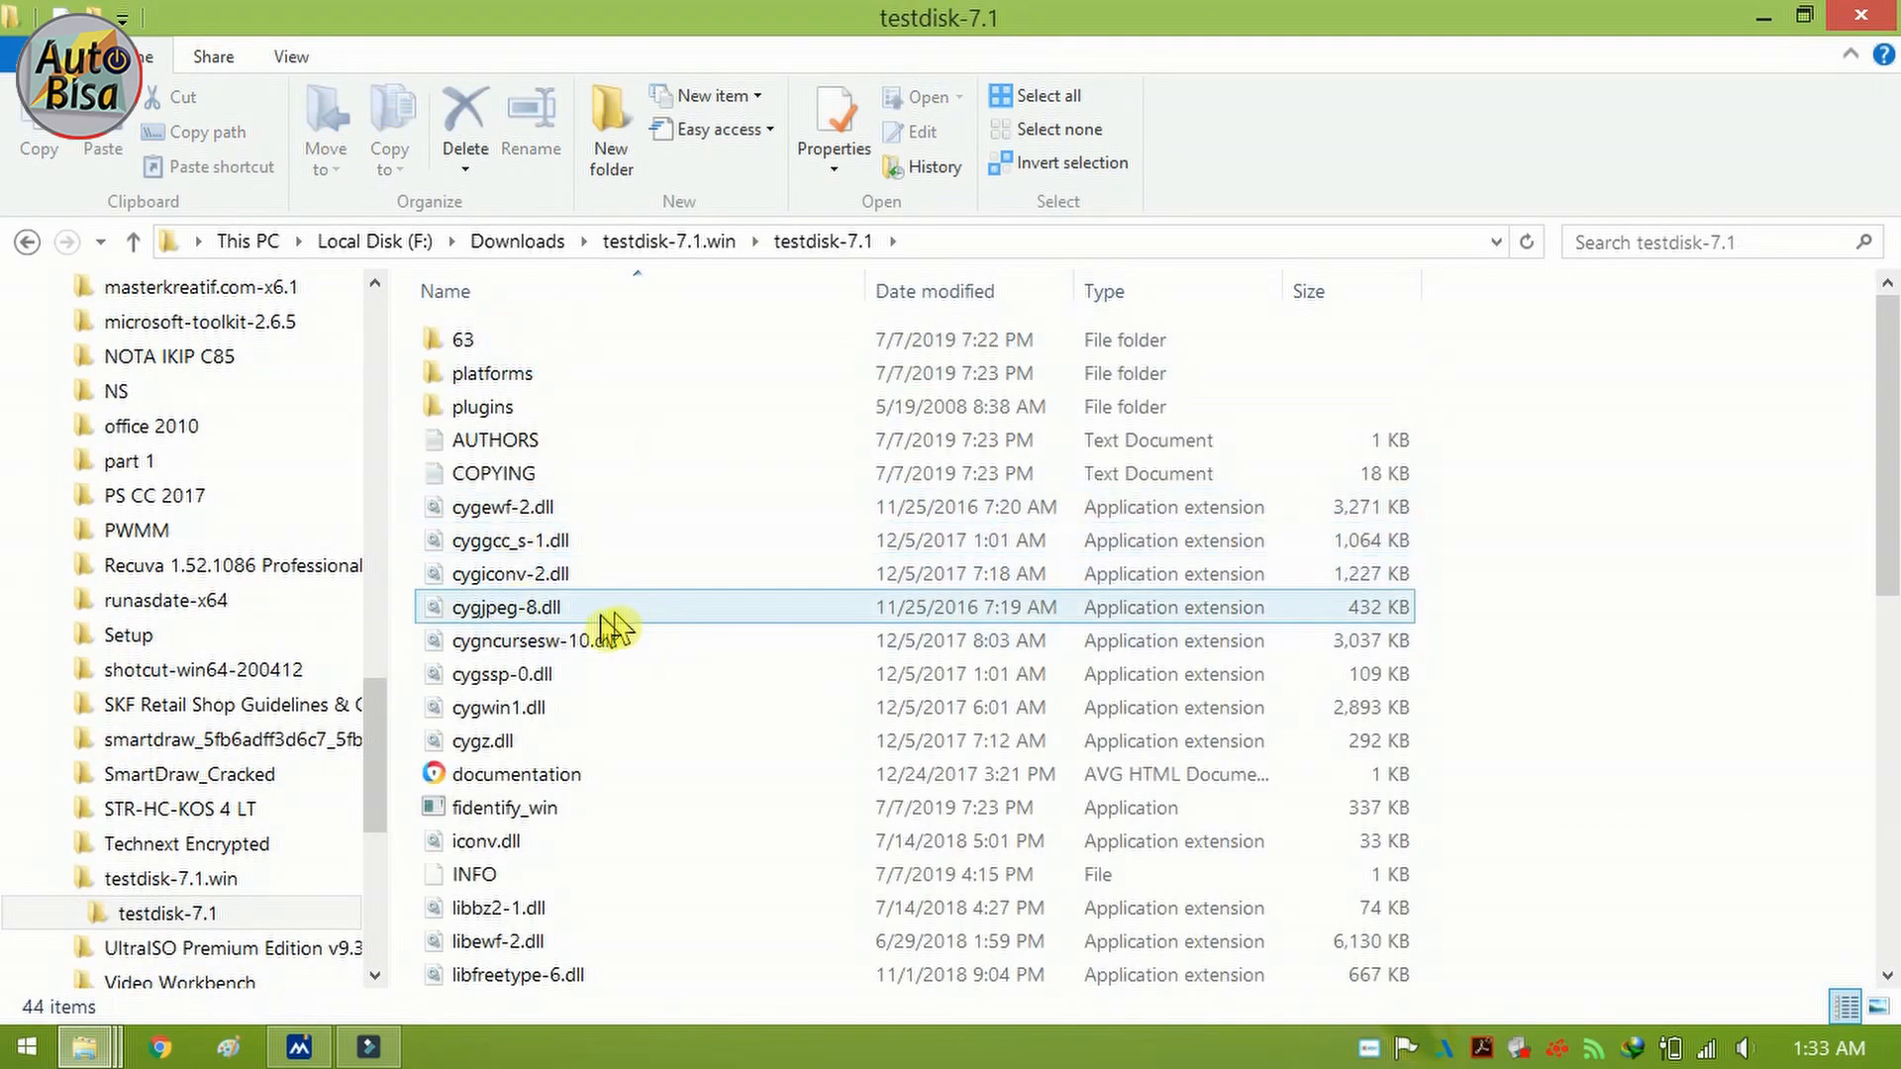
Step: Locate qphotorec_win in the testdisk-7.1 folder, view its administrator launch option, and close the folder window
{"action": "scroll", "coordinate": [554, 644], "scroll_direction": "down", "scroll_amount": 2}
{"action": "scroll", "coordinate": [554, 649], "scroll_direction": "down", "scroll_amount": 5}
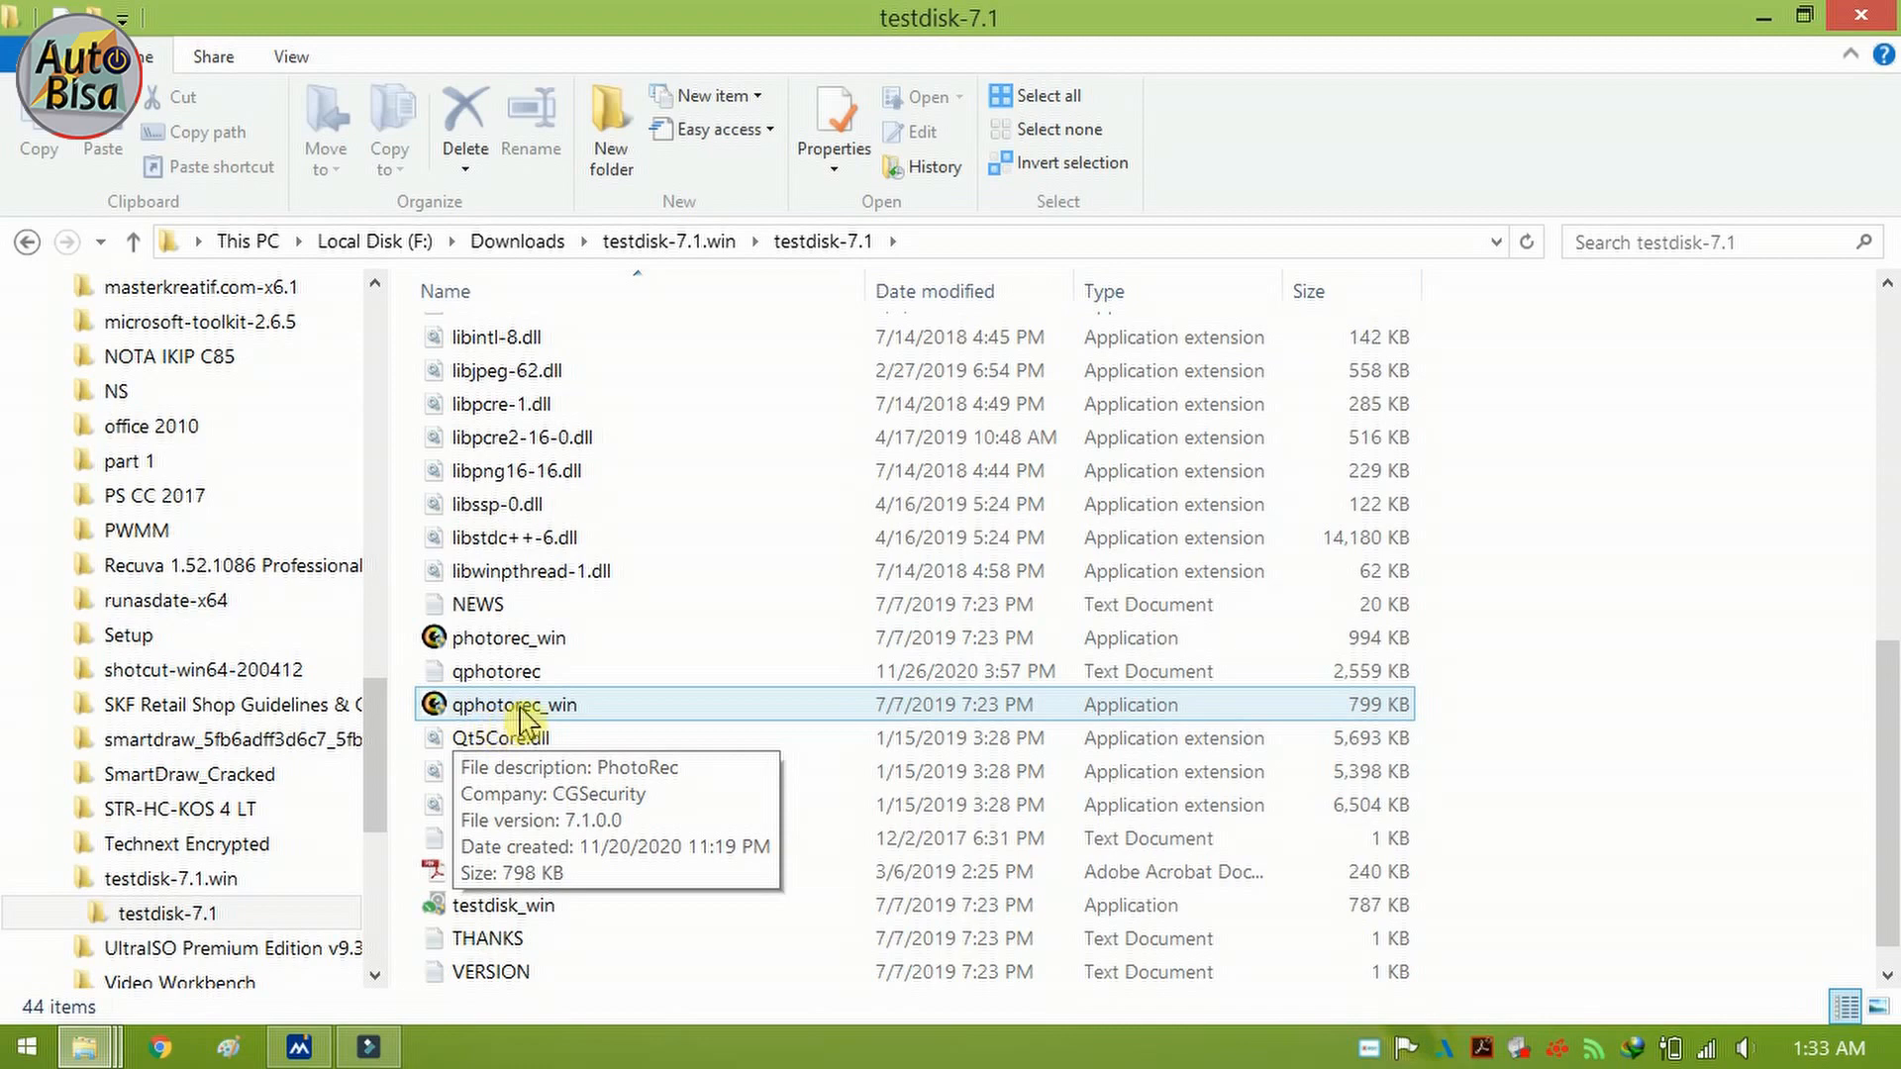
{"action": "right_click", "coordinate": [576, 709]}
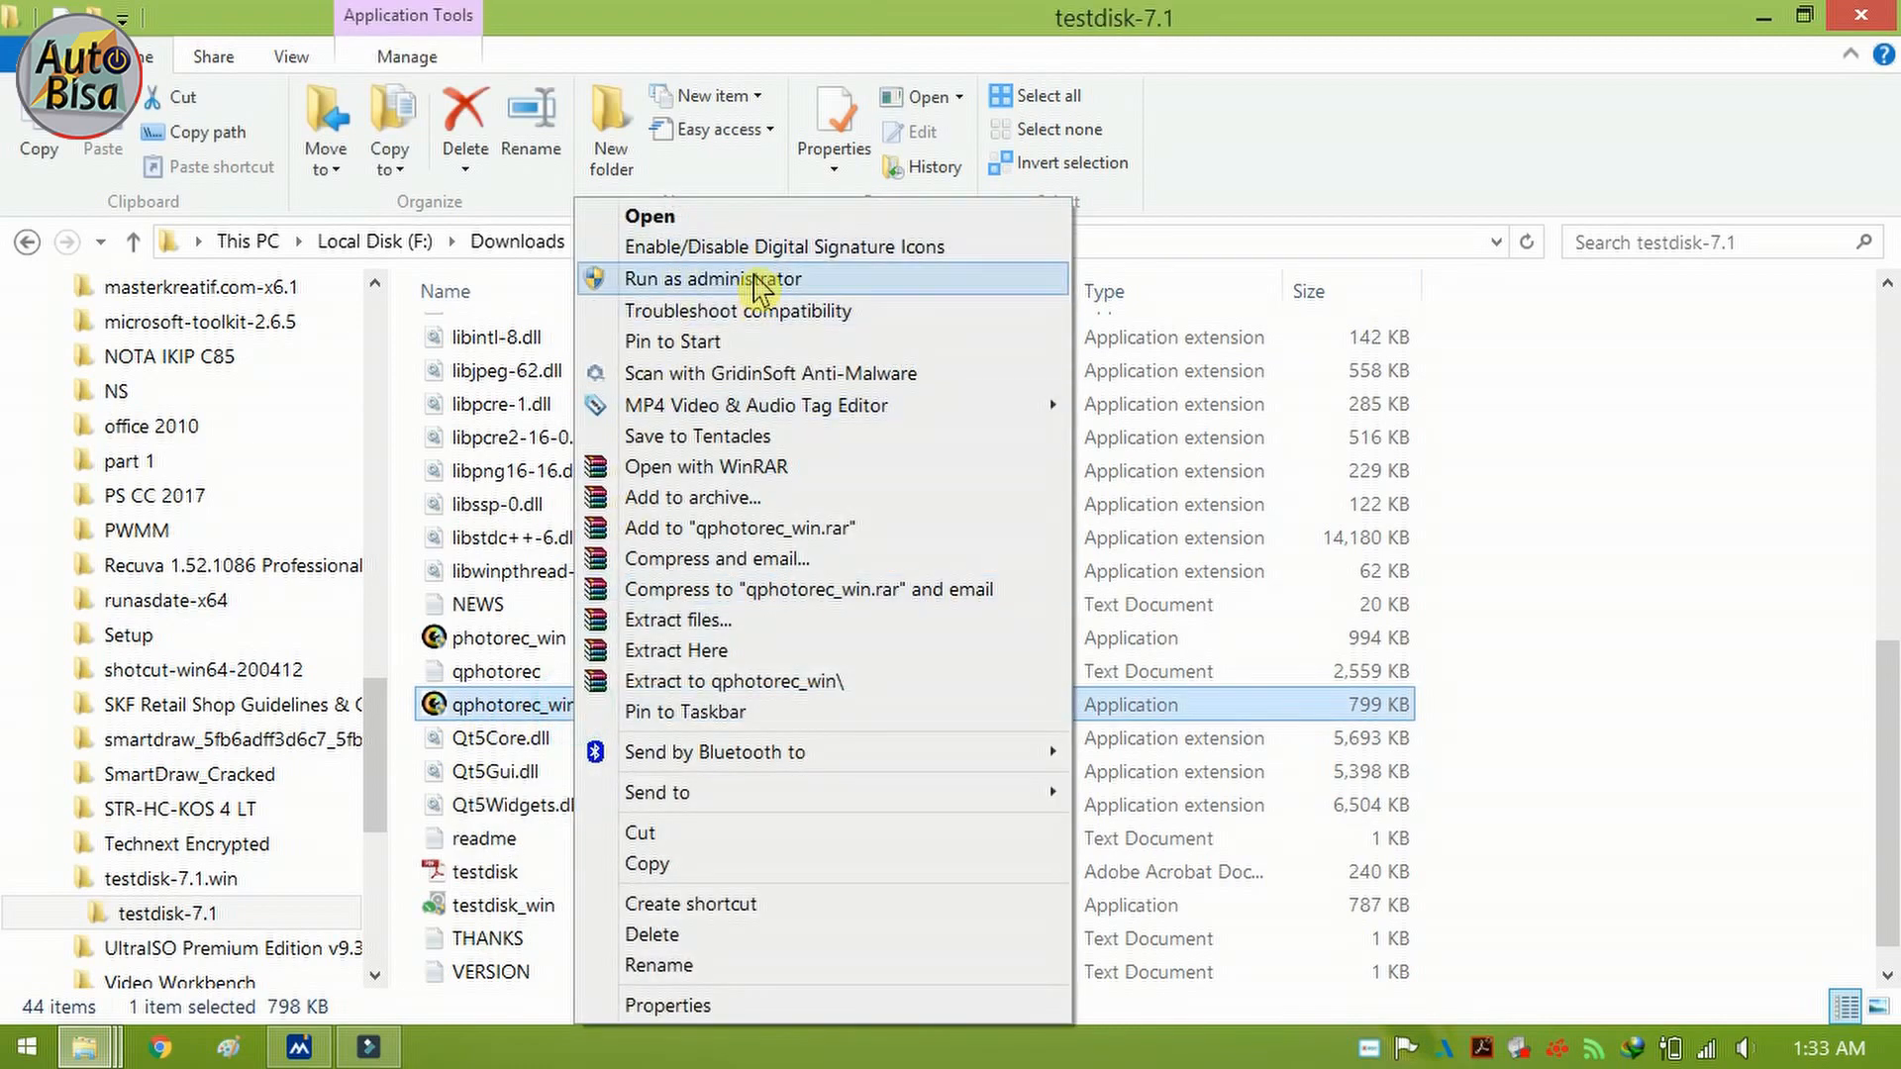
{"action": "left_click", "coordinate": [1602, 655]}
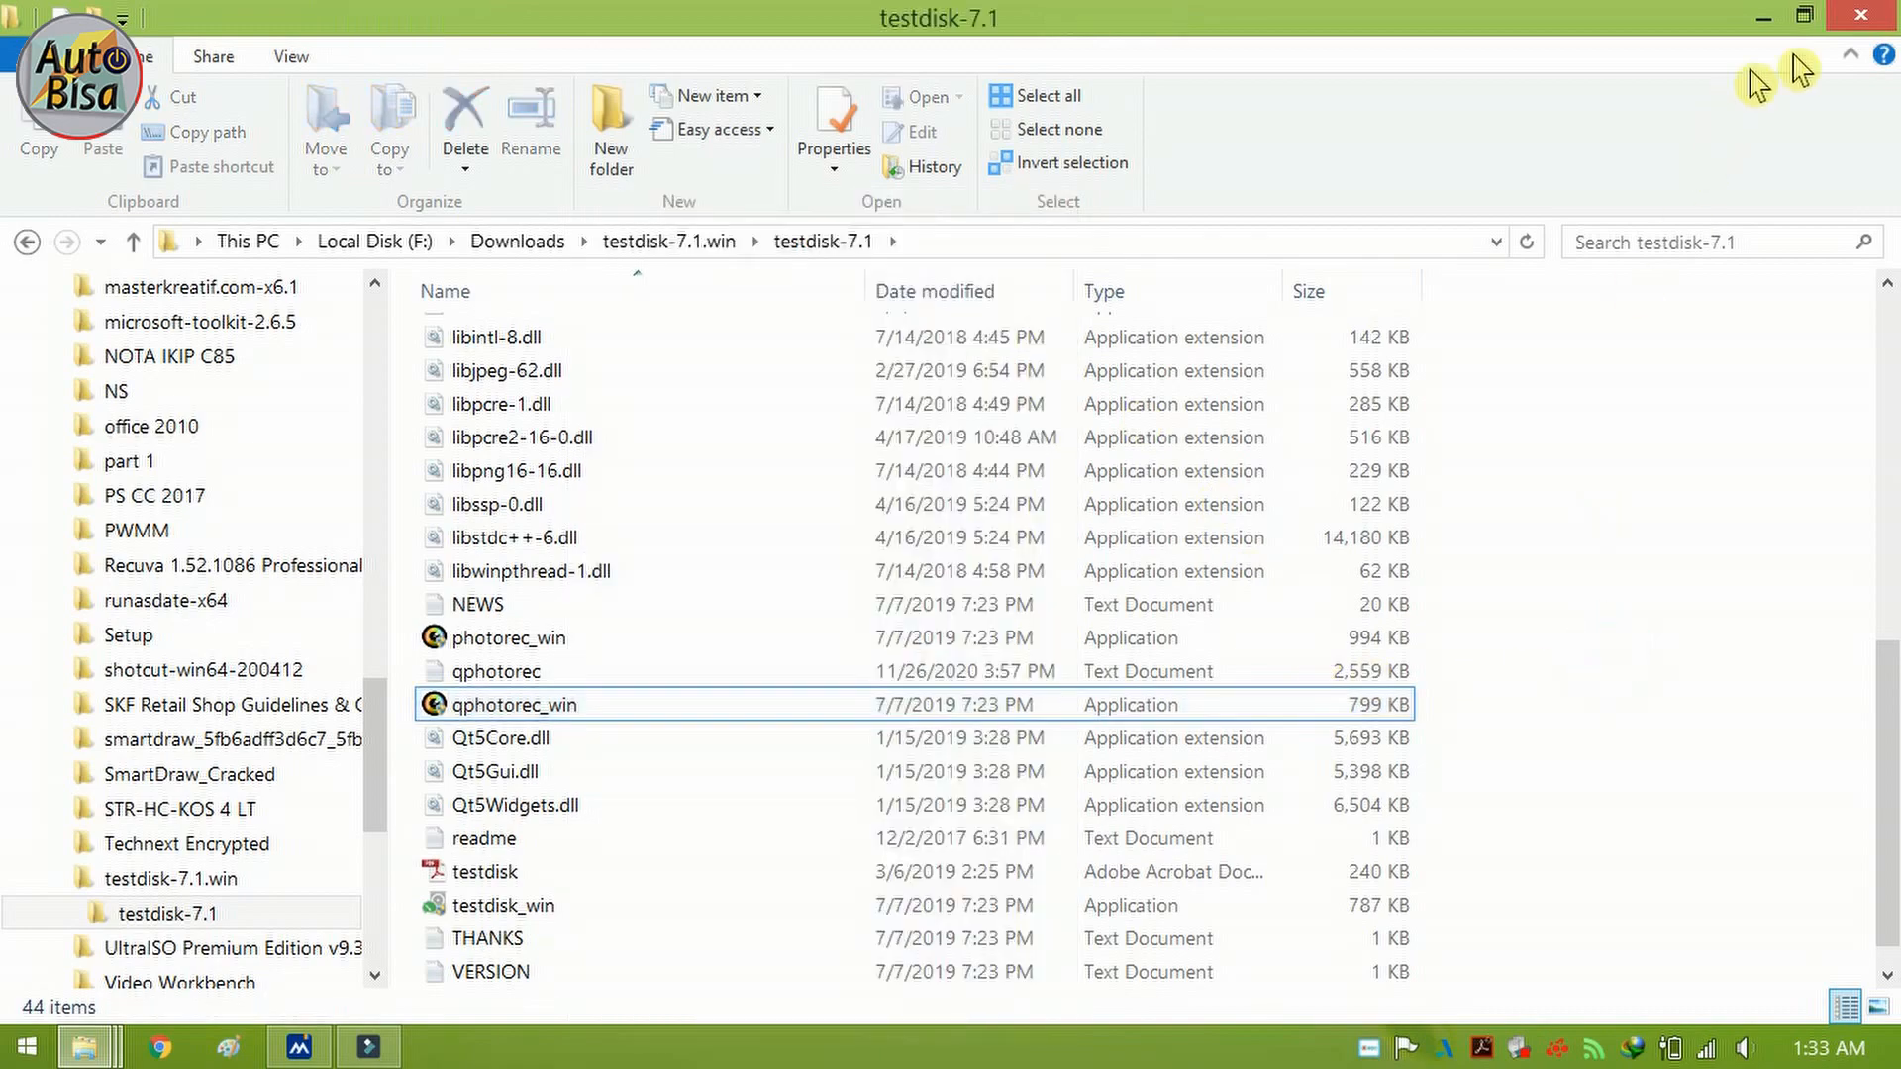
{"action": "left_click", "coordinate": [1862, 18]}
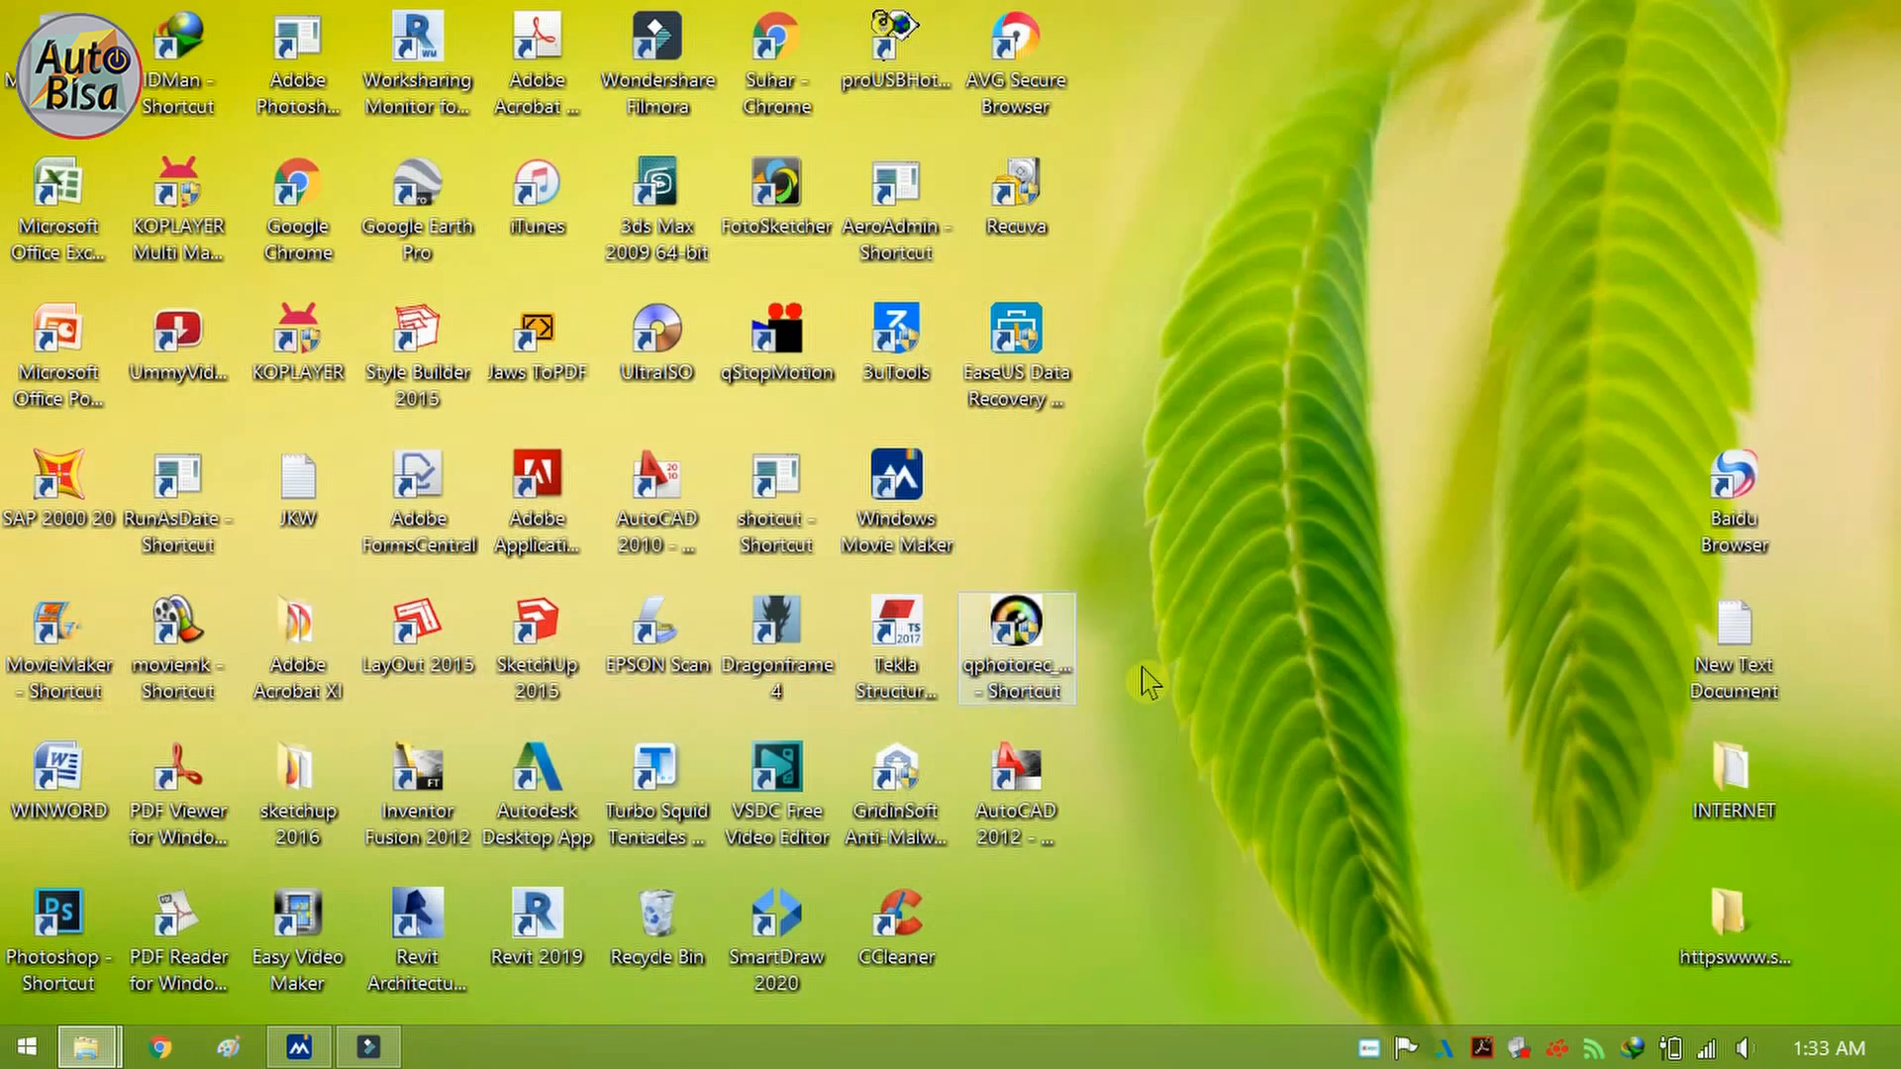
Step: Launch qphotorec_win from its desktop shortcut and grant it permission to make changes to the computer
{"action": "right_click", "coordinate": [1139, 592]}
{"action": "left_click", "coordinate": [1222, 266]}
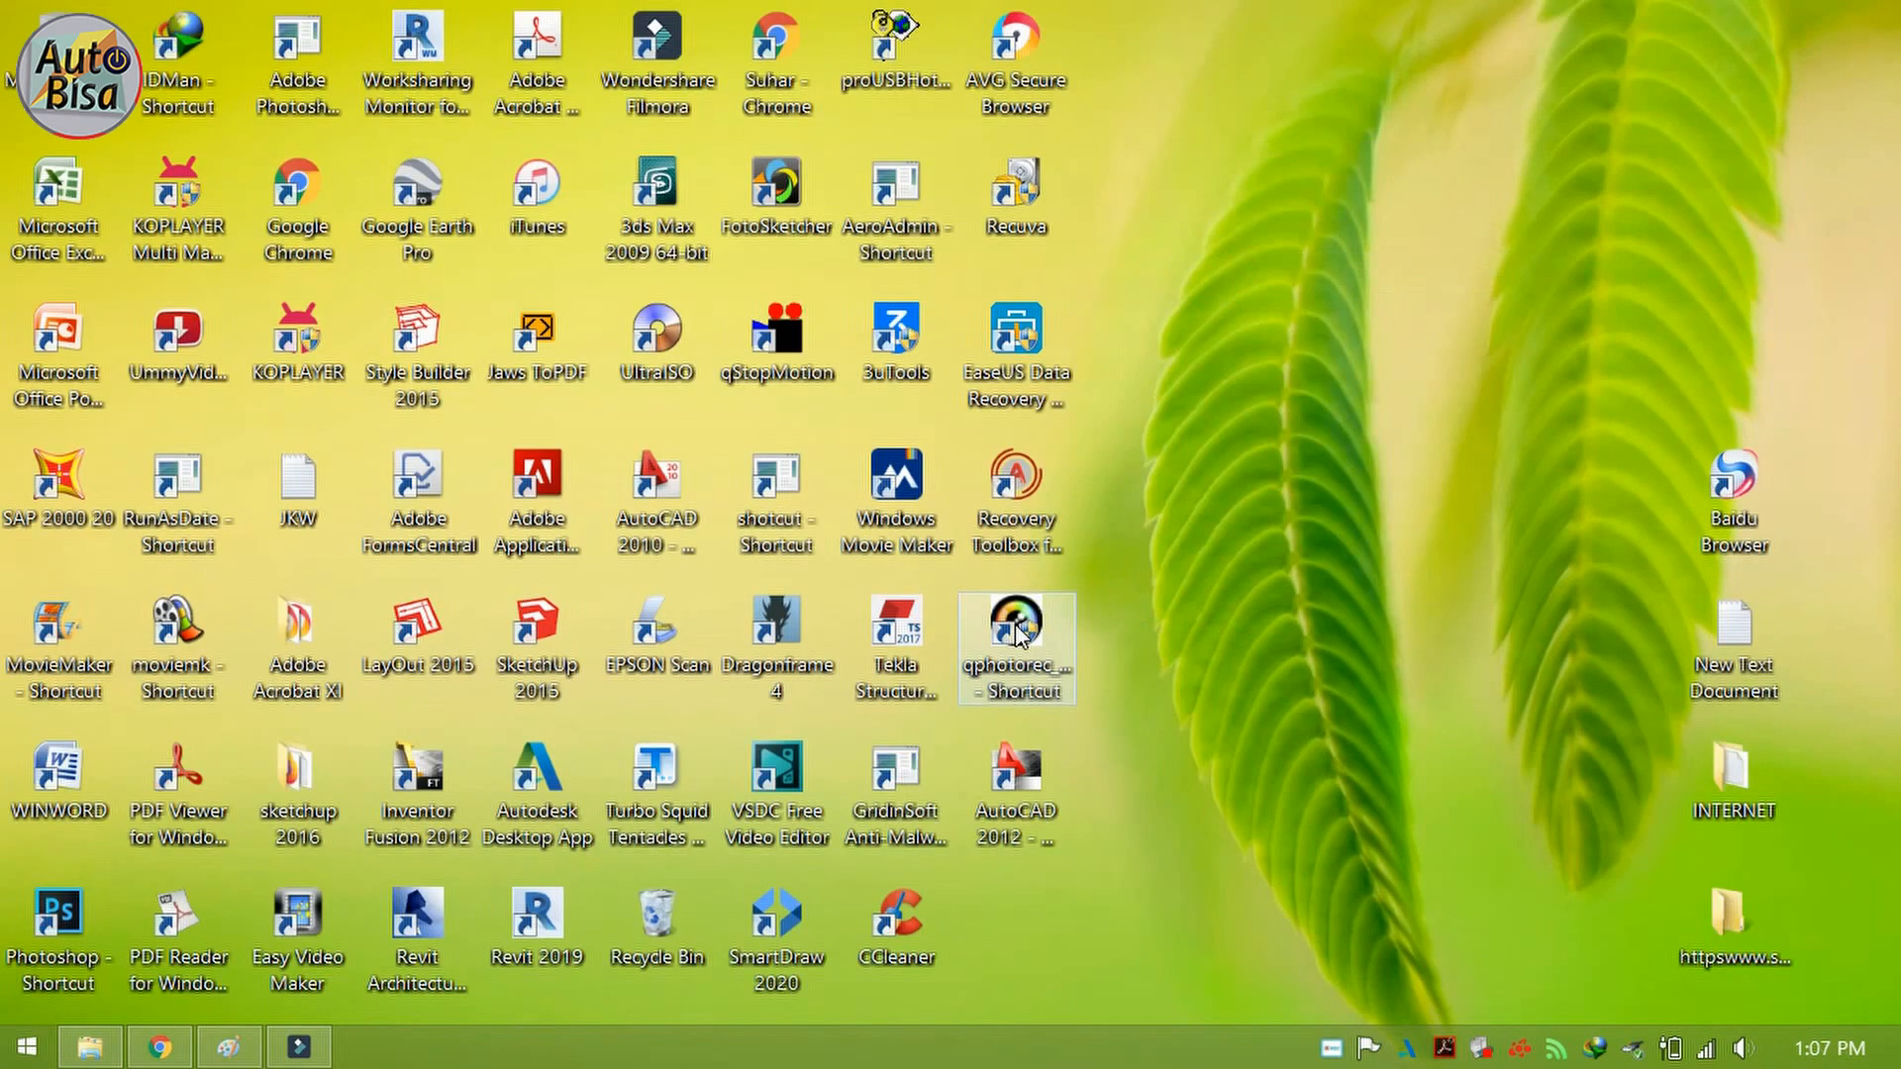
{"action": "double_click", "coordinate": [1017, 631]}
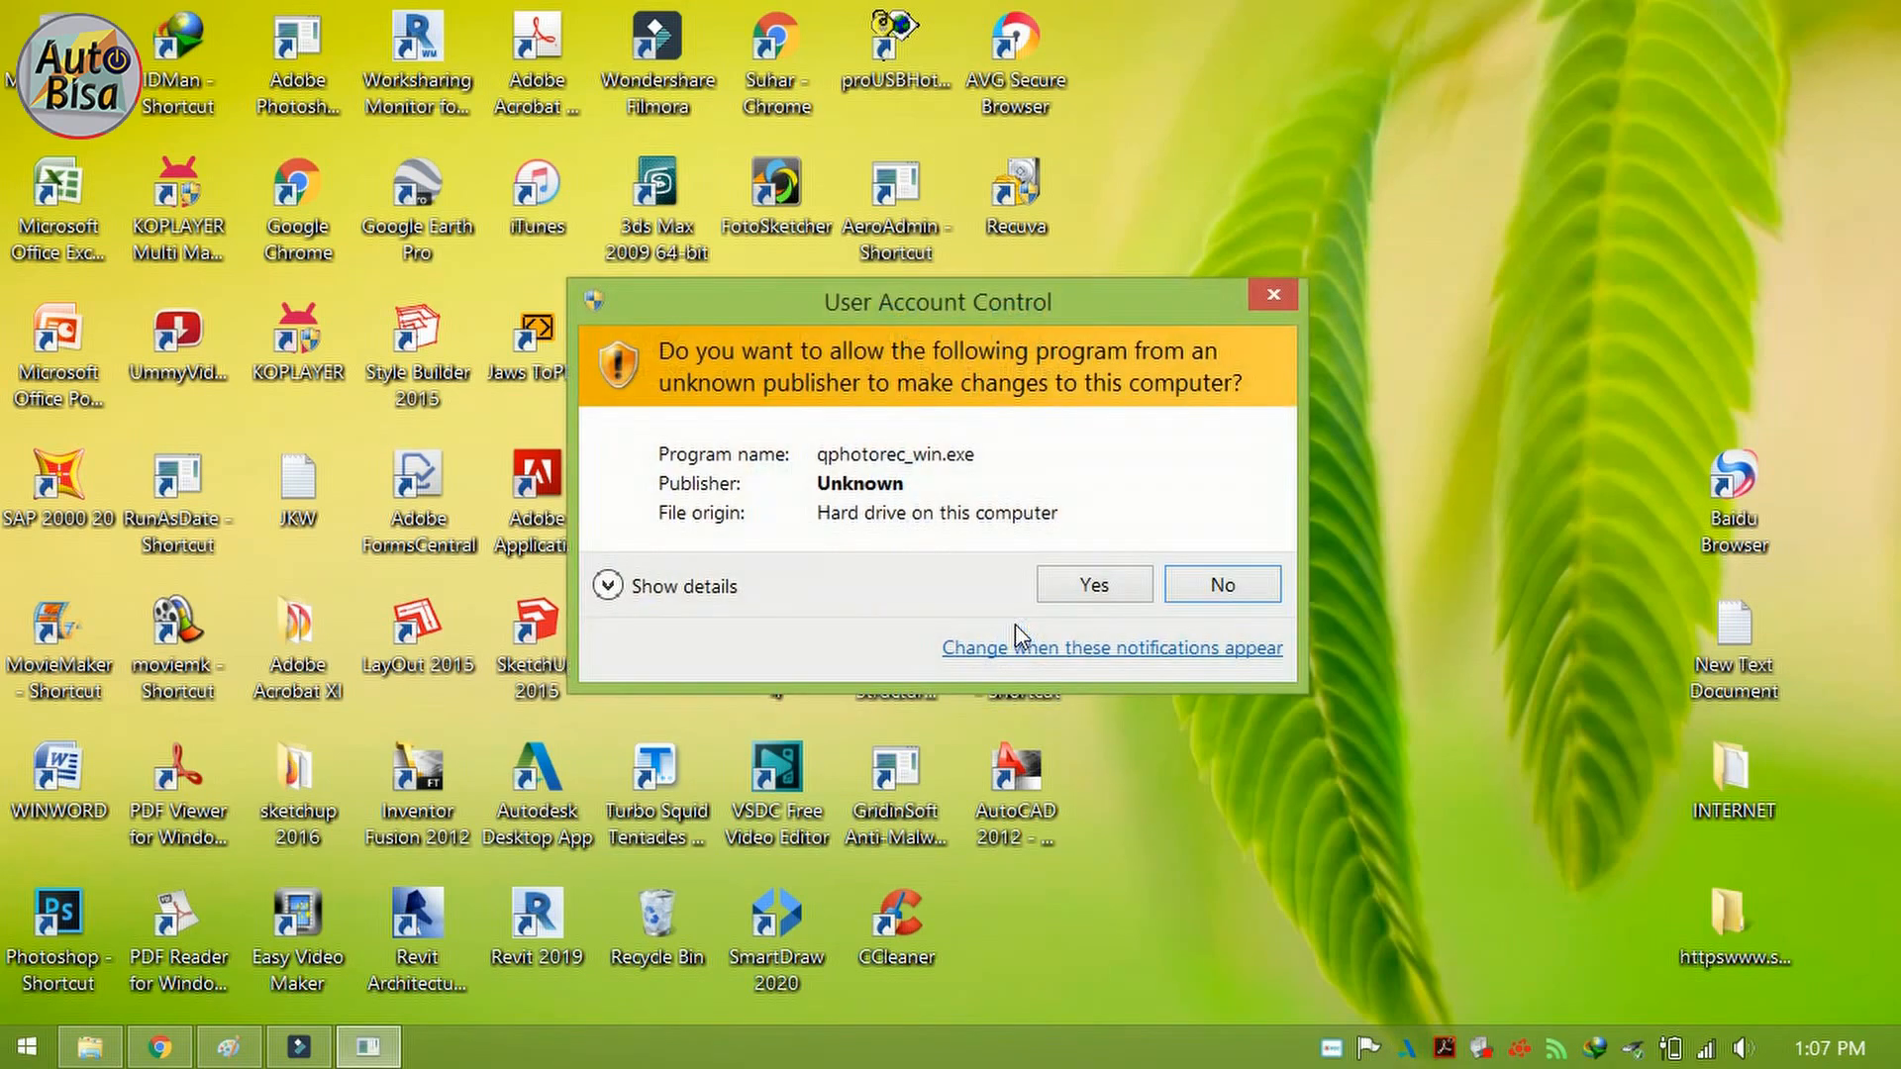
{"action": "left_click", "coordinate": [1082, 583]}
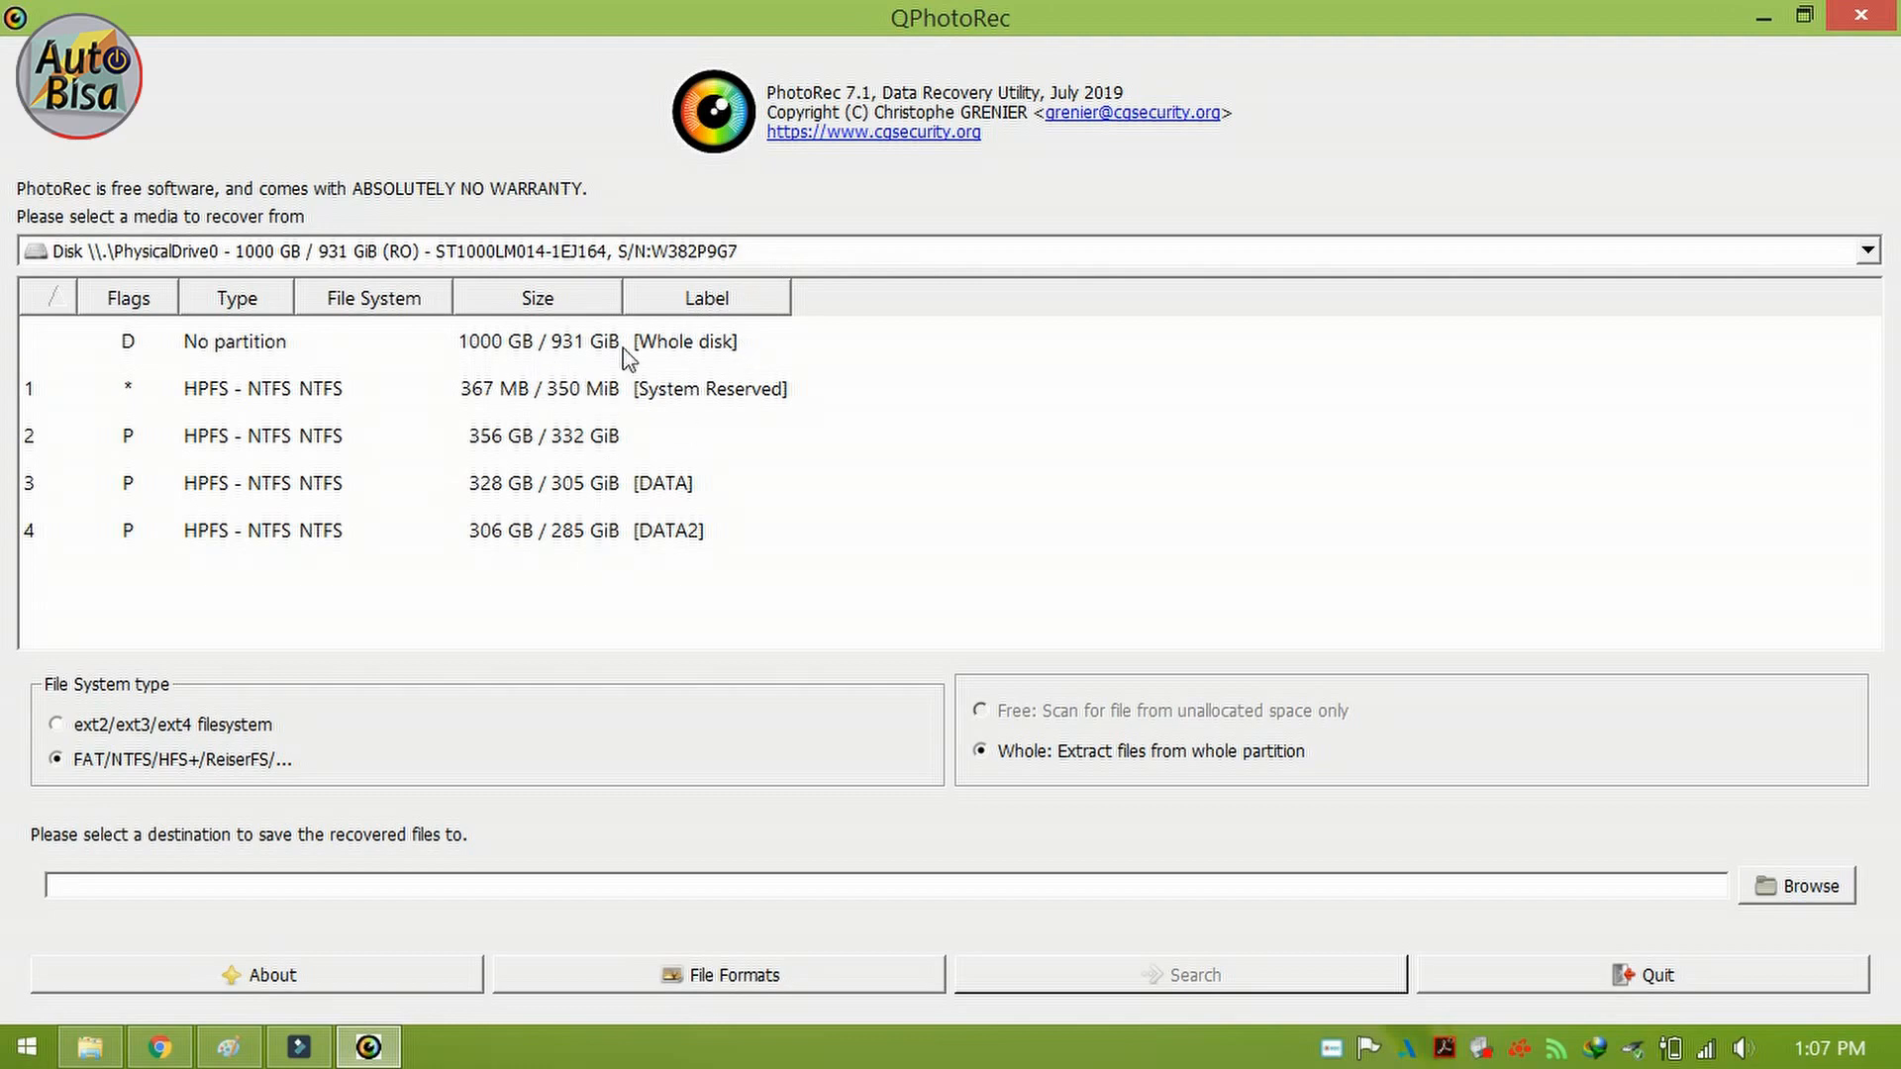
Step: Select the DATA partition as the recovery source and choose to extract files from the whole partition
{"action": "left_click", "coordinate": [677, 498]}
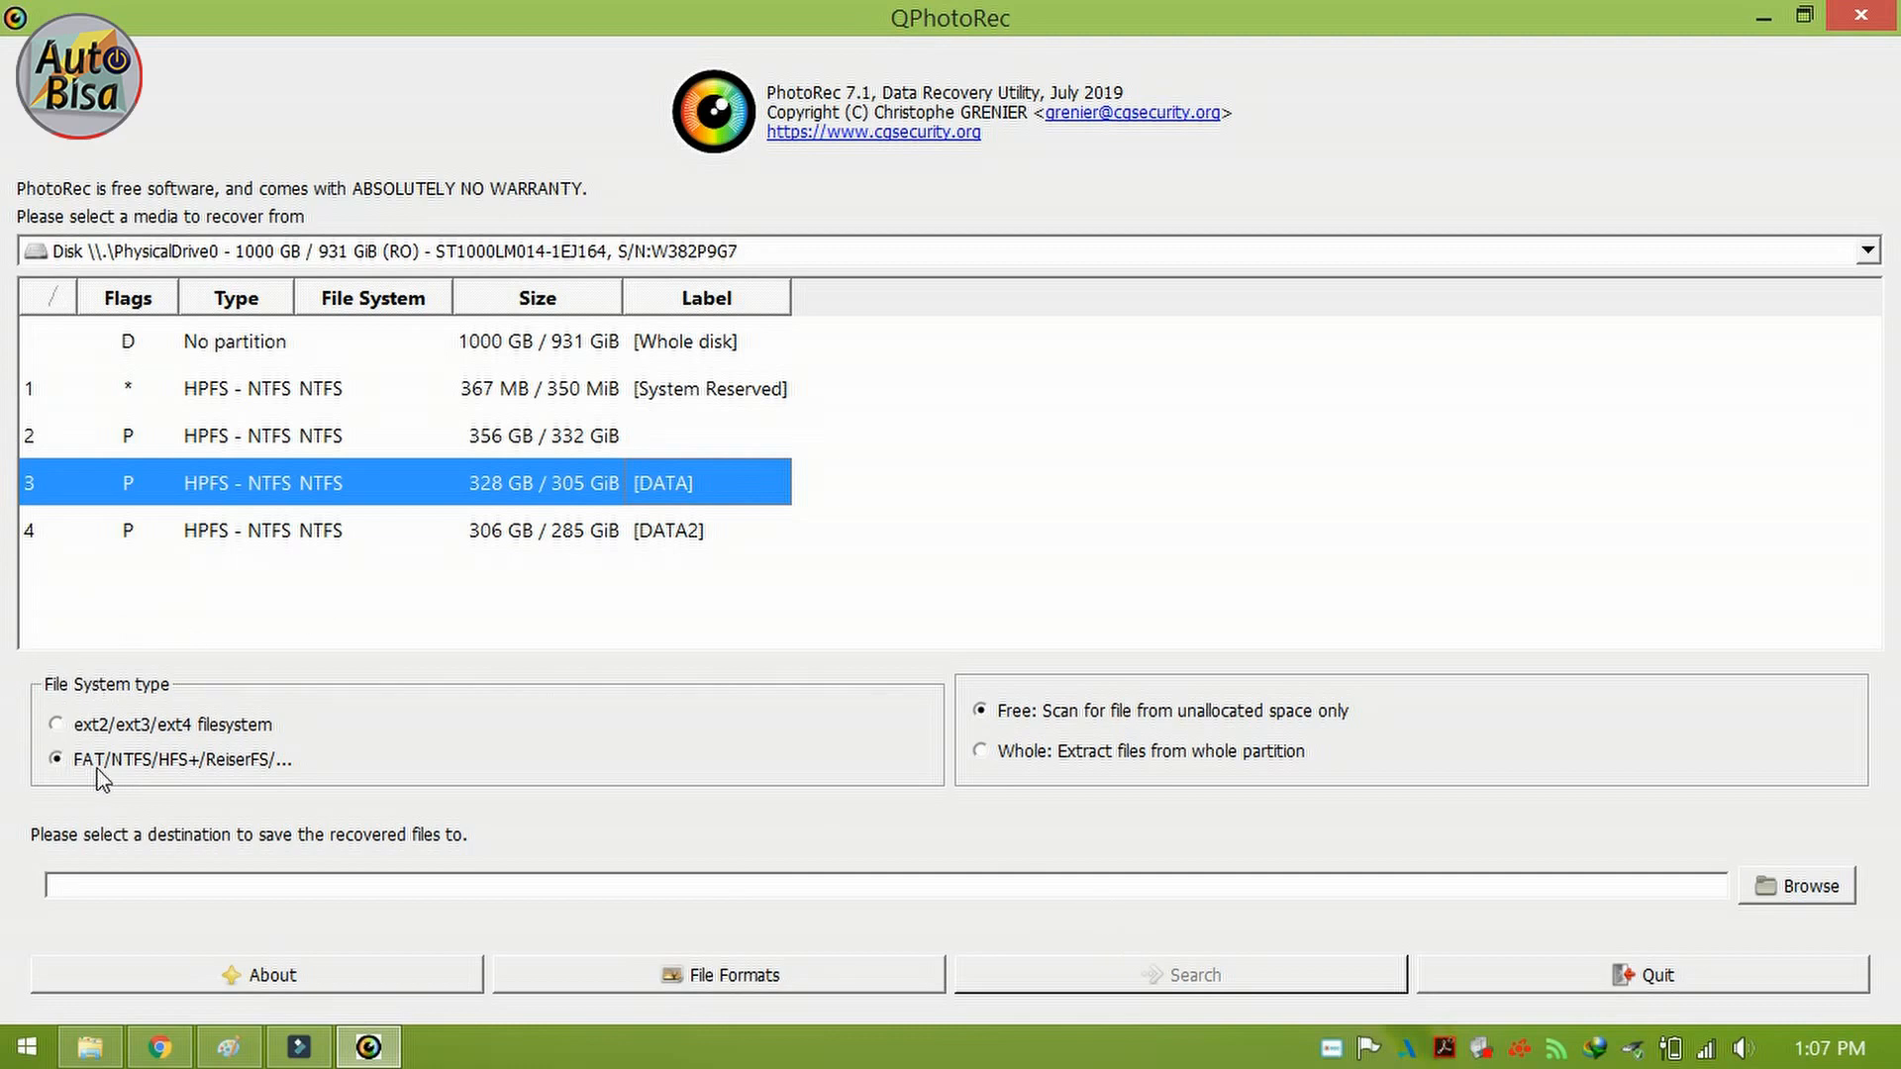
{"action": "left_click", "coordinate": [987, 759]}
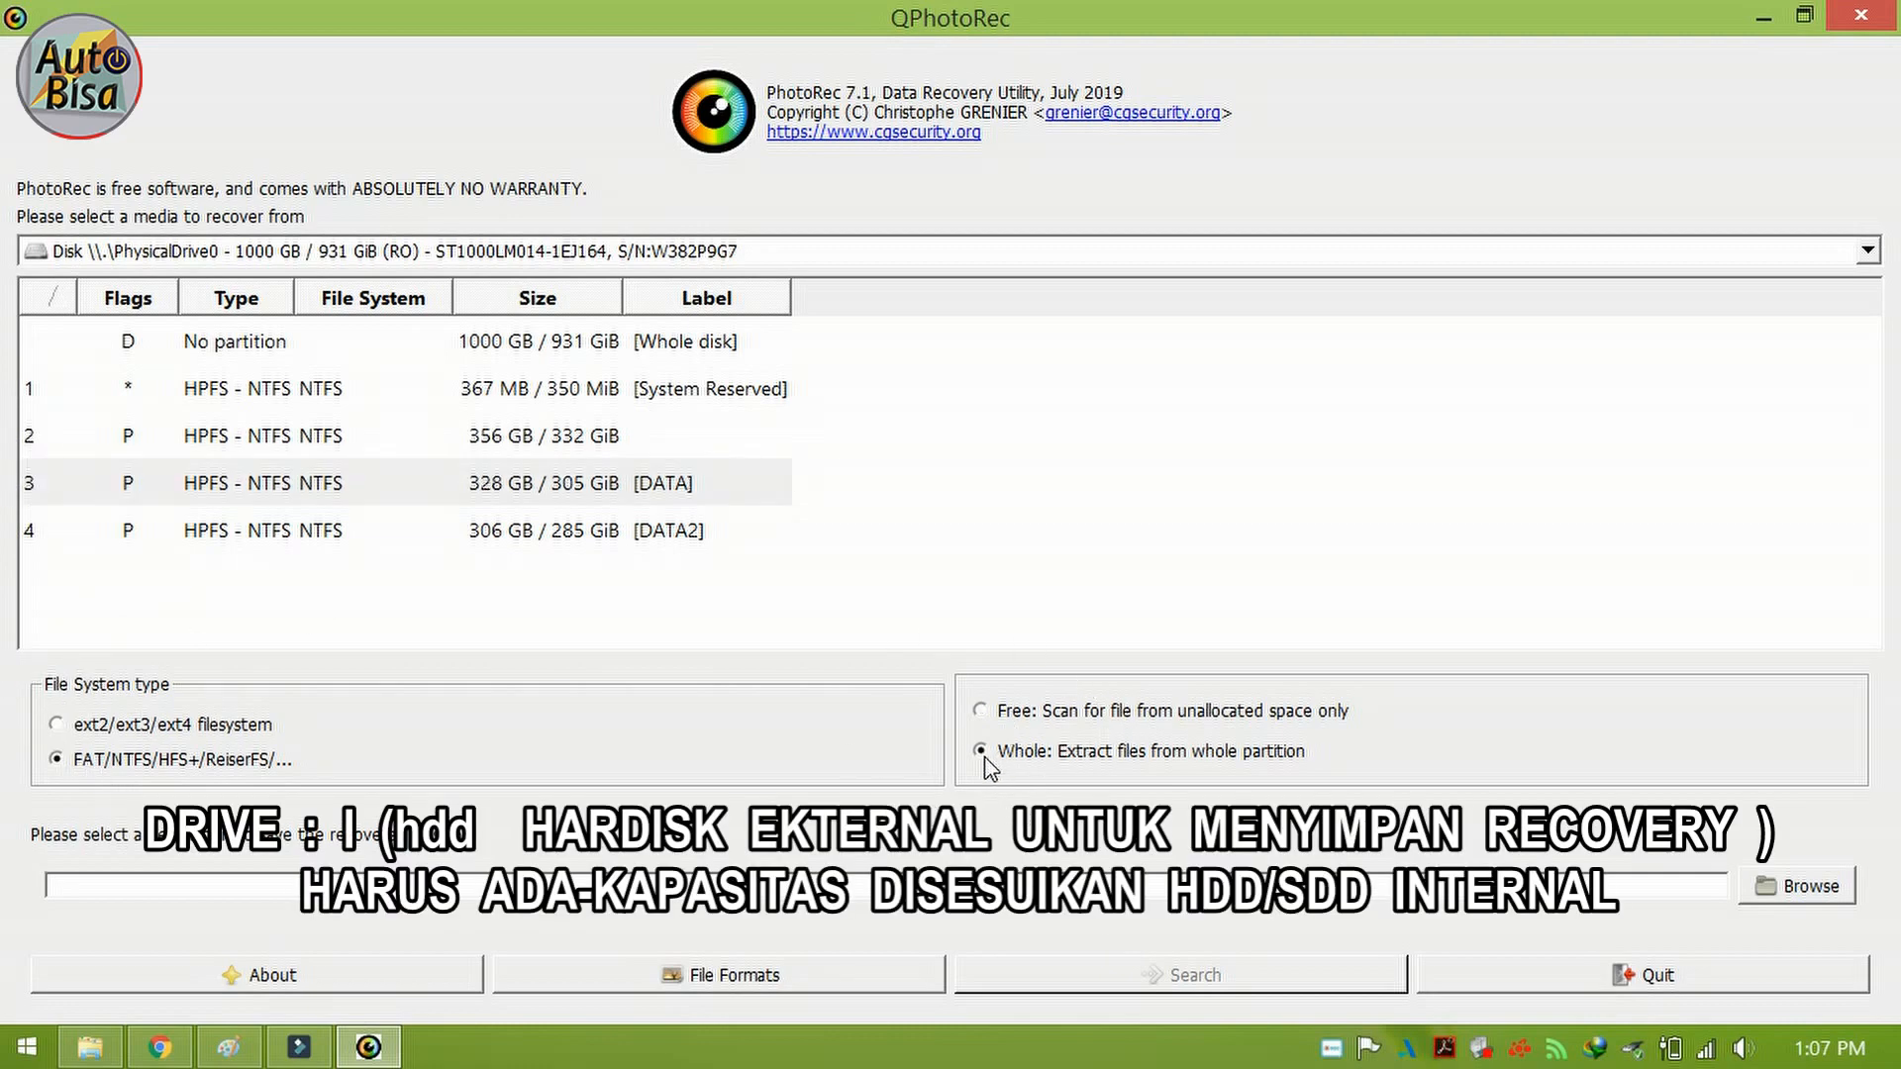
{"action": "left_click", "coordinate": [731, 493]}
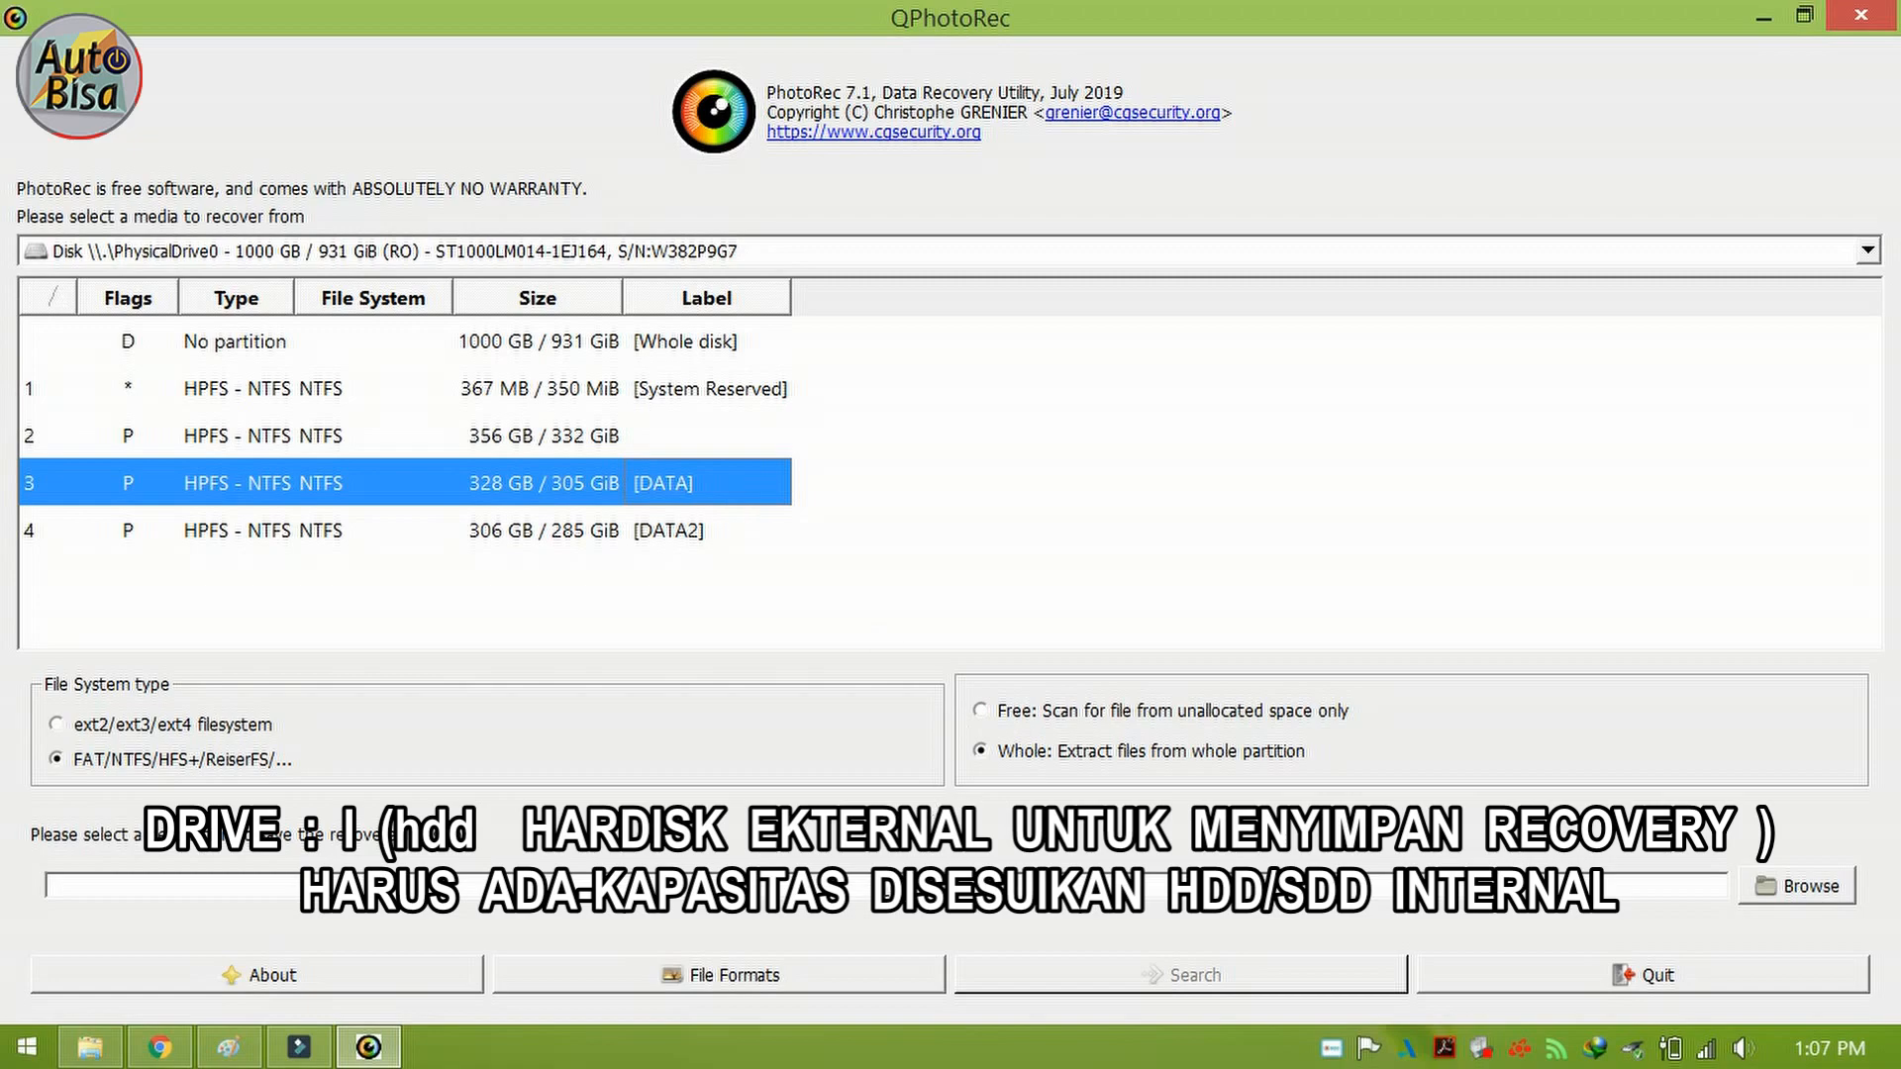
Step: Set the external I: drive as the destination for the recovered files
{"action": "left_click", "coordinate": [1802, 899]}
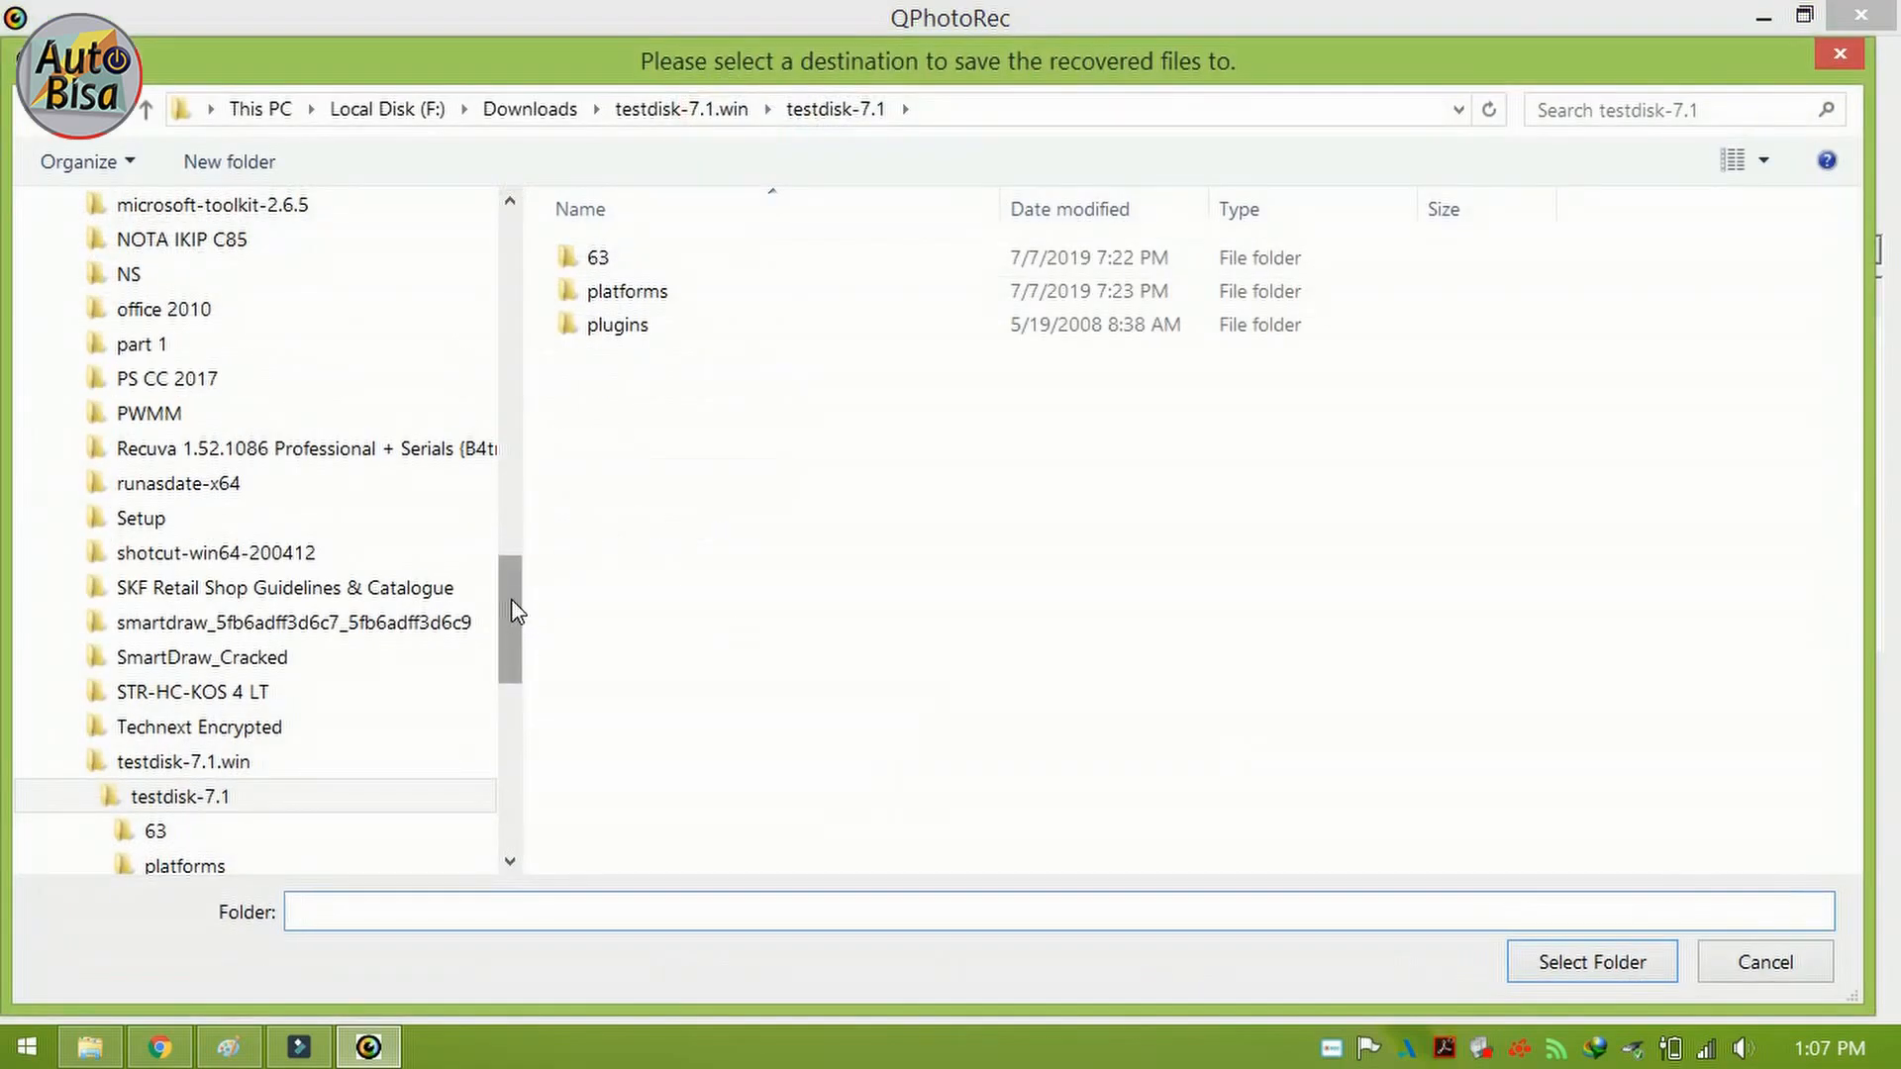
{"action": "left_click_drag", "start_coordinate": [512, 600], "coordinate": [523, 775]}
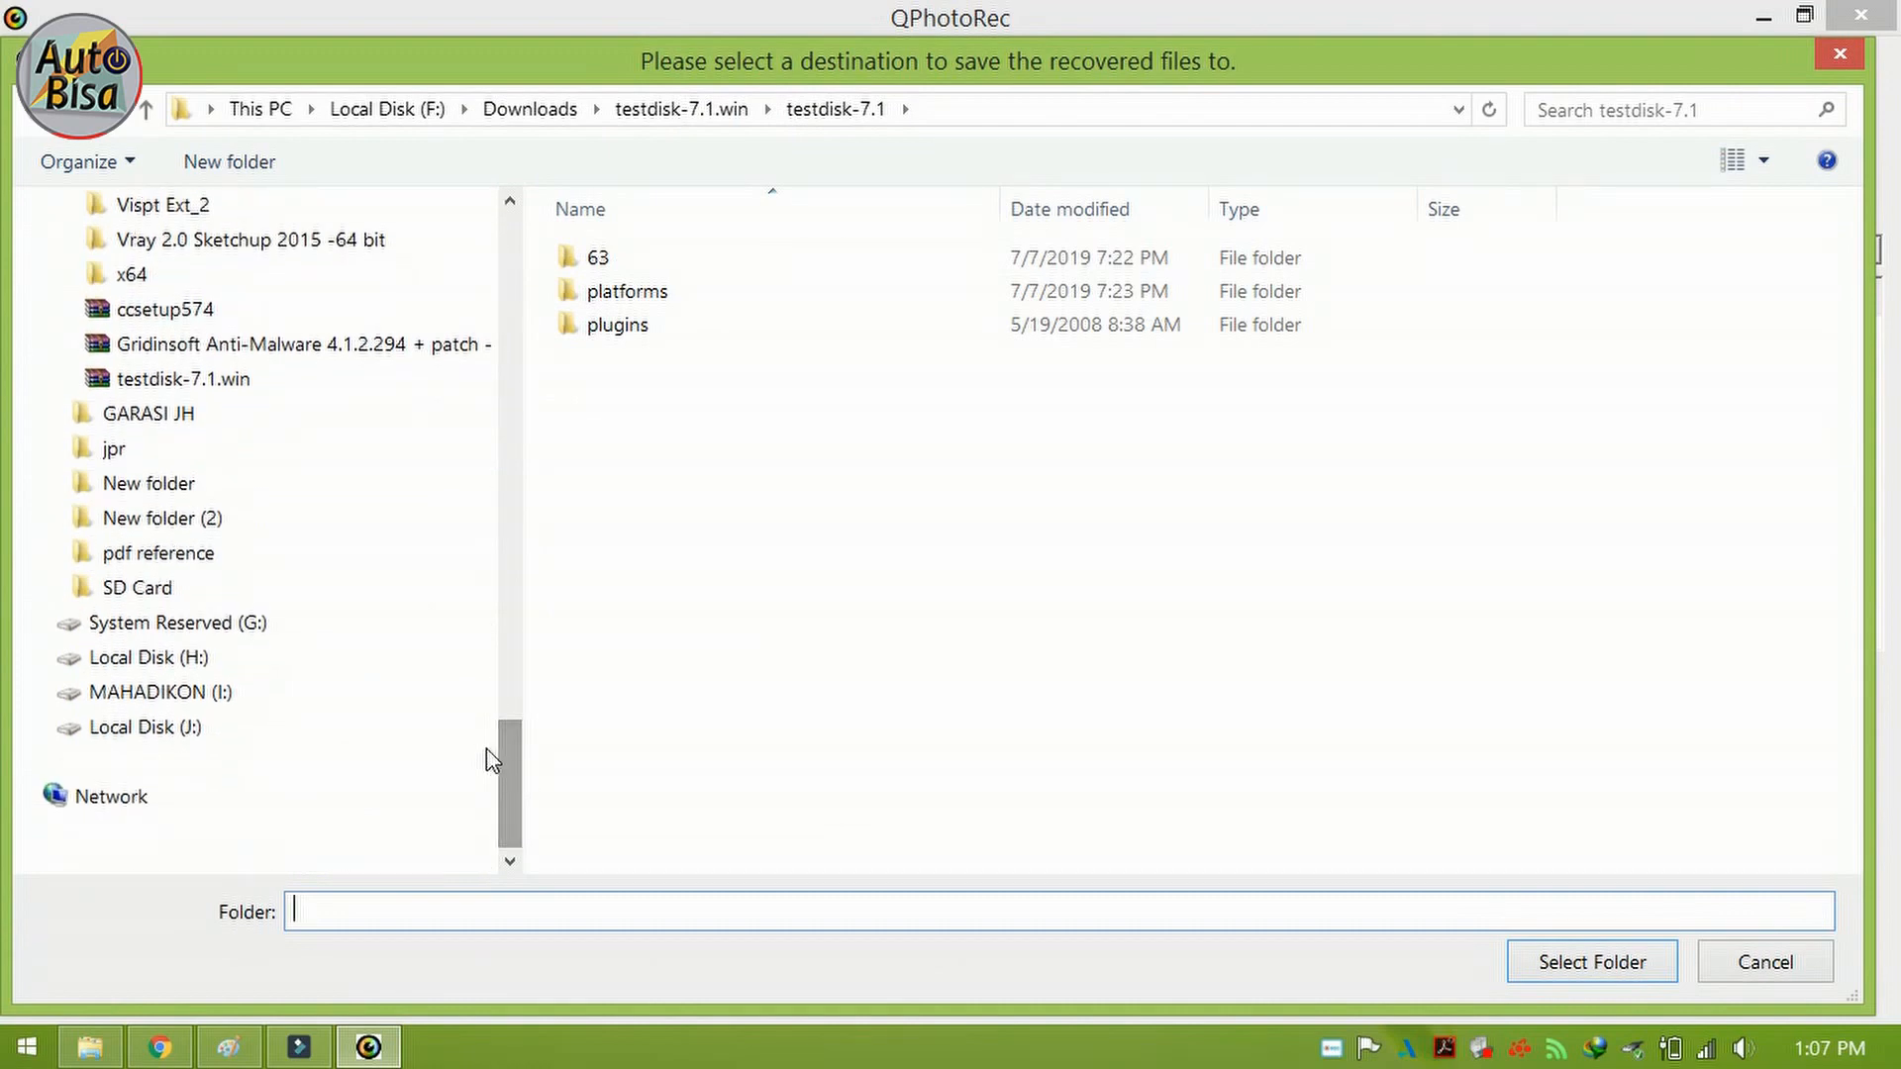
{"action": "left_click", "coordinate": [226, 696]}
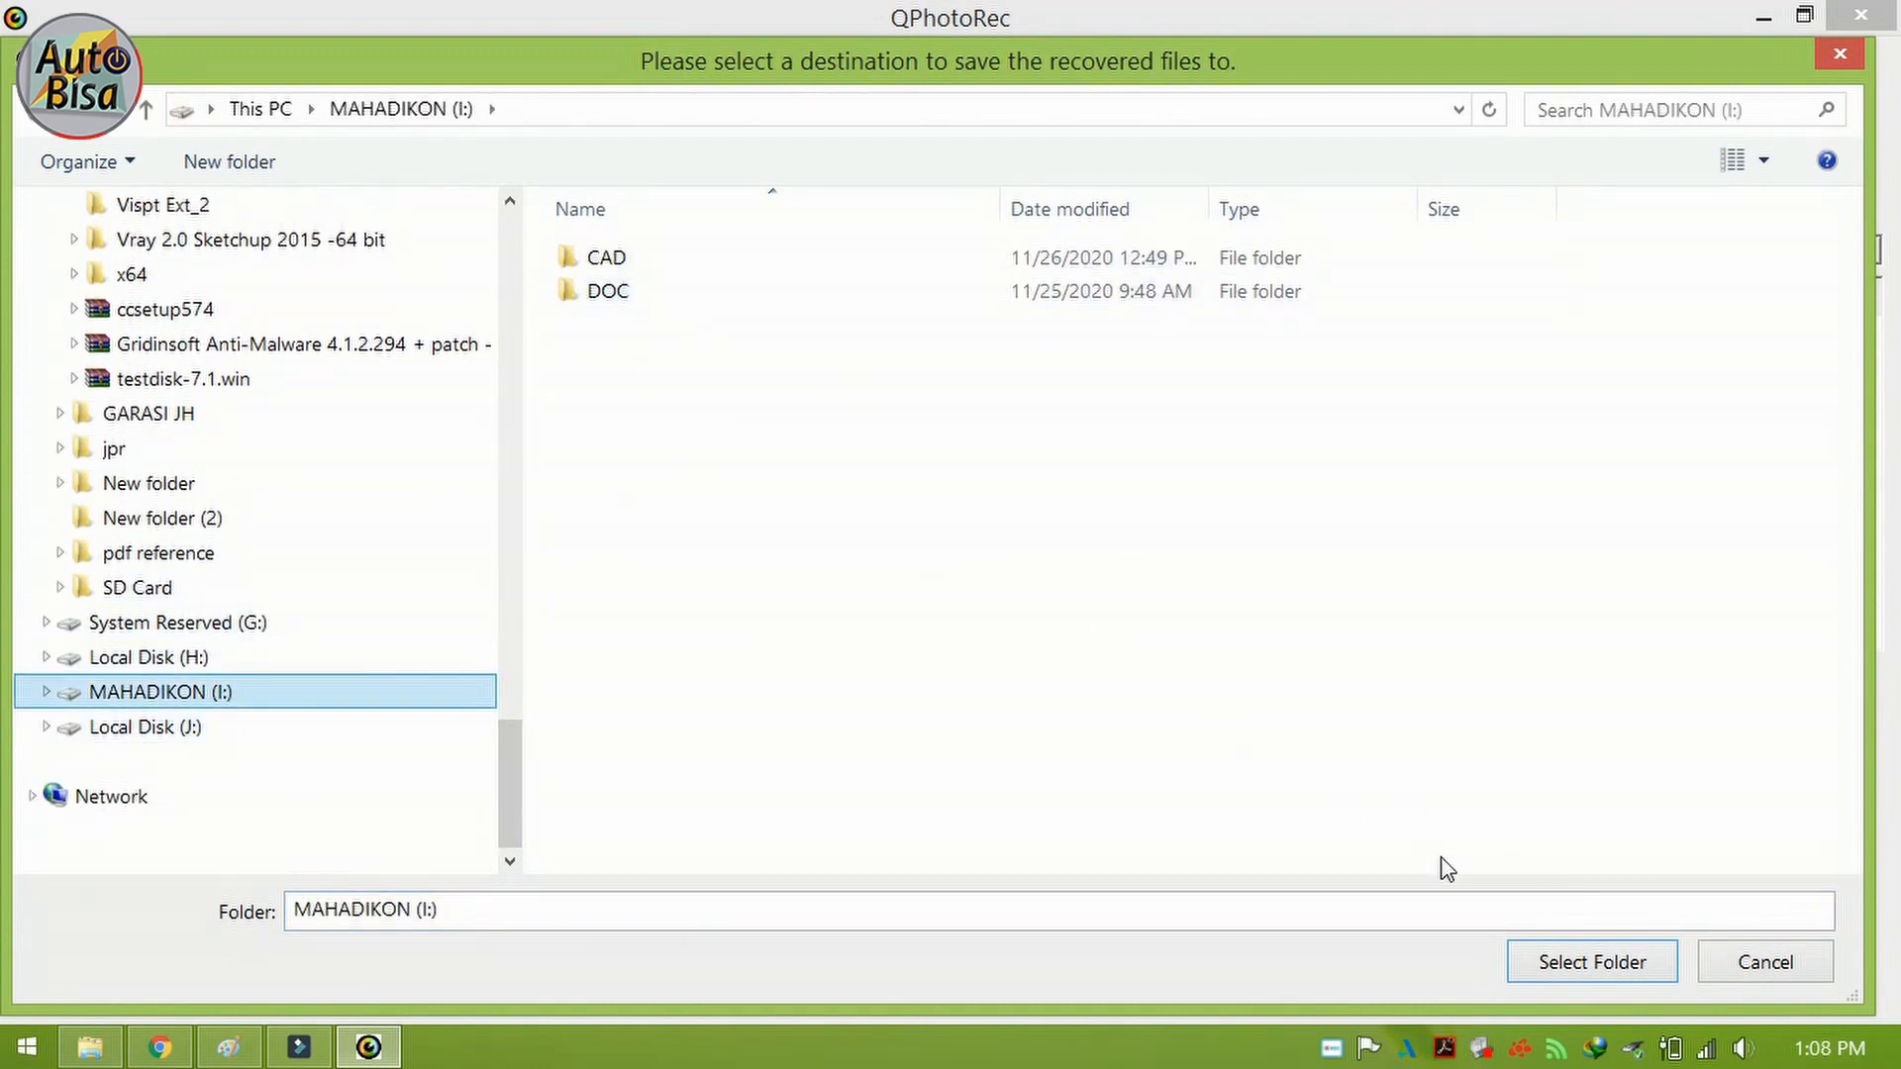
{"action": "left_click", "coordinate": [1558, 966]}
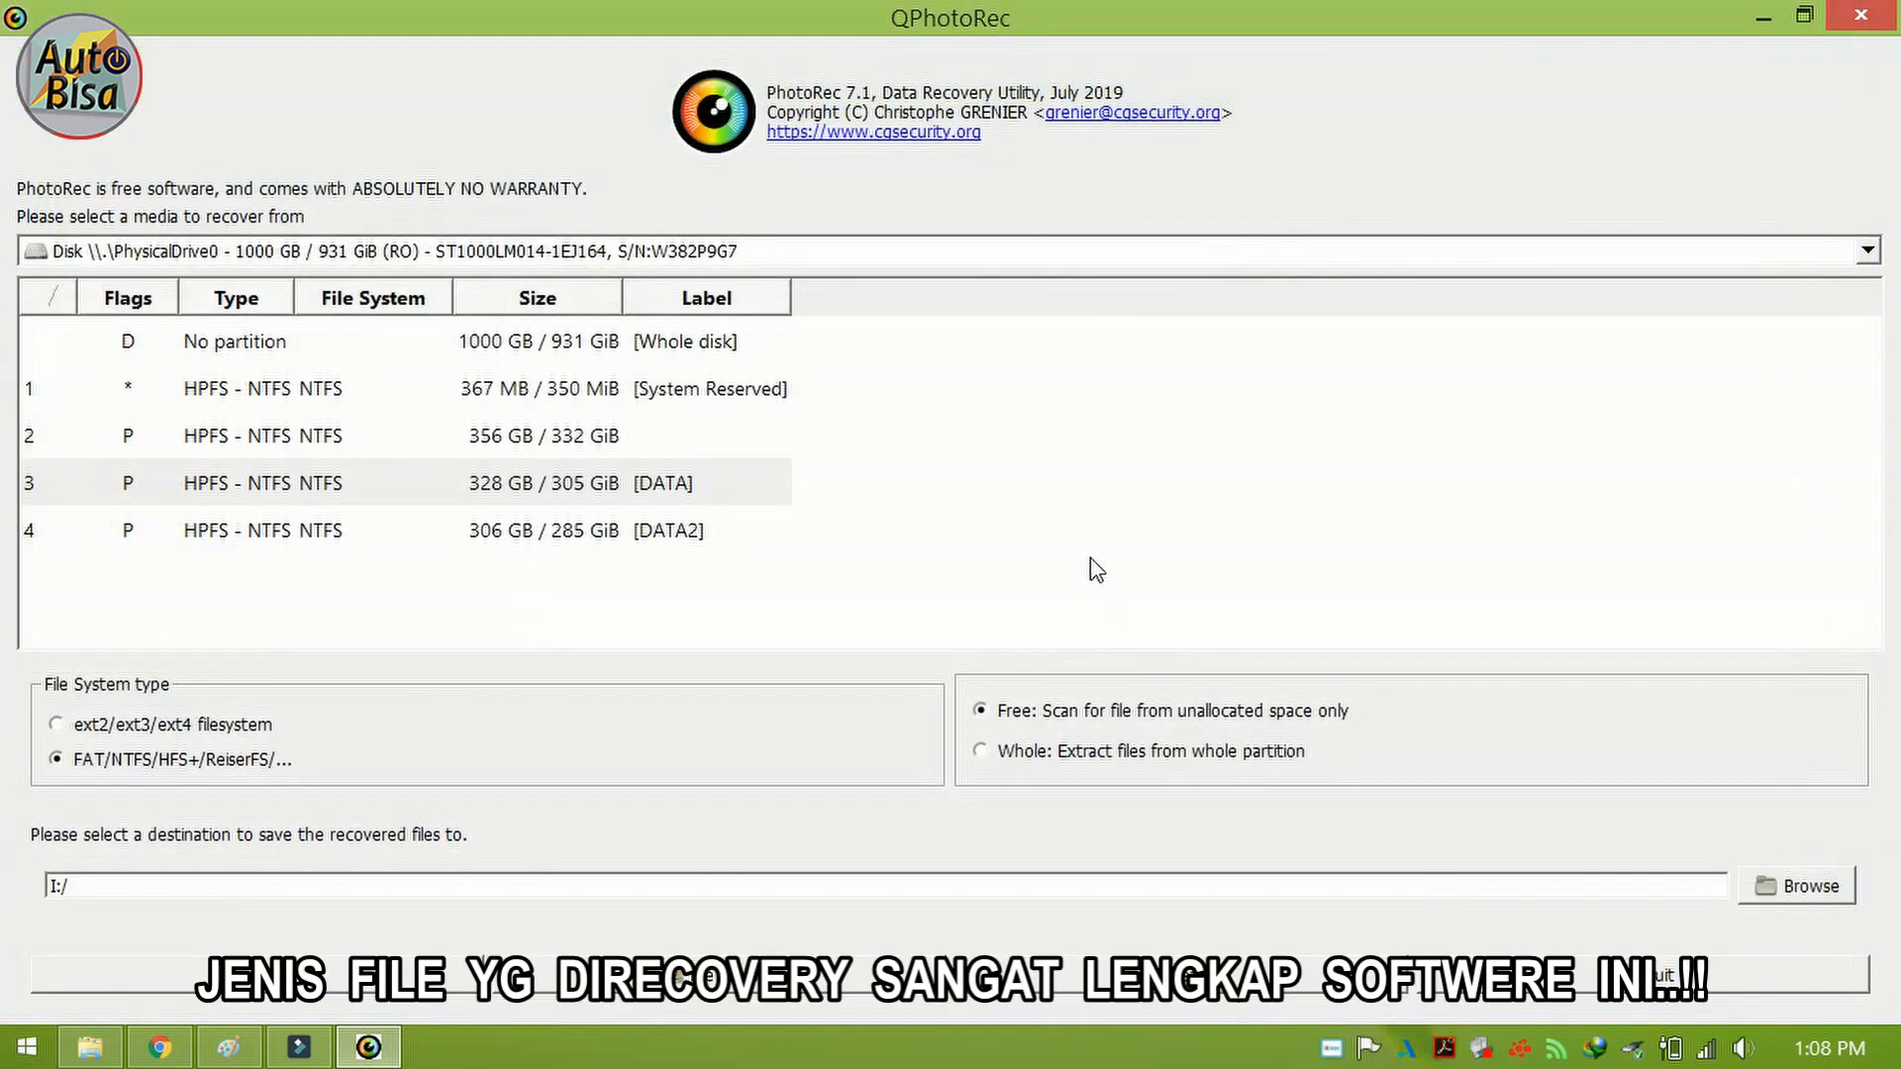
Step: Bring up the recoverable file formats in an enlarged dialog and deselect all of them
{"action": "left_click", "coordinate": [836, 976]}
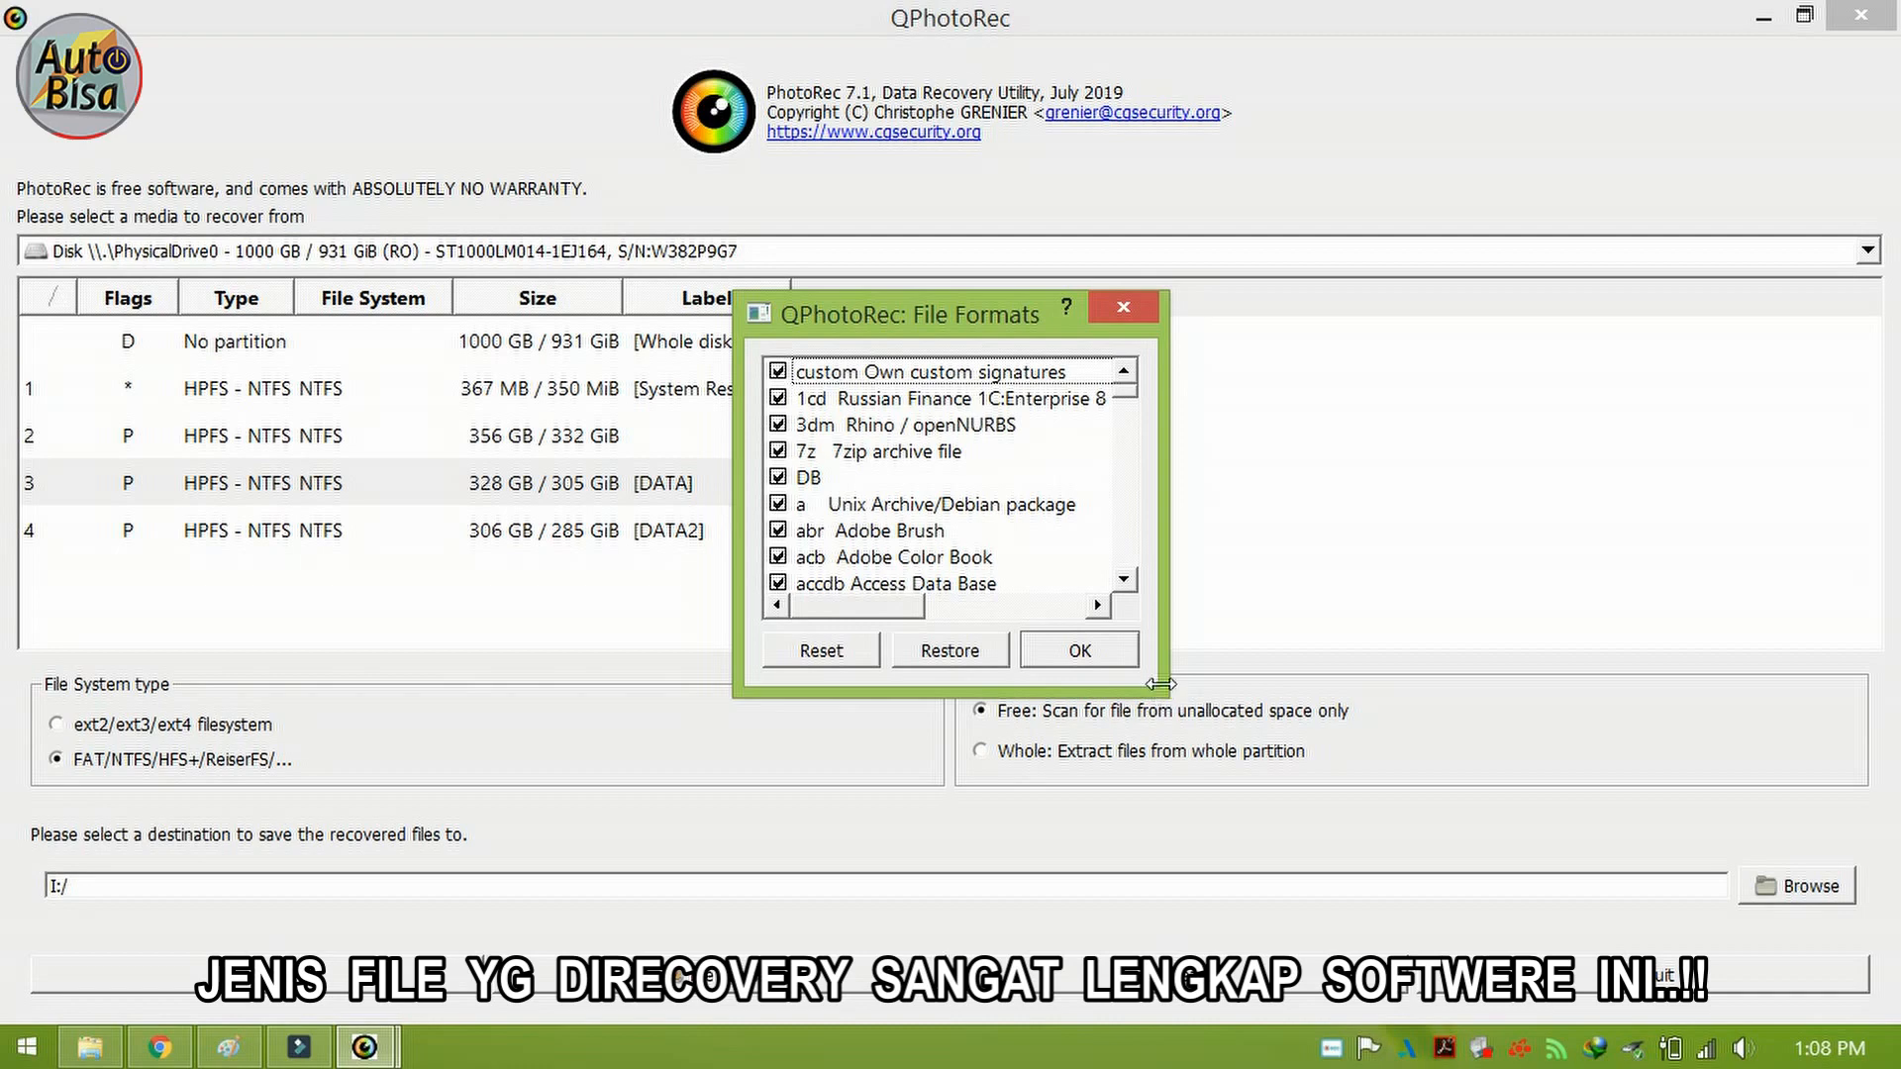
{"action": "left_click_drag", "start_coordinate": [1161, 685], "coordinate": [1574, 688]}
{"action": "left_click_drag", "start_coordinate": [1351, 699], "coordinate": [1353, 931]}
{"action": "left_click_drag", "start_coordinate": [1156, 327], "coordinate": [809, 96]}
{"action": "left_click_drag", "start_coordinate": [1221, 703], "coordinate": [1385, 871]}
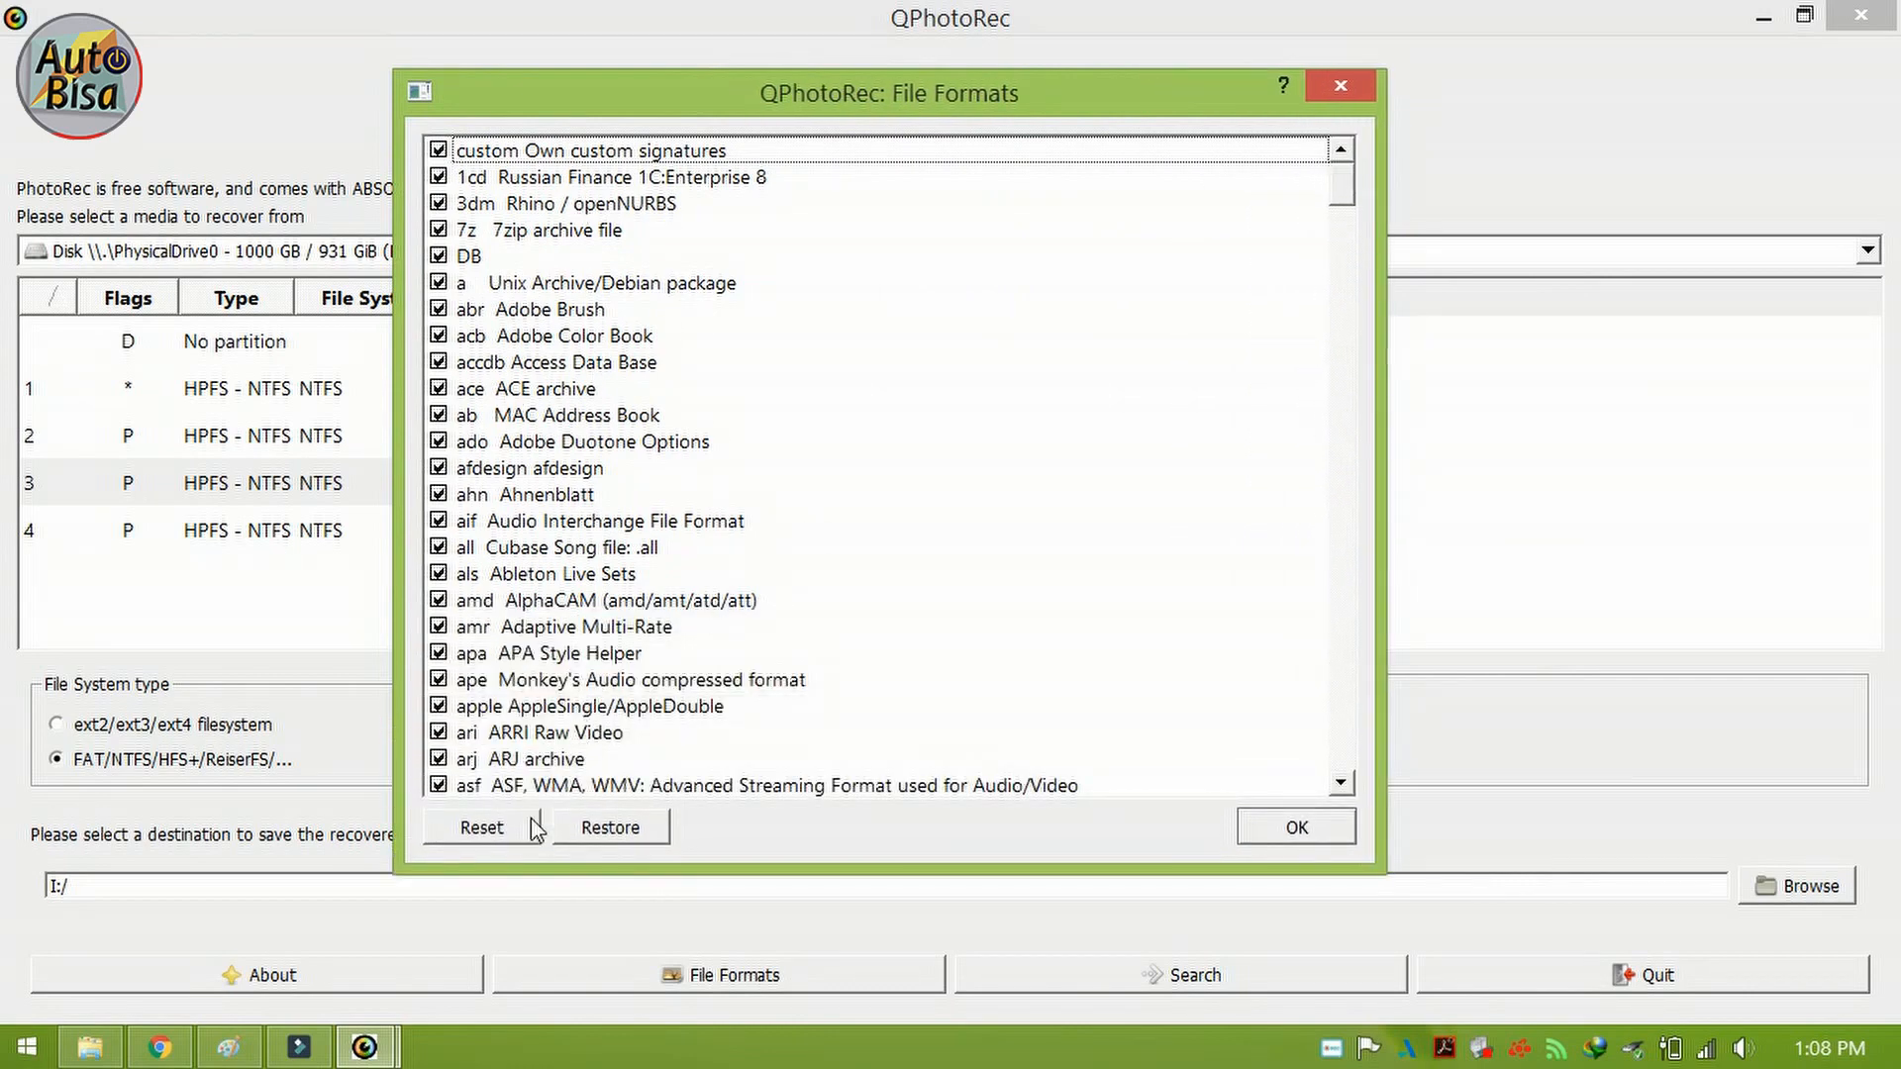
{"action": "left_click", "coordinate": [512, 838]}
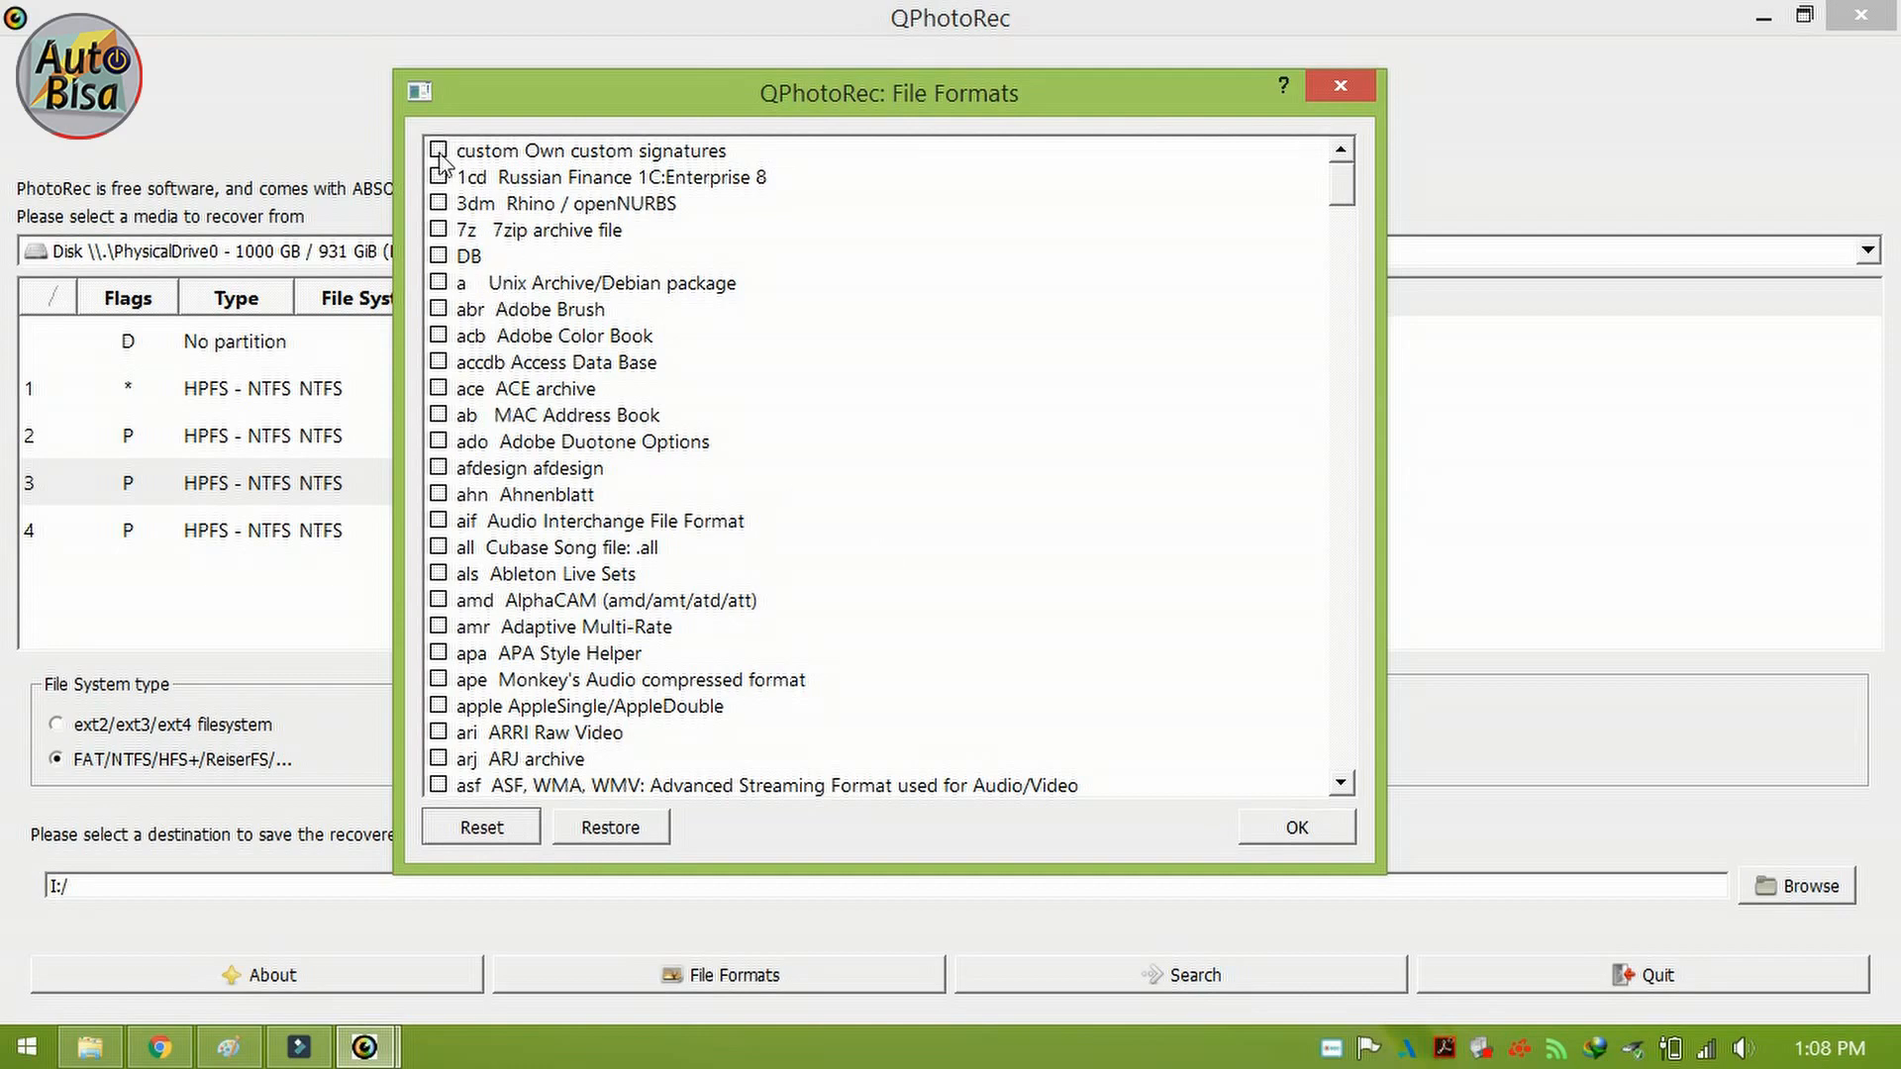
Step: Enable recovery of the gif Graphic Interchange Format in the file formats list
{"action": "scroll", "coordinate": [443, 386], "scroll_direction": "down", "scroll_amount": 3}
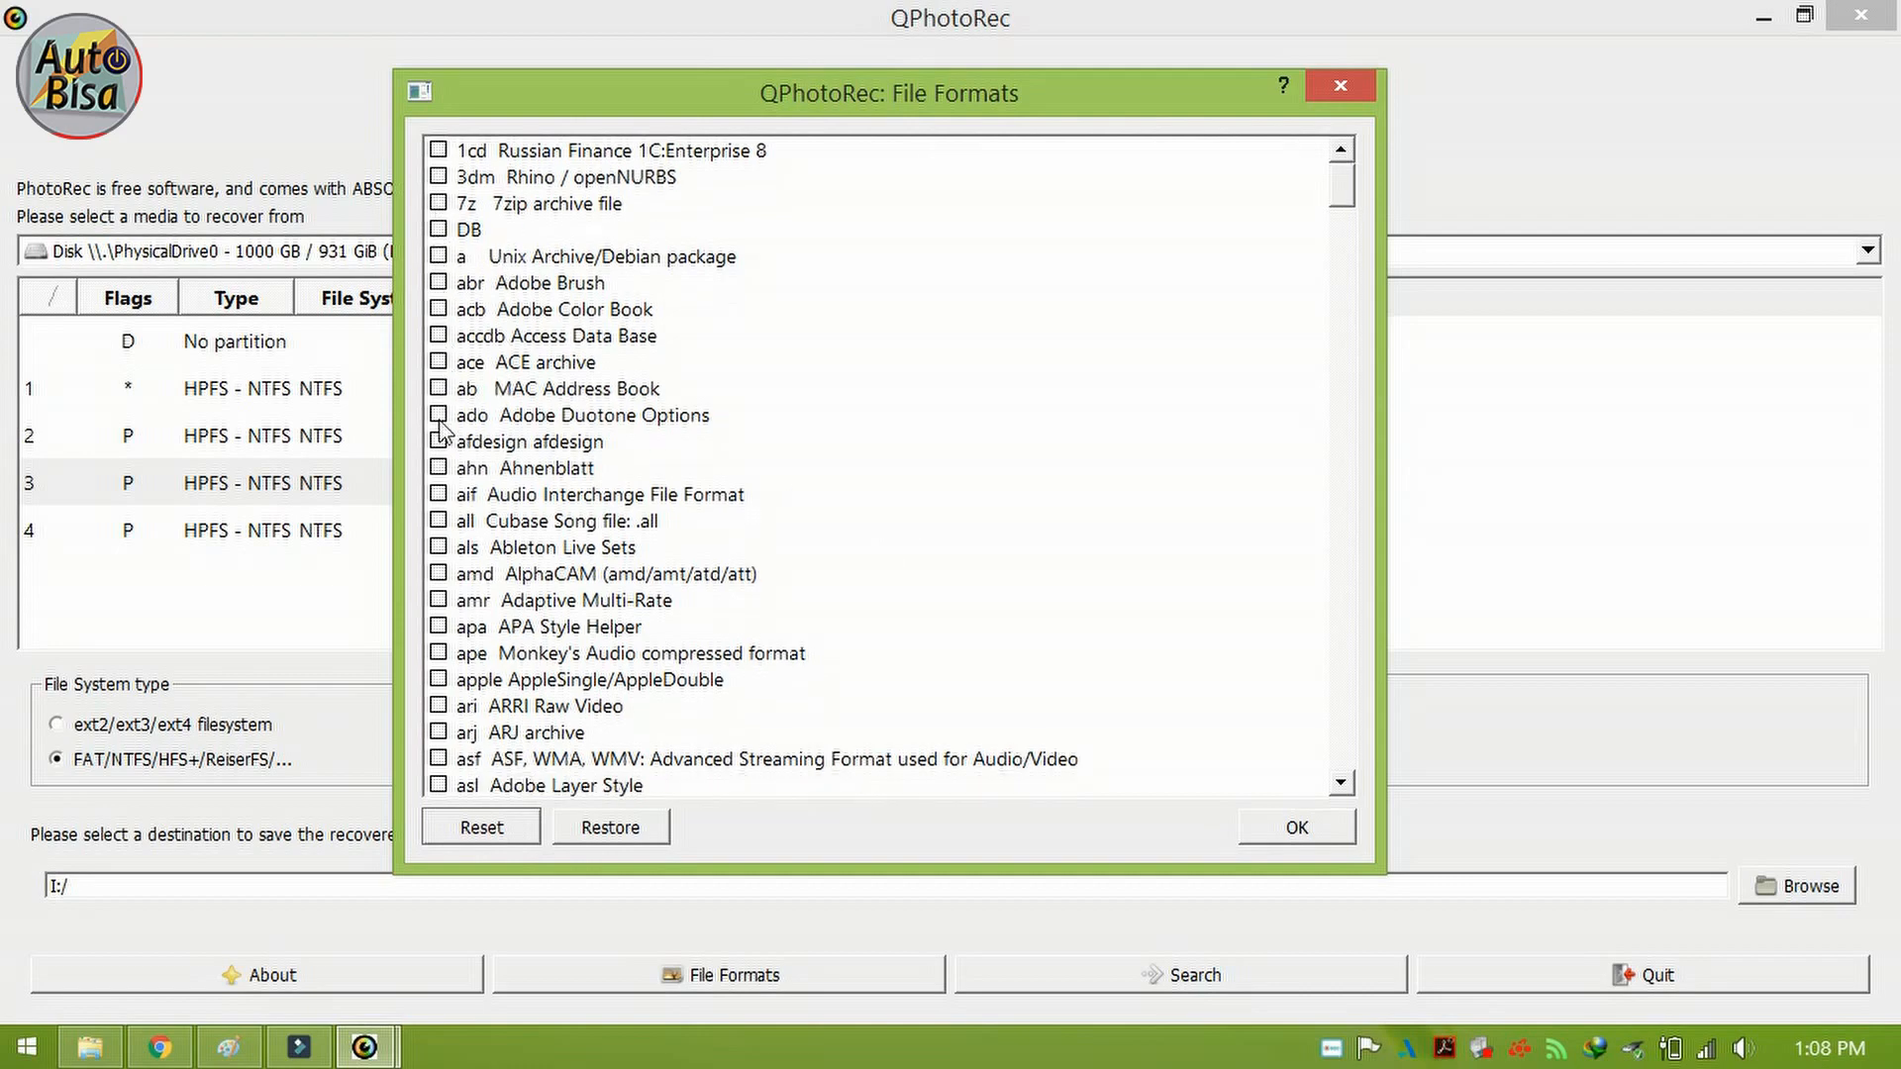
{"action": "scroll", "coordinate": [439, 426], "scroll_direction": "down", "scroll_amount": 4}
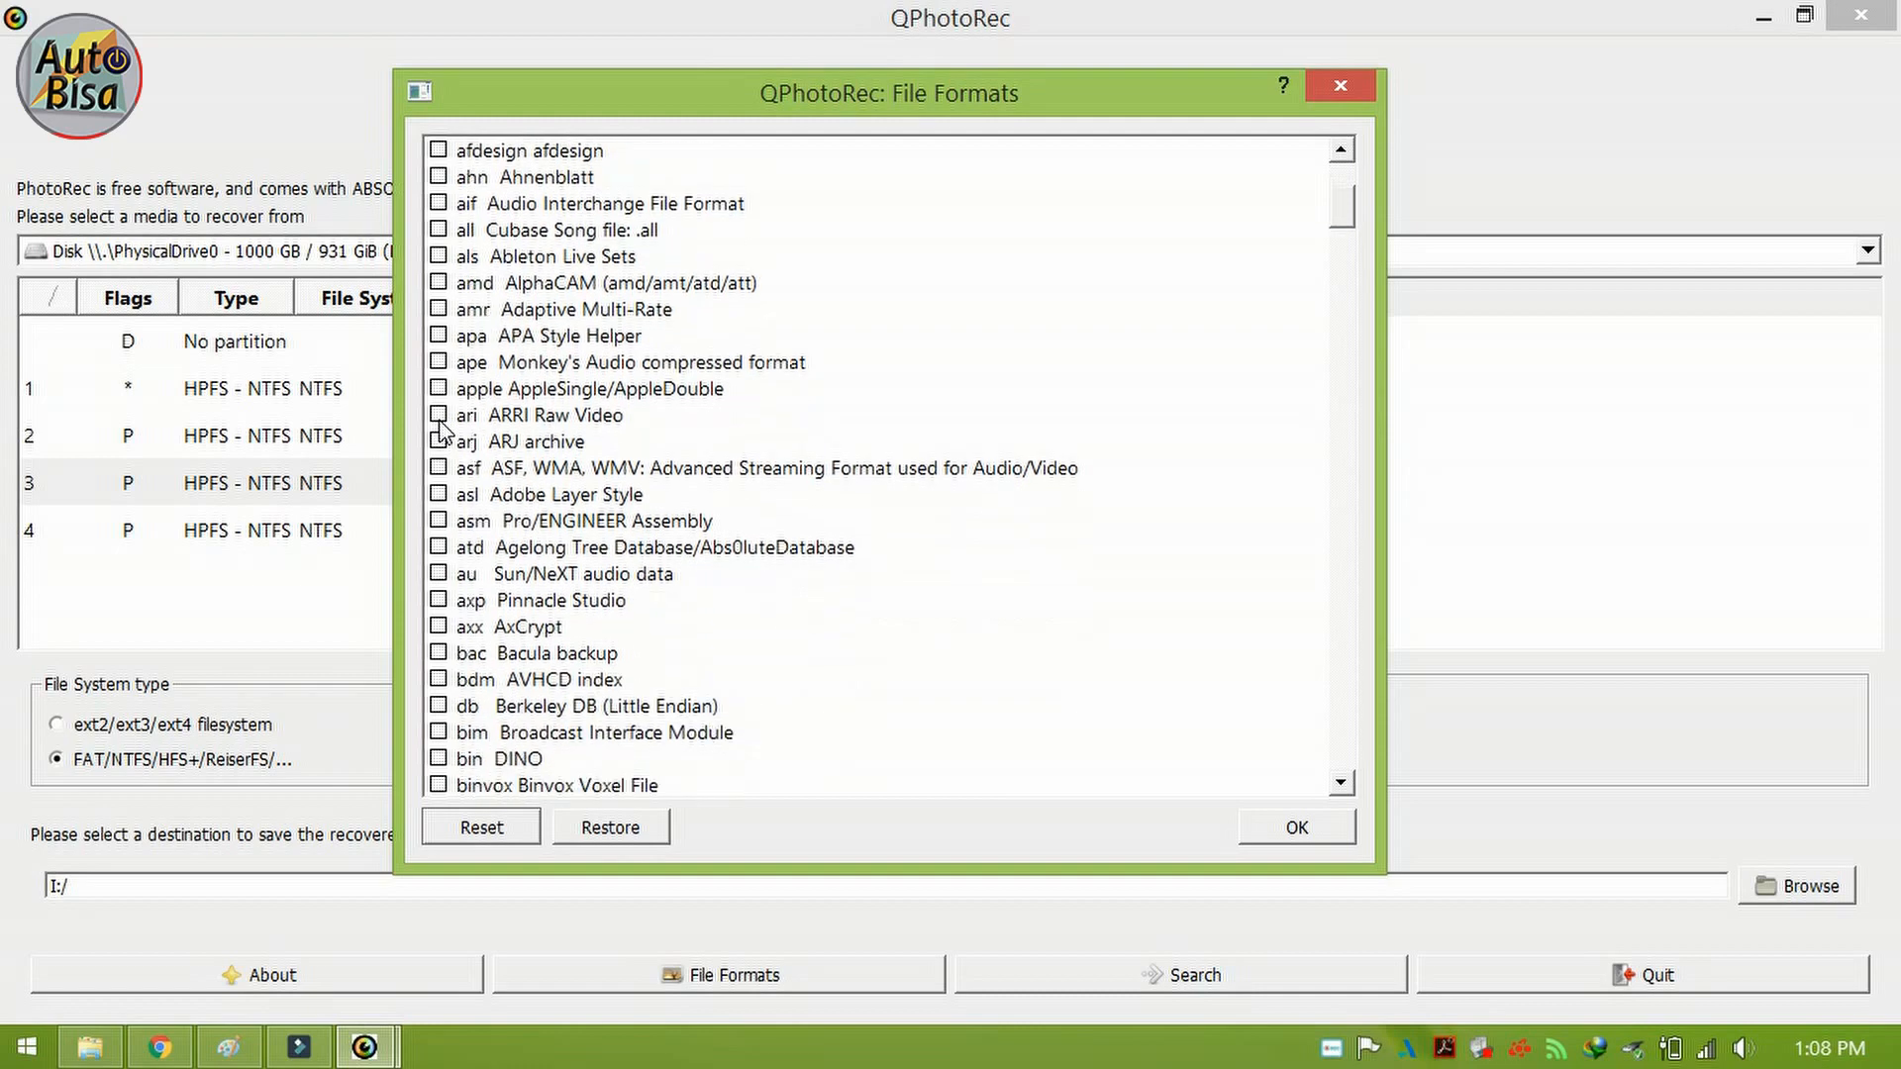
{"action": "scroll", "coordinate": [442, 428], "scroll_direction": "down", "scroll_amount": 6}
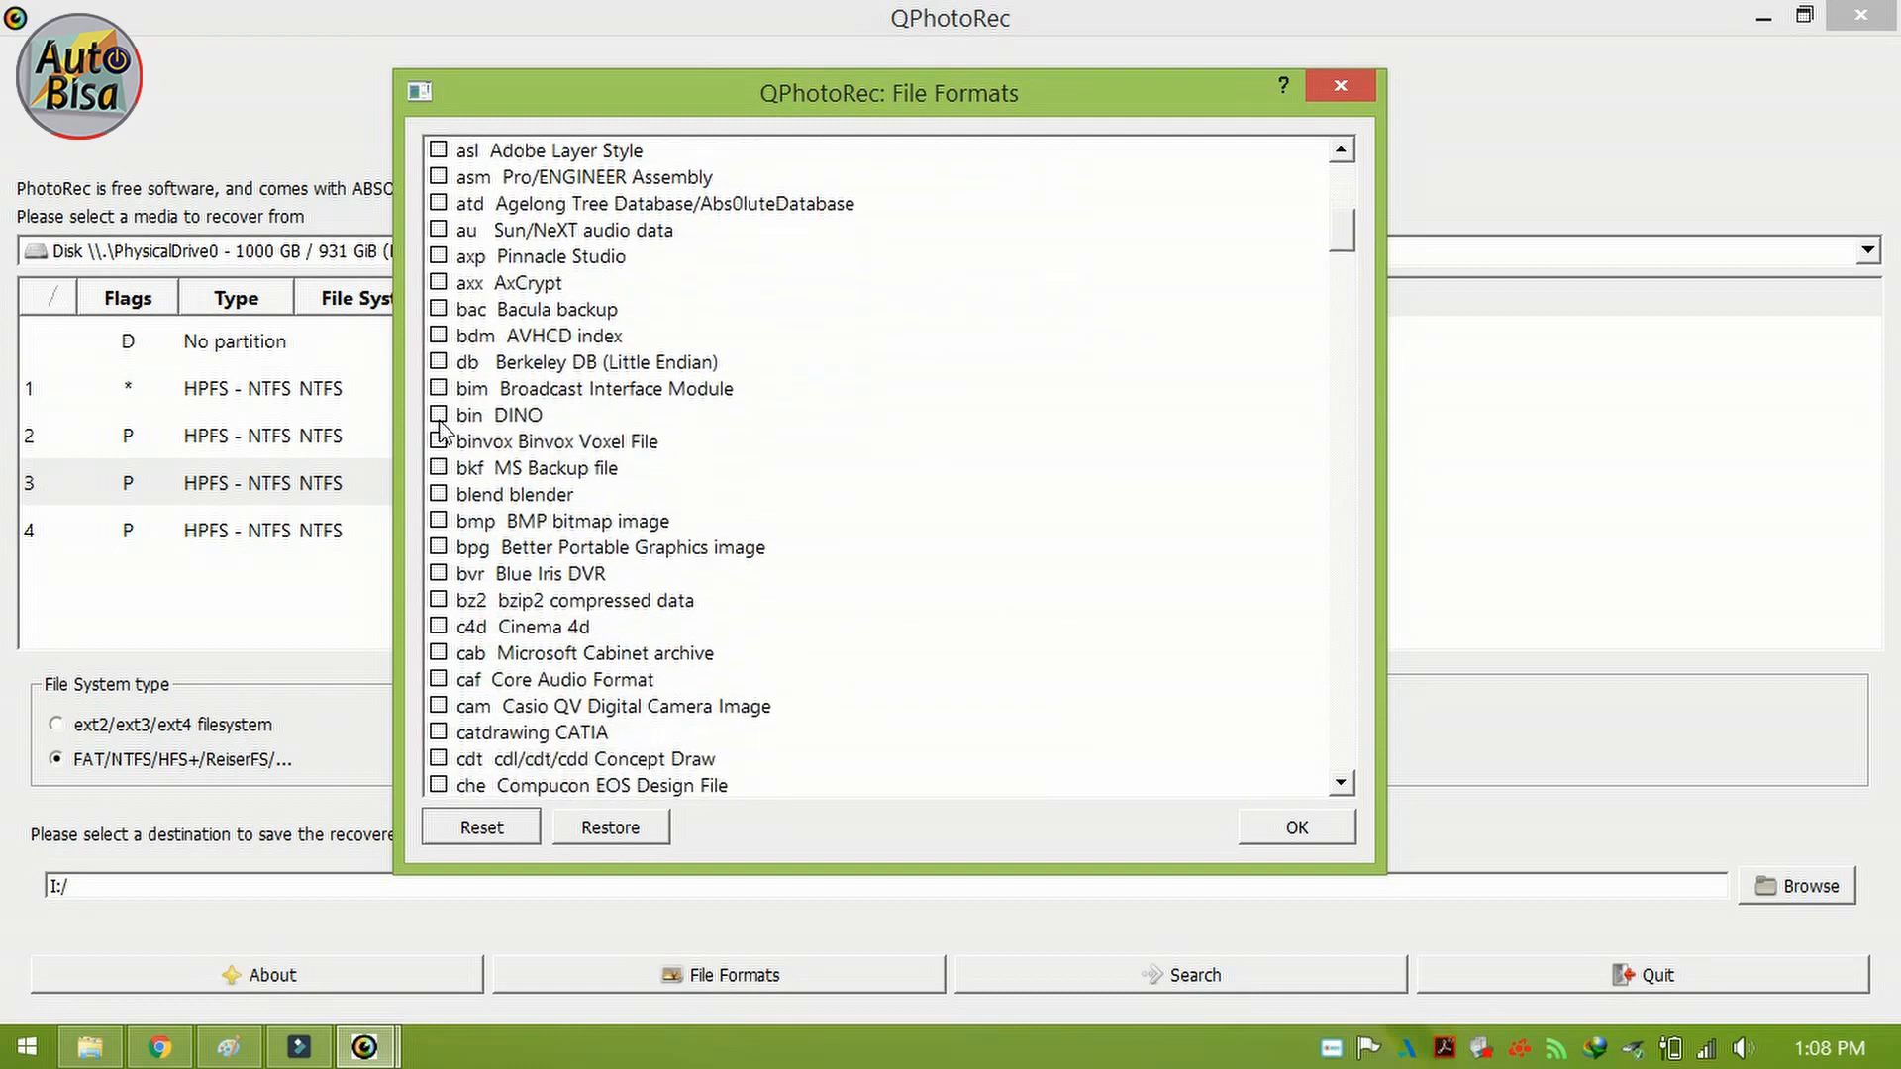
{"action": "scroll", "coordinate": [442, 428], "scroll_direction": "down", "scroll_amount": 8}
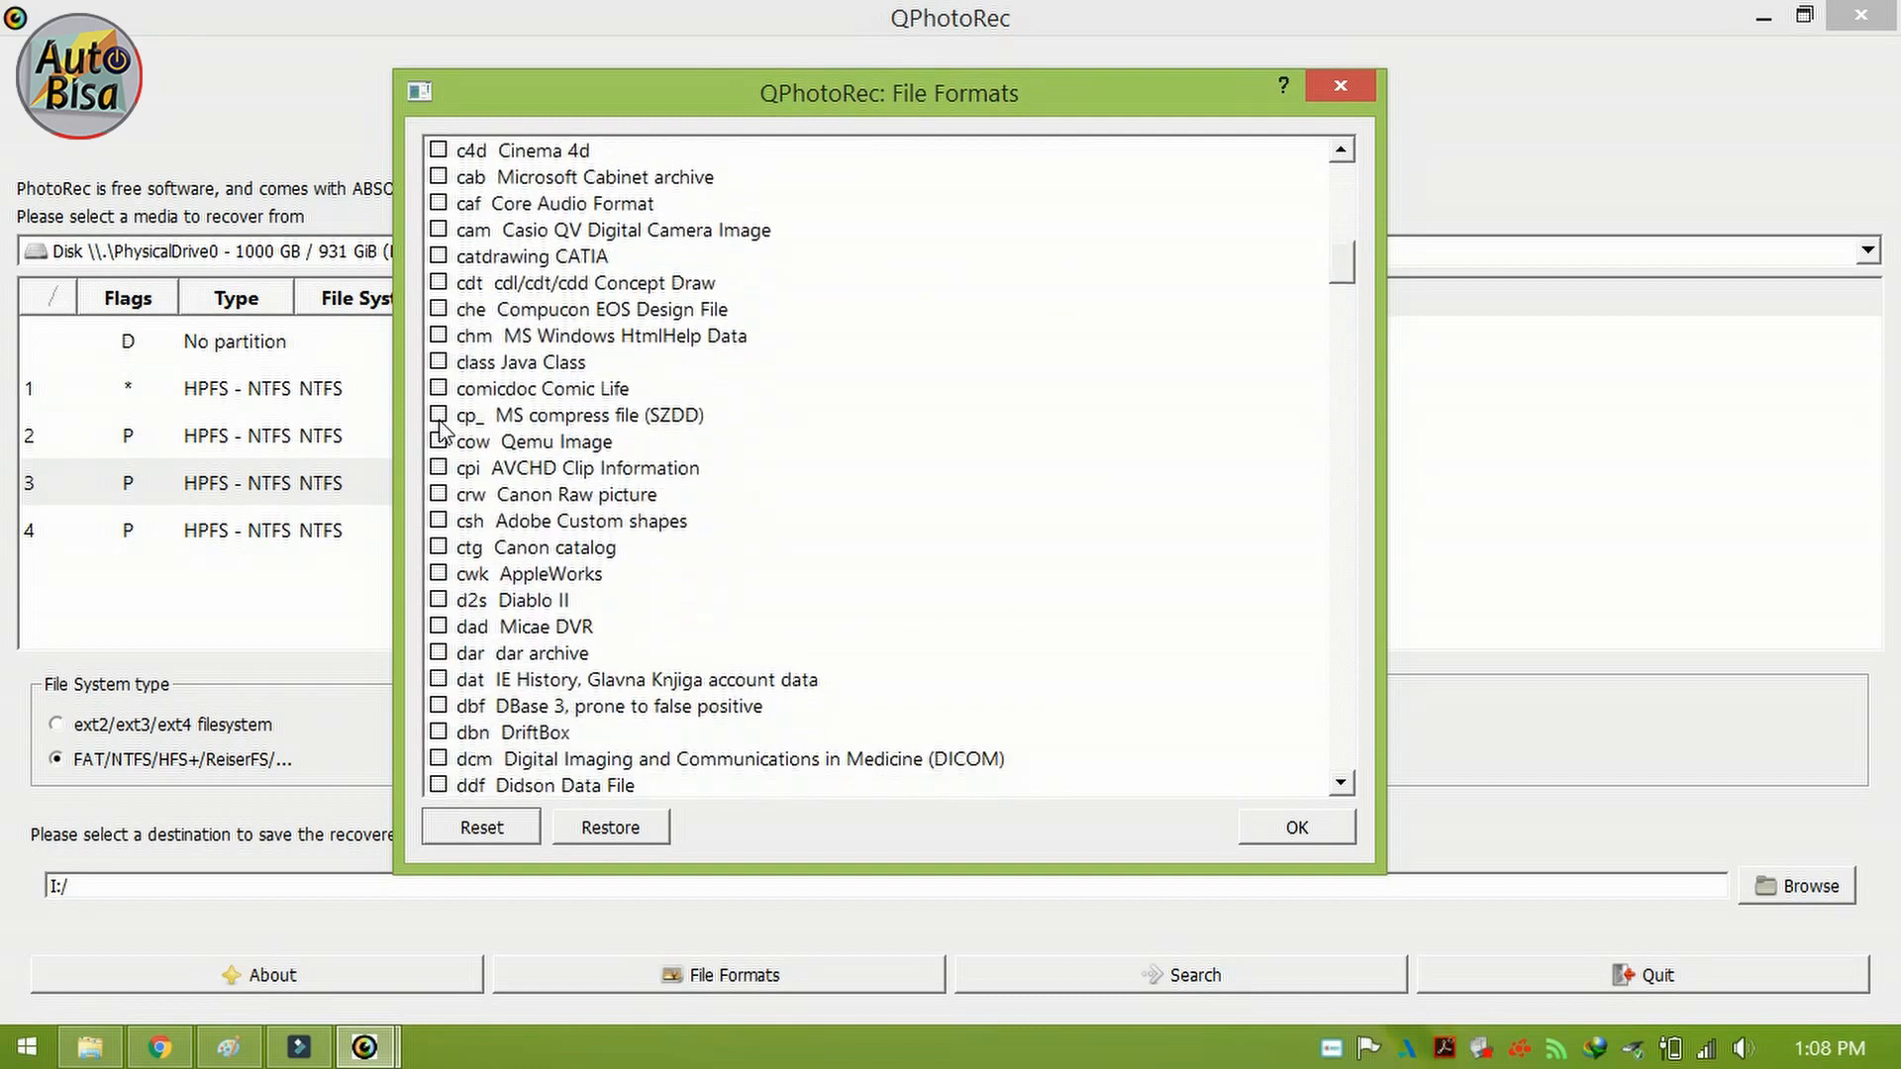
{"action": "scroll", "coordinate": [443, 427], "scroll_direction": "down", "scroll_amount": 8}
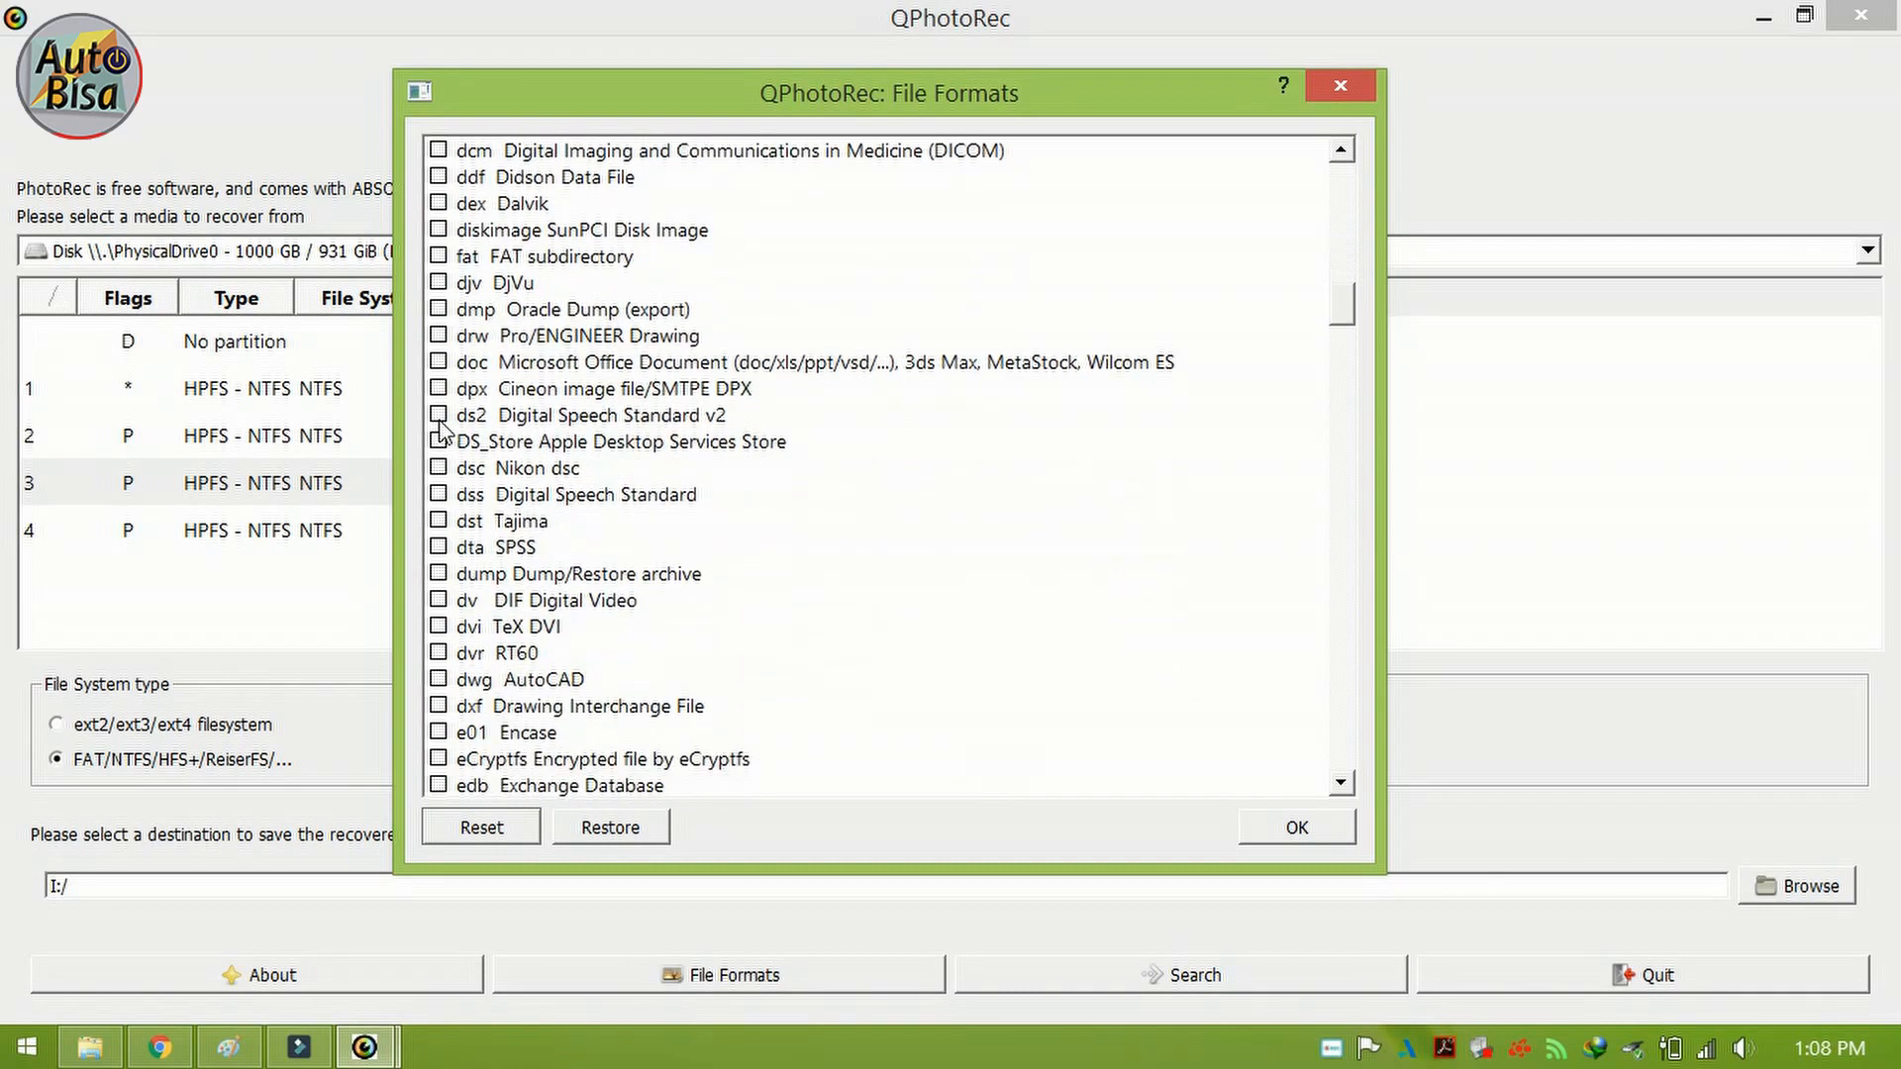
{"action": "scroll", "coordinate": [442, 428], "scroll_direction": "down", "scroll_amount": 5}
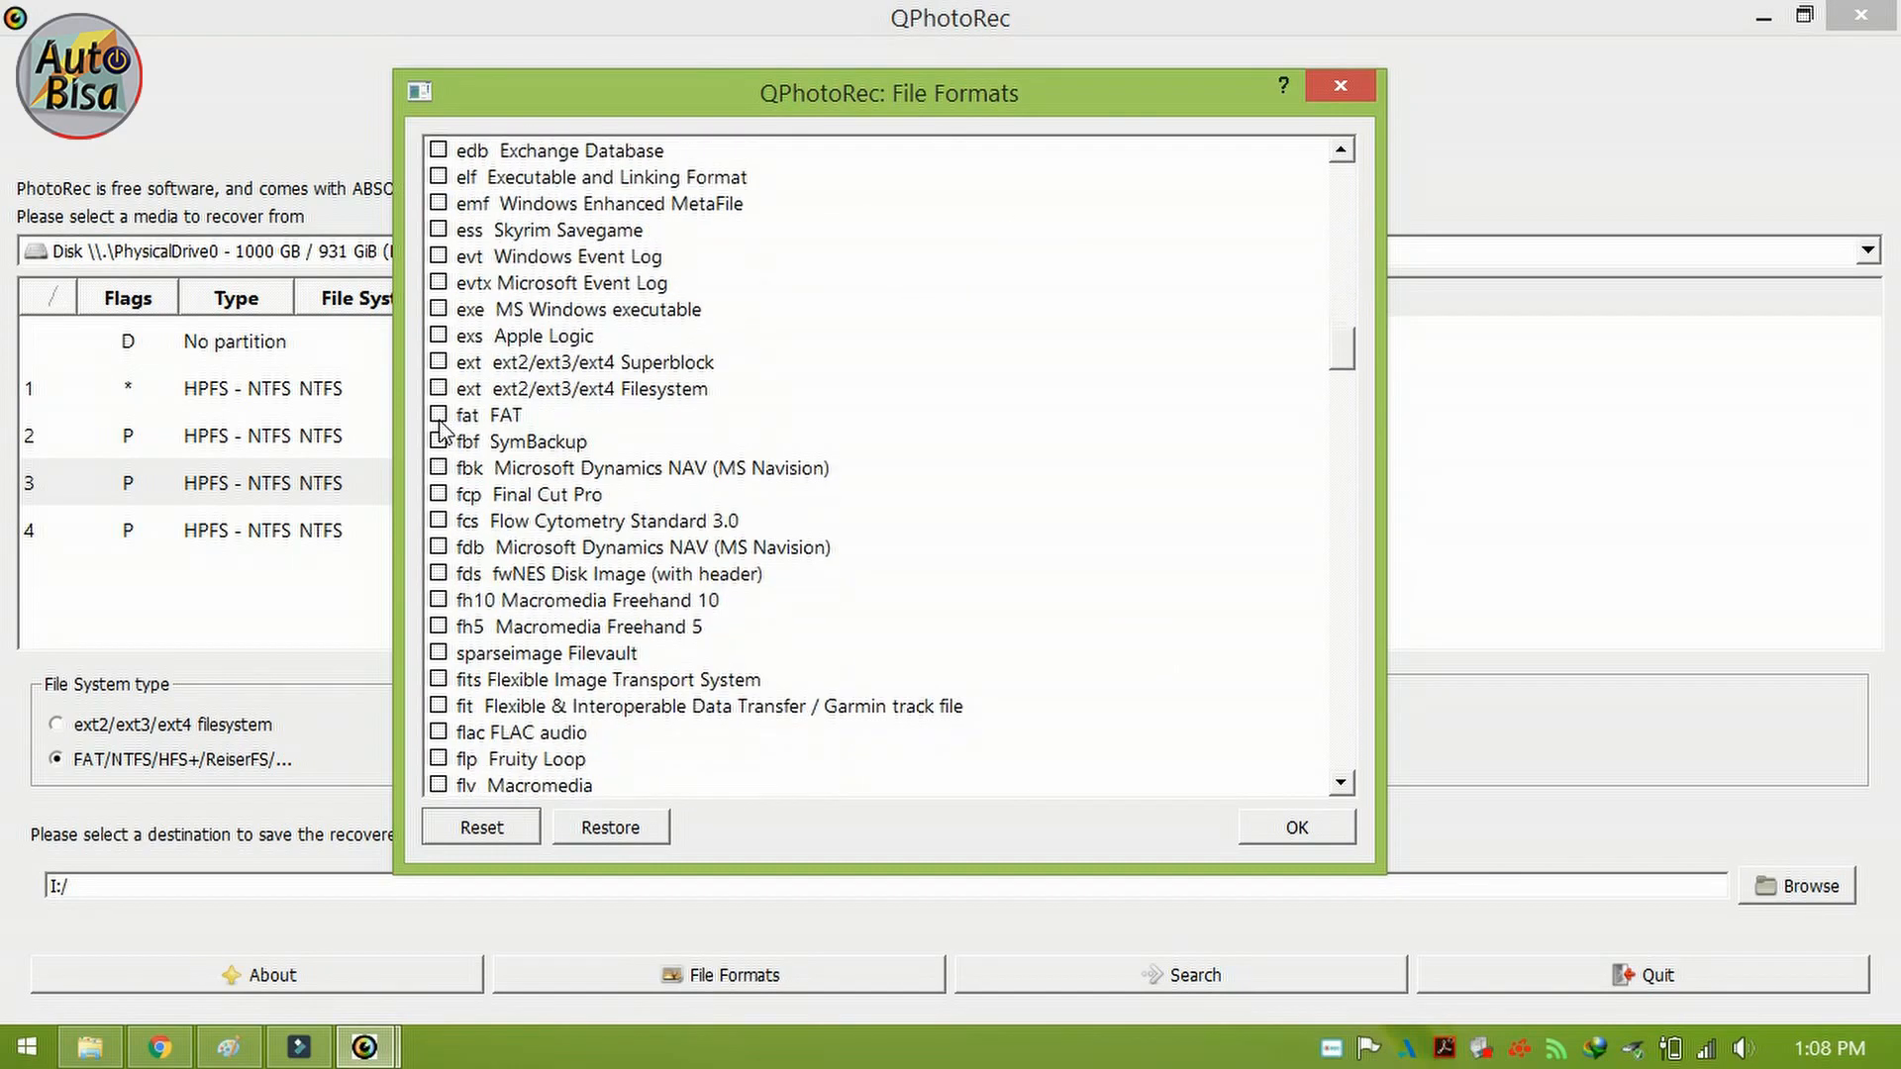
{"action": "scroll", "coordinate": [441, 428], "scroll_direction": "down", "scroll_amount": 2}
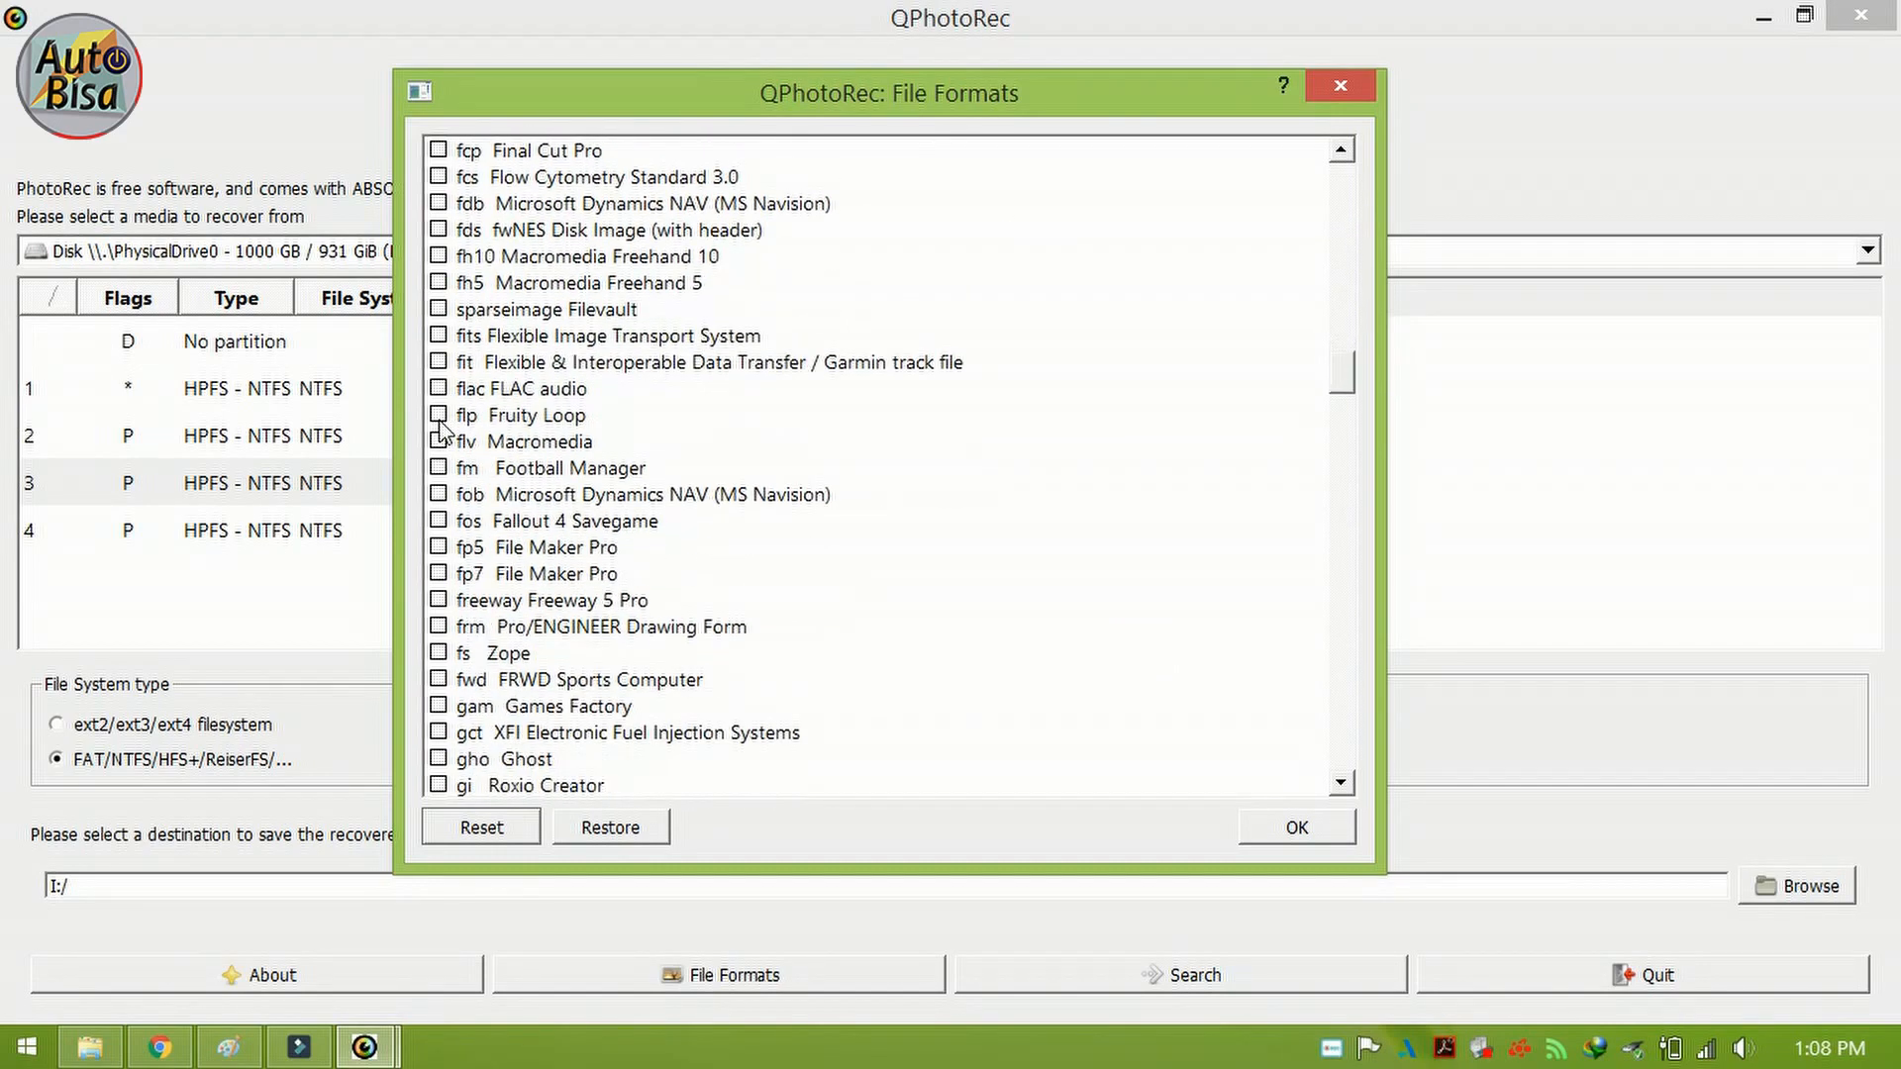
{"action": "scroll", "coordinate": [443, 428], "scroll_direction": "down", "scroll_amount": 1}
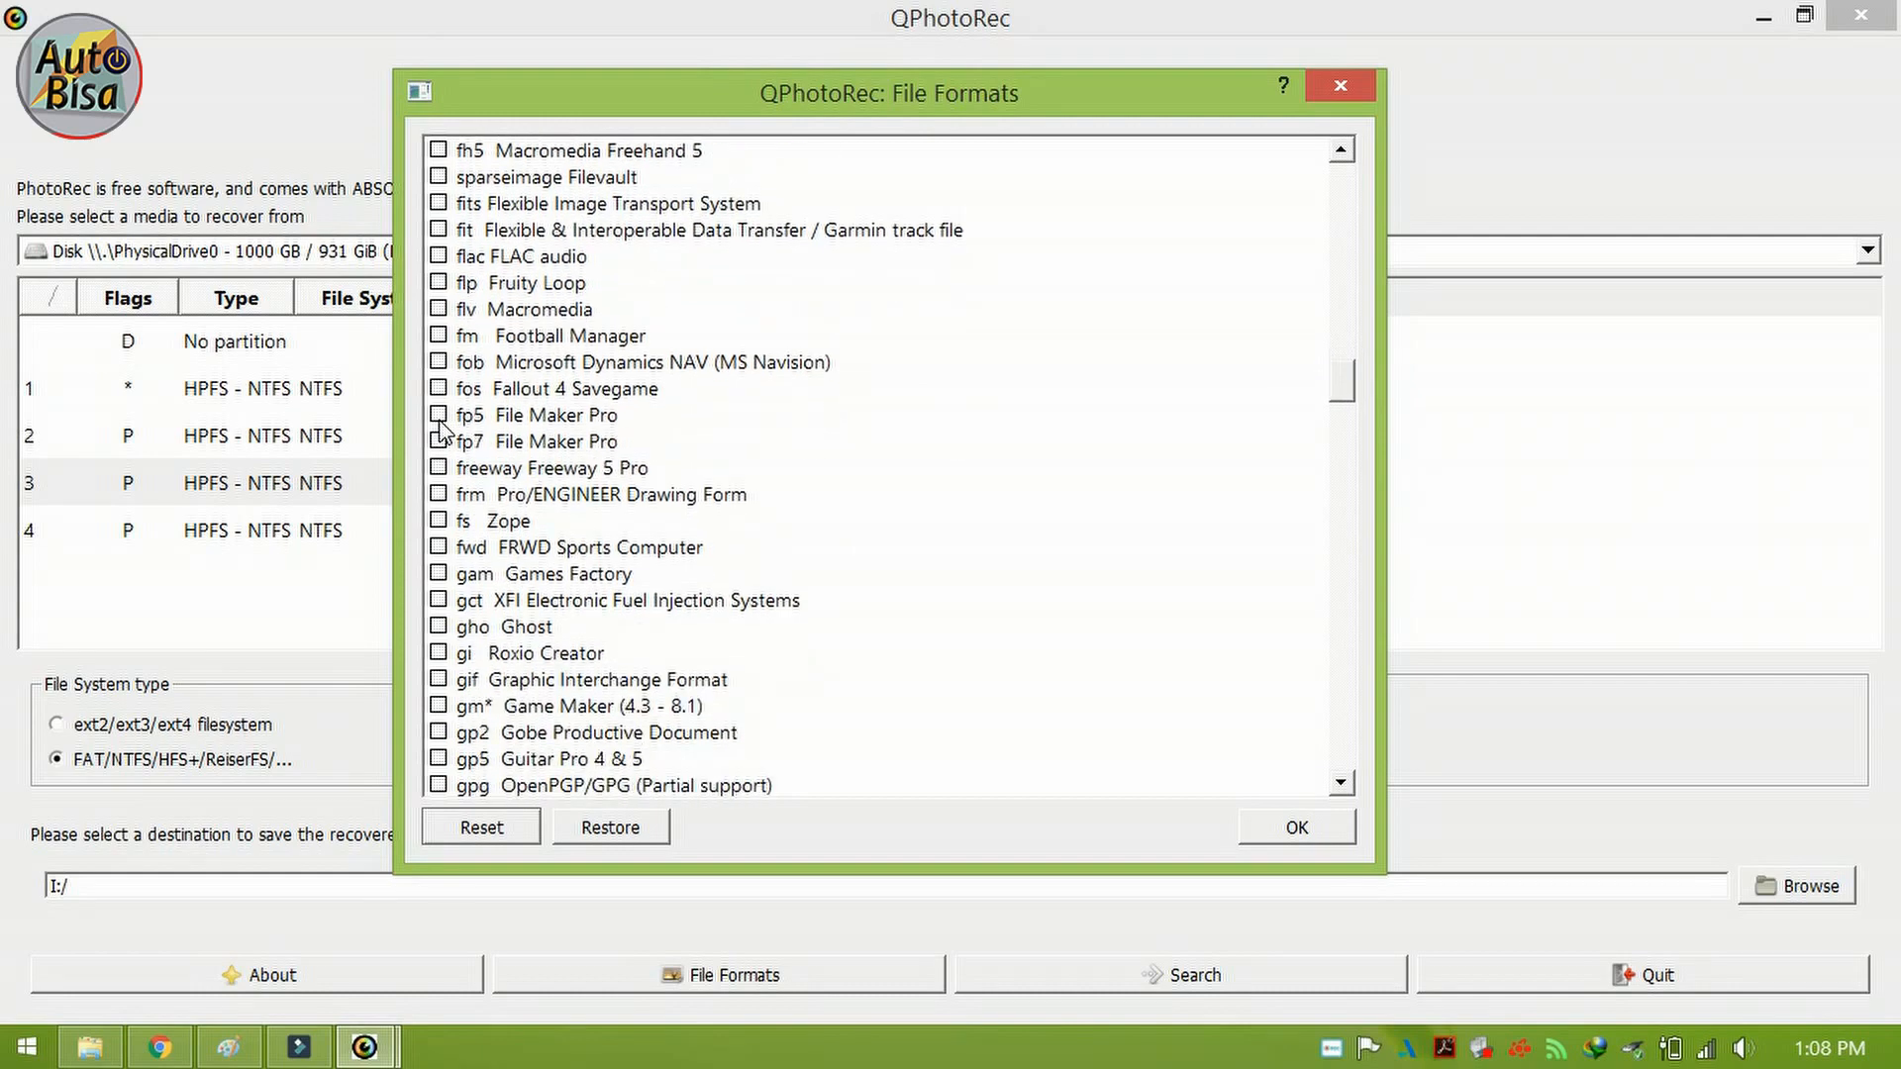
{"action": "scroll", "coordinate": [442, 428], "scroll_direction": "down", "scroll_amount": 2}
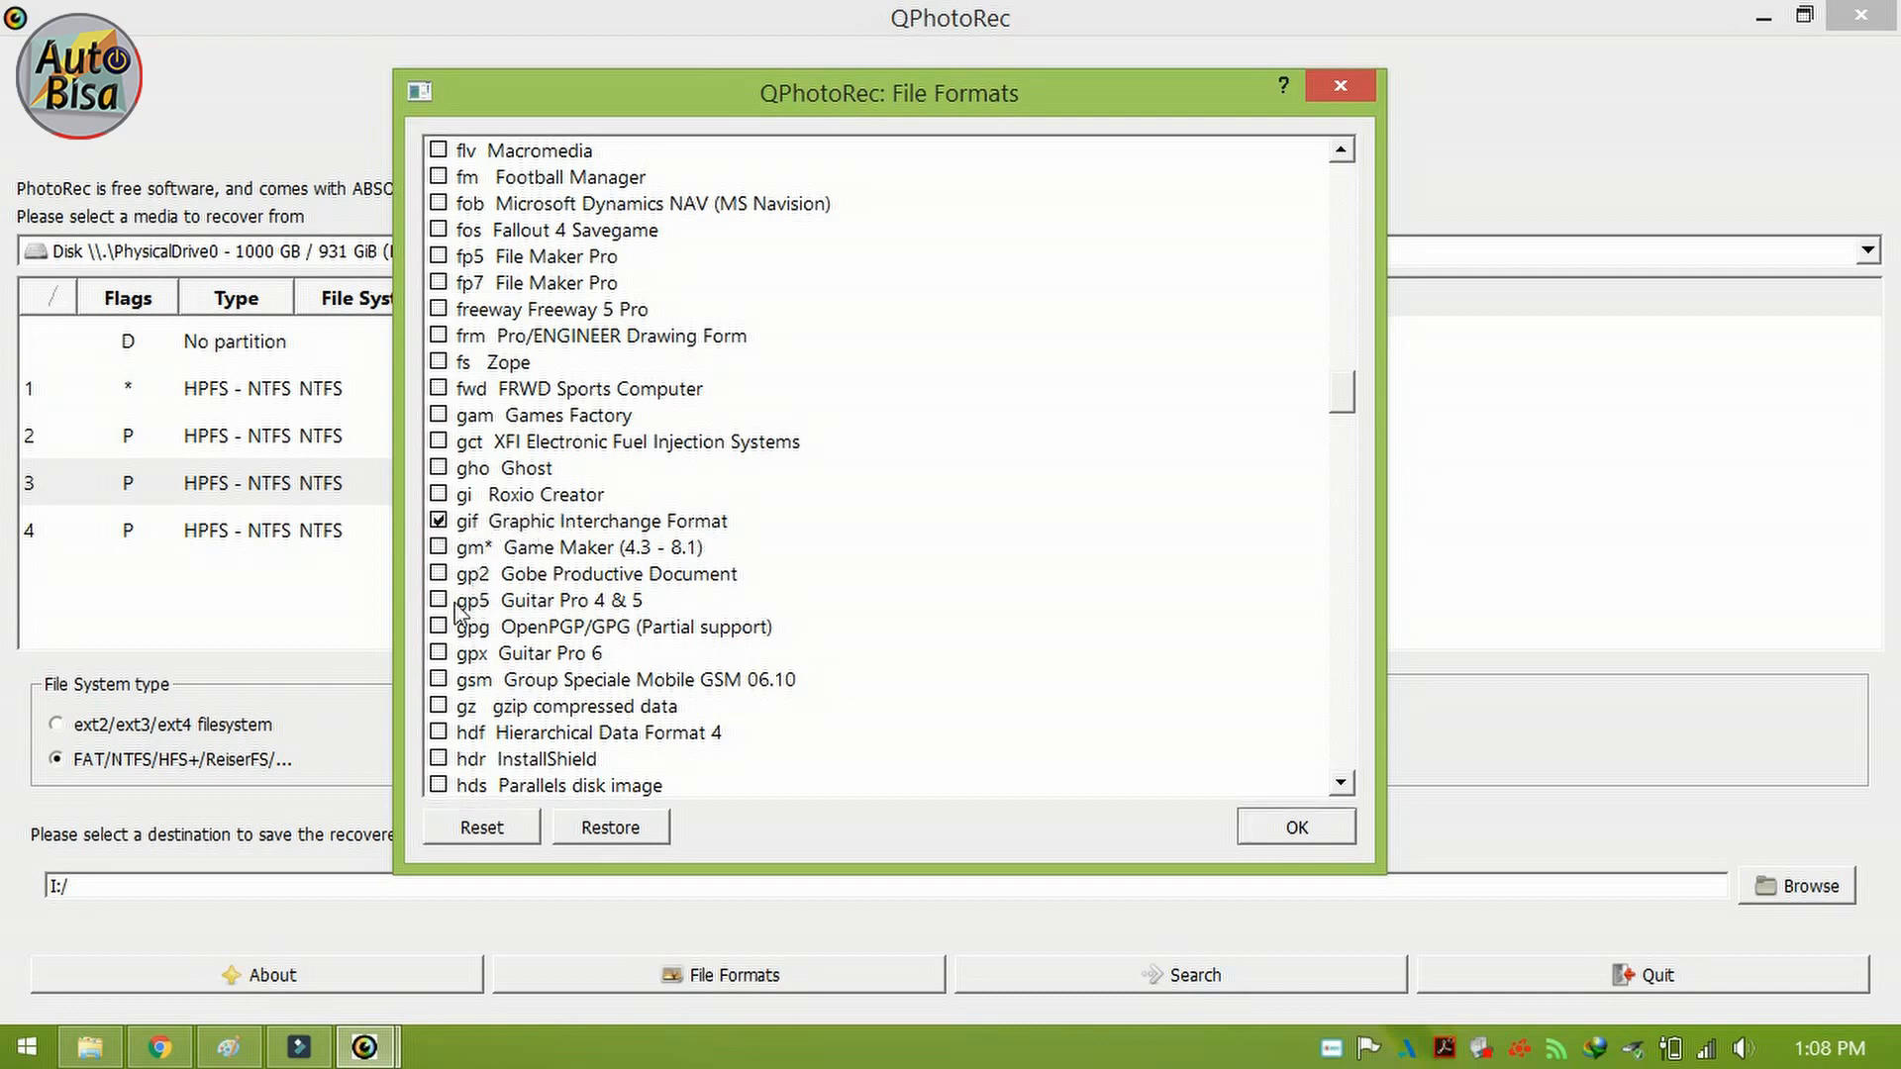
Step: Enable recovery of the jpg JPG picture format in the file formats list
{"action": "scroll", "coordinate": [458, 612], "scroll_direction": "down", "scroll_amount": 3}
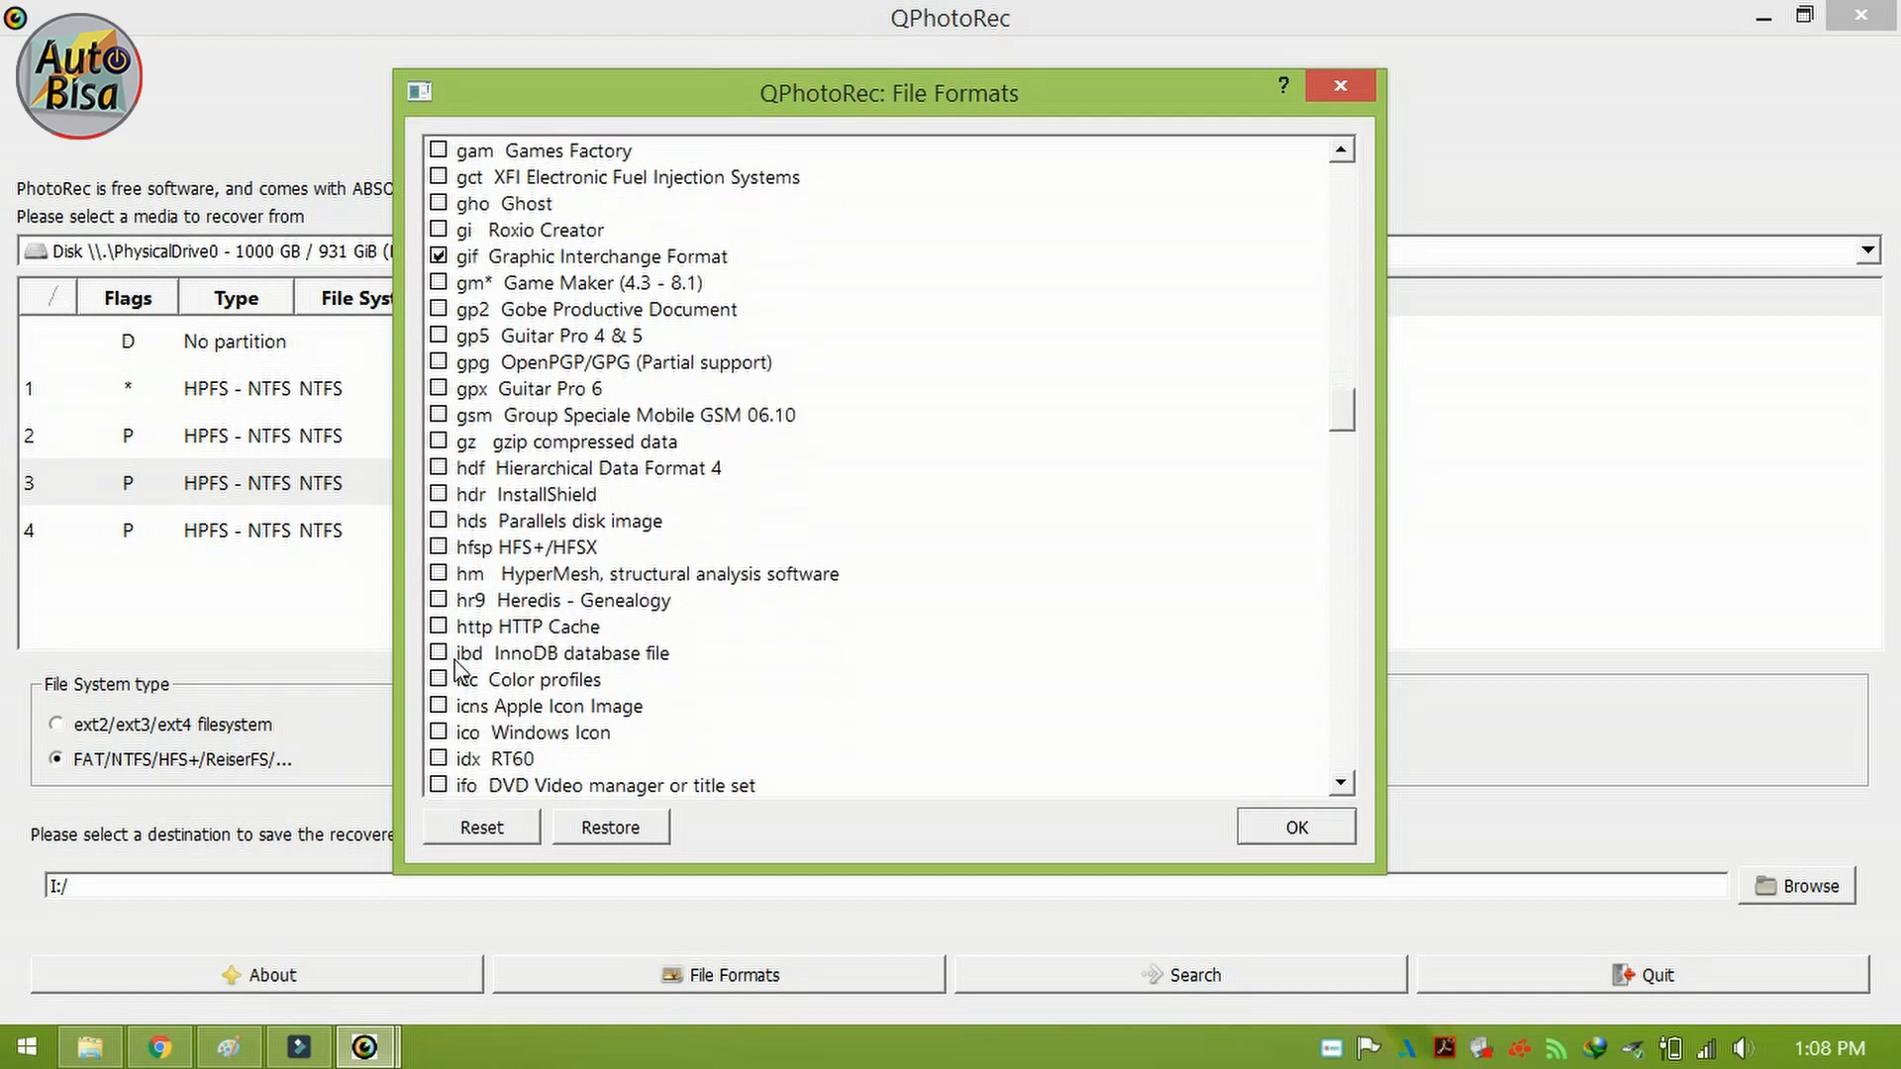
{"action": "scroll", "coordinate": [458, 671], "scroll_direction": "down", "scroll_amount": 4}
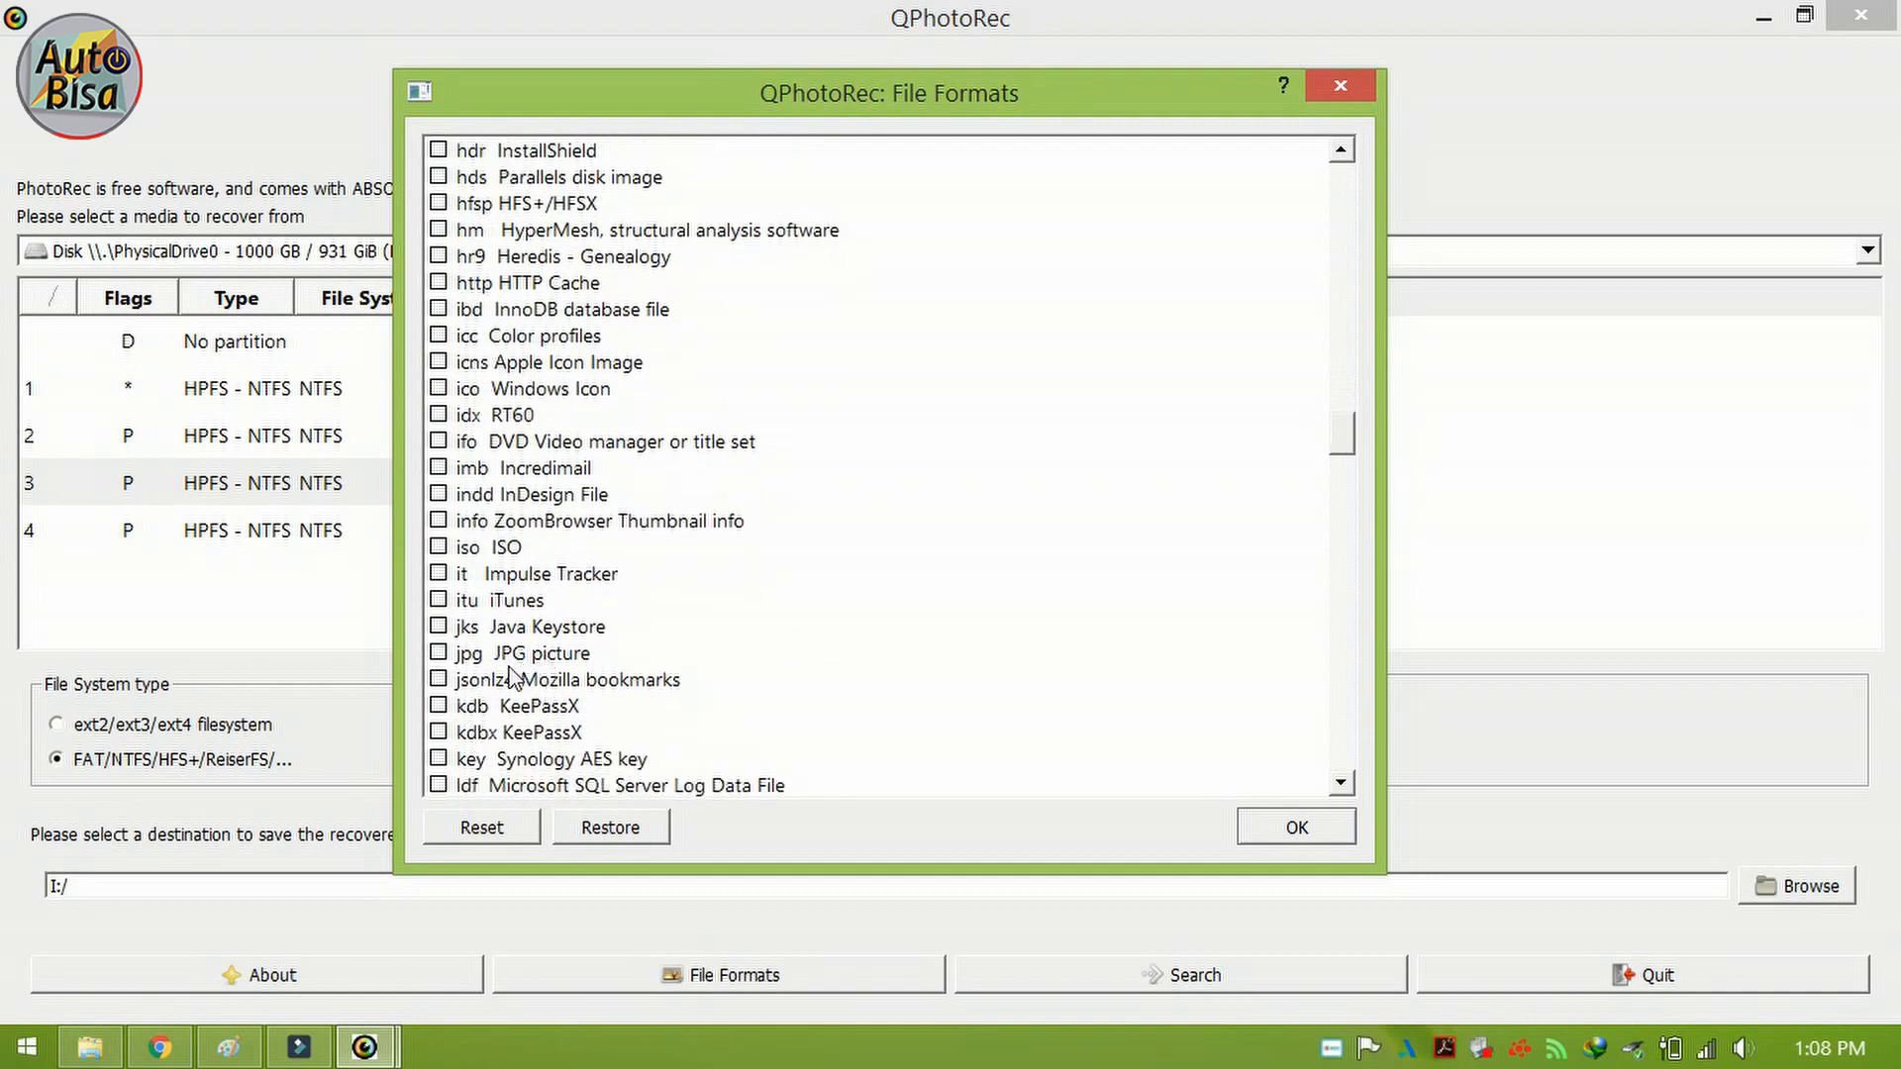
{"action": "left_click", "coordinate": [439, 656]}
{"action": "scroll", "coordinate": [500, 721], "scroll_direction": "down", "scroll_amount": 2}
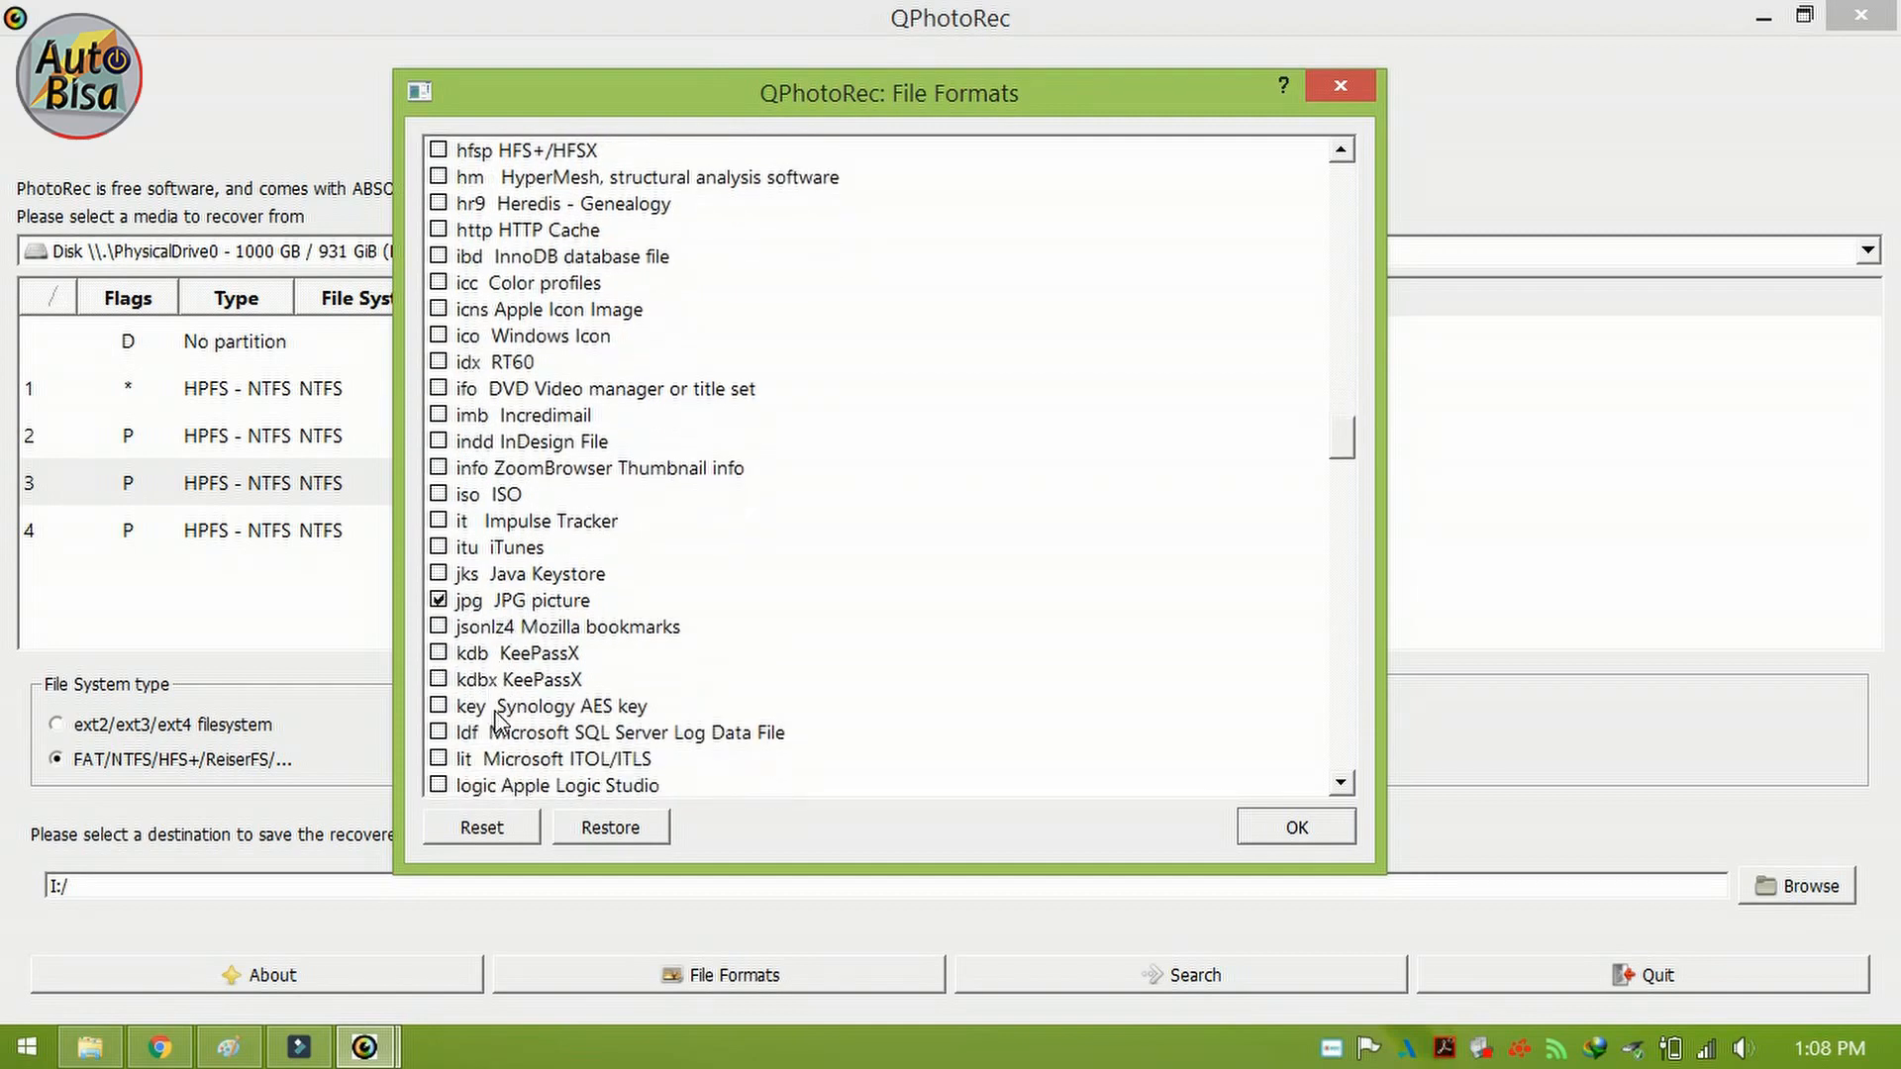
Step: Enable recovery of the png Portable/JPEG/Multiple-Image Network Graphics format and confirm the file formats selection
{"action": "scroll", "coordinate": [679, 544], "scroll_direction": "down", "scroll_amount": 4}
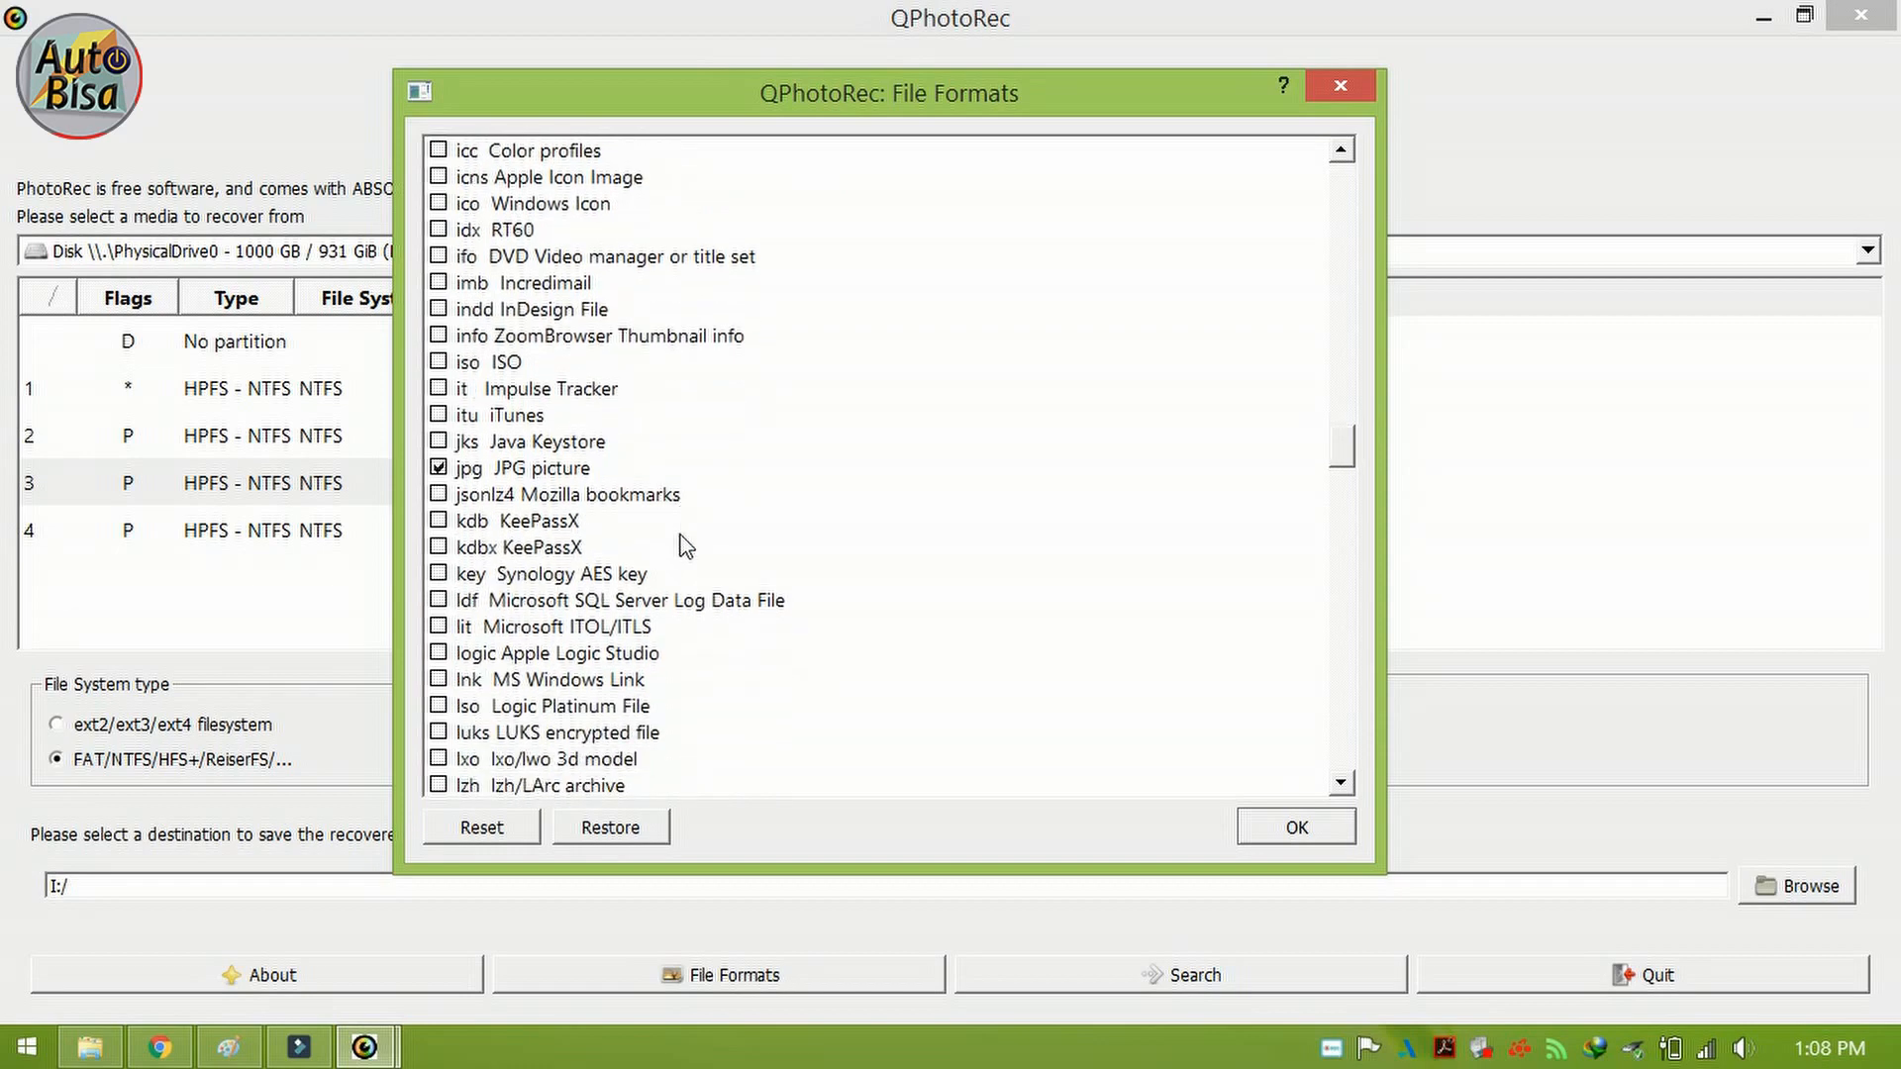
{"action": "scroll", "coordinate": [753, 564], "scroll_direction": "down", "scroll_amount": 9}
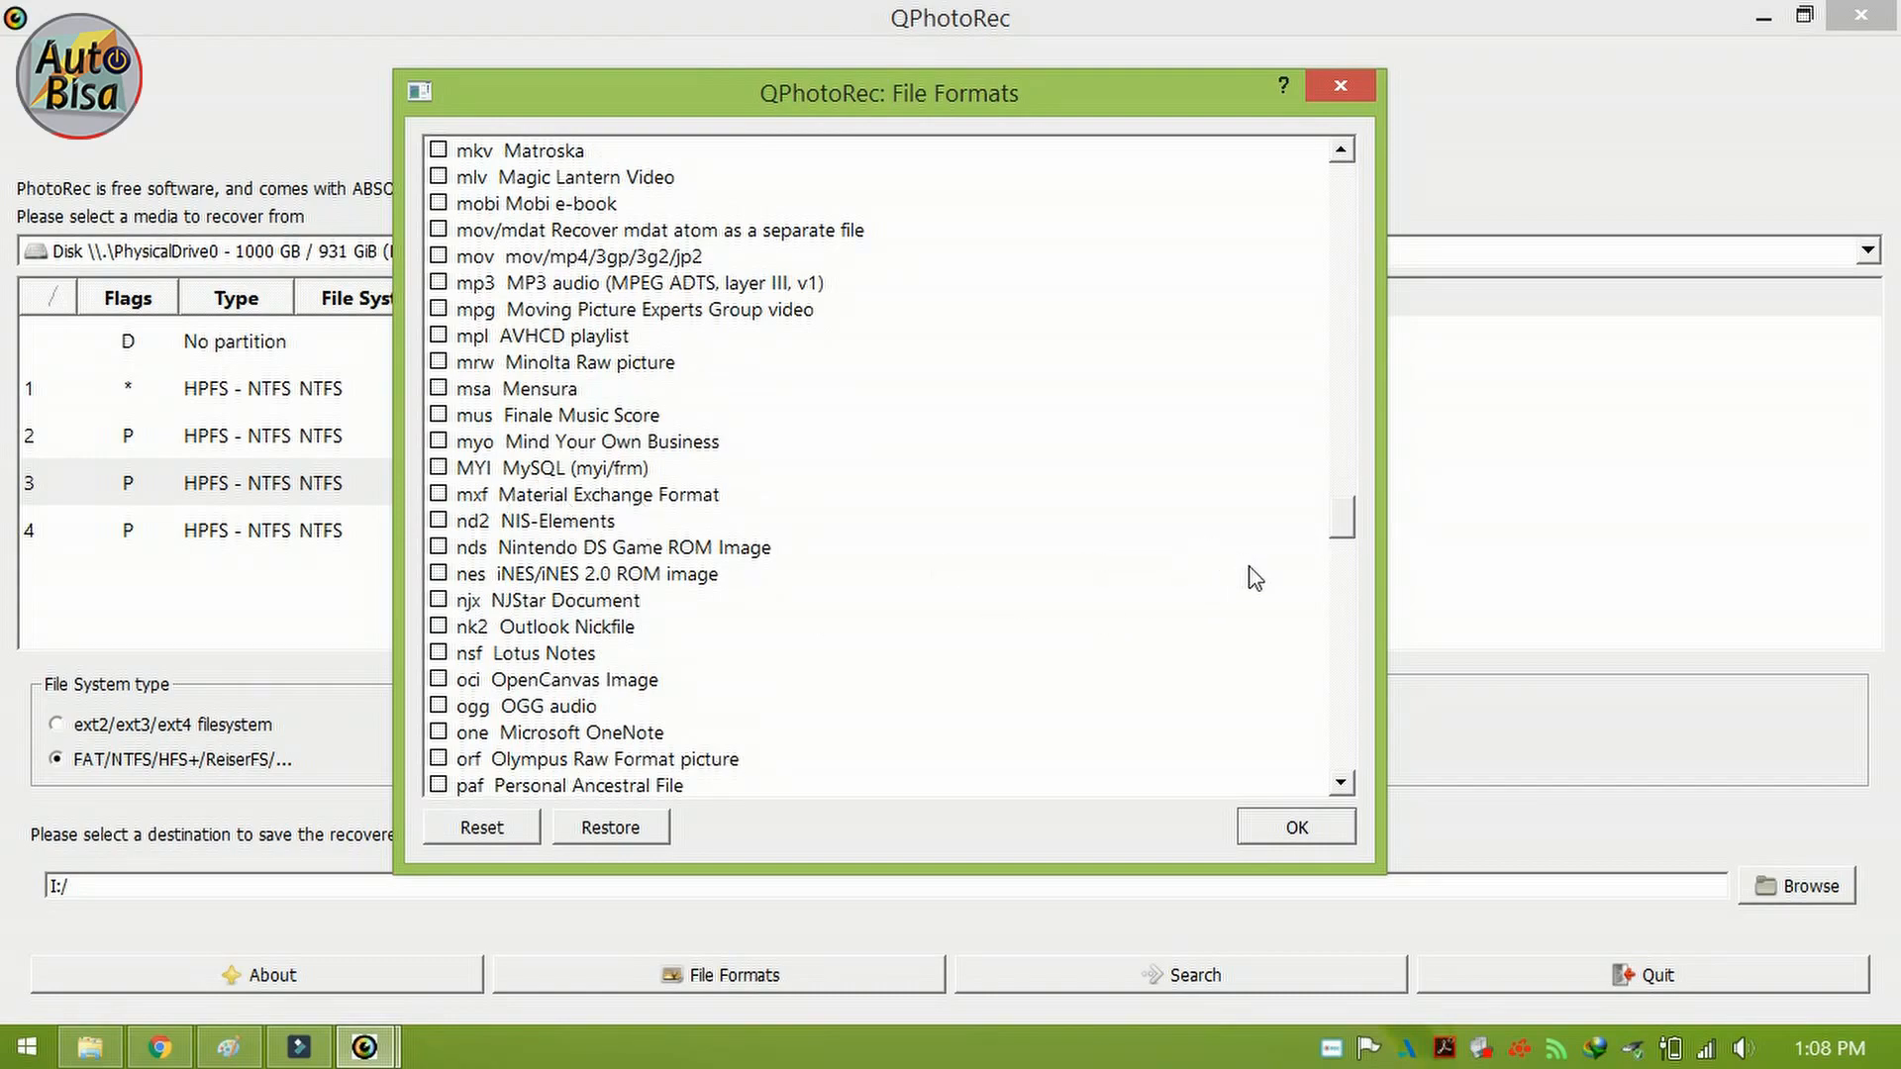
{"action": "left_click_drag", "start_coordinate": [1342, 530], "coordinate": [1374, 189]}
{"action": "scroll", "coordinate": [485, 699], "scroll_direction": "down", "scroll_amount": 8}
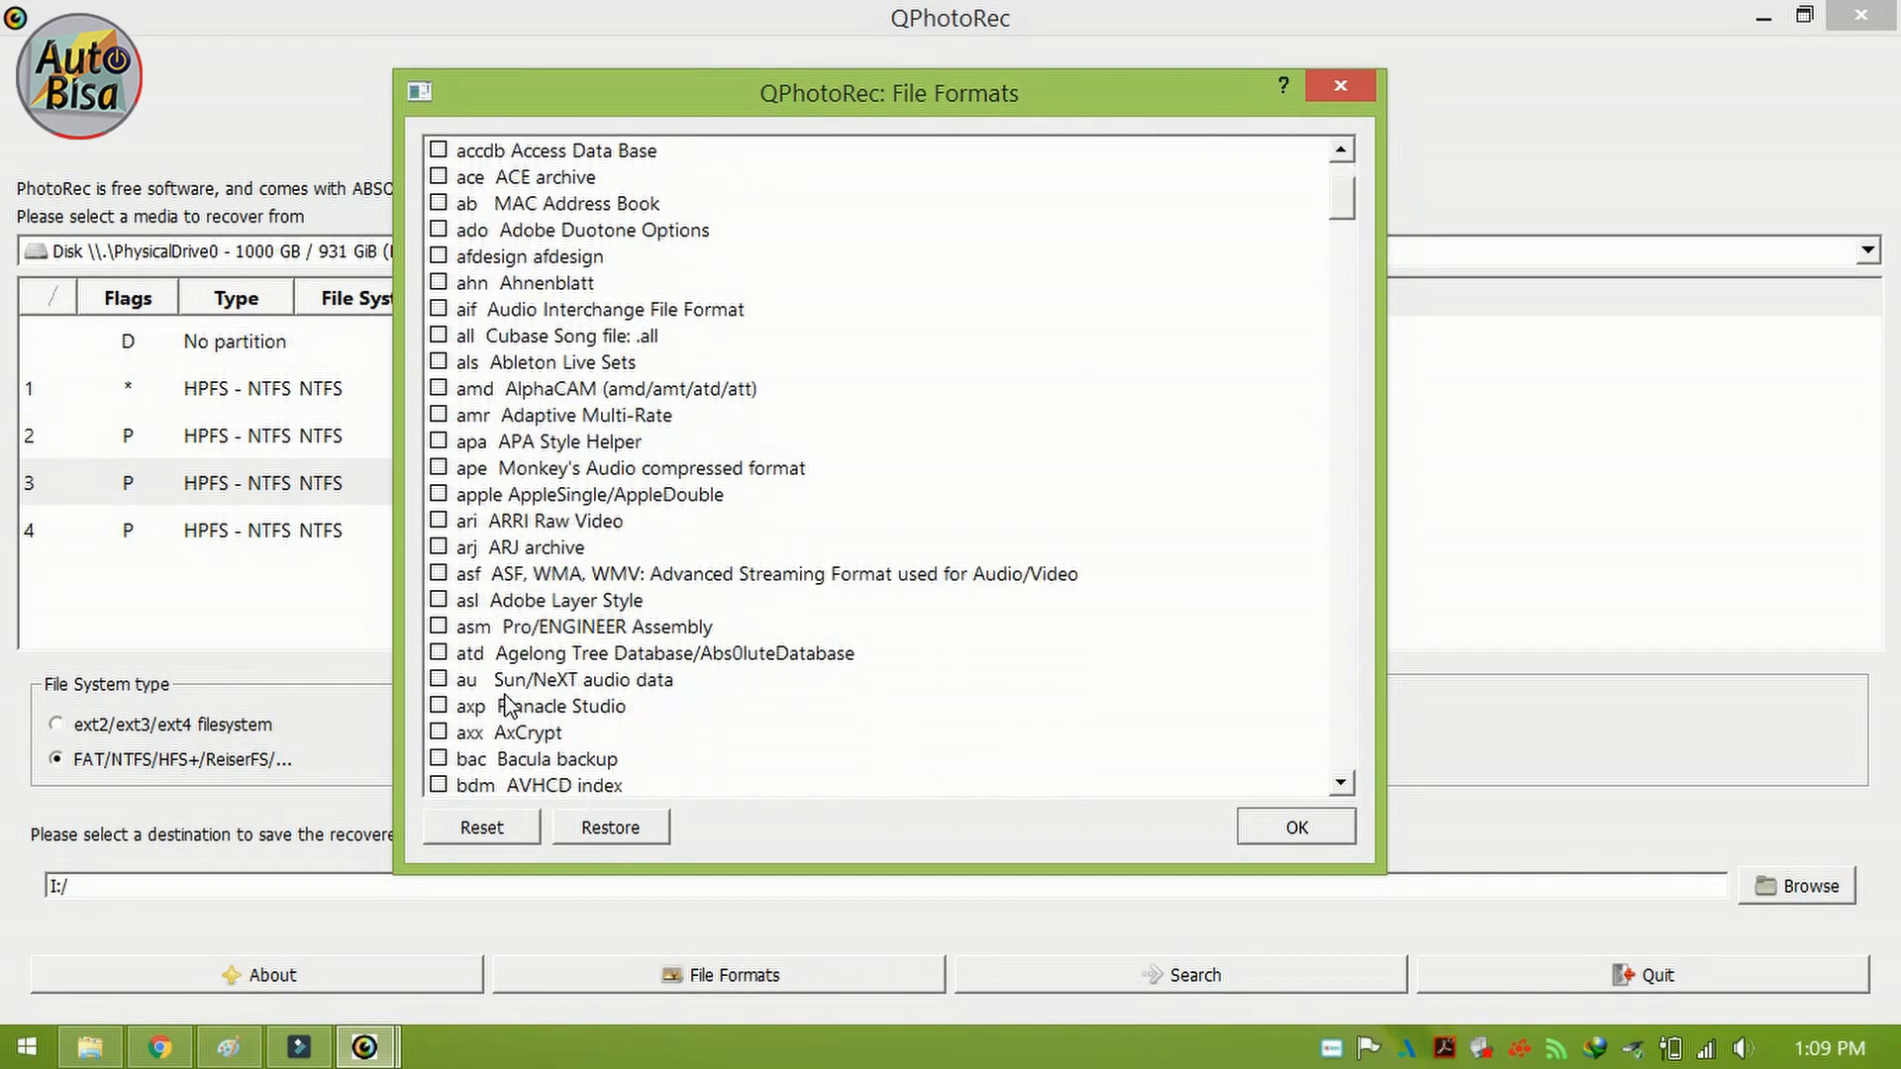
{"action": "scroll", "coordinate": [482, 698], "scroll_direction": "down", "scroll_amount": 1}
{"action": "scroll", "coordinate": [475, 634], "scroll_direction": "up", "scroll_amount": 1}
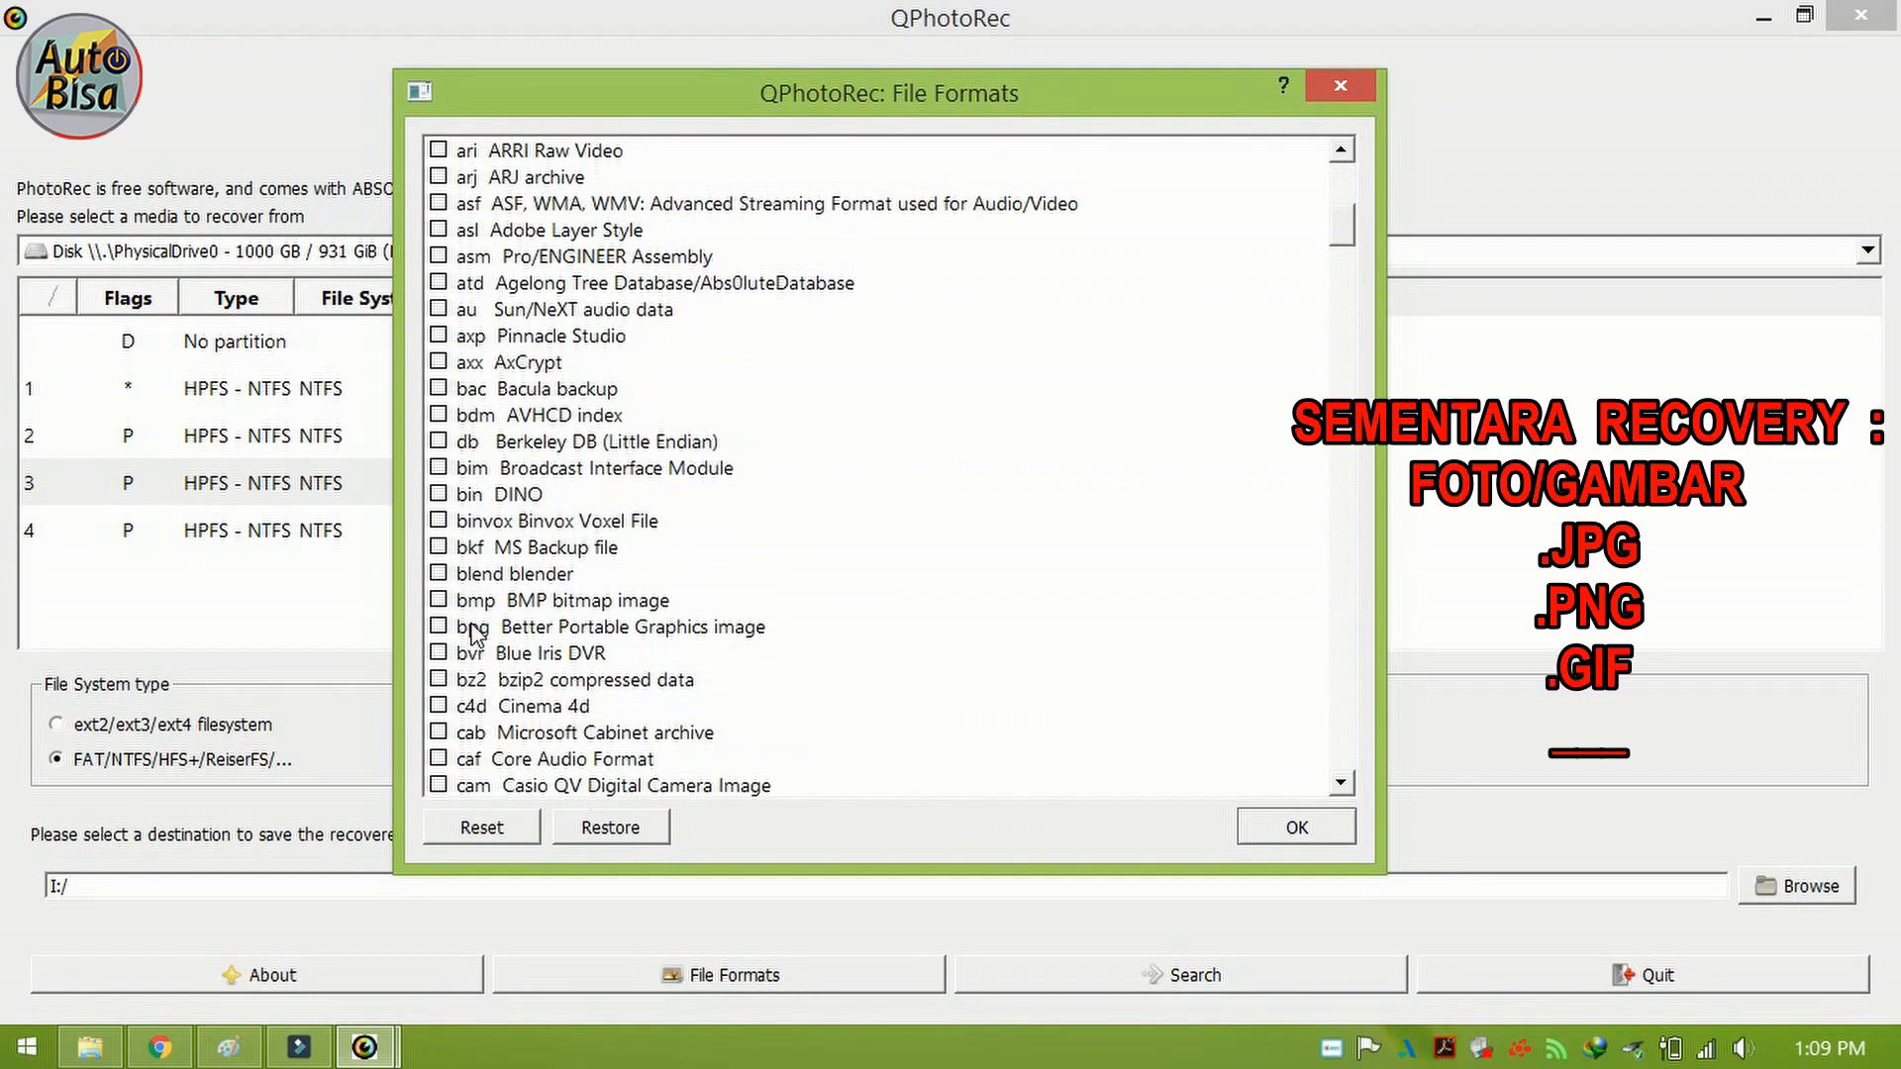
{"action": "scroll", "coordinate": [473, 634], "scroll_direction": "down", "scroll_amount": 6}
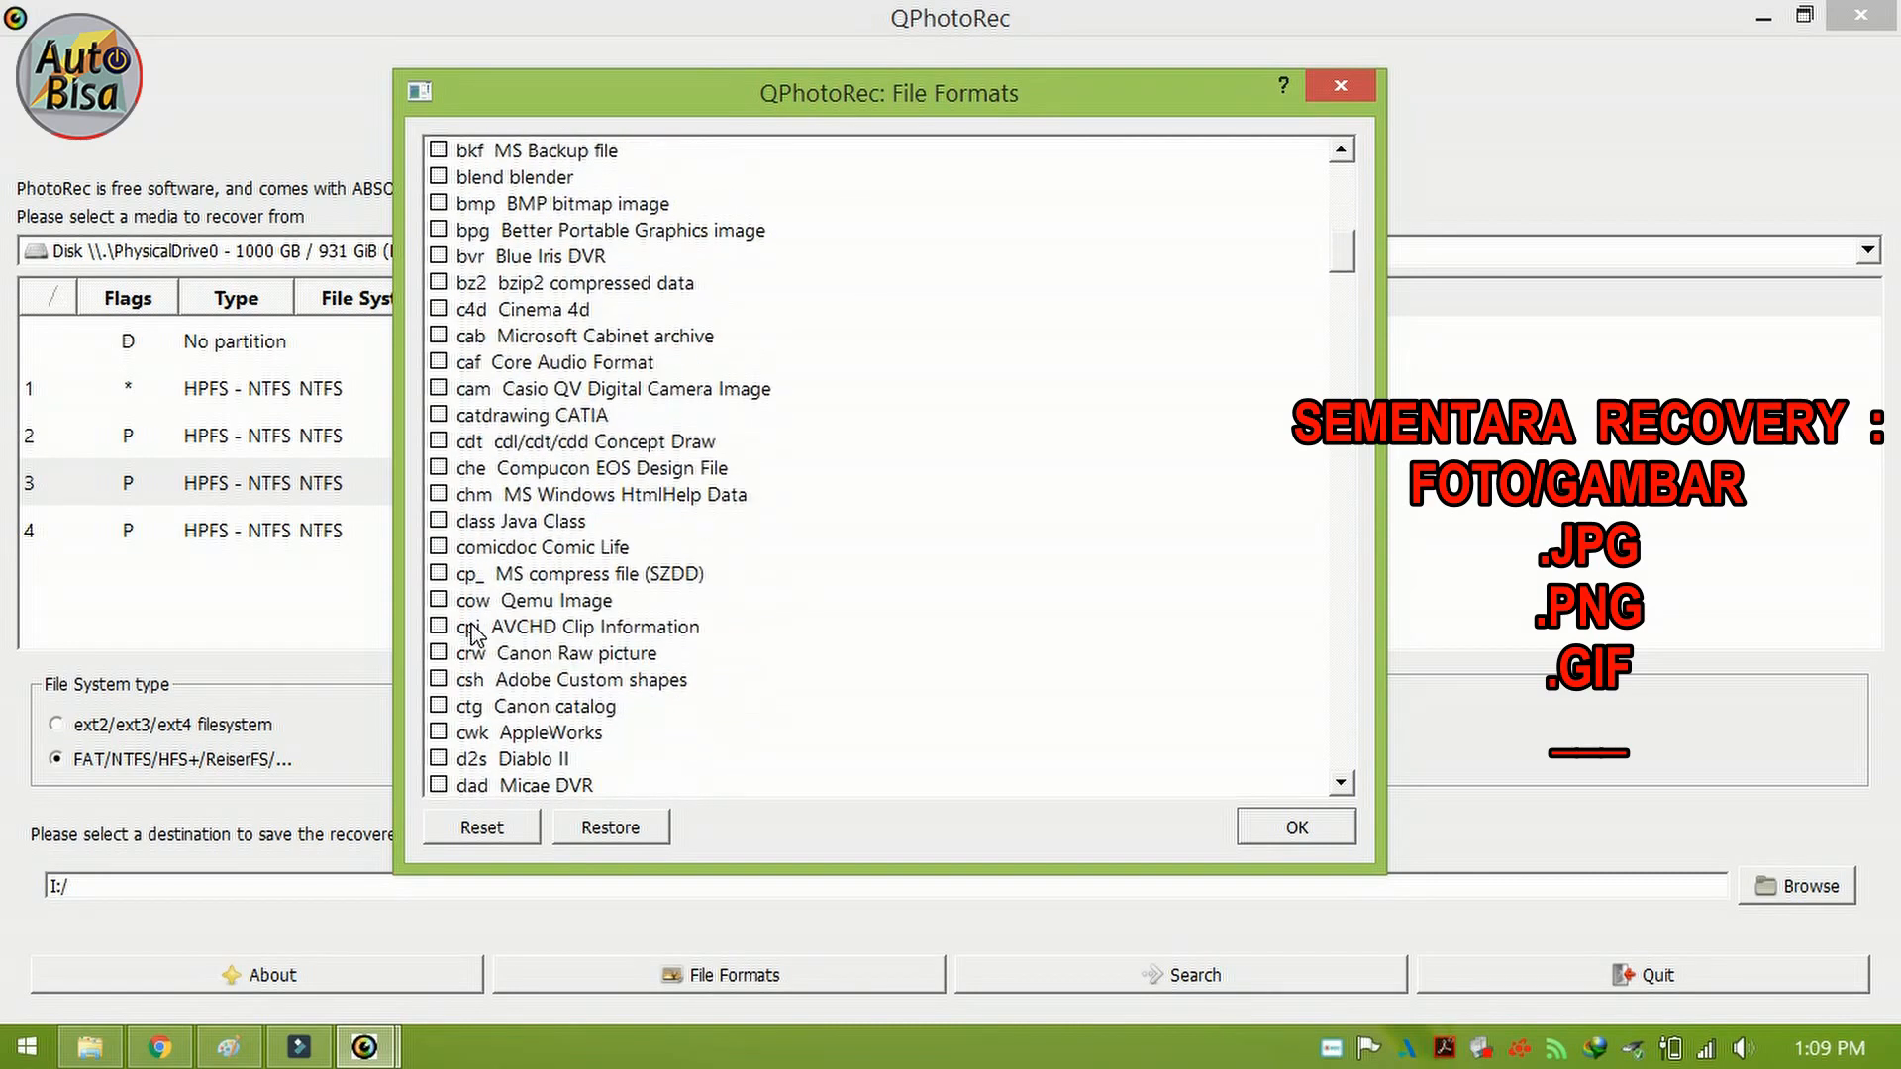
{"action": "scroll", "coordinate": [473, 634], "scroll_direction": "down", "scroll_amount": 4}
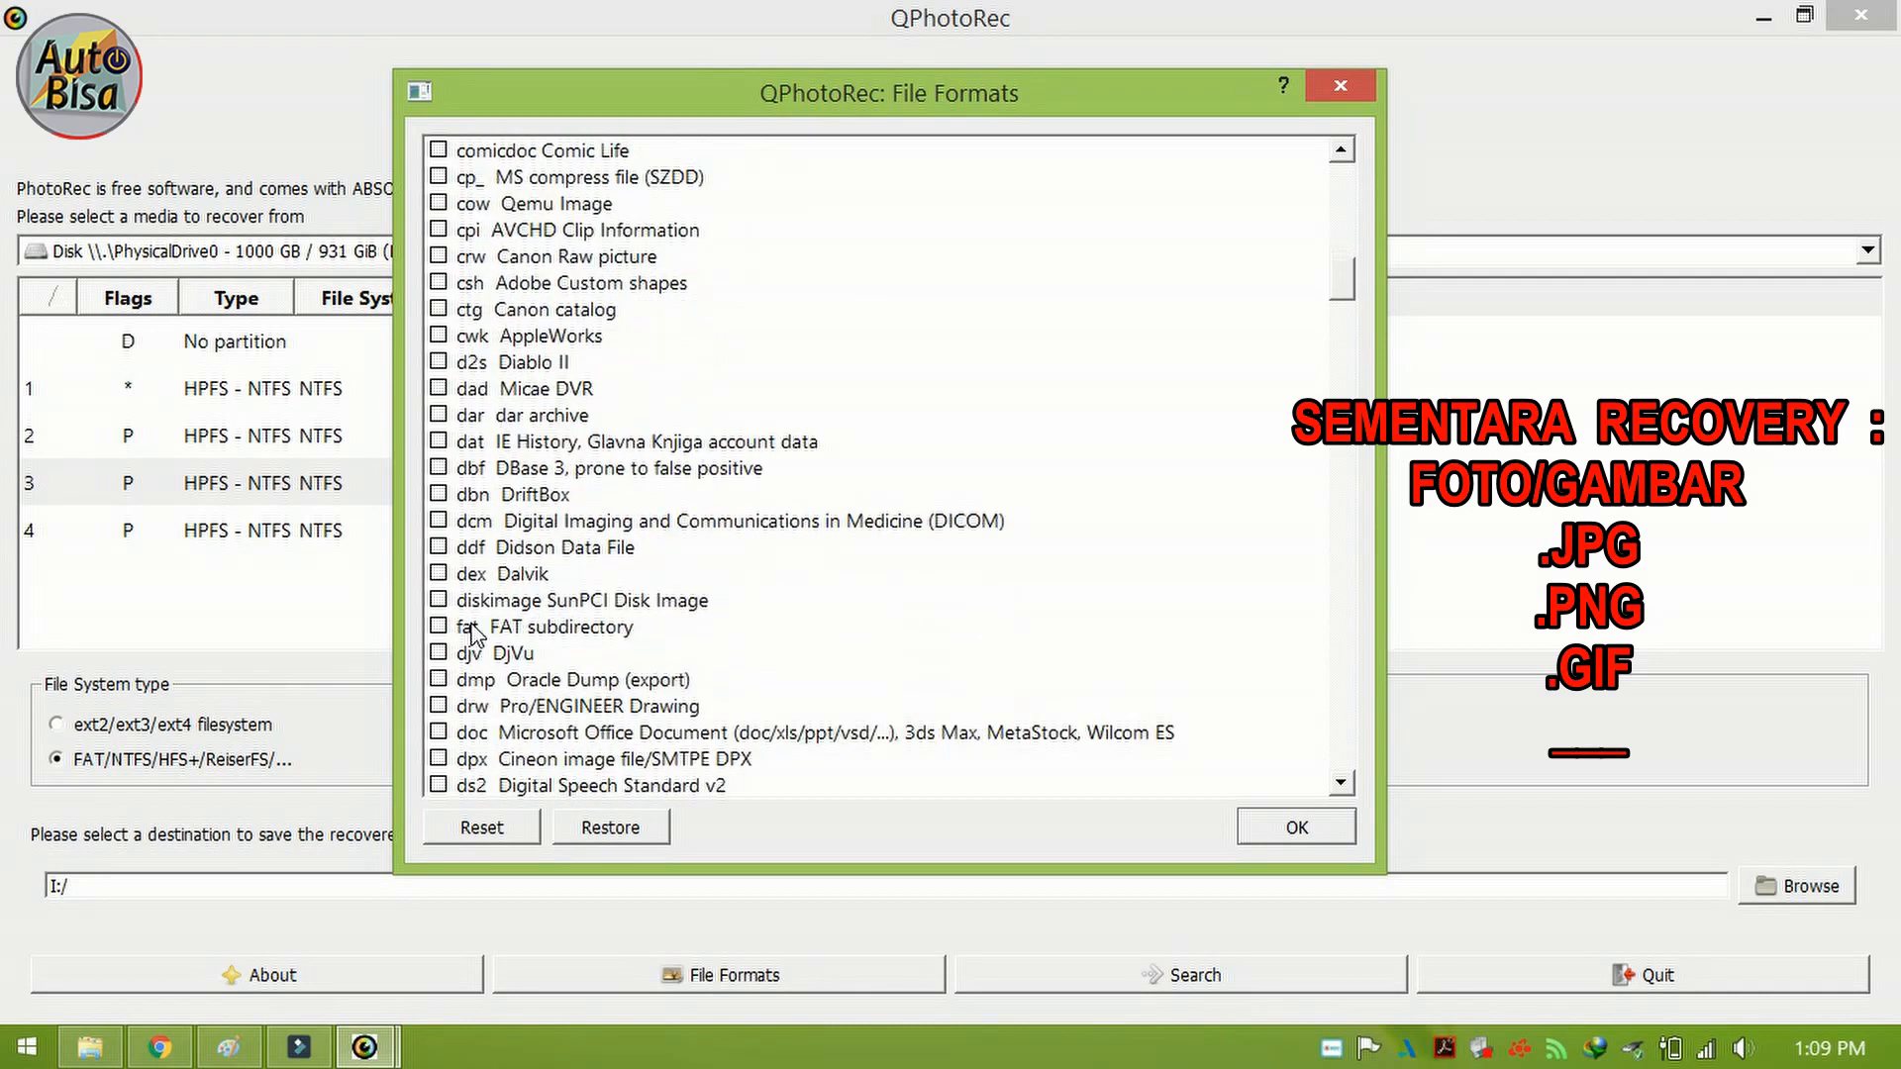
{"action": "scroll", "coordinate": [471, 607], "scroll_direction": "down", "scroll_amount": 1}
{"action": "scroll", "coordinate": [474, 416], "scroll_direction": "down", "scroll_amount": 3}
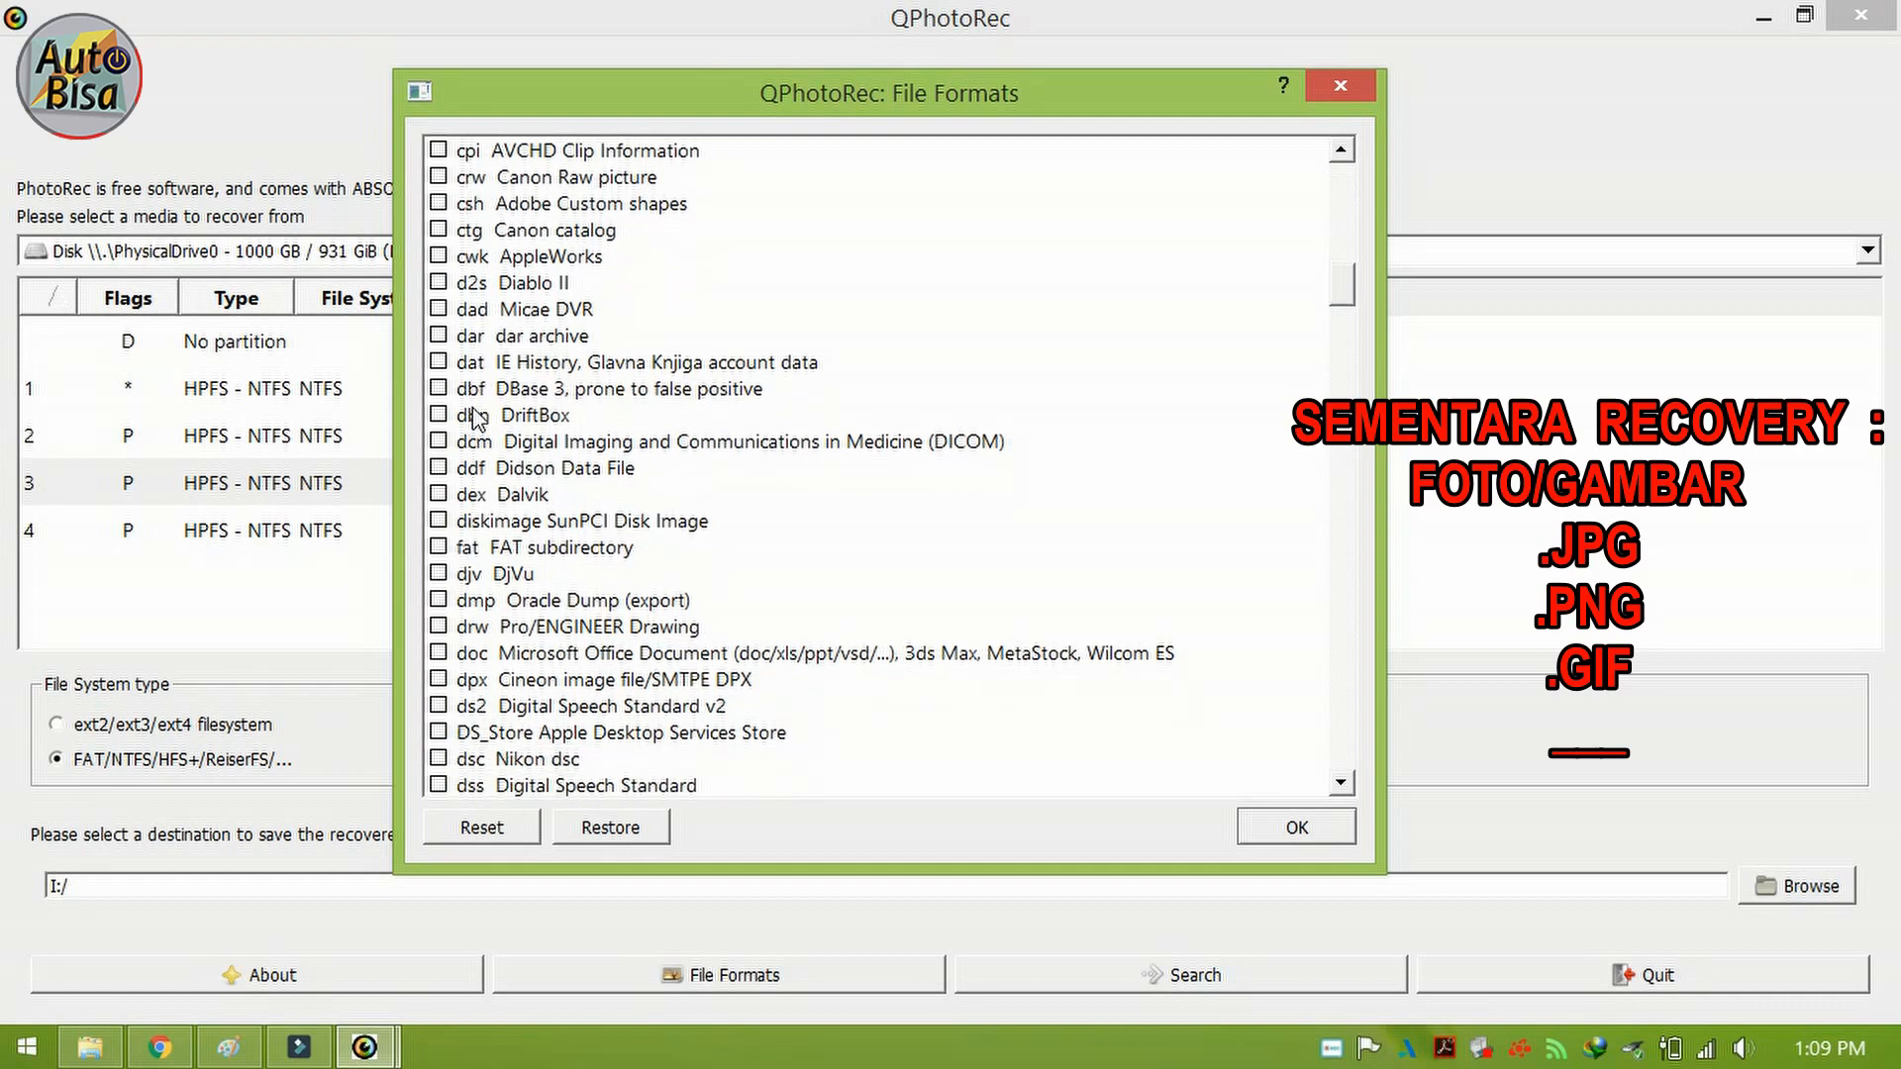
{"action": "scroll", "coordinate": [449, 485], "scroll_direction": "down", "scroll_amount": 5}
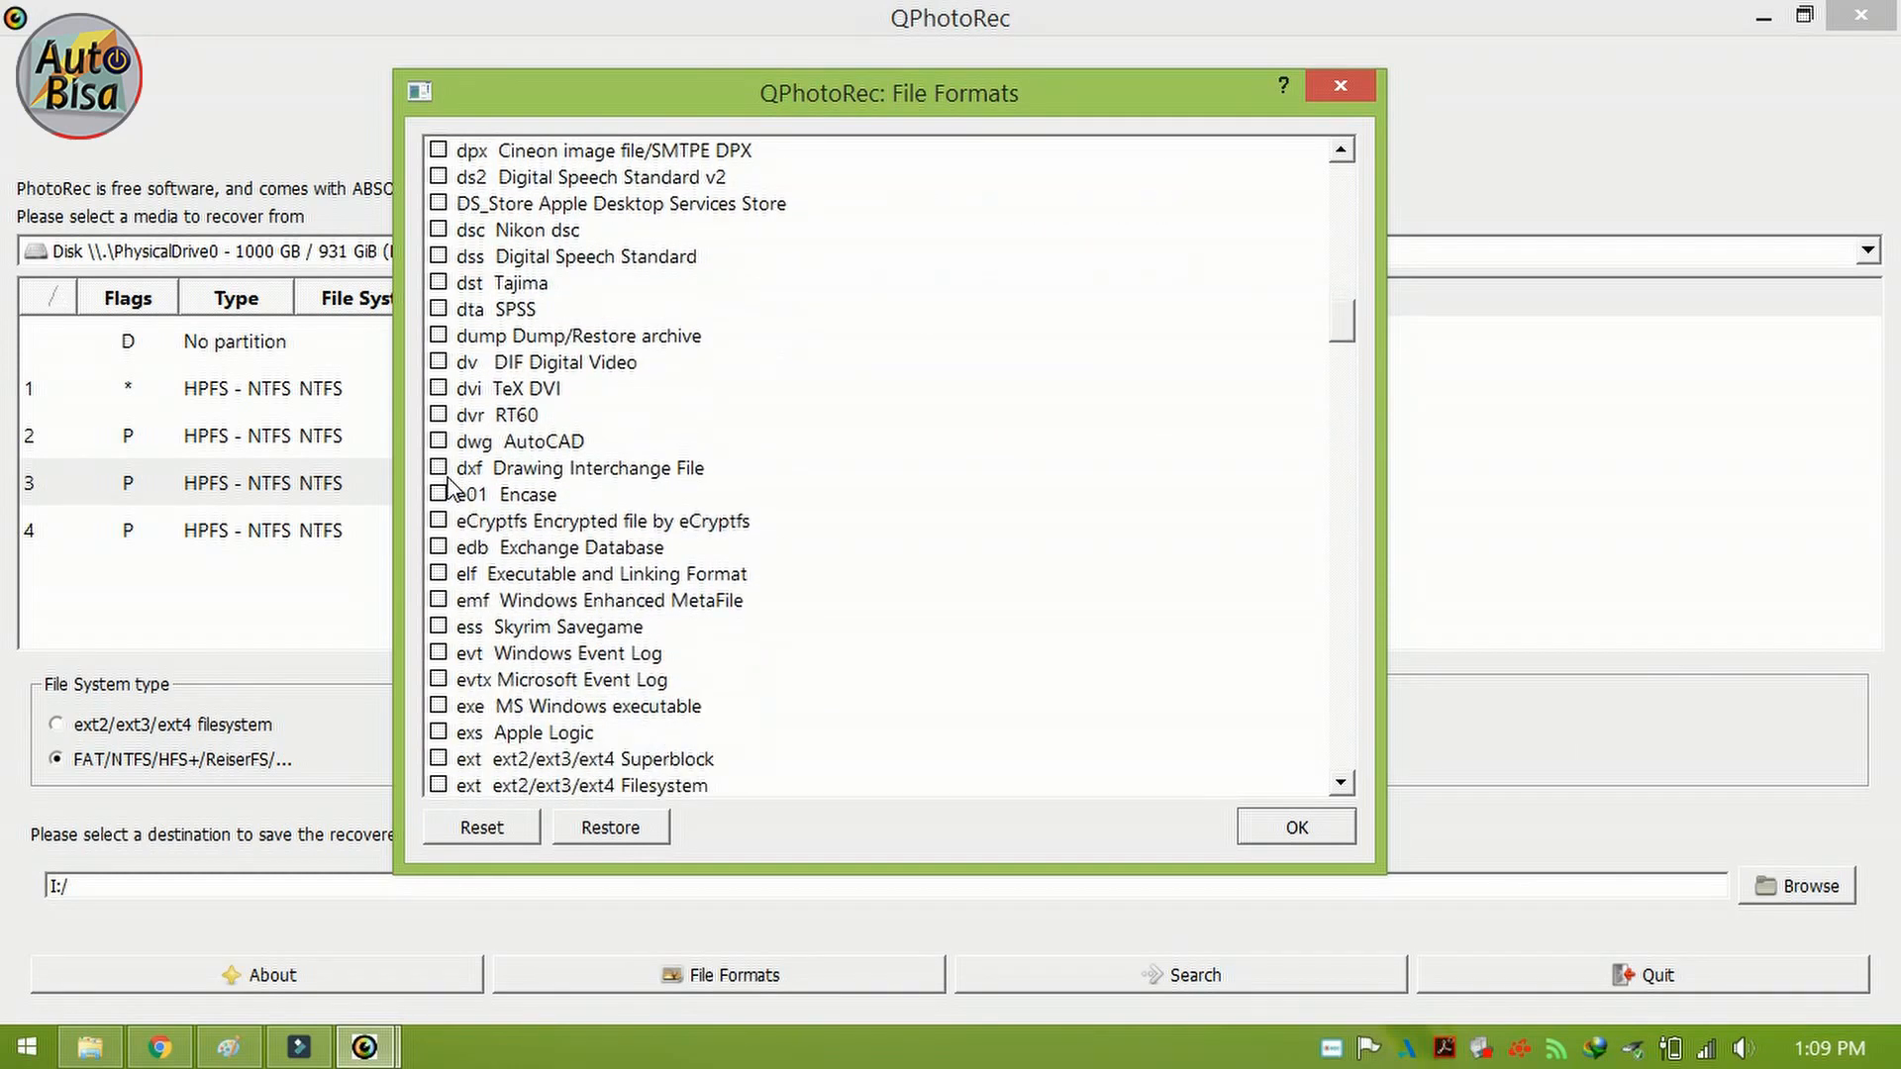
{"action": "scroll", "coordinate": [448, 485], "scroll_direction": "down", "scroll_amount": 3}
{"action": "scroll", "coordinate": [449, 485], "scroll_direction": "down", "scroll_amount": 4}
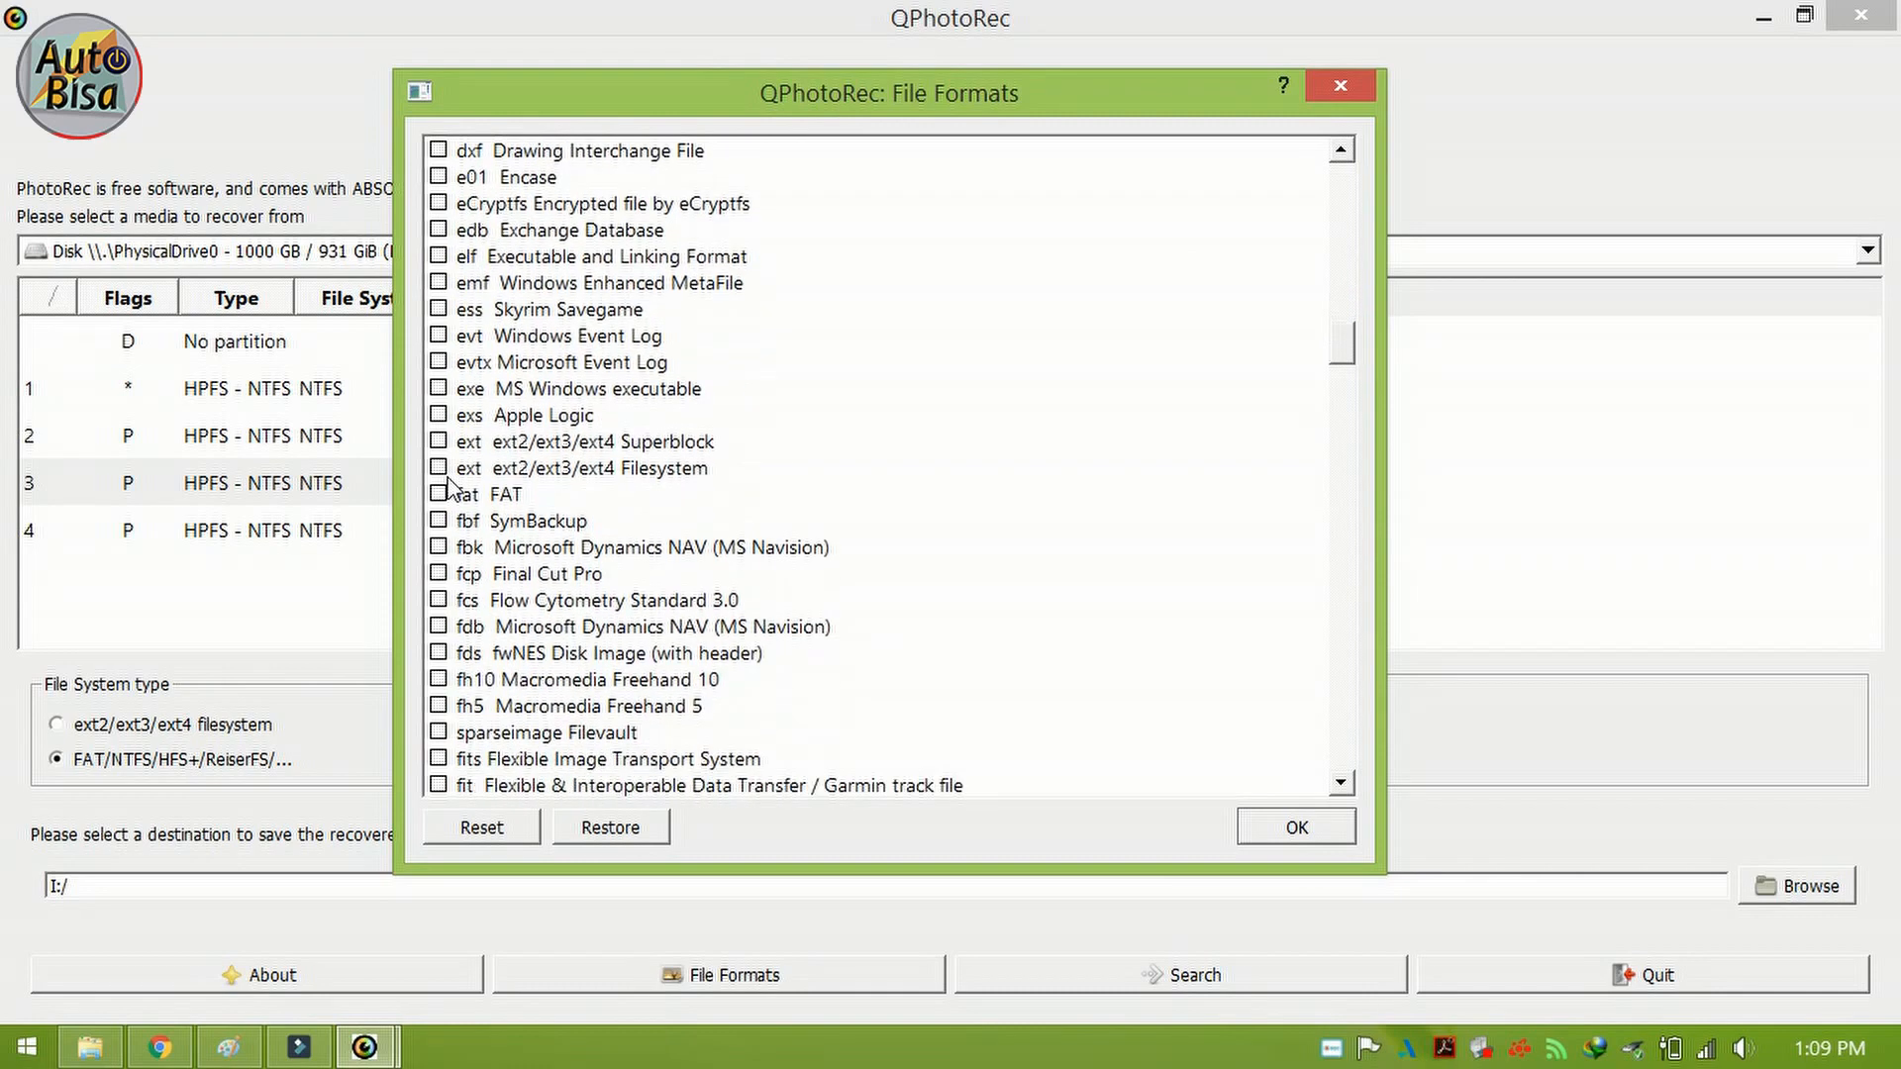
{"action": "scroll", "coordinate": [449, 485], "scroll_direction": "down", "scroll_amount": 5}
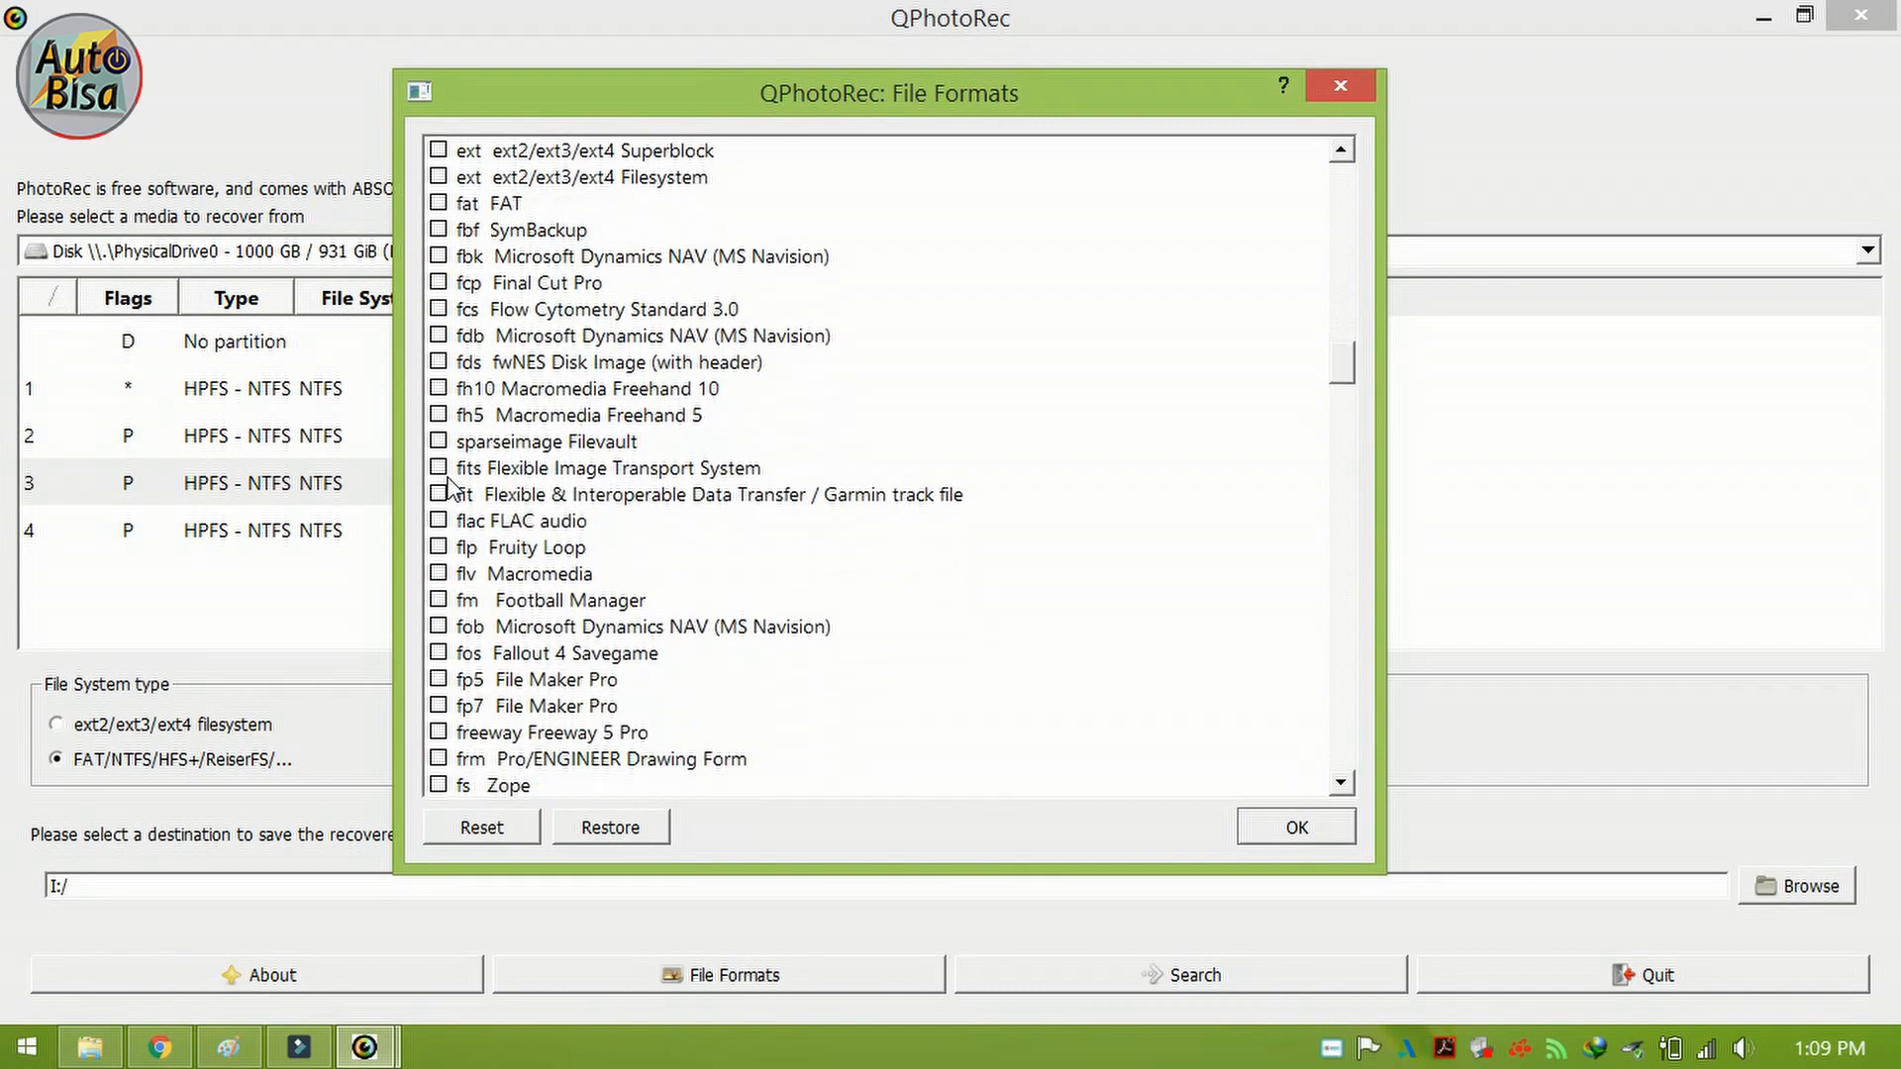
{"action": "scroll", "coordinate": [448, 485], "scroll_direction": "down", "scroll_amount": 5}
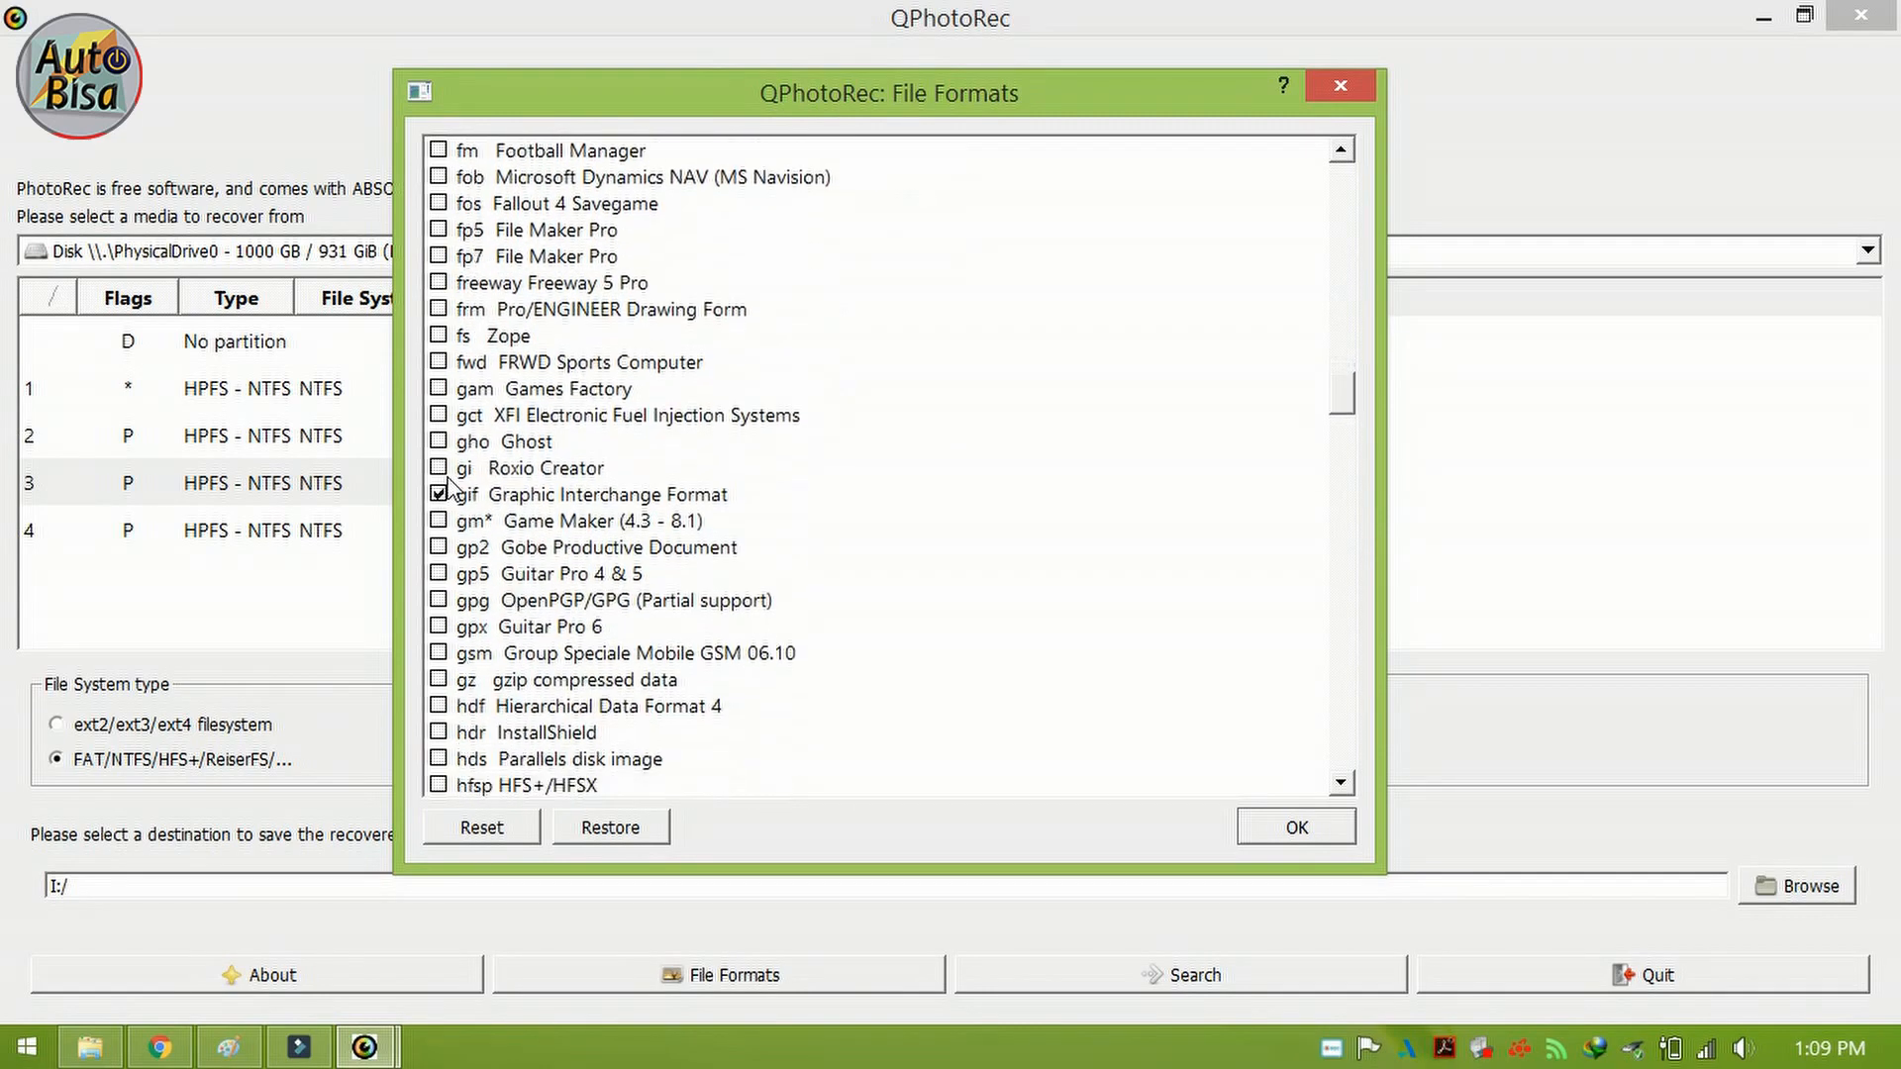
{"action": "scroll", "coordinate": [448, 486], "scroll_direction": "down", "scroll_amount": 8}
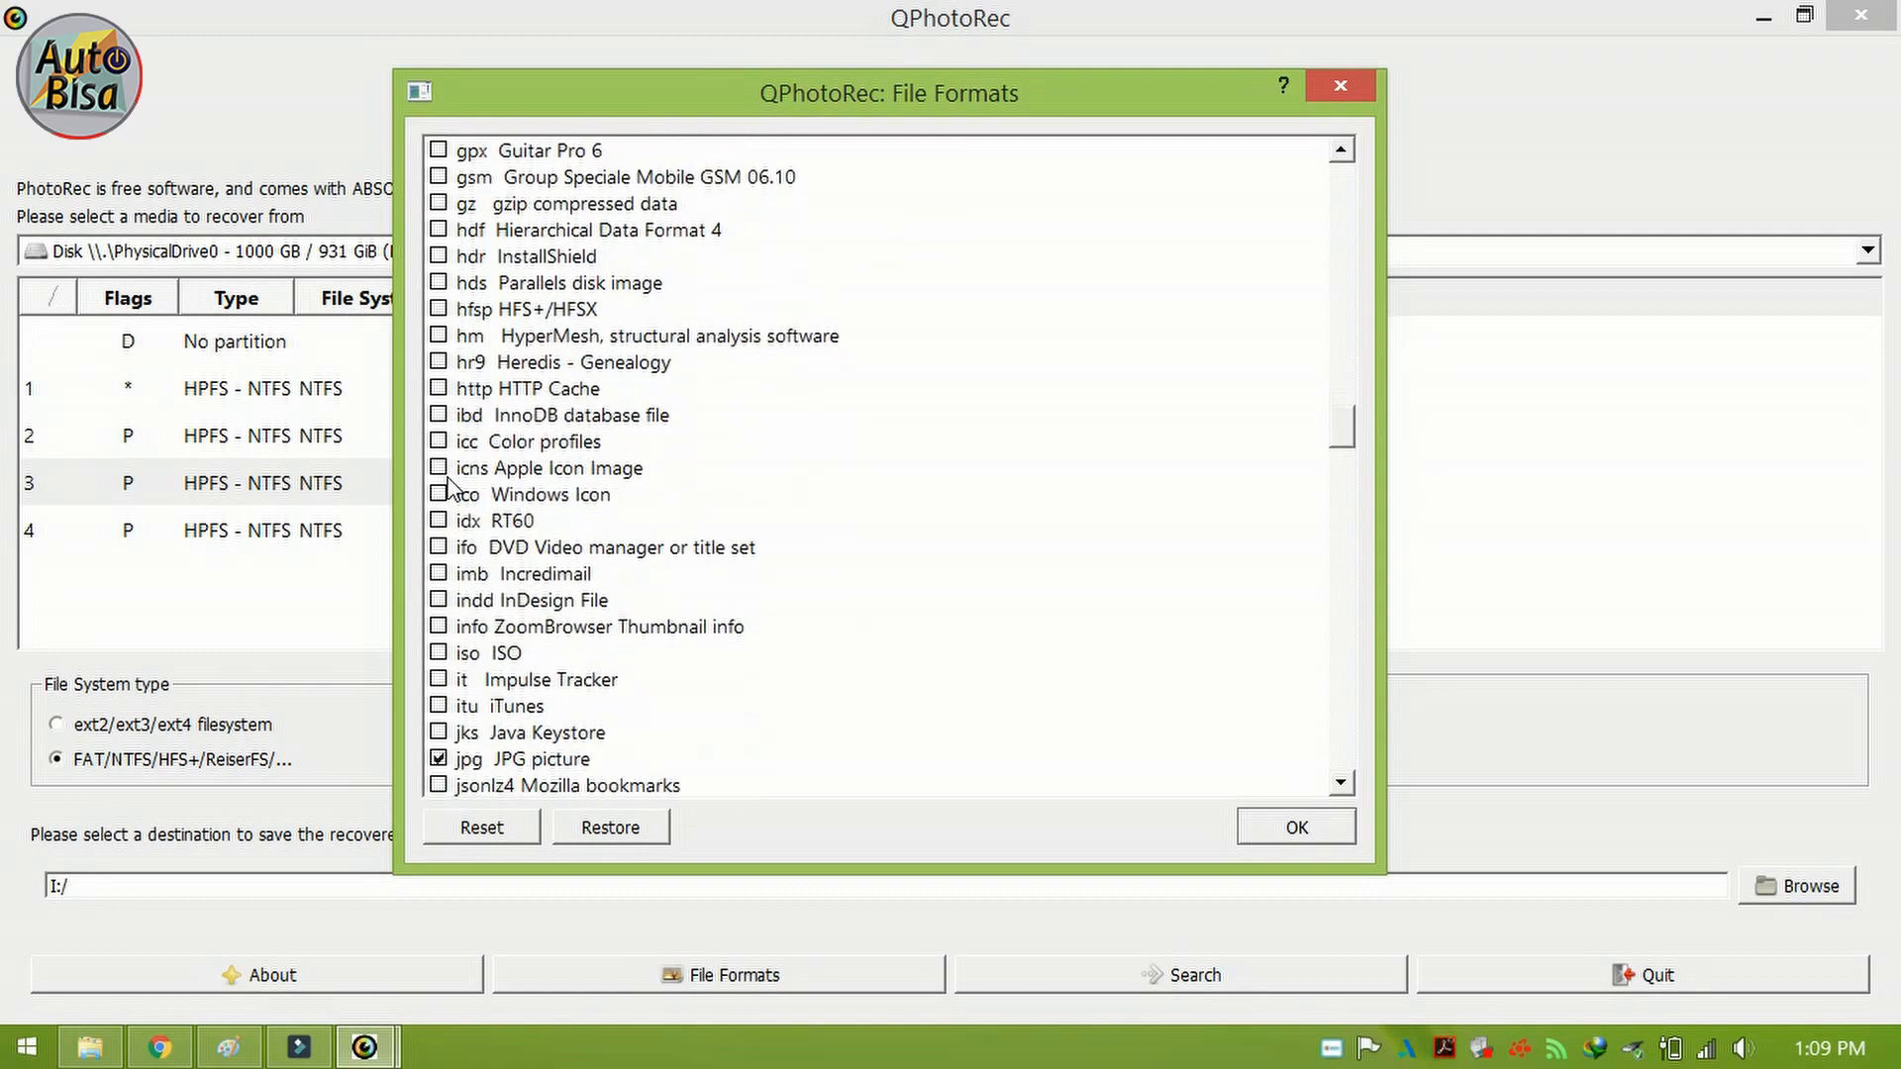
{"action": "scroll", "coordinate": [448, 485], "scroll_direction": "down", "scroll_amount": 6}
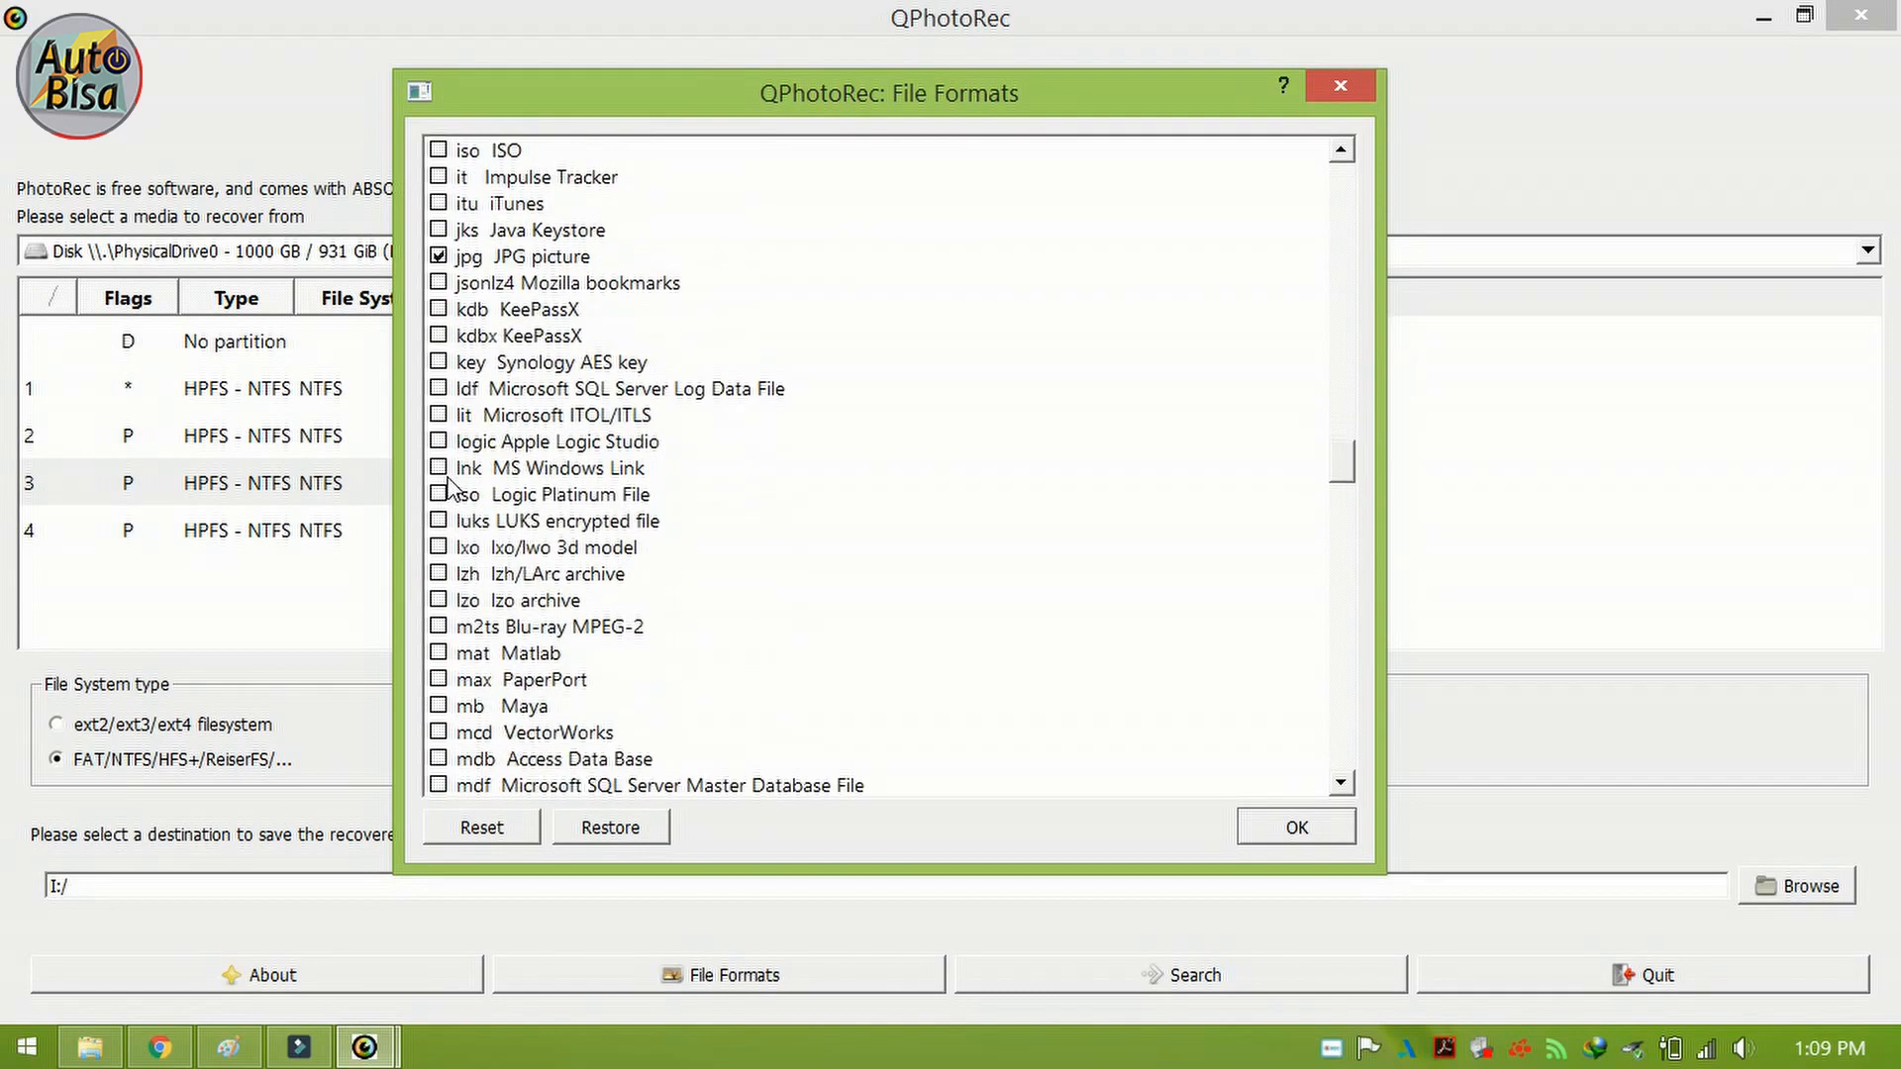
{"action": "scroll", "coordinate": [449, 485], "scroll_direction": "down", "scroll_amount": 4}
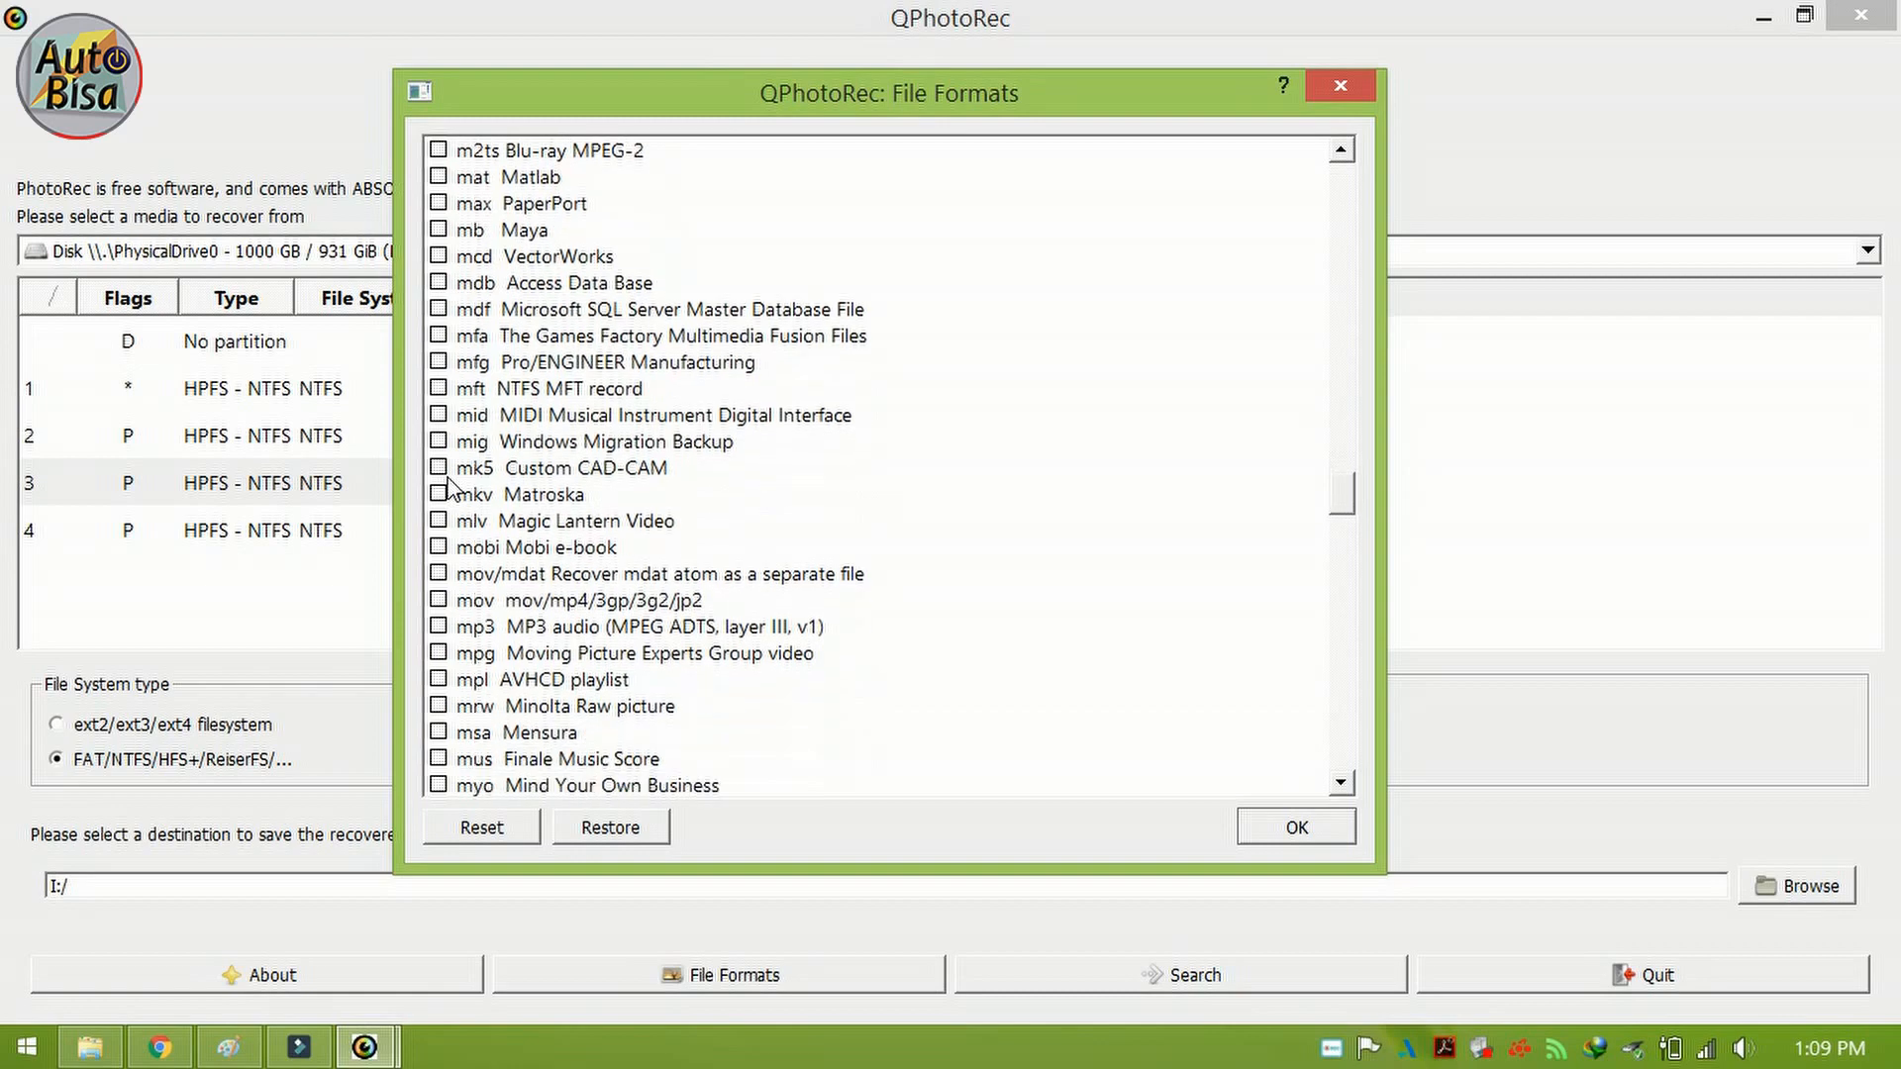
{"action": "scroll", "coordinate": [449, 485], "scroll_direction": "down", "scroll_amount": 4}
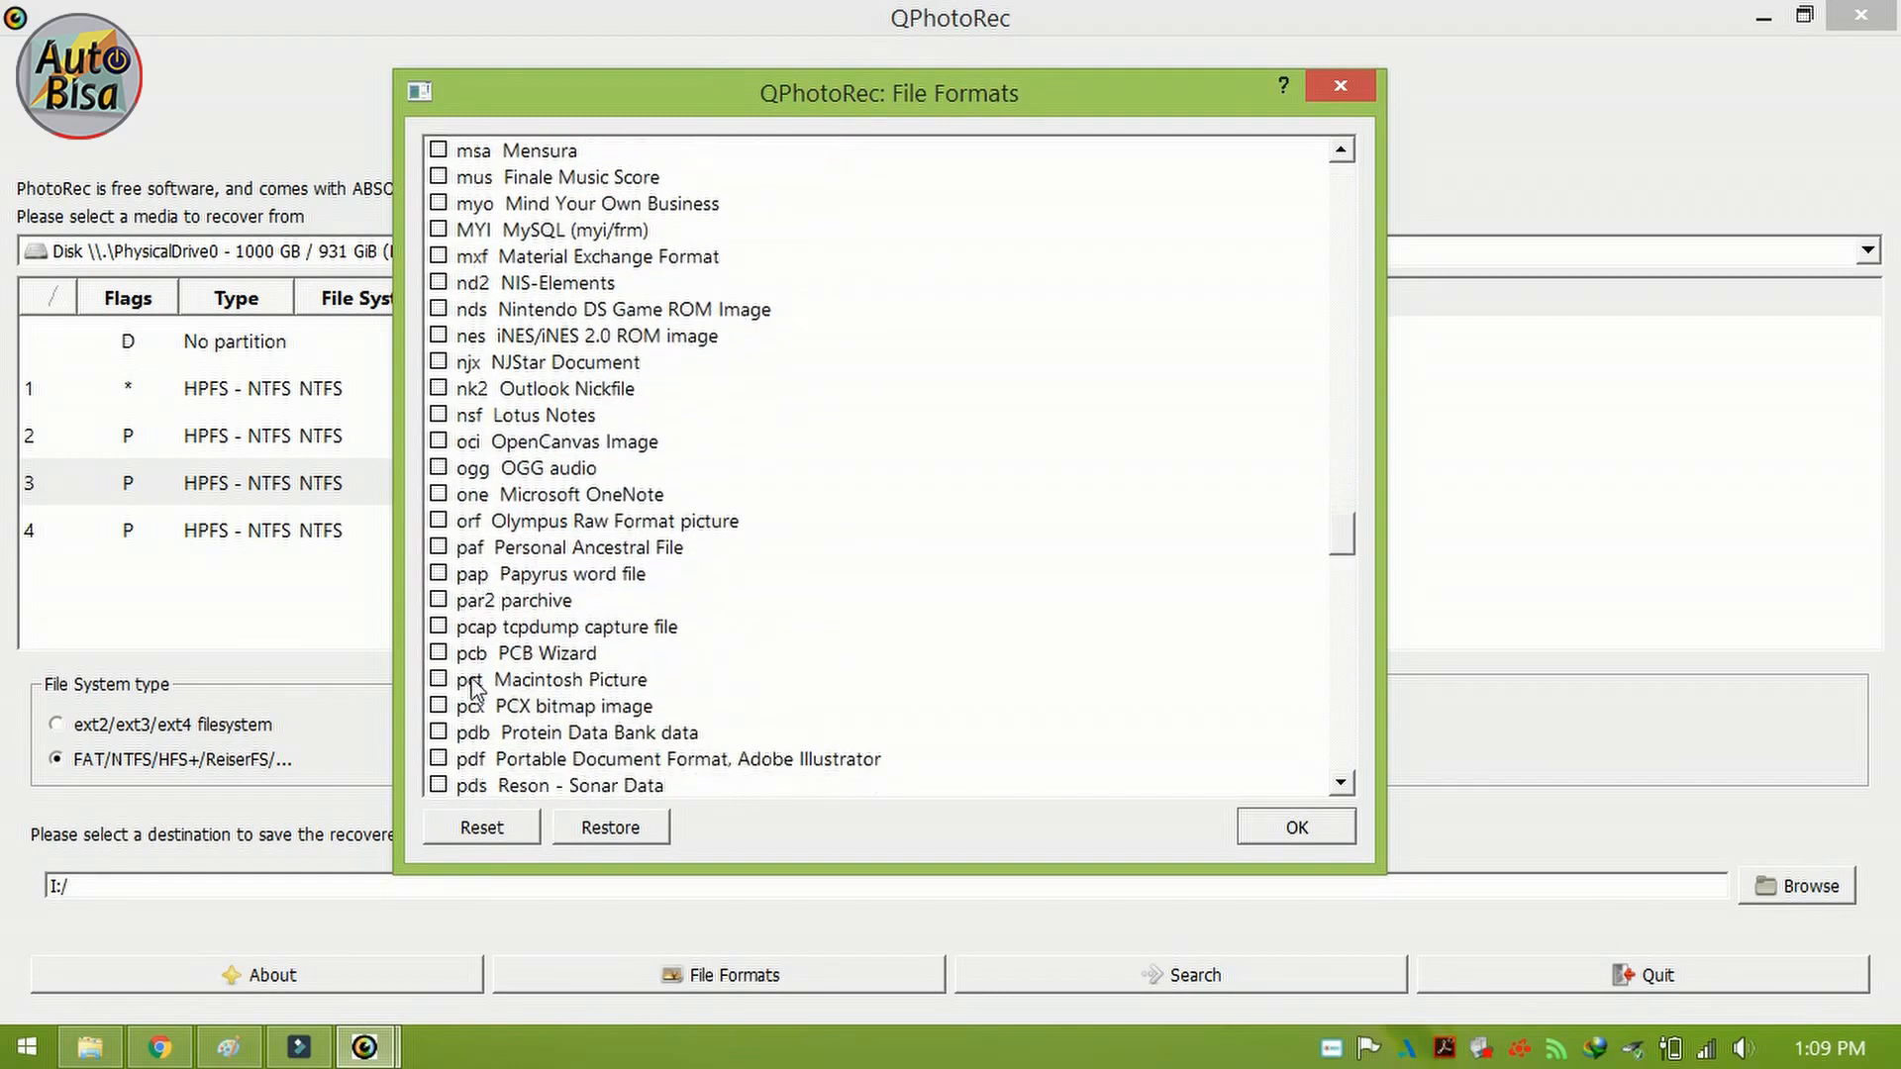
{"action": "scroll", "coordinate": [471, 602], "scroll_direction": "down", "scroll_amount": 2}
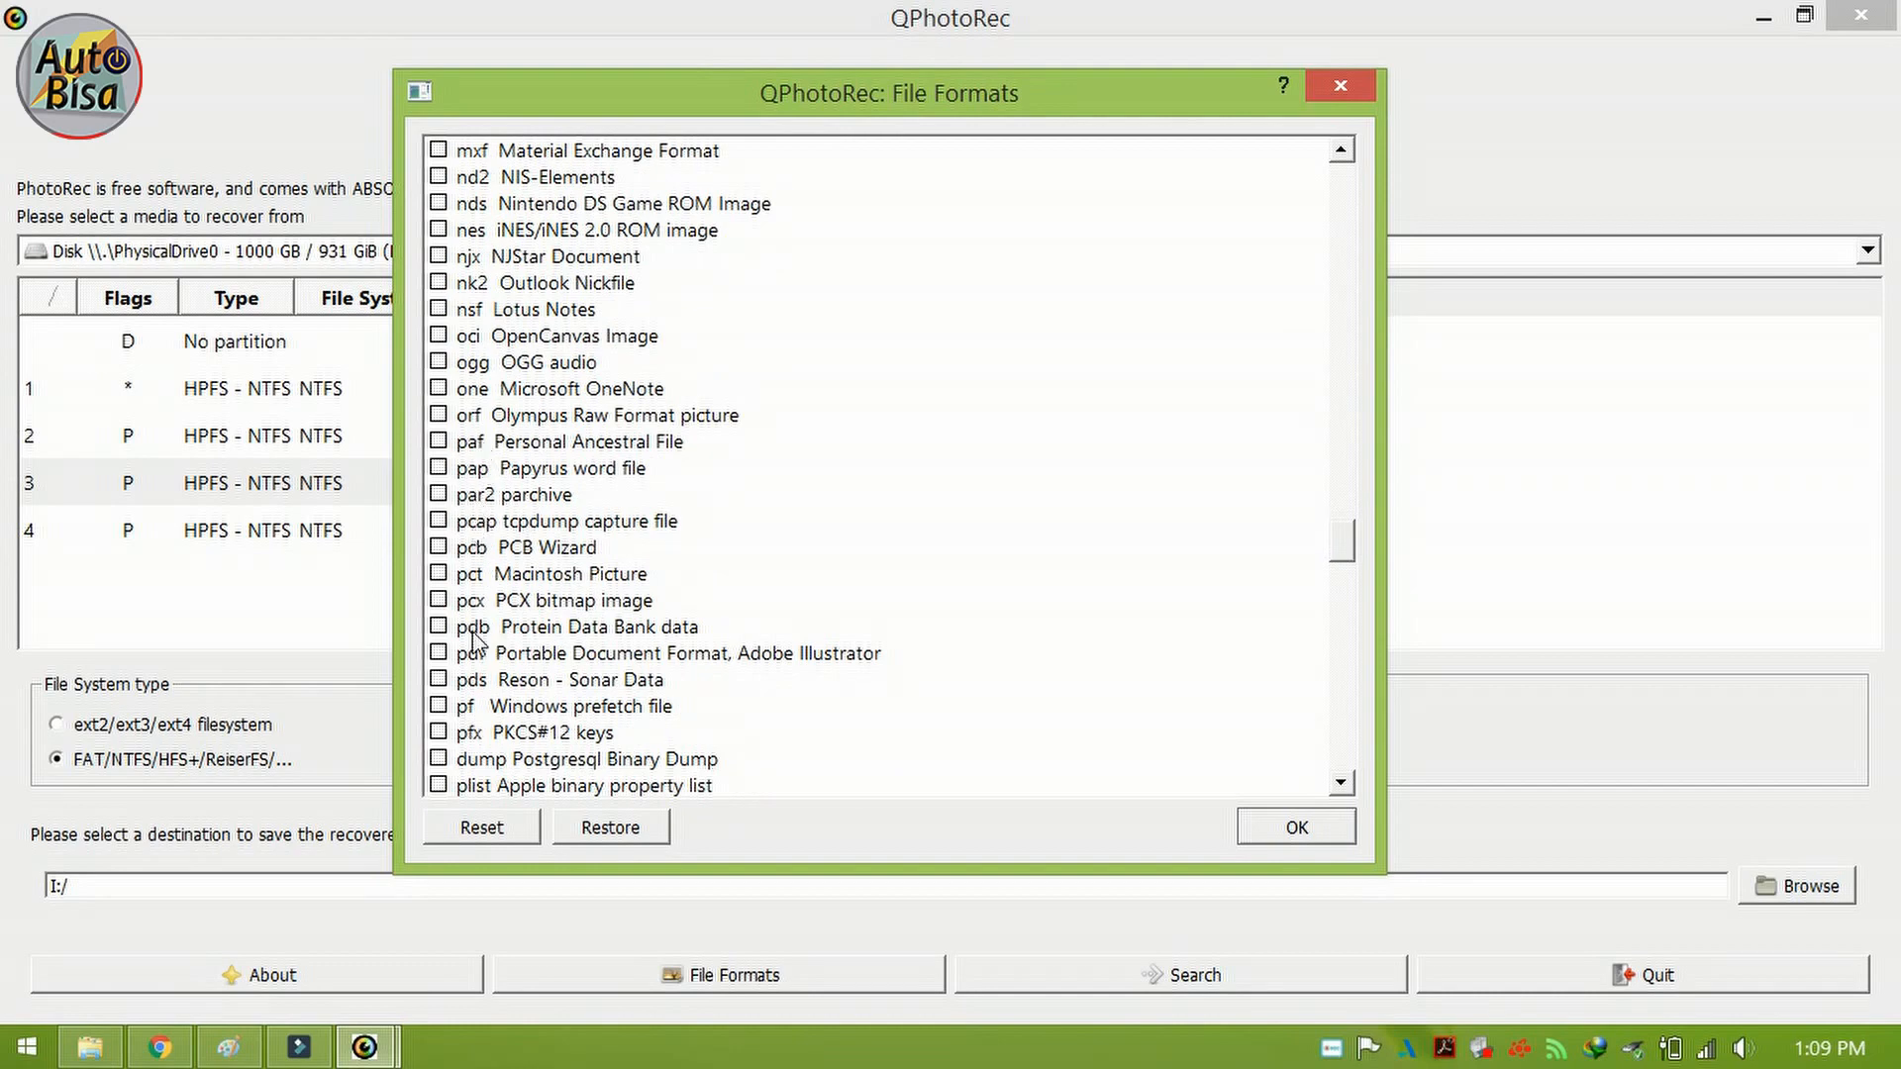
{"action": "scroll", "coordinate": [474, 642], "scroll_direction": "down", "scroll_amount": 2}
{"action": "scroll", "coordinate": [474, 642], "scroll_direction": "down", "scroll_amount": 1}
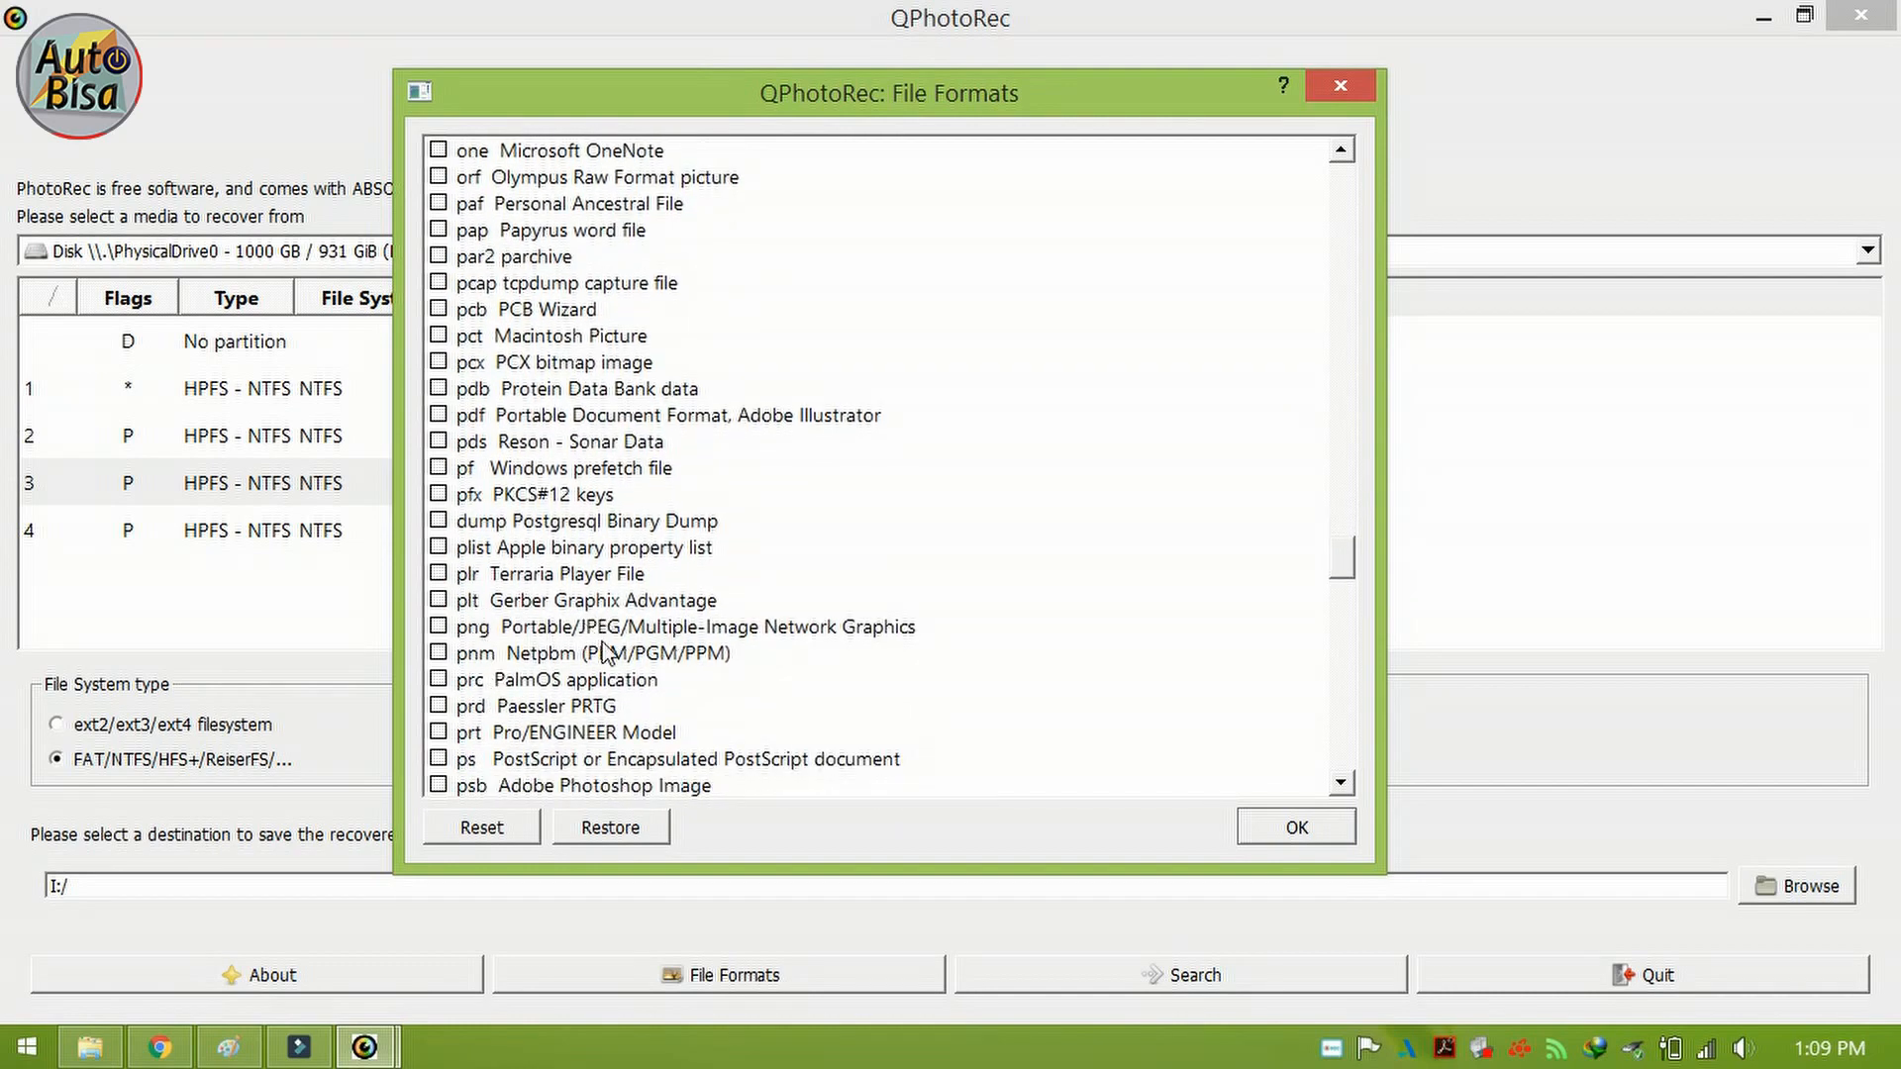
{"action": "left_click", "coordinate": [439, 628]}
{"action": "left_click", "coordinate": [1297, 828]}
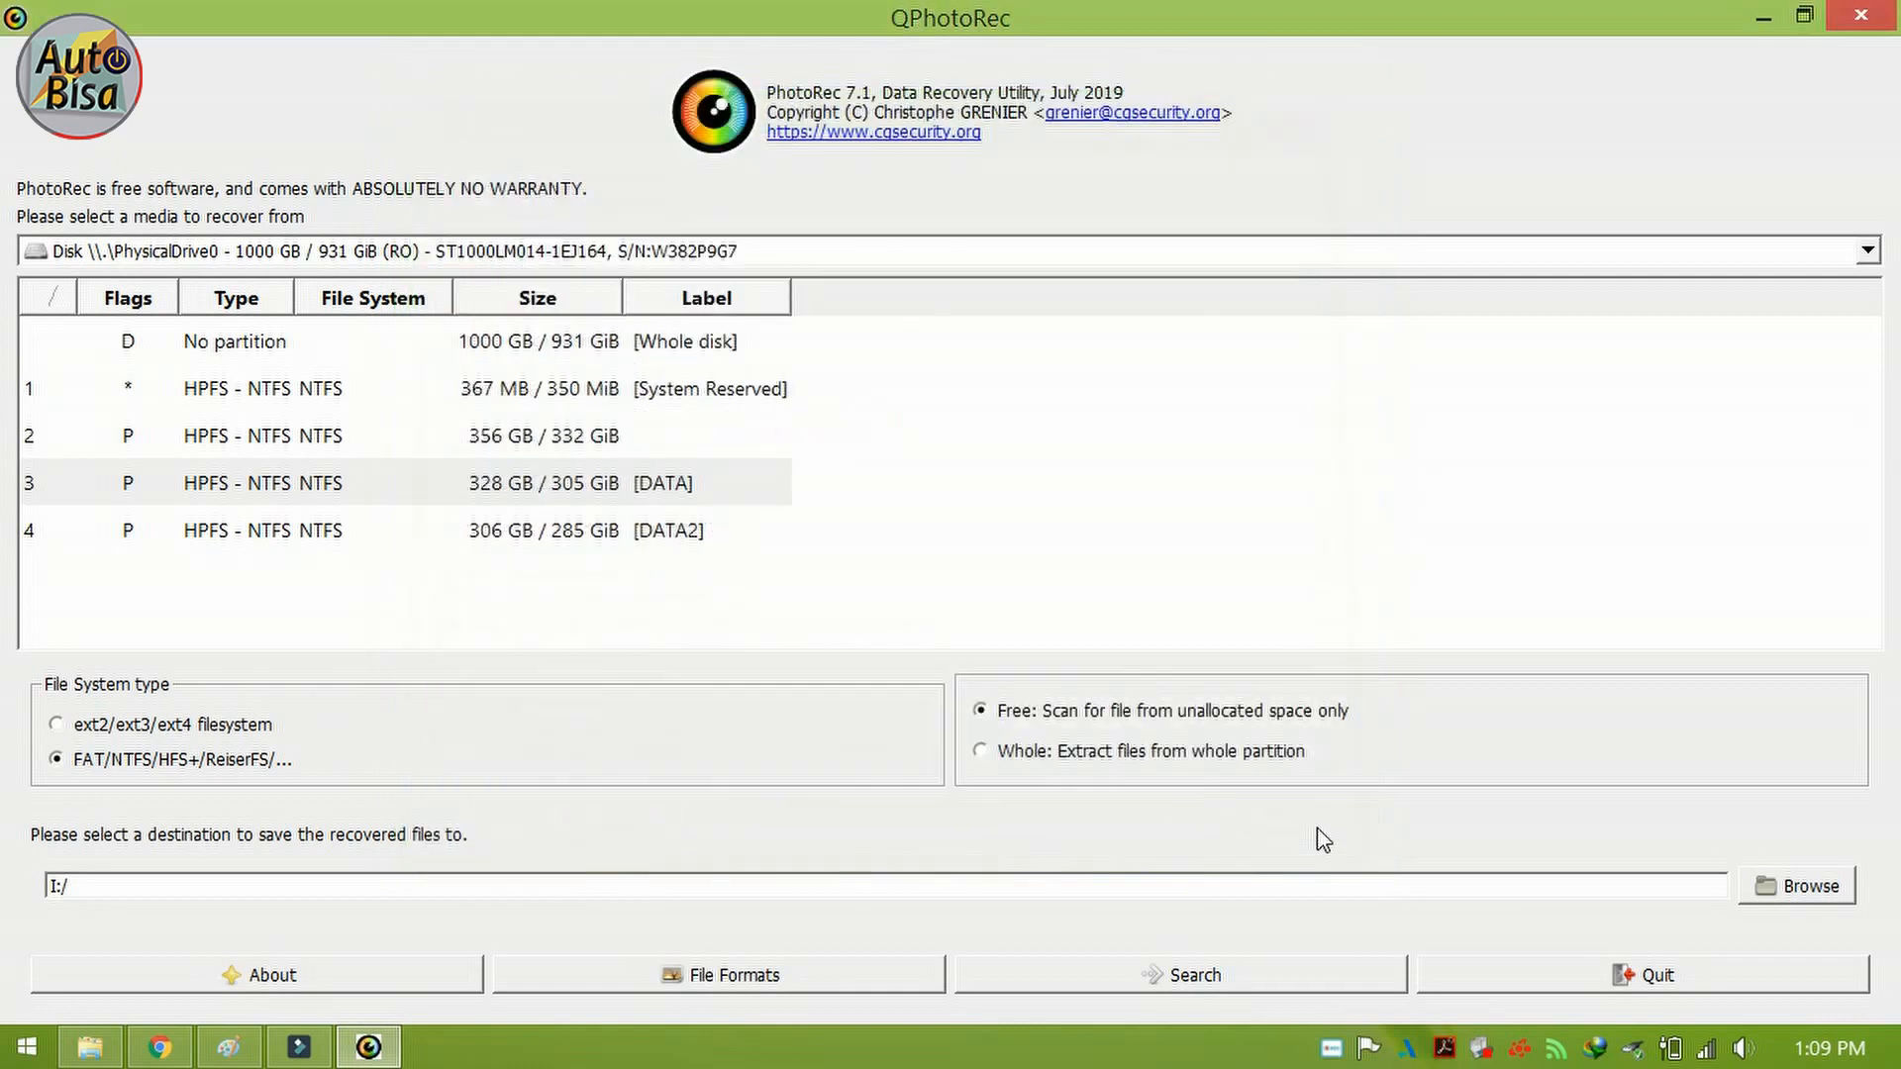
Step: Set the recovery to extract files from the whole partition, select the DATA partition and start the search
{"action": "left_click", "coordinate": [993, 757]}
{"action": "left_click", "coordinate": [621, 498]}
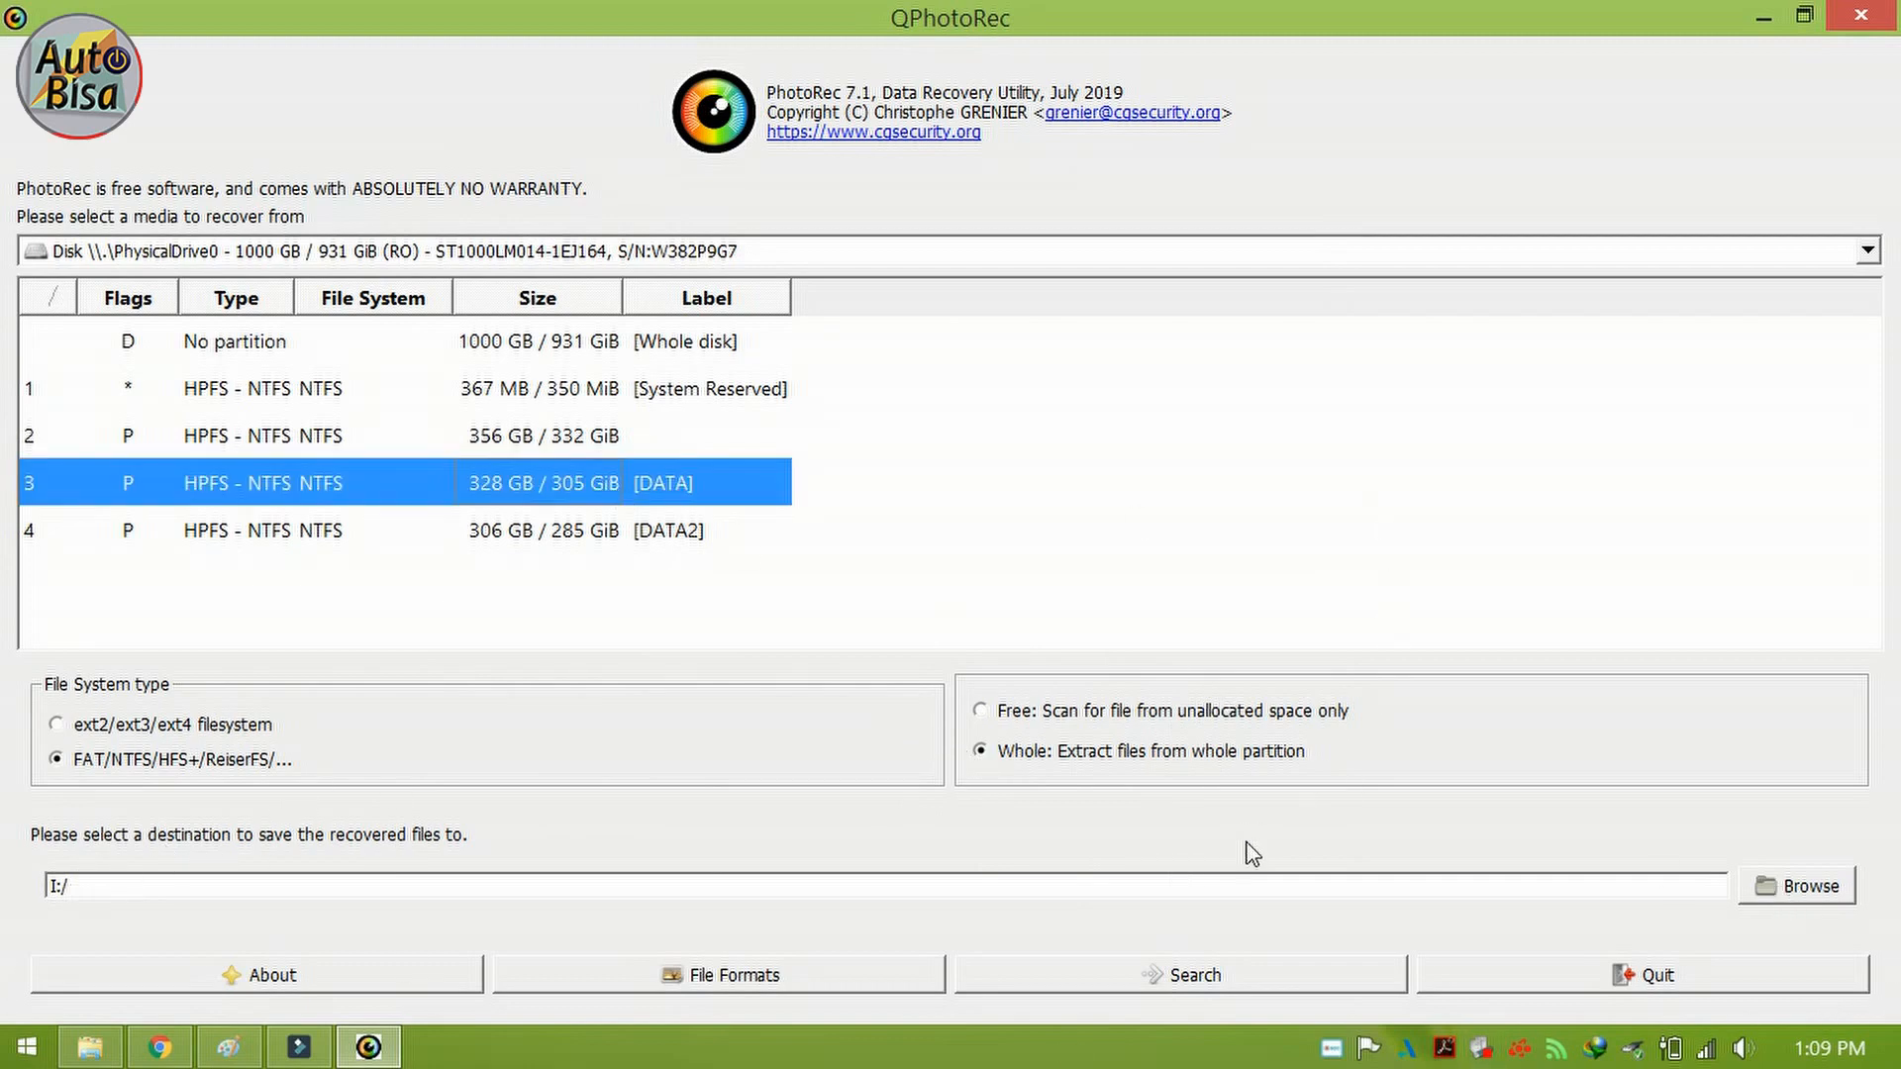
{"action": "left_click", "coordinate": [1236, 979]}
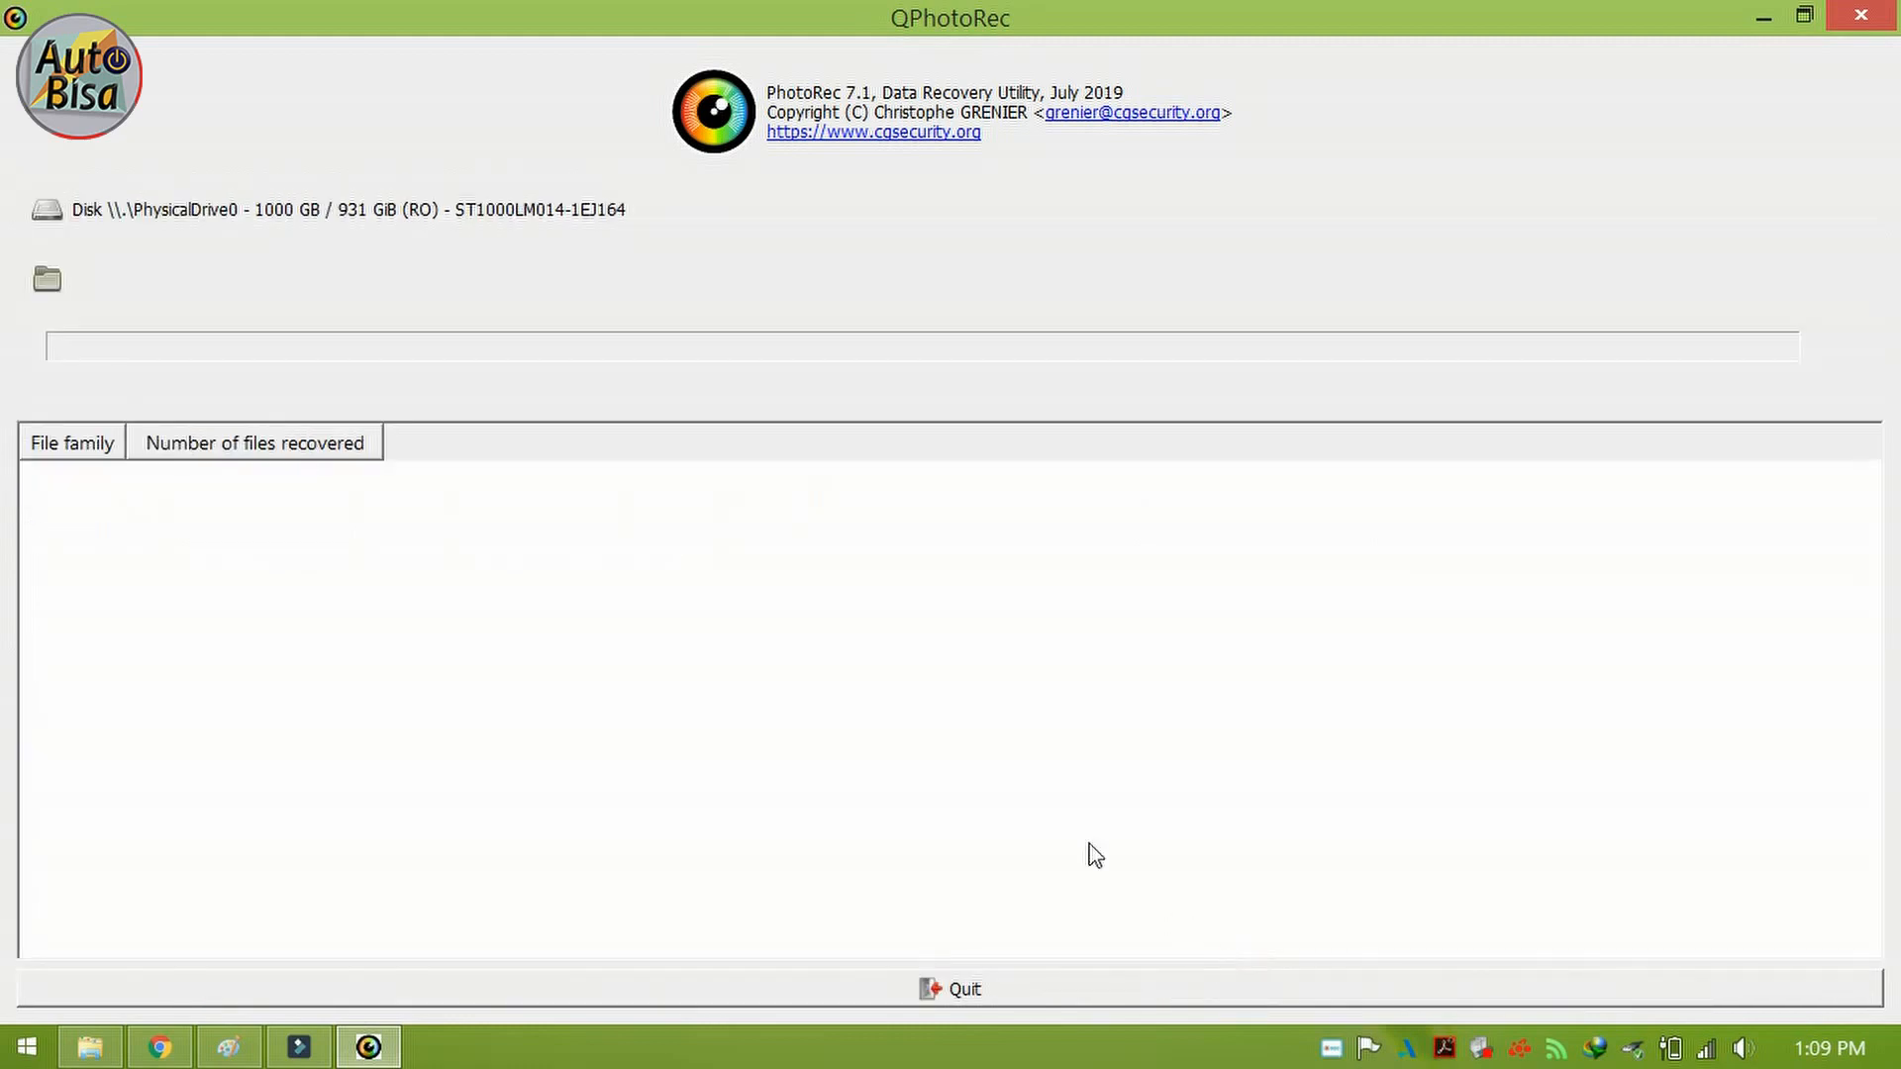
Step: Restore the recovery progress window from full screen, enlarge it slightly and reposition it on the desktop
{"action": "left_click", "coordinate": [1802, 16]}
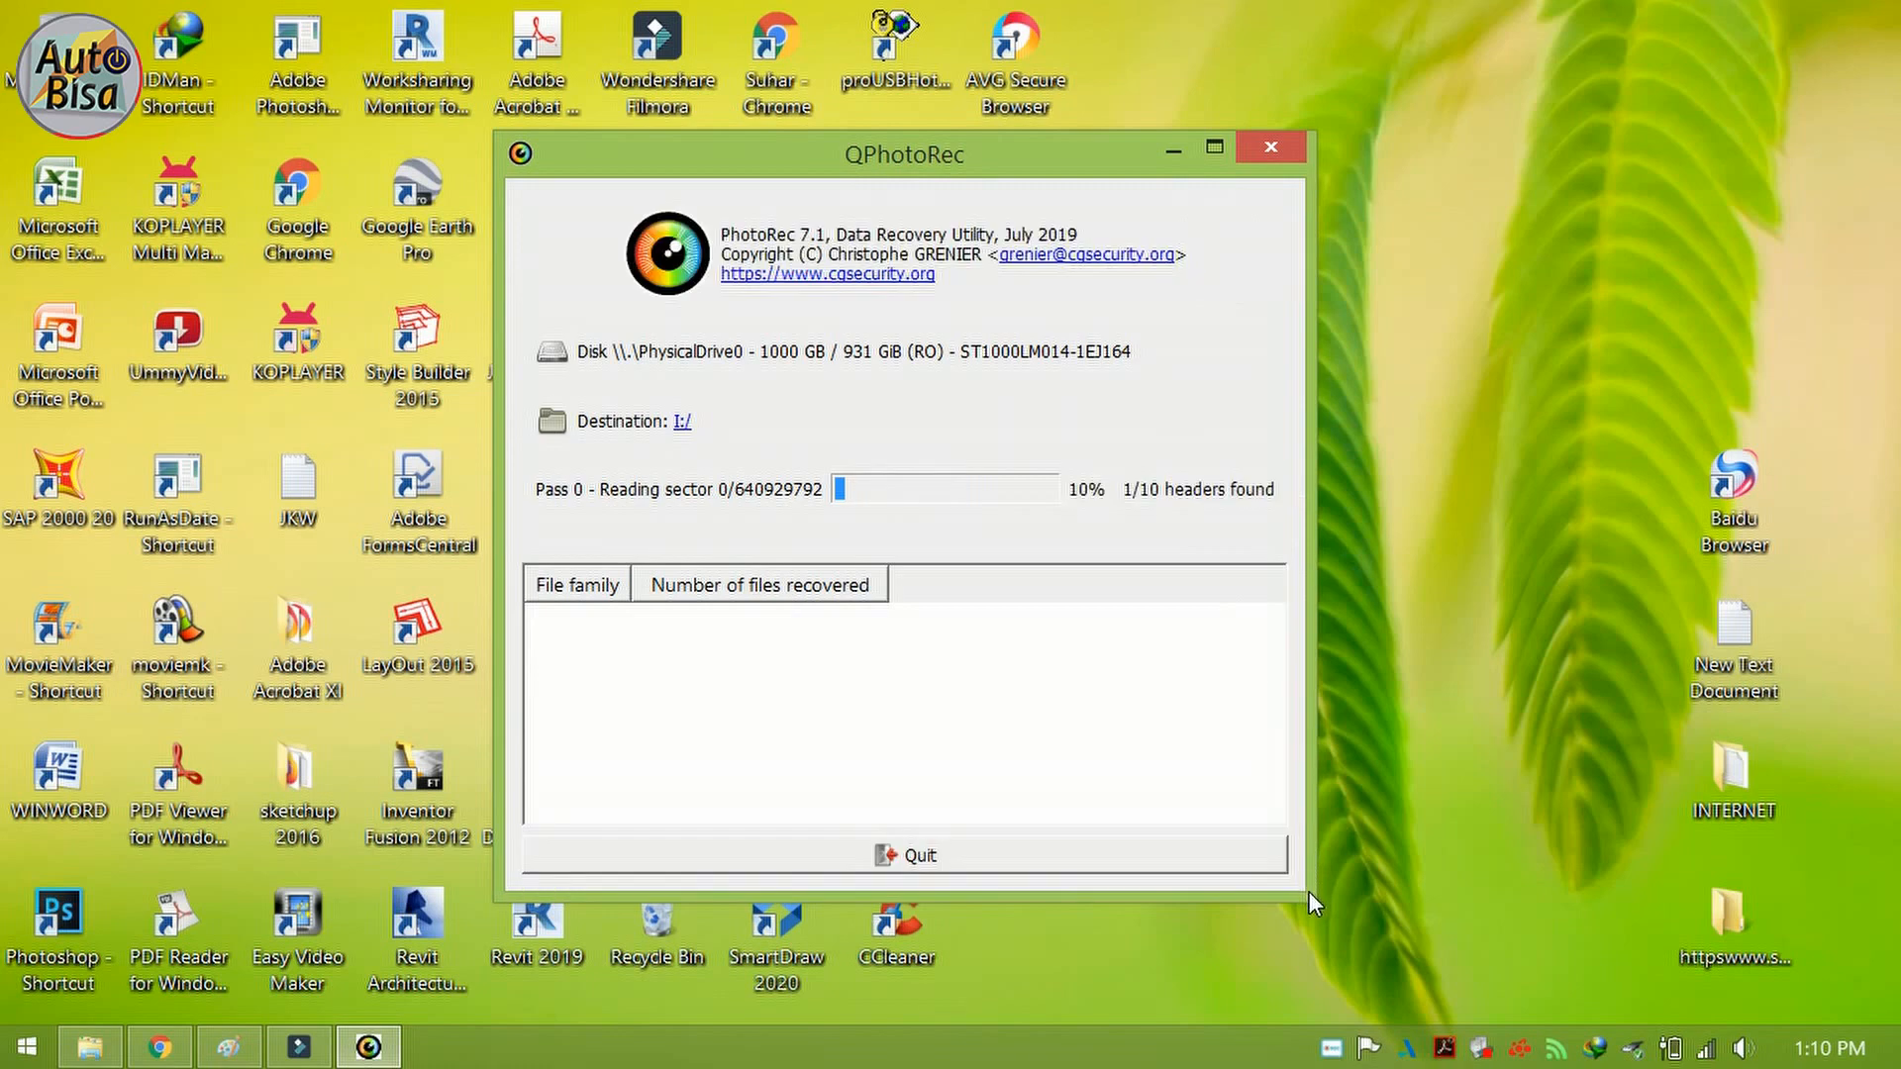
{"action": "left_click_drag", "start_coordinate": [1310, 901], "coordinate": [1614, 1015]}
{"action": "left_click_drag", "start_coordinate": [1137, 149], "coordinate": [989, 101]}
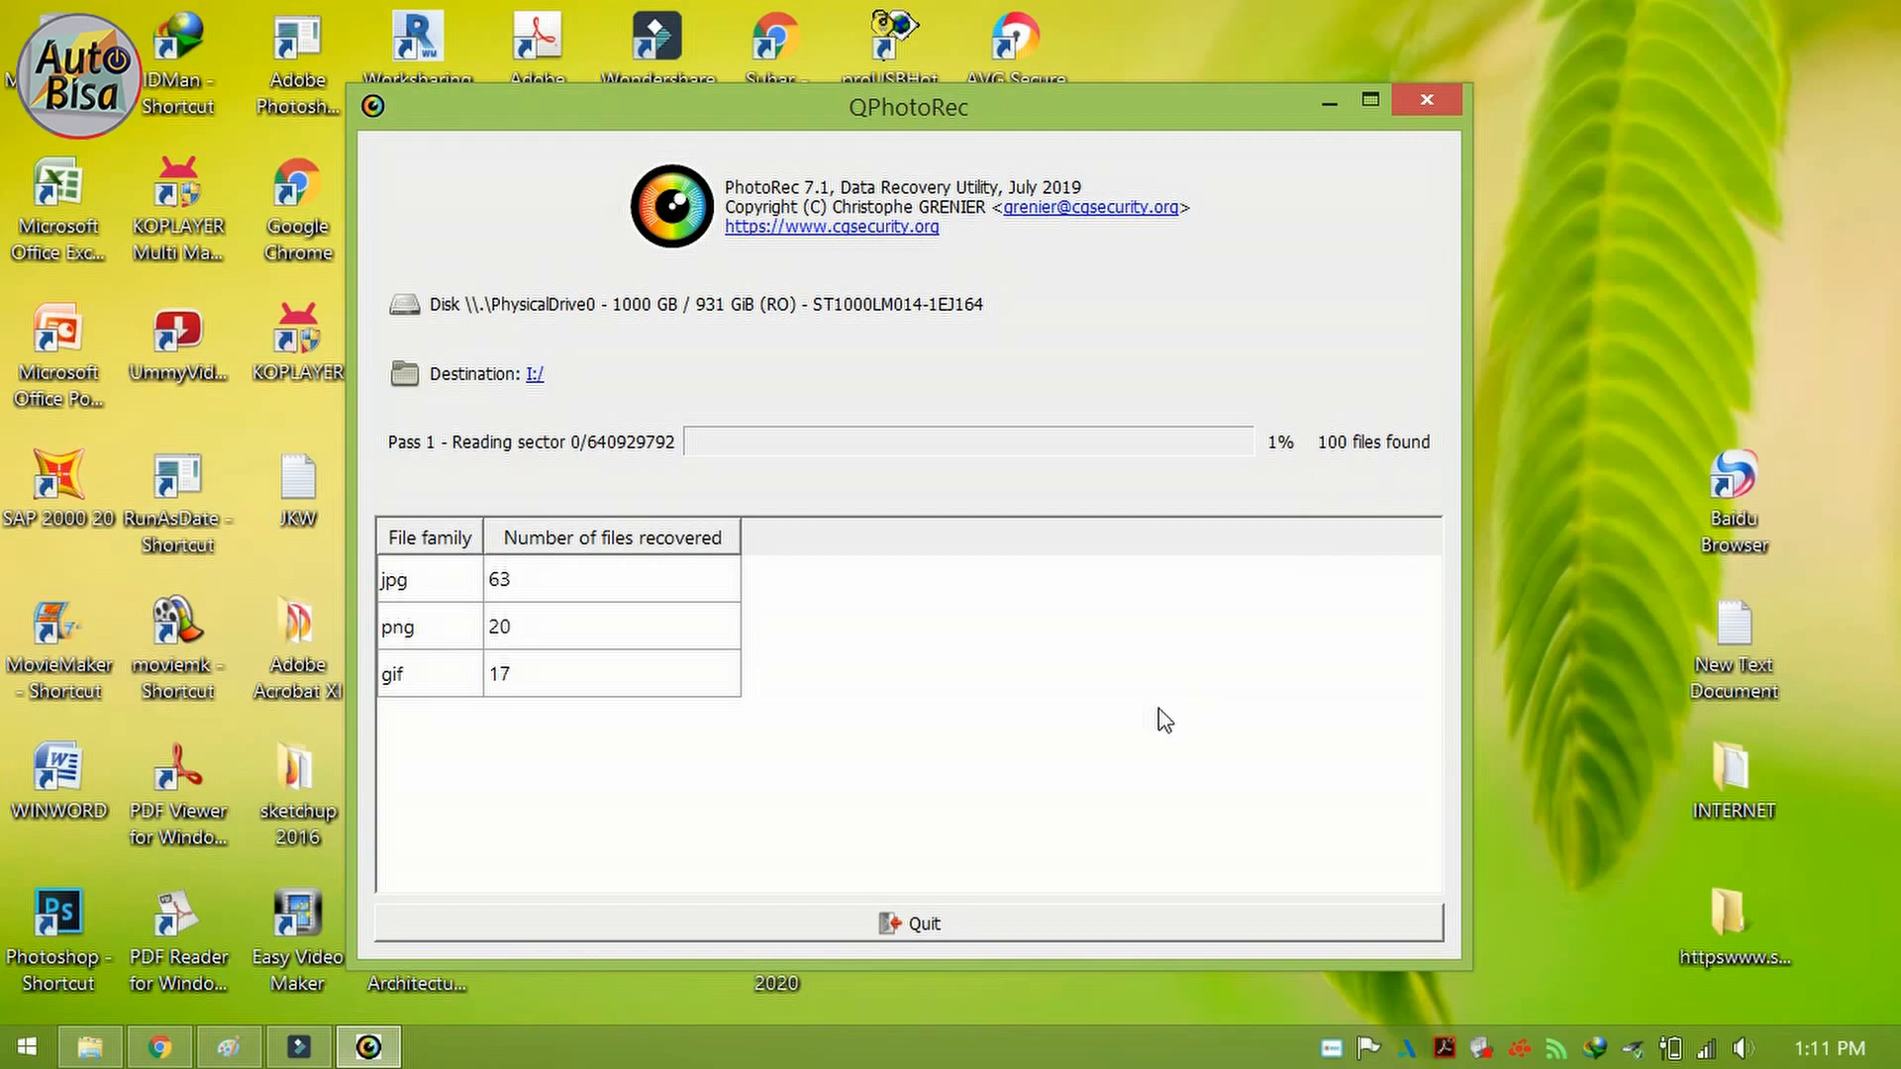
Step: Open the recup_dir.1 folder on the I: drive in File Explorer and look through the recovered pictures
{"action": "left_click", "coordinate": [106, 1056]}
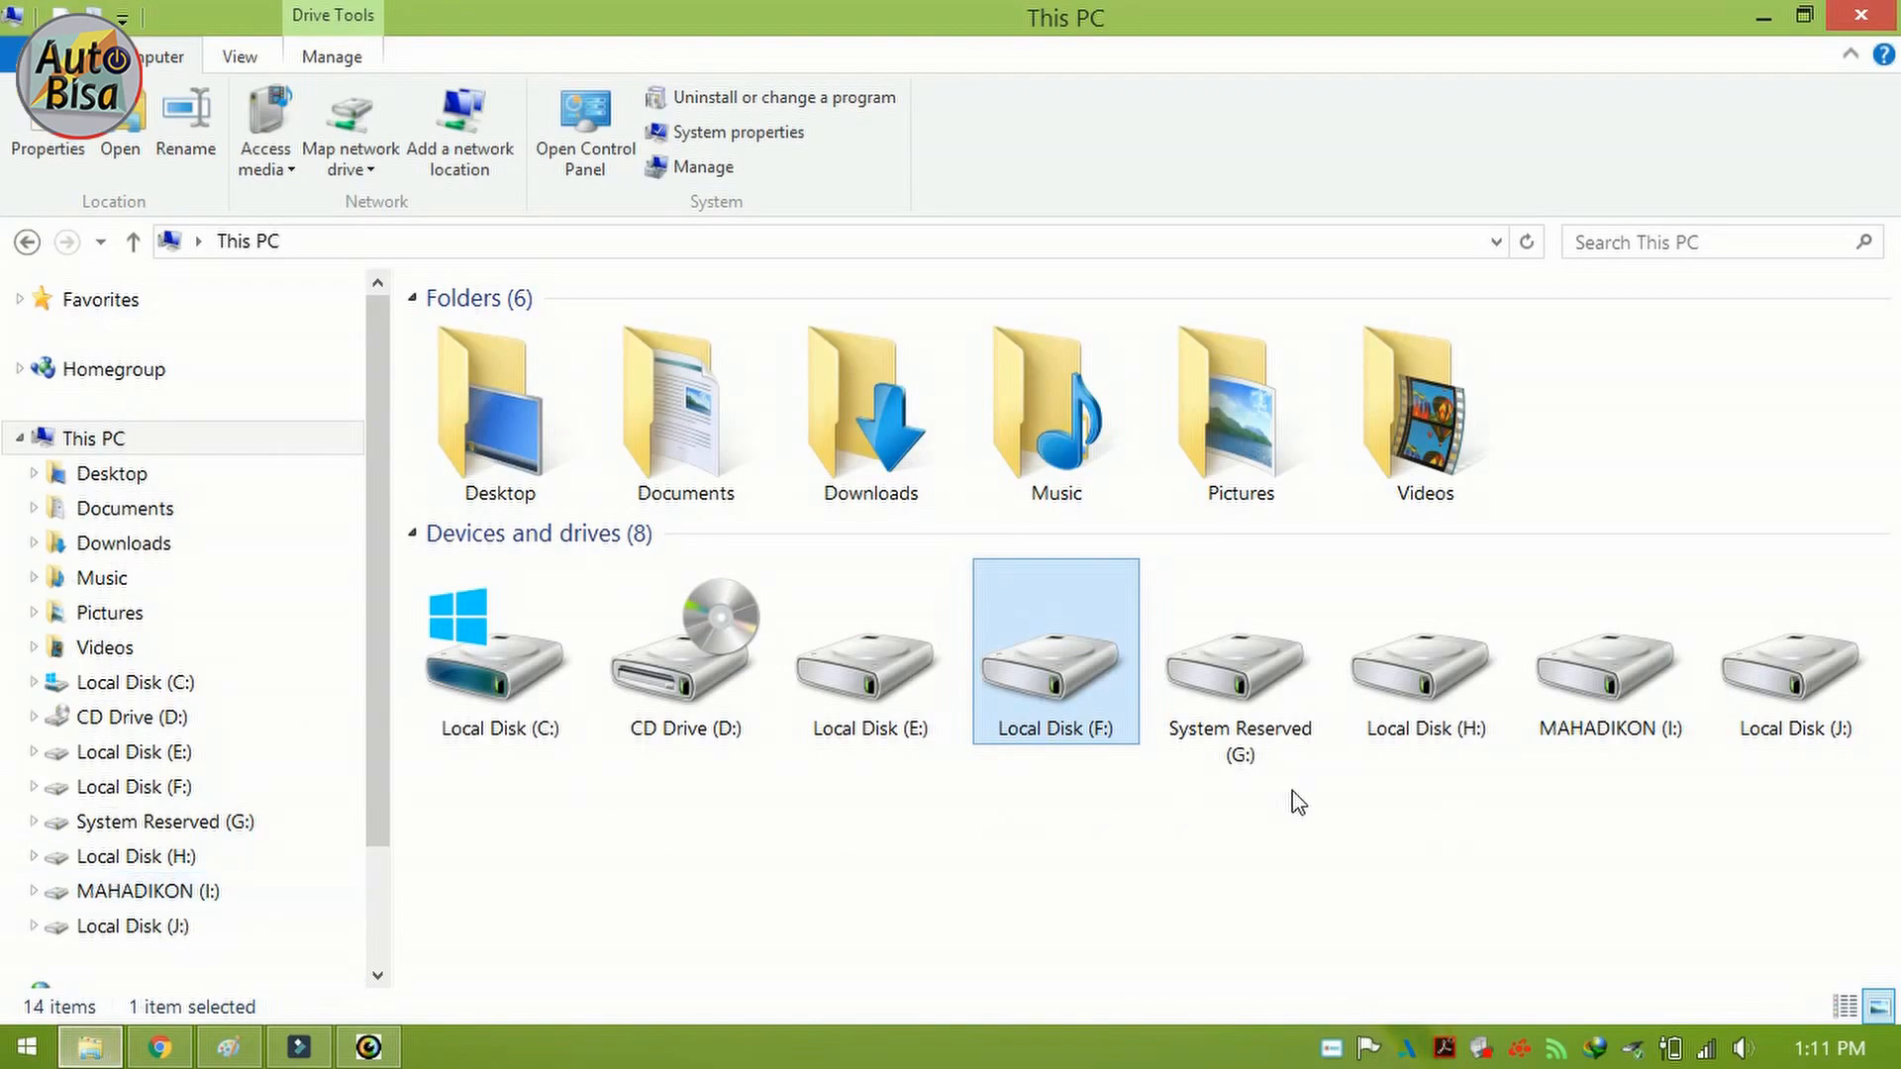
{"action": "double_click", "coordinate": [1614, 674]}
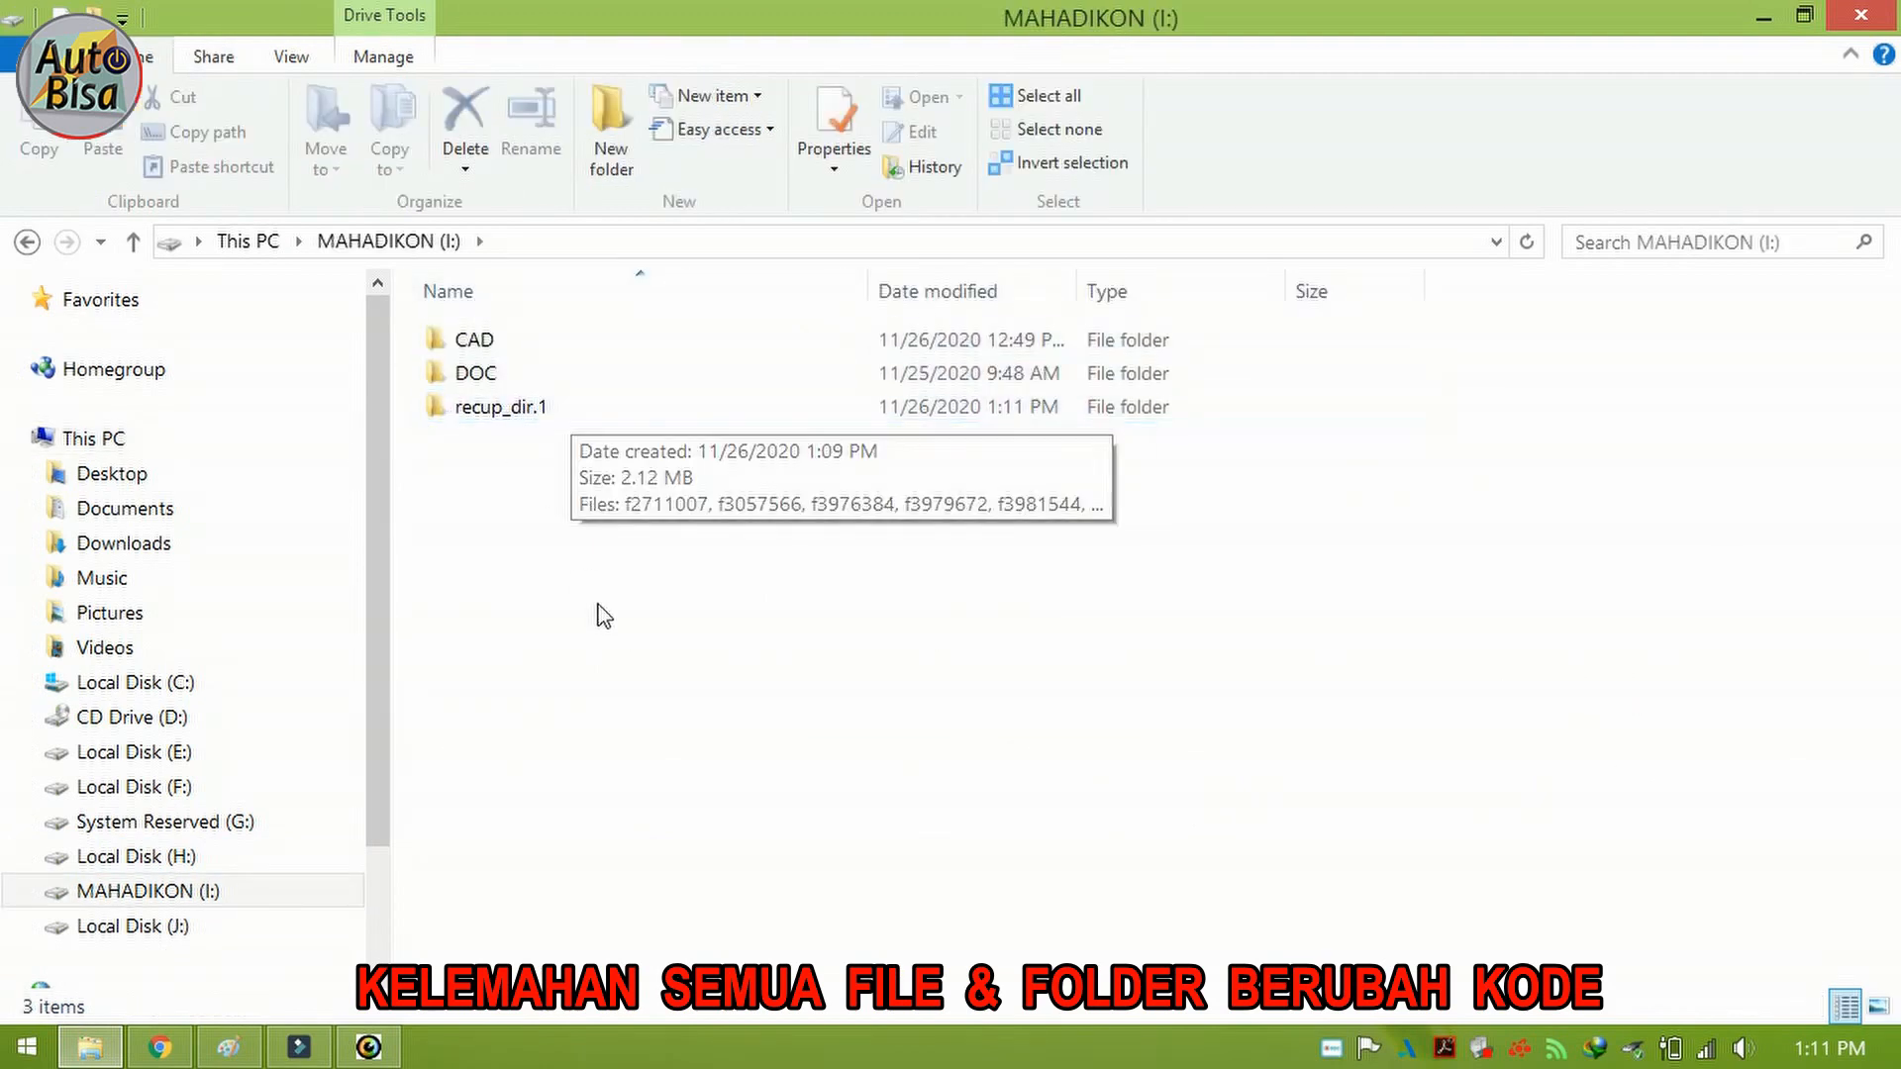
{"action": "double_click", "coordinate": [564, 408]}
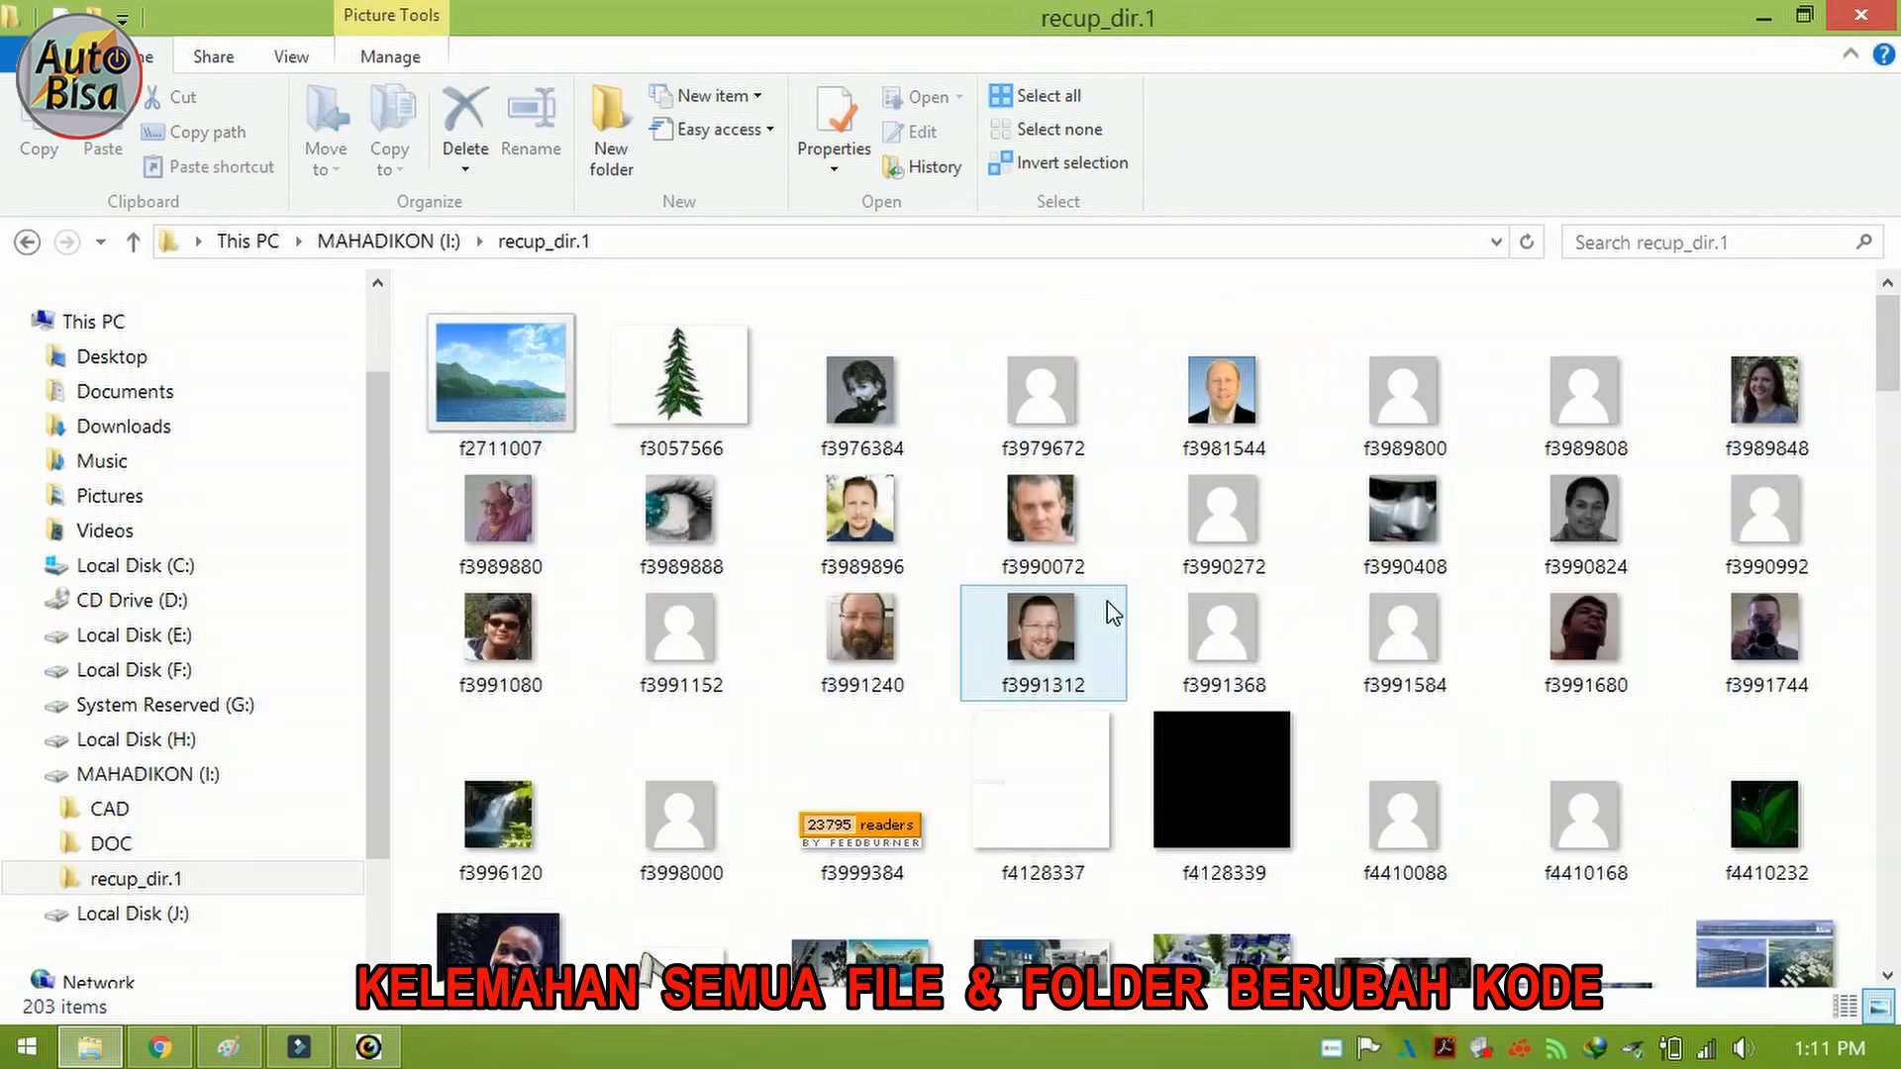
{"action": "scroll", "coordinate": [1515, 611], "scroll_direction": "down", "scroll_amount": 3}
{"action": "scroll", "coordinate": [1515, 611], "scroll_direction": "down", "scroll_amount": 6}
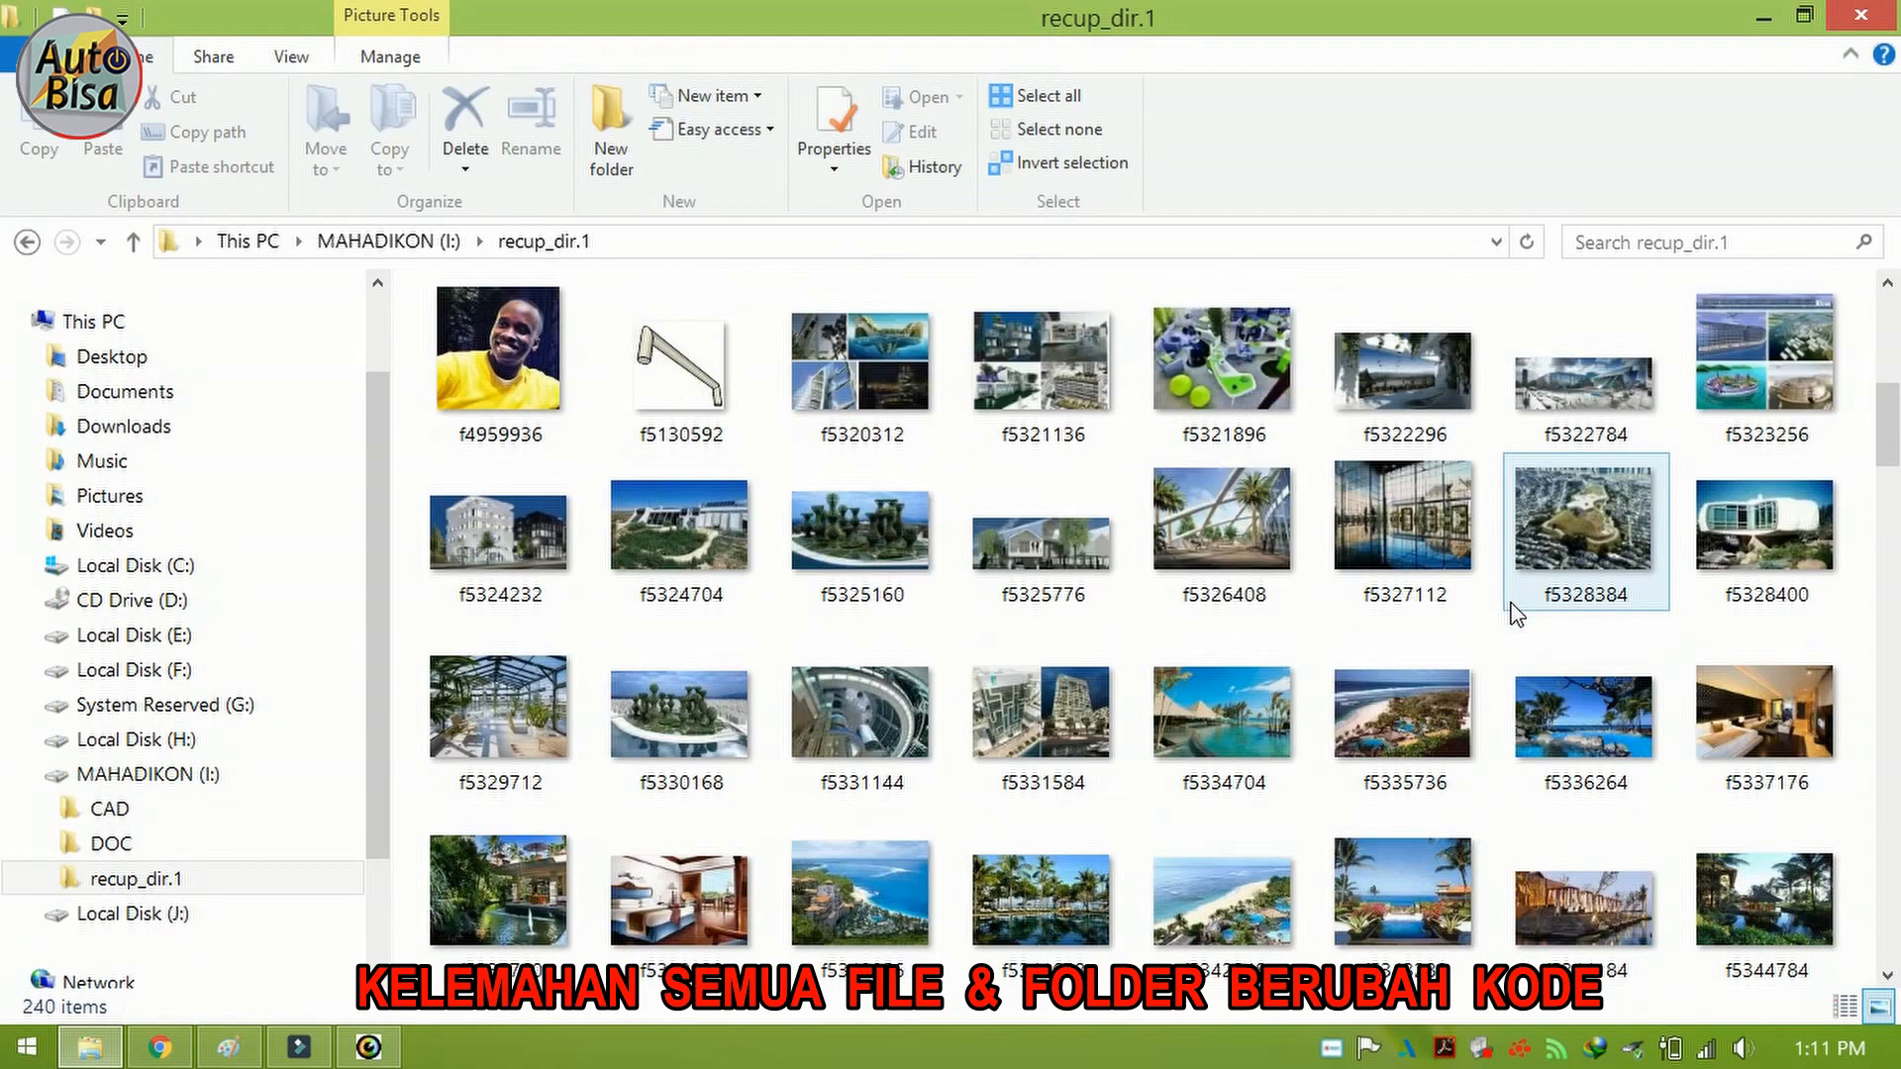
{"action": "scroll", "coordinate": [1510, 609], "scroll_direction": "down", "scroll_amount": 3}
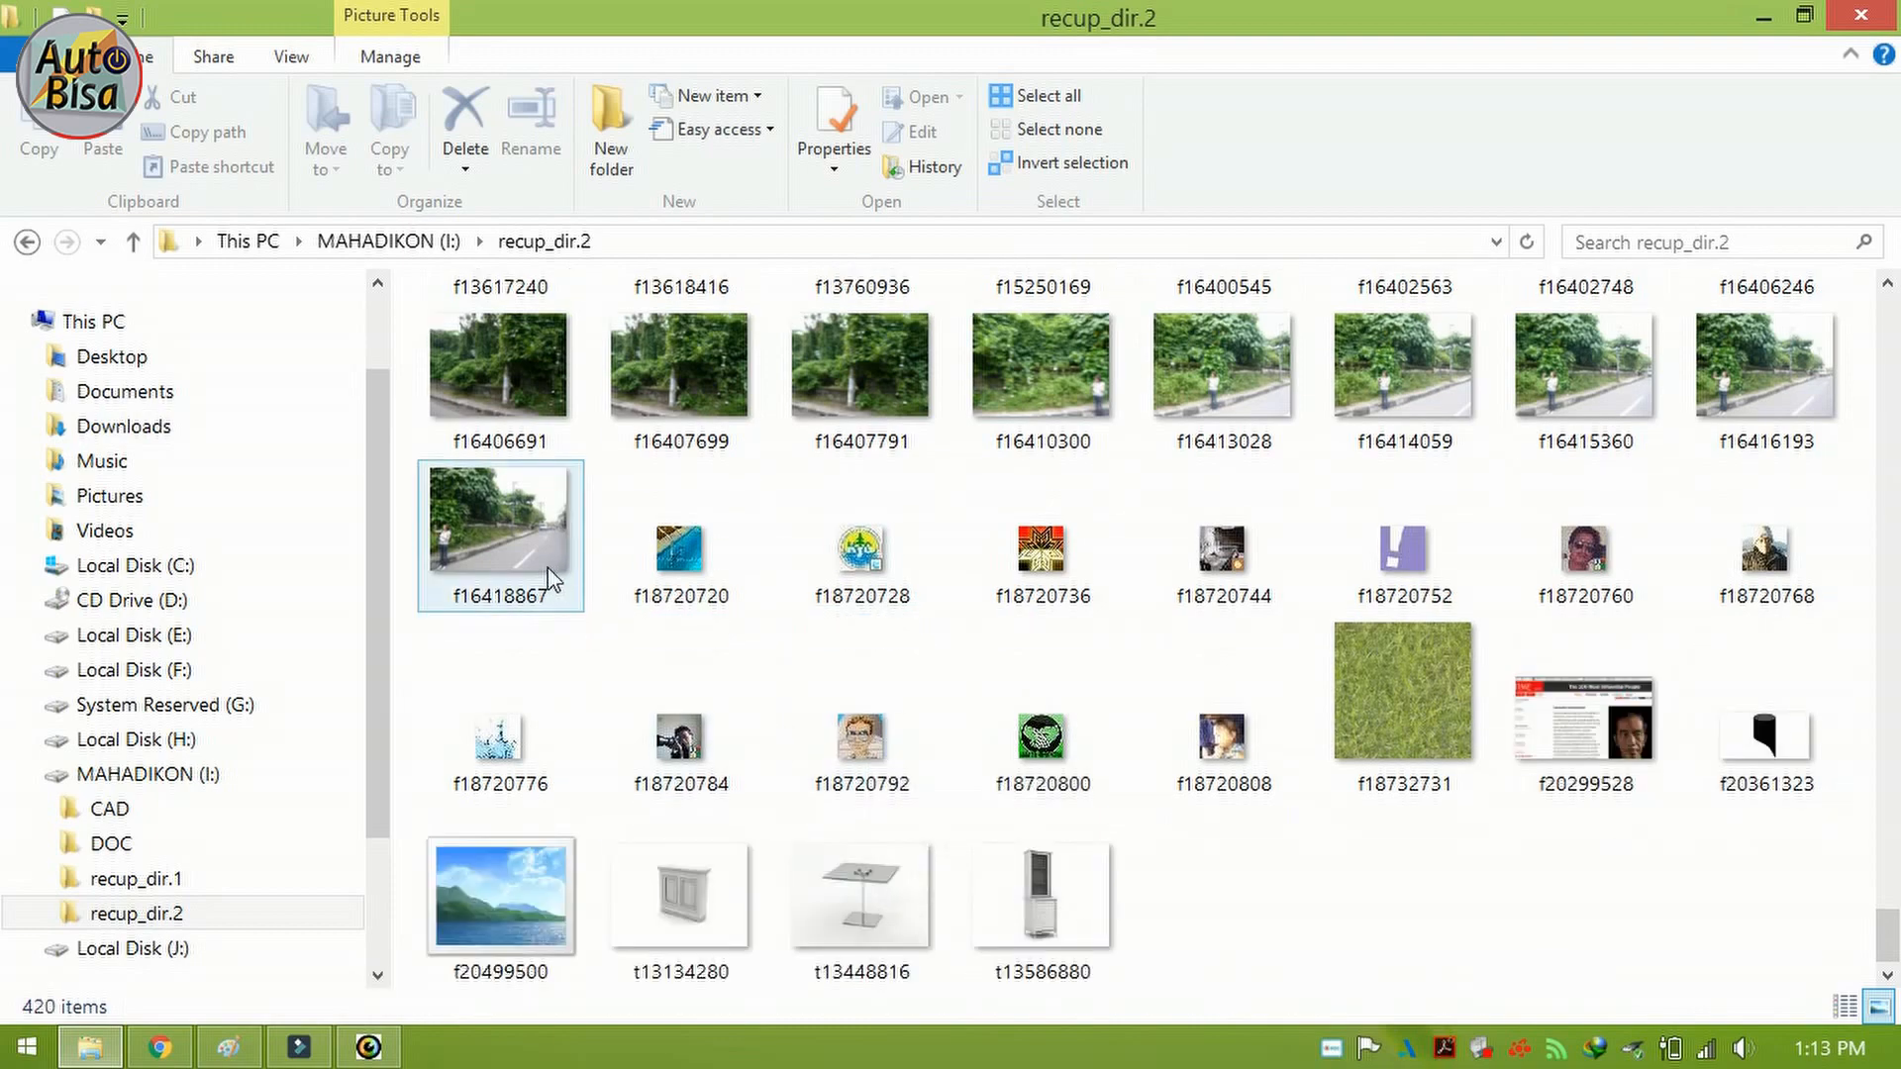
Step: View the recovered photos f16418867, f16413028, f16415360 and f16400545 from the recup_dir.2 folder at full size
{"action": "left_click", "coordinate": [527, 541]}
{"action": "double_click", "coordinate": [527, 541]}
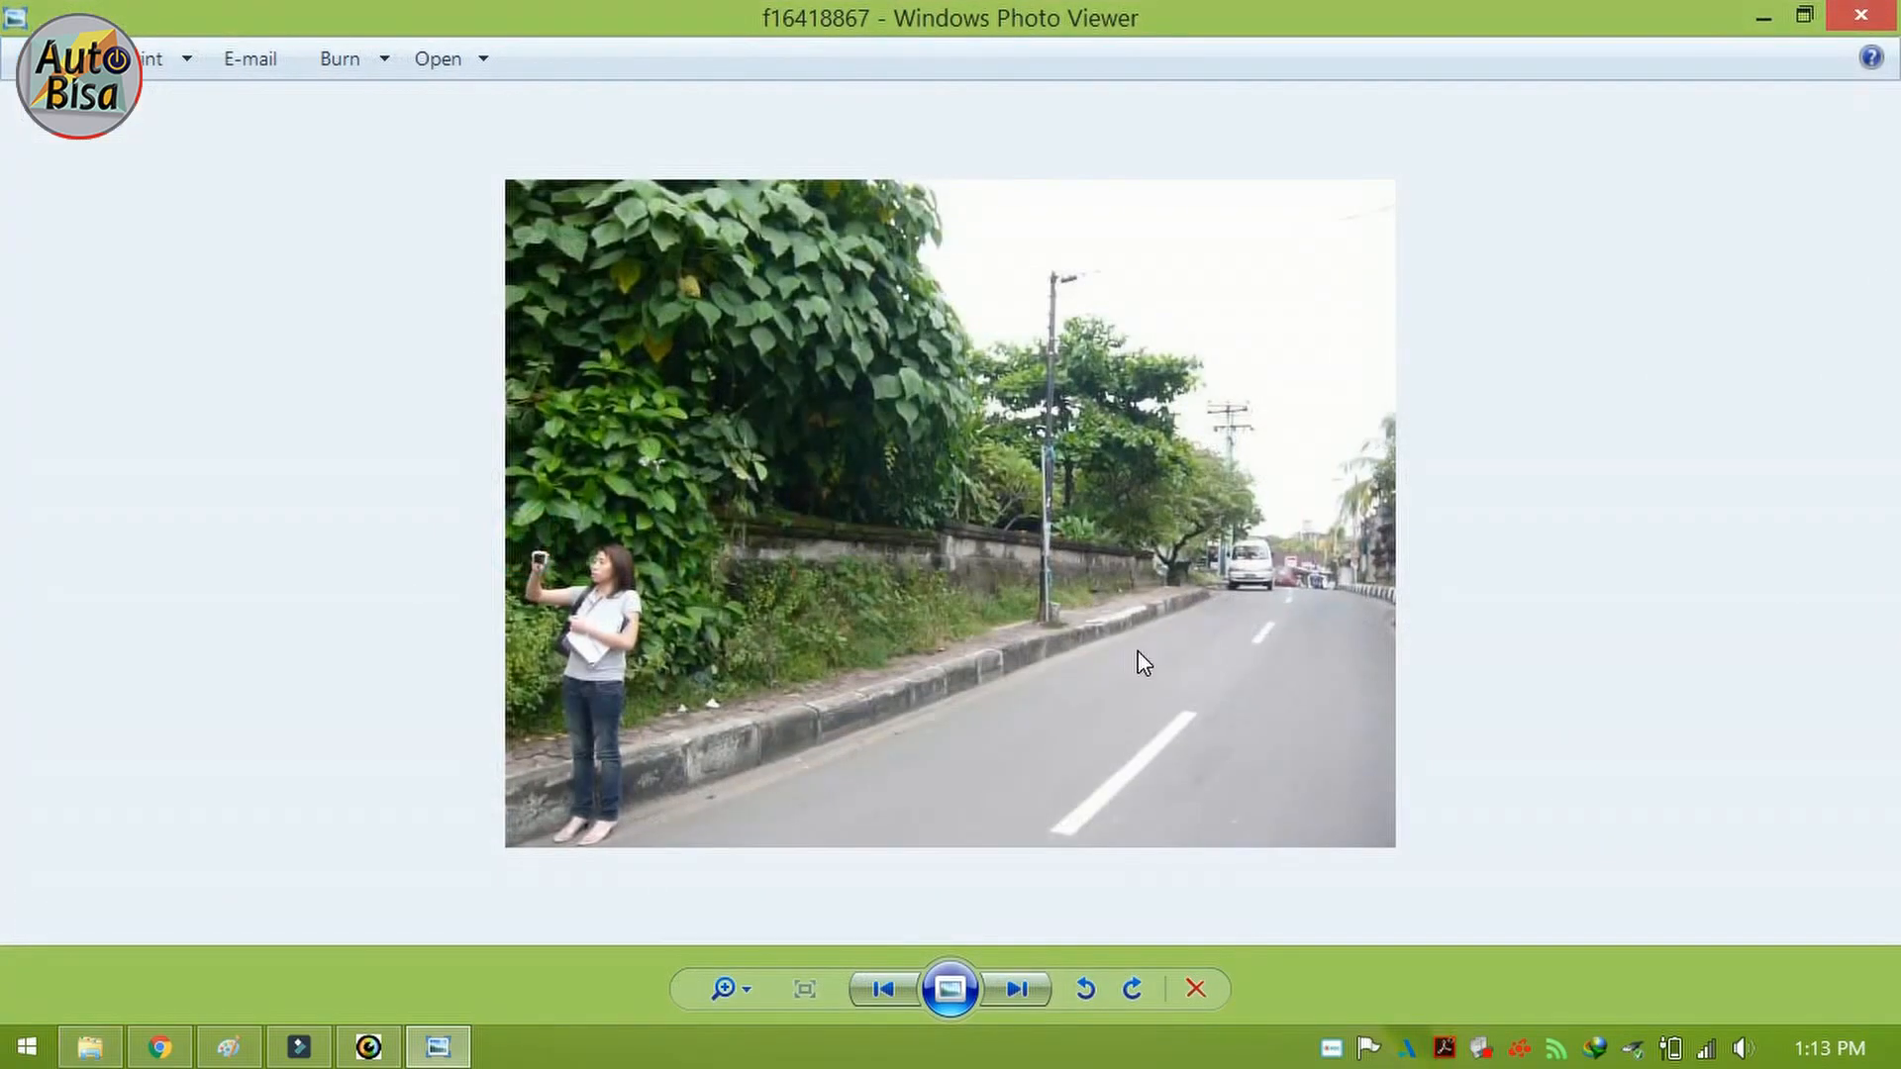
{"action": "left_click", "coordinate": [1859, 16]}
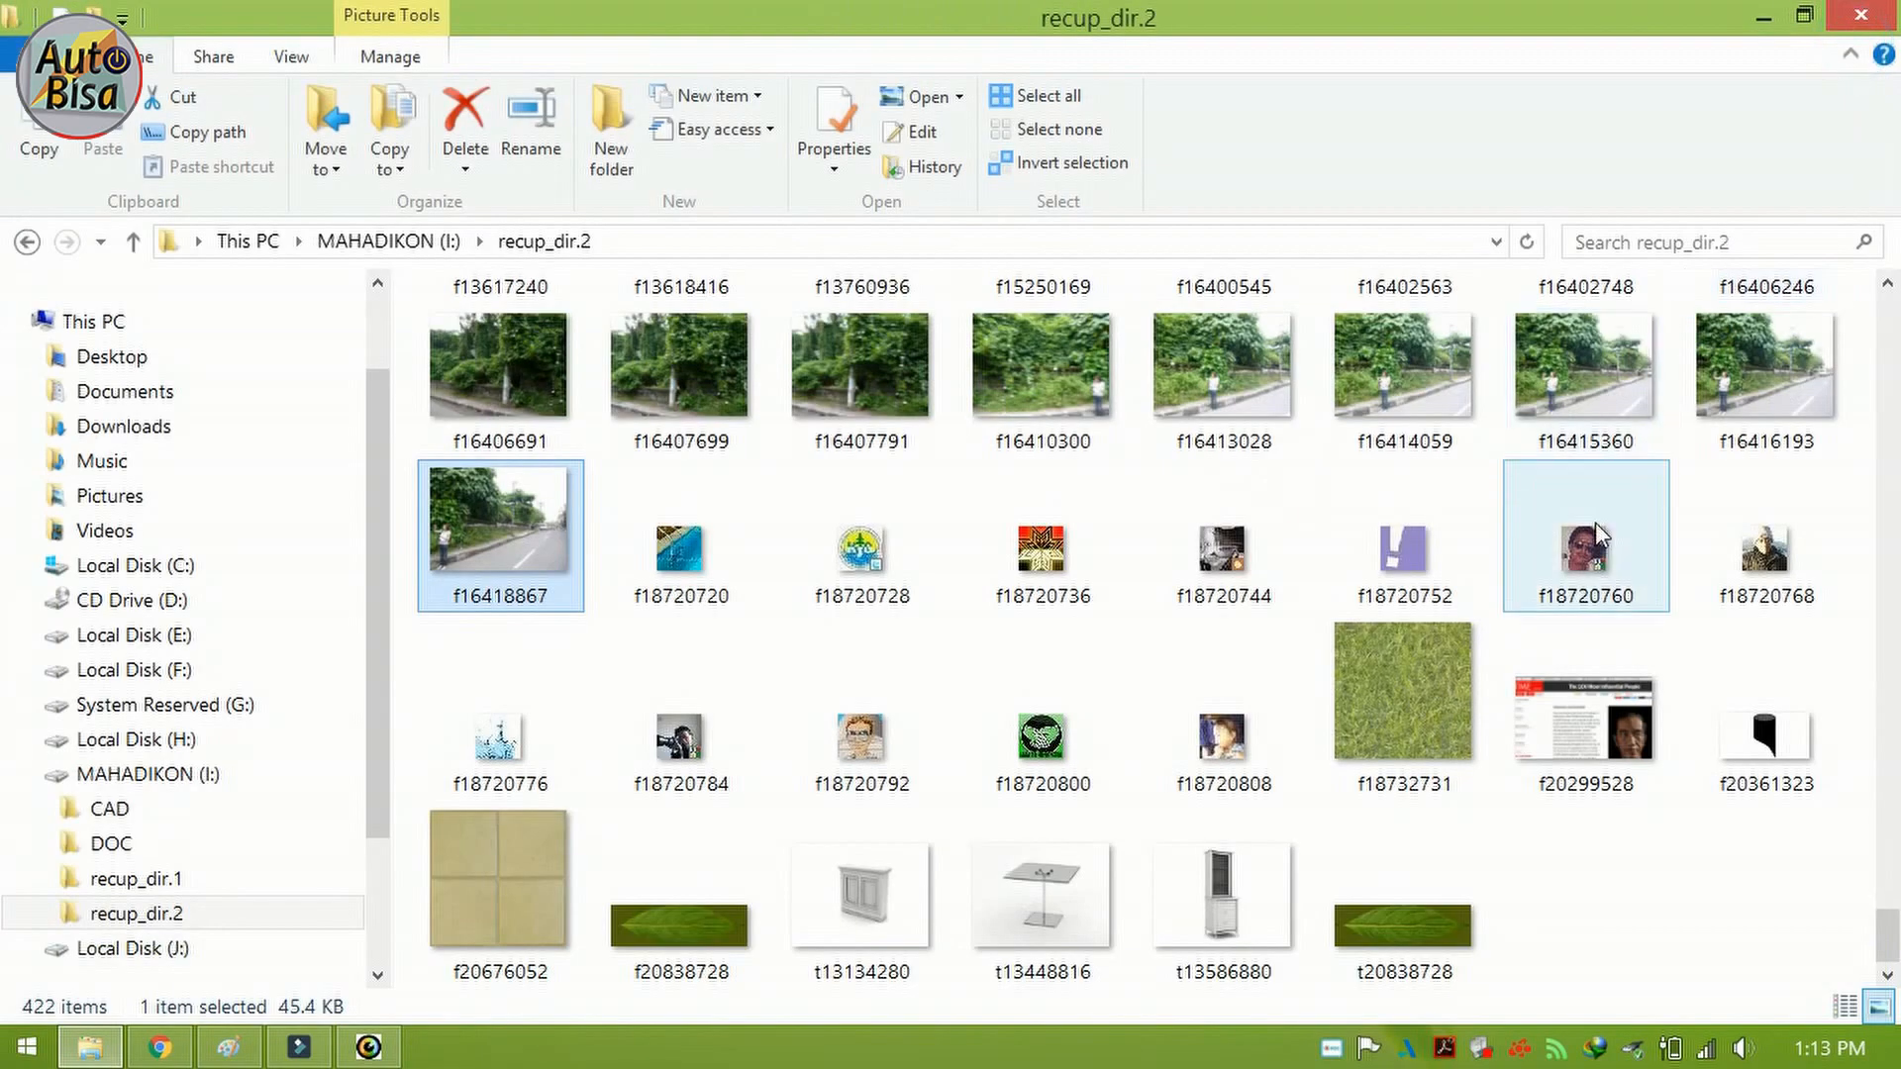
{"action": "double_click", "coordinate": [1216, 357]}
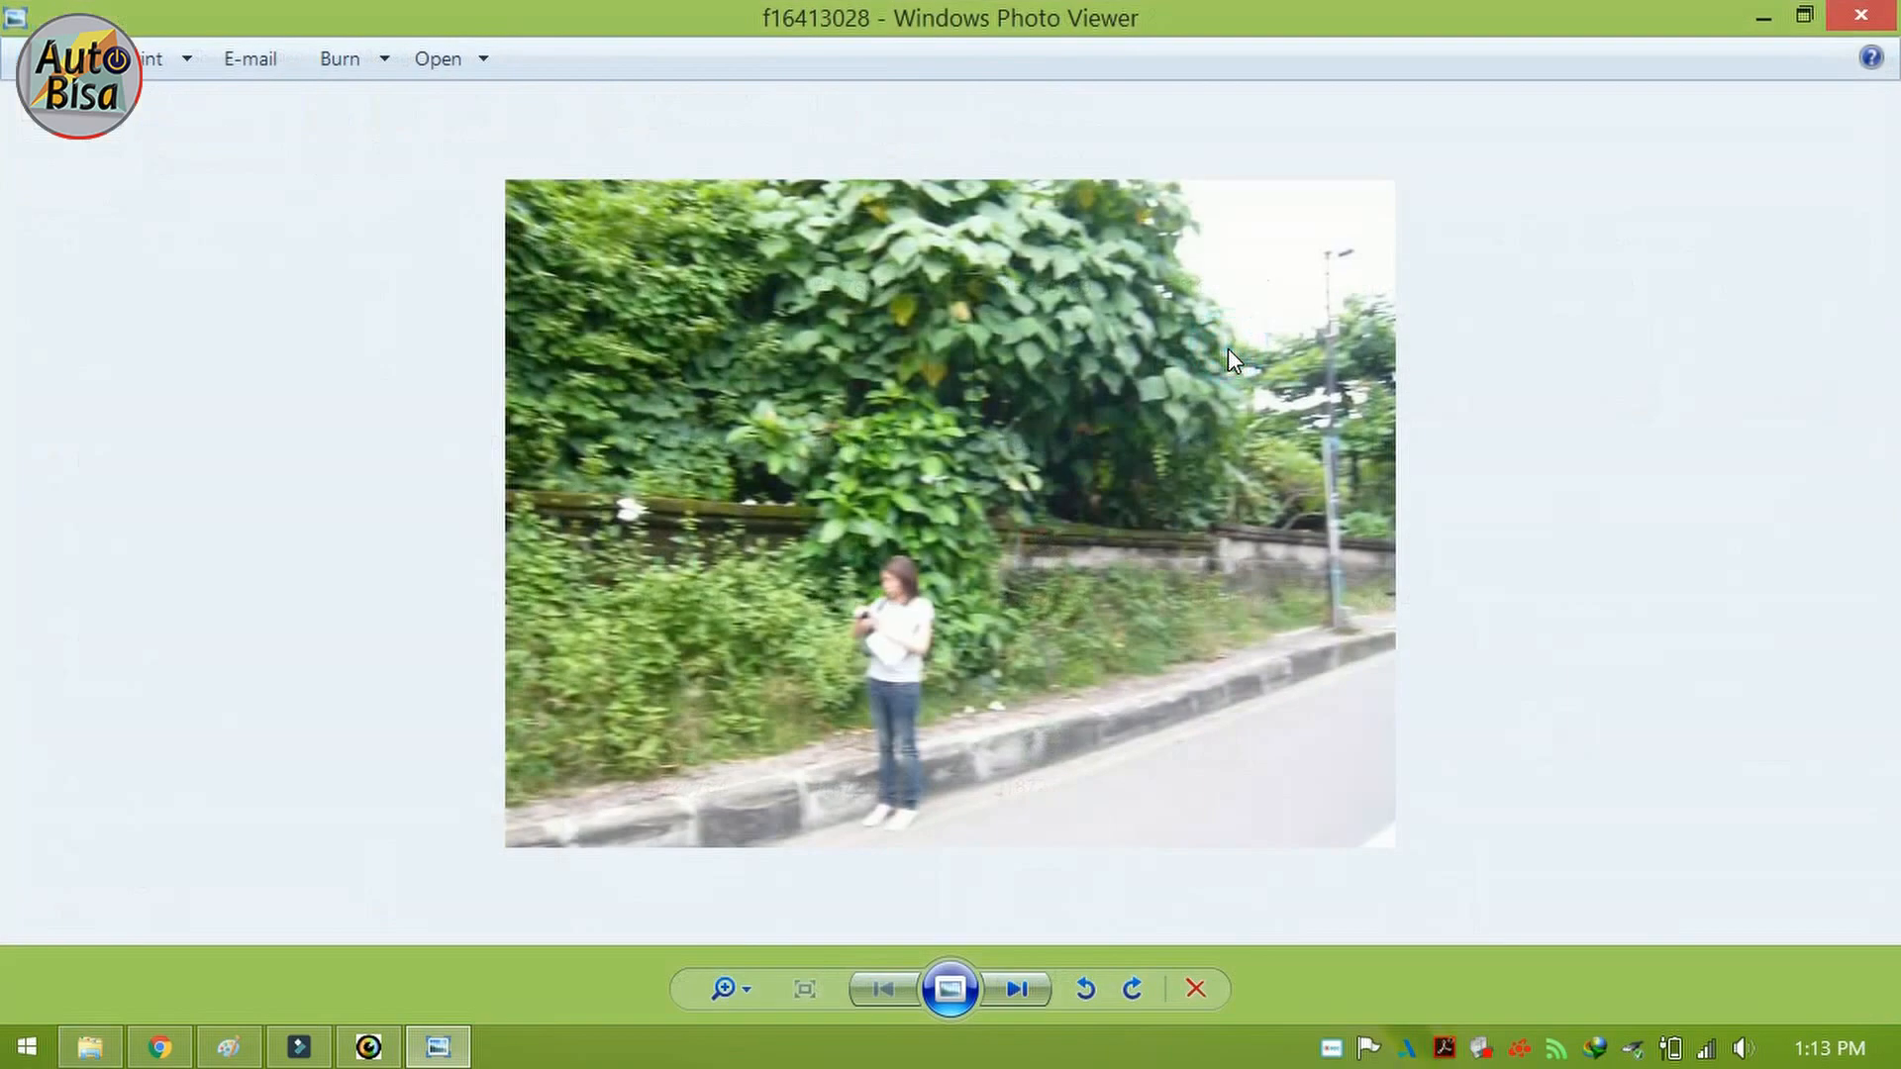
{"action": "left_click", "coordinate": [1872, 14]}
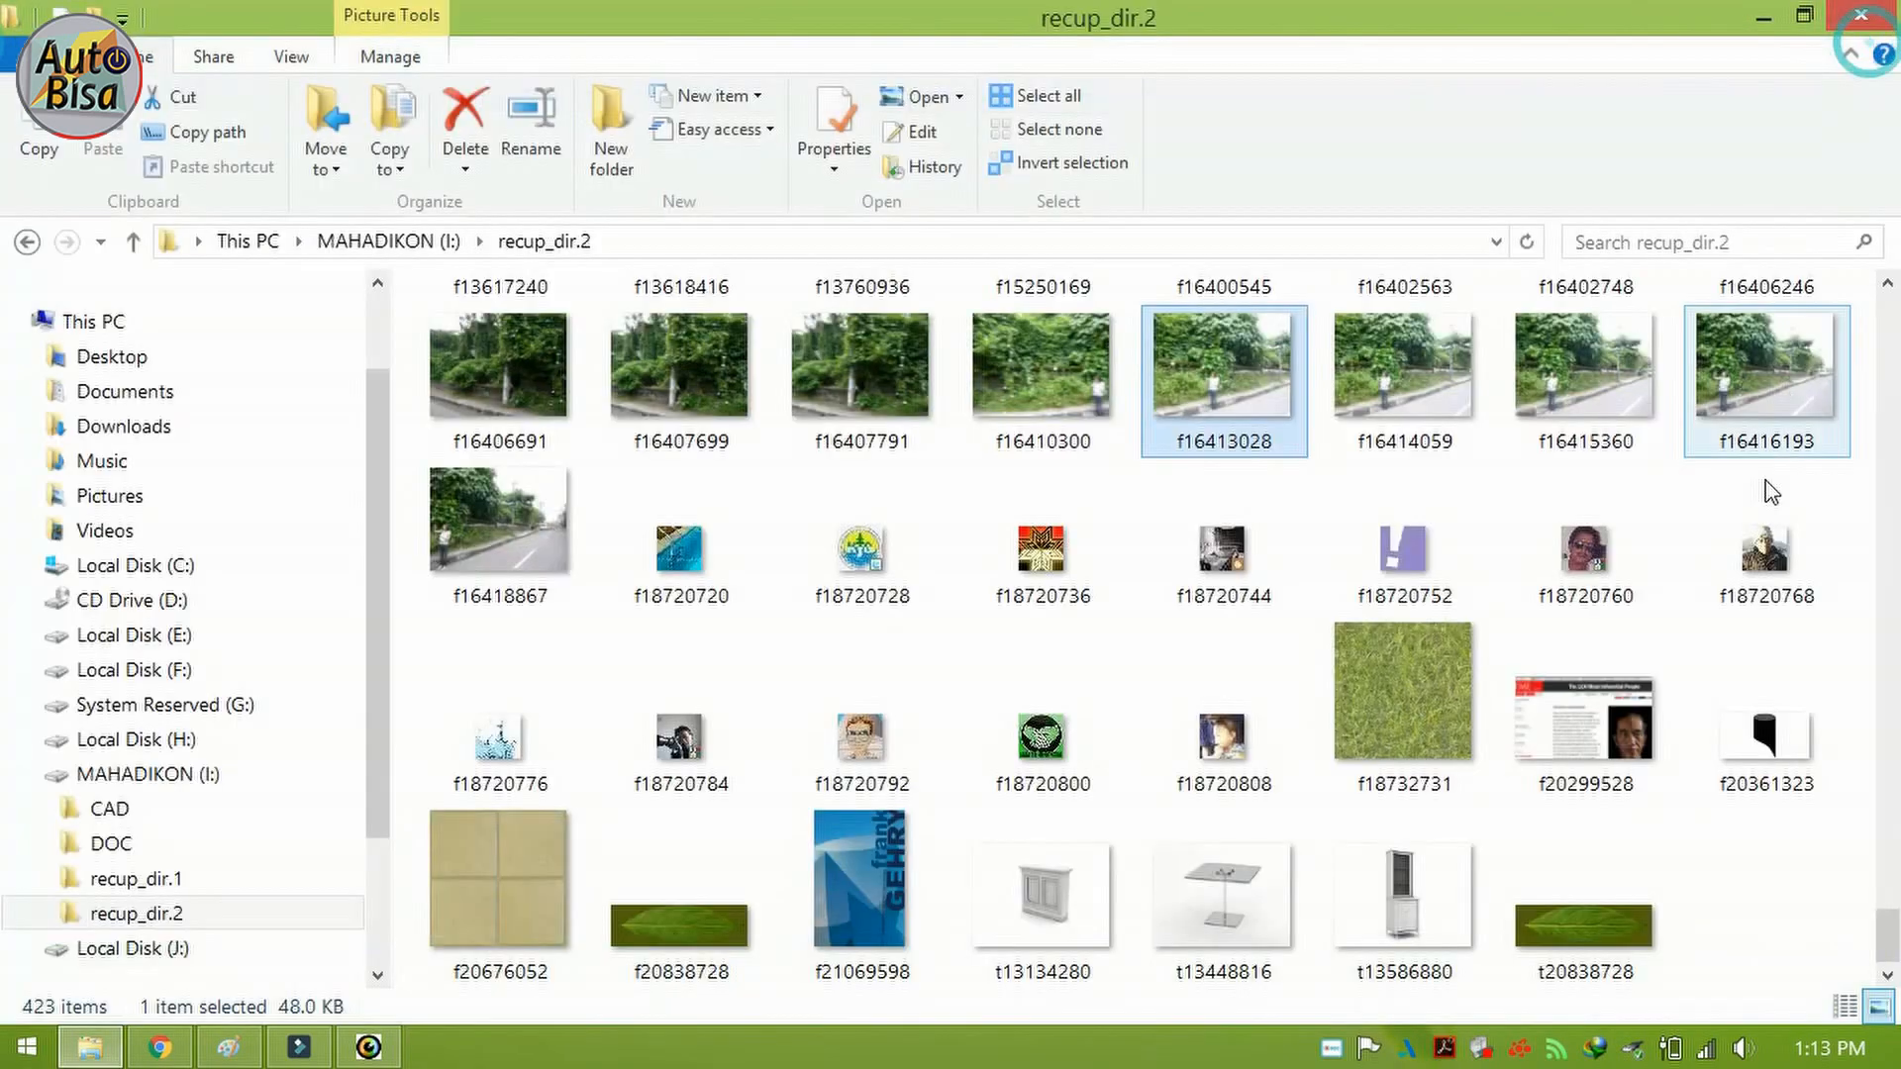
{"action": "double_click", "coordinate": [1614, 376]}
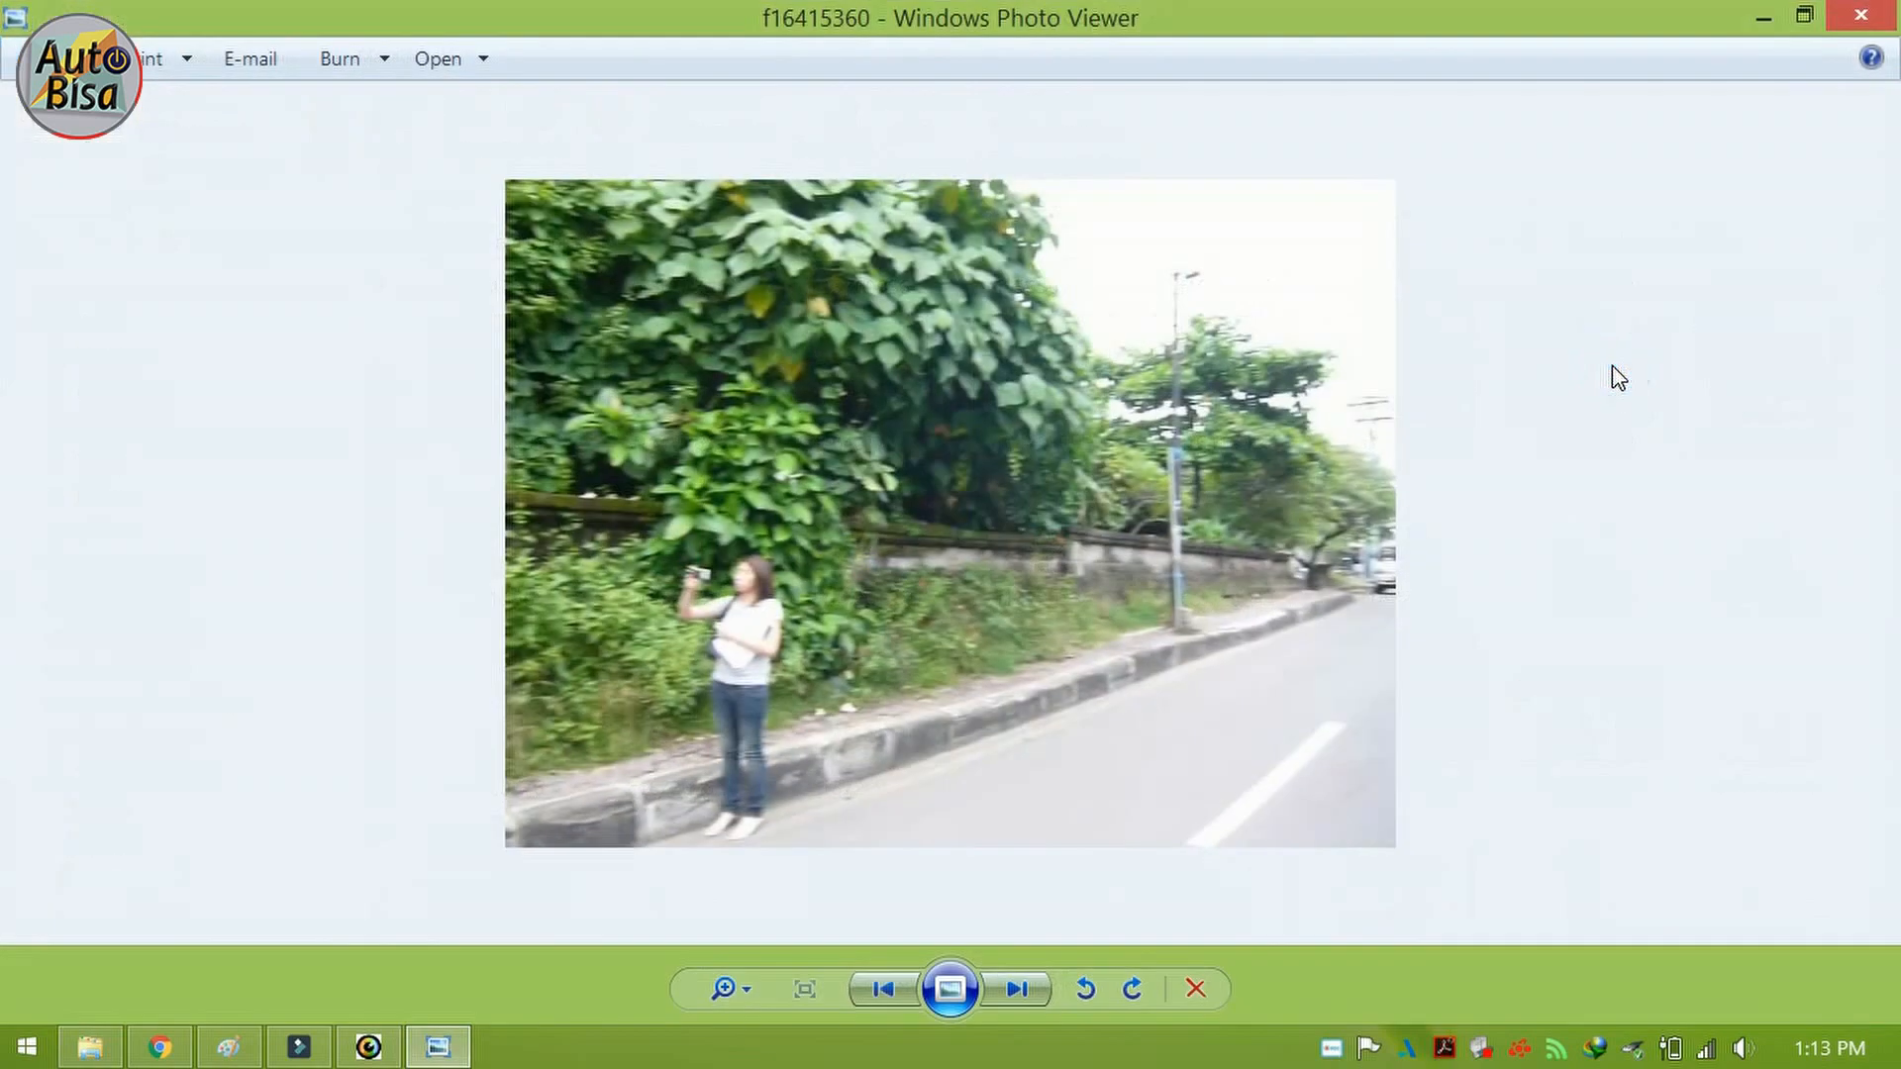
{"action": "left_click", "coordinate": [1861, 14]}
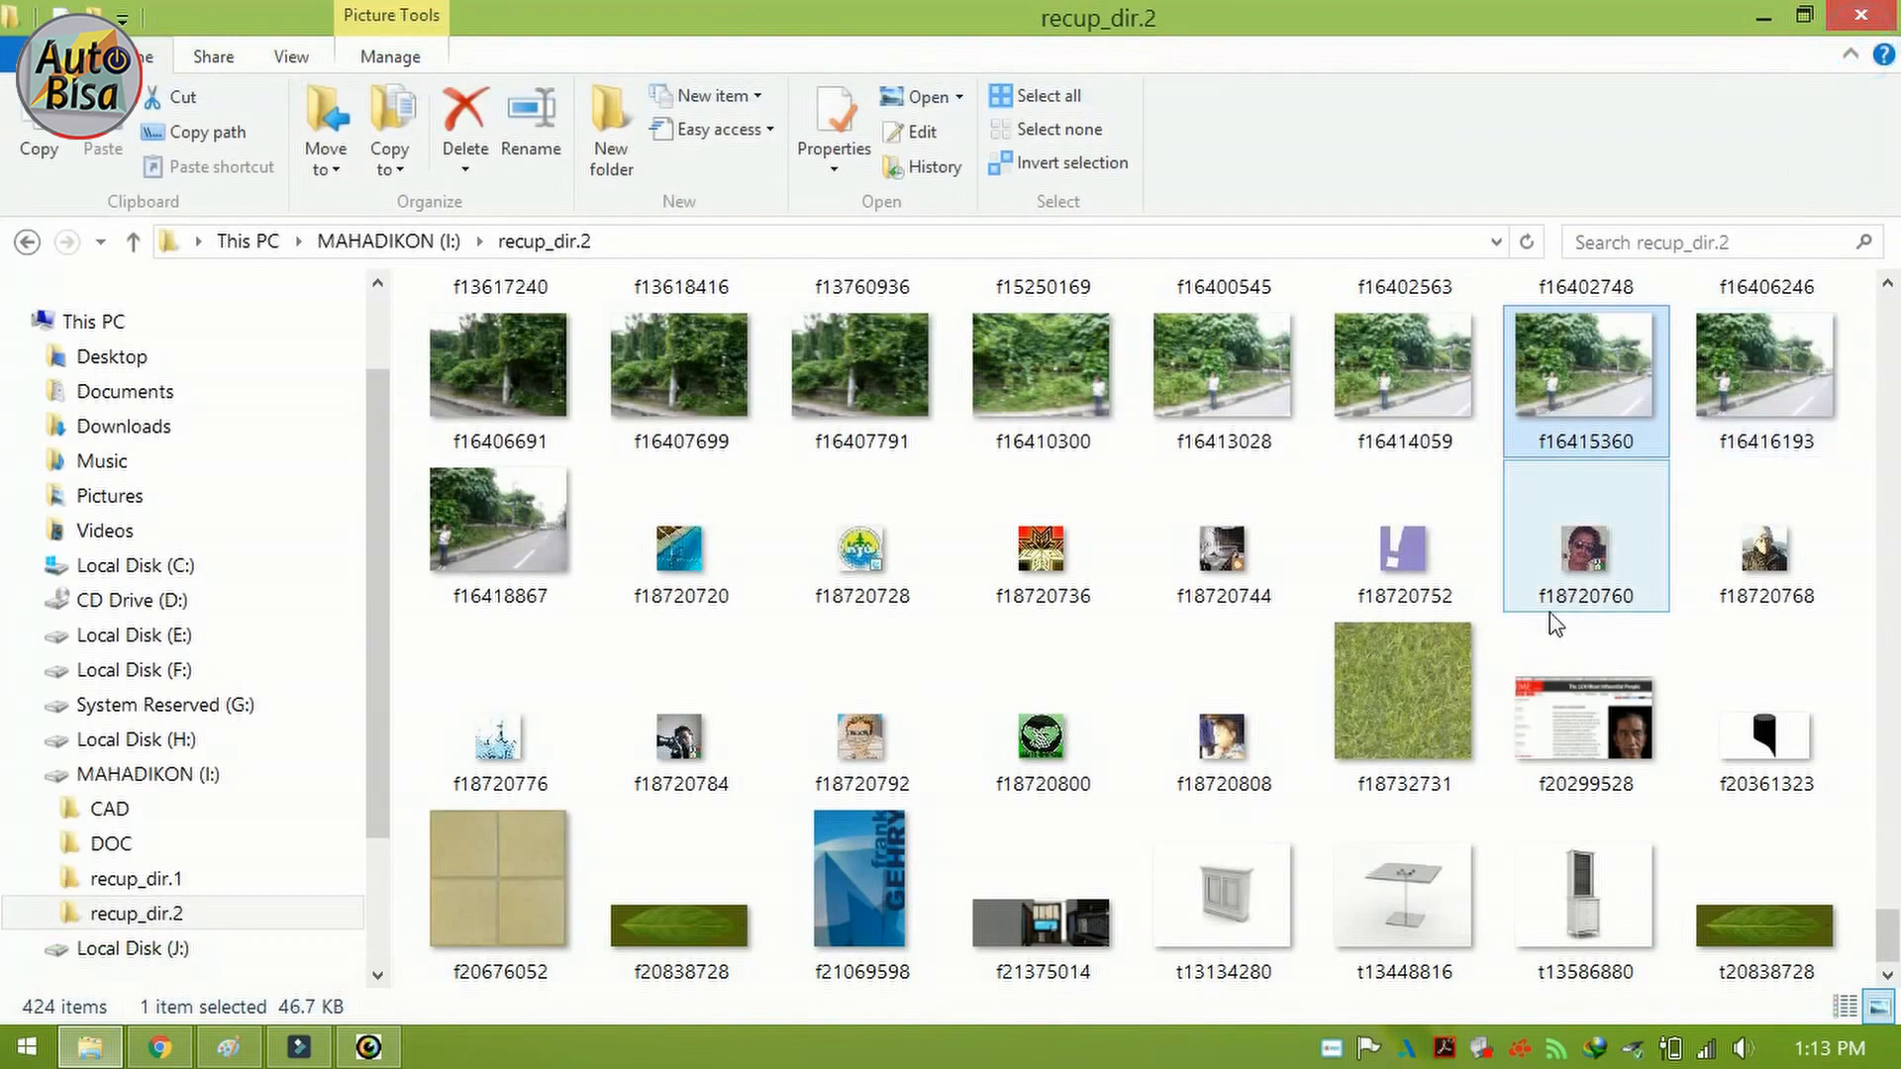
{"action": "scroll", "coordinate": [1634, 411], "scroll_direction": "up", "scroll_amount": 3}
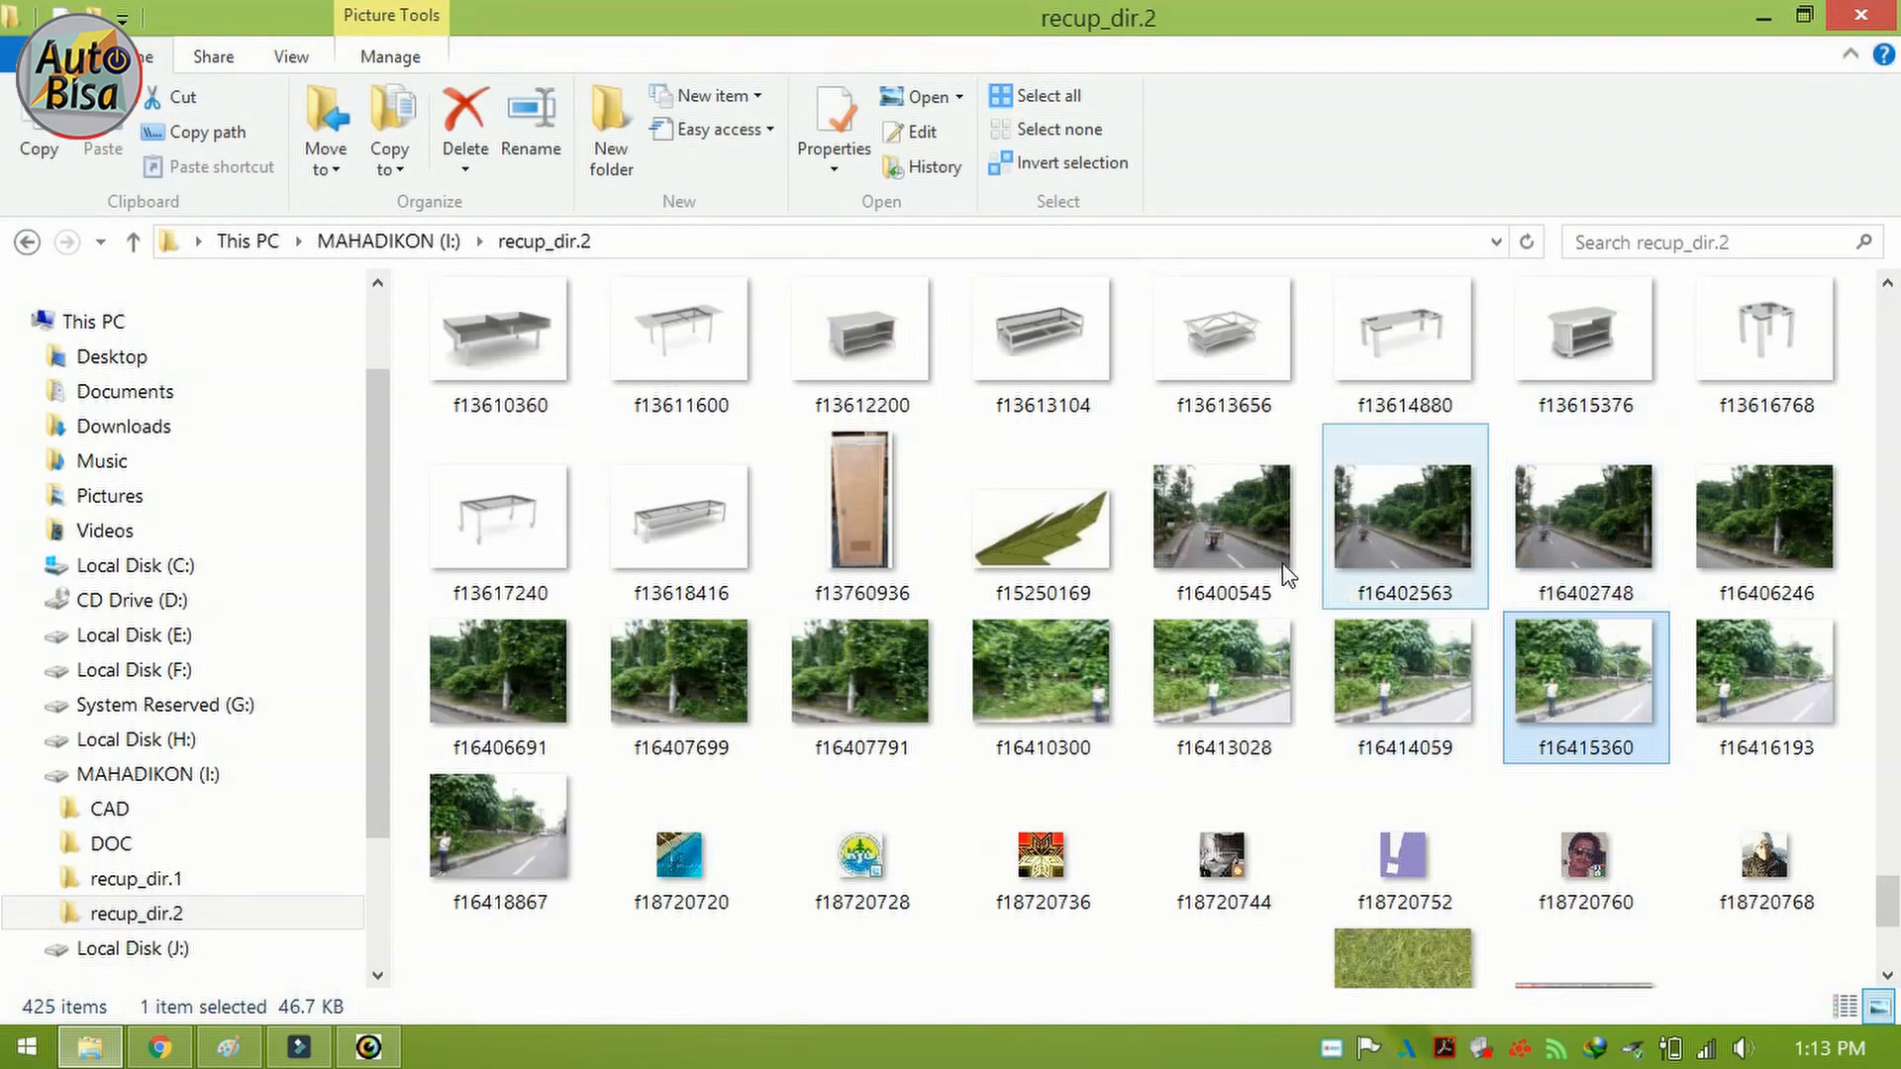
{"action": "double_click", "coordinate": [1180, 503]}
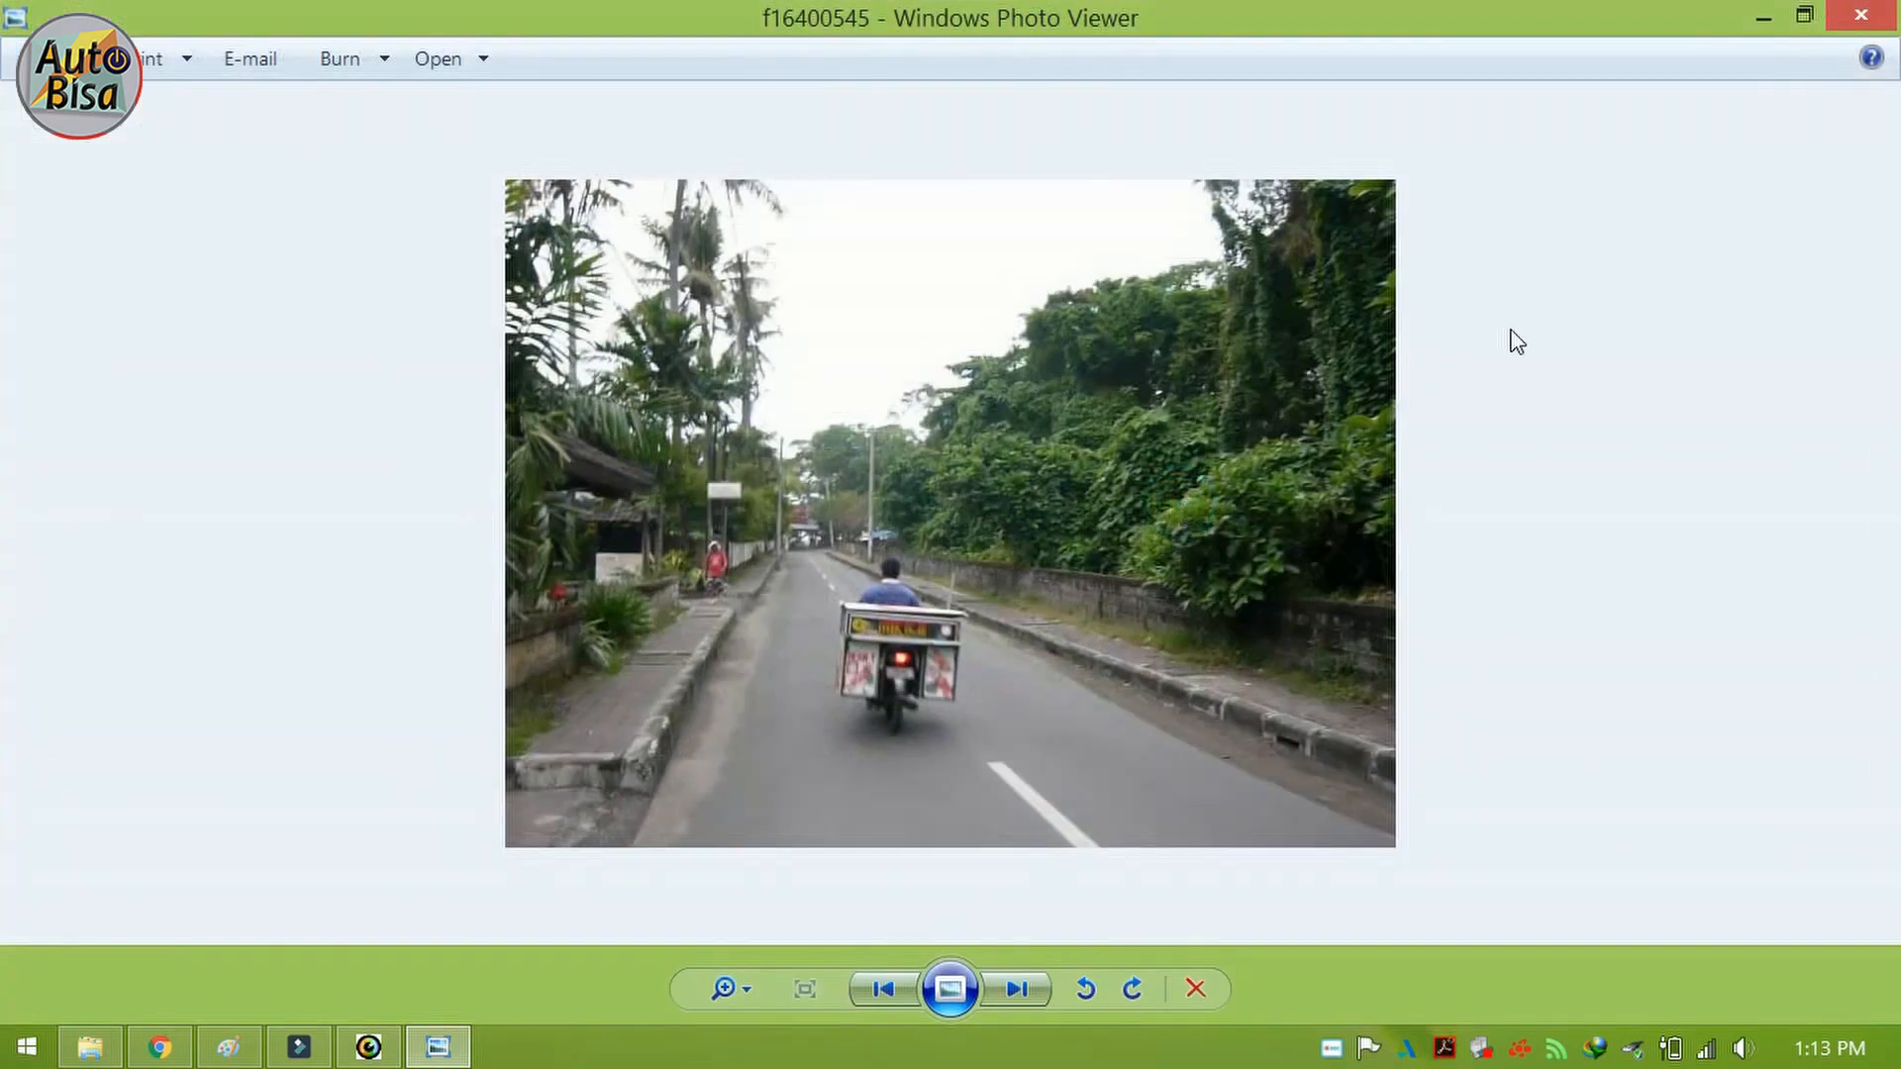
Step: Close the current photo and view the recovered photo f16416193 from the recup_dir.2 folder at full size
{"action": "left_click", "coordinate": [1867, 18]}
{"action": "scroll", "coordinate": [1505, 777], "scroll_direction": "down", "scroll_amount": 3}
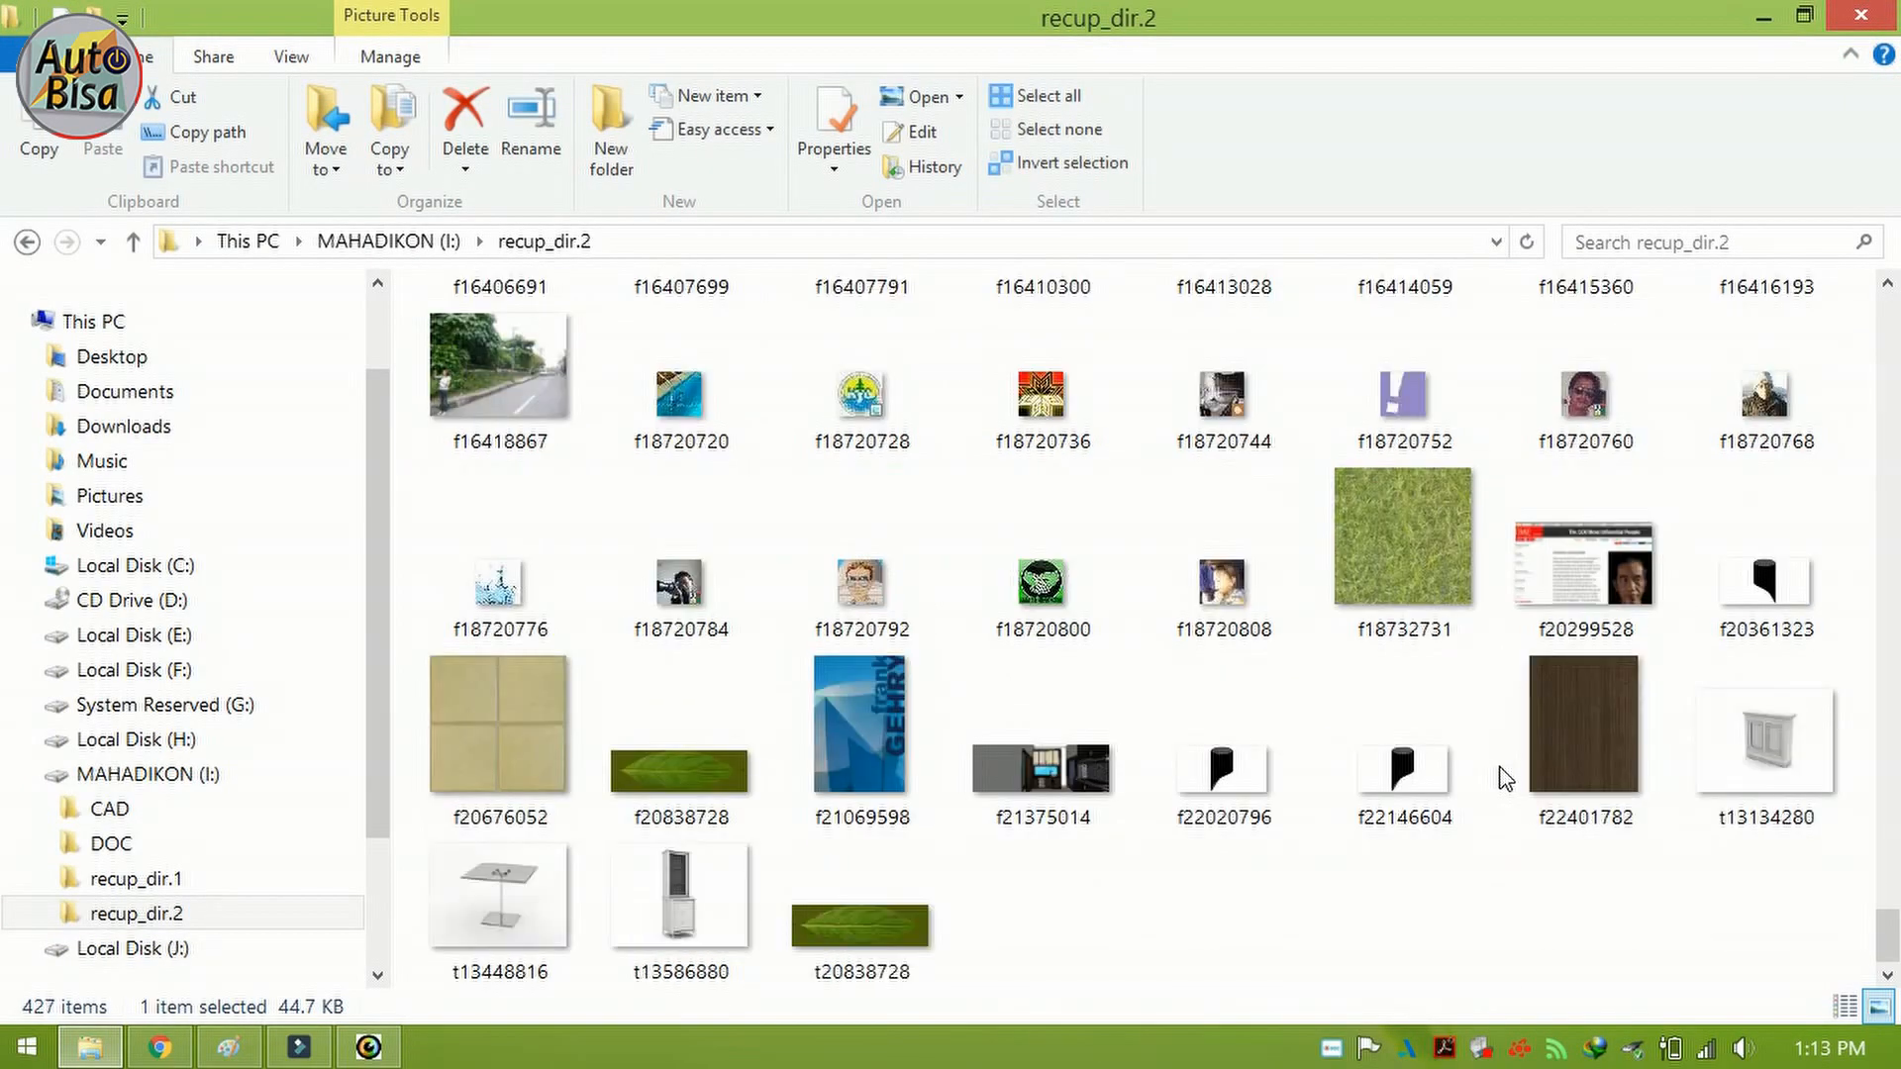
{"action": "scroll", "coordinate": [1505, 777], "scroll_direction": "up", "scroll_amount": 3}
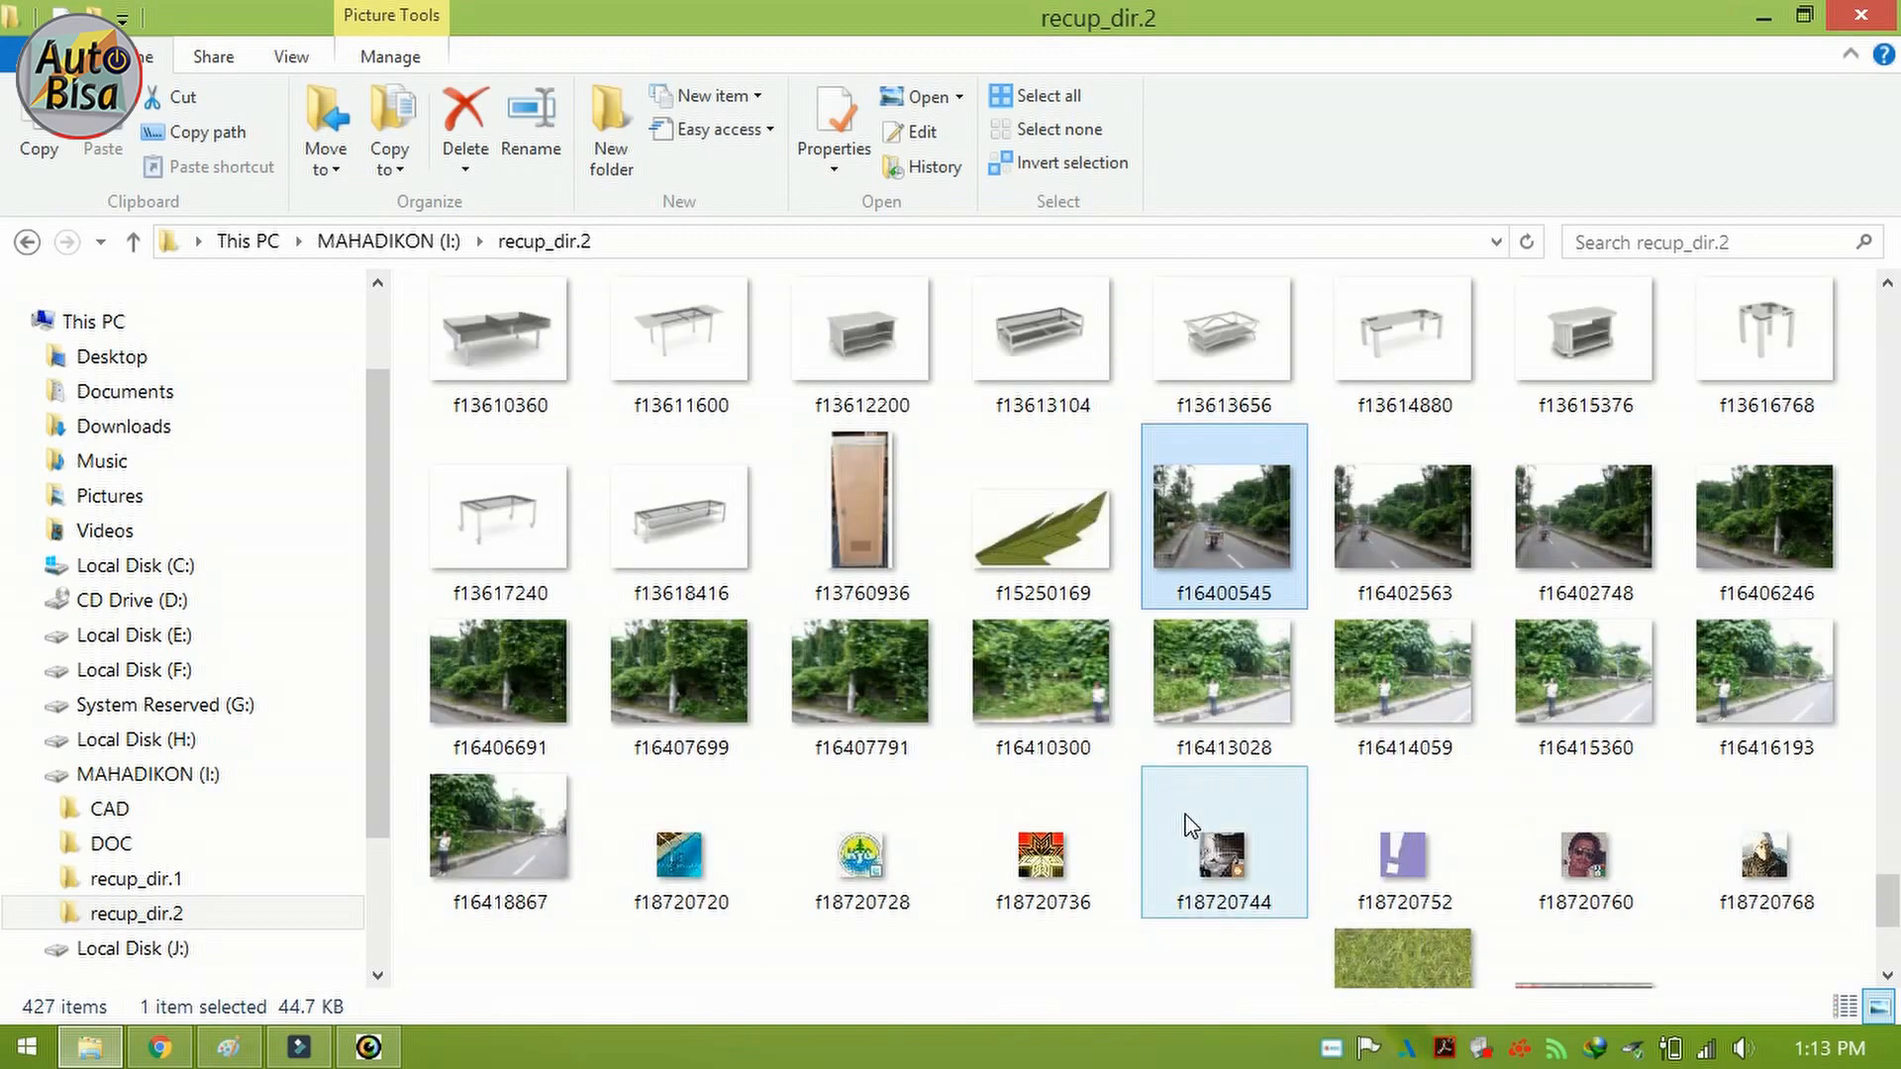
{"action": "left_click", "coordinate": [1742, 677]}
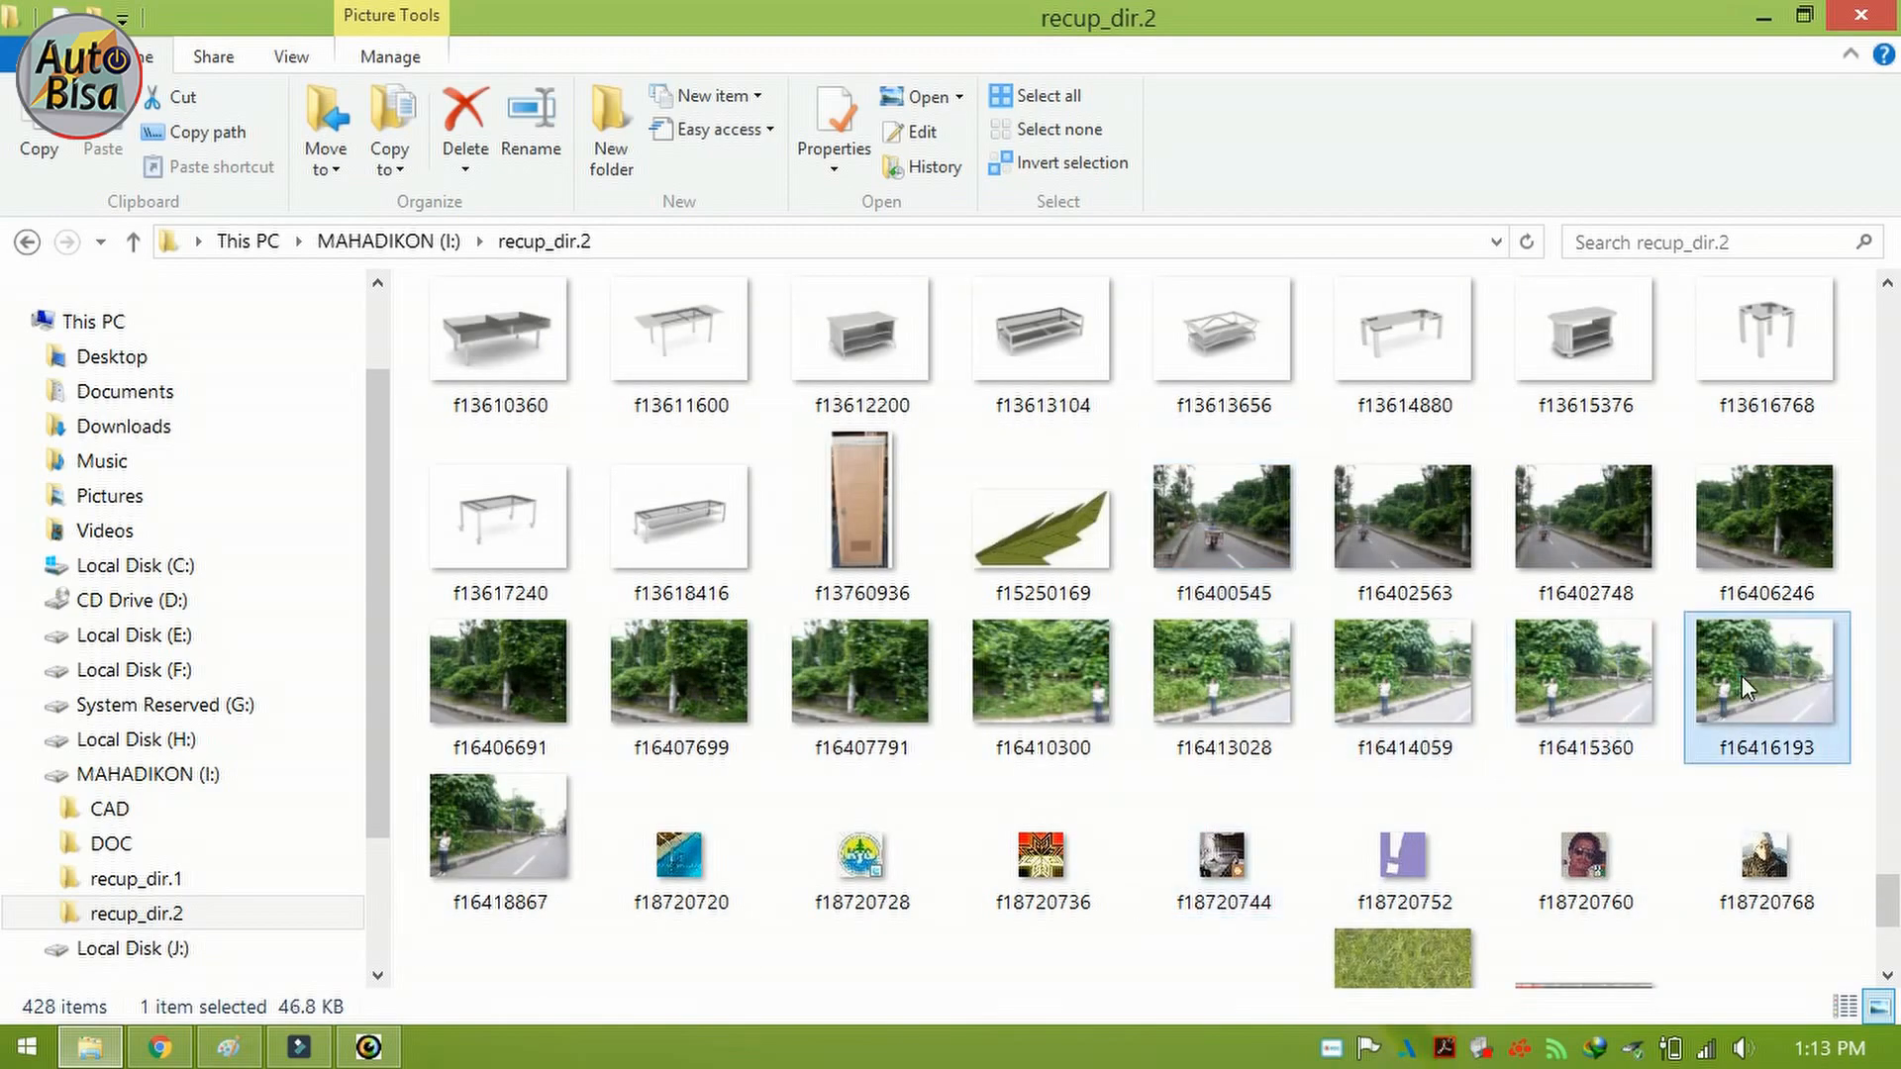
{"action": "double_click", "coordinate": [1743, 677]}
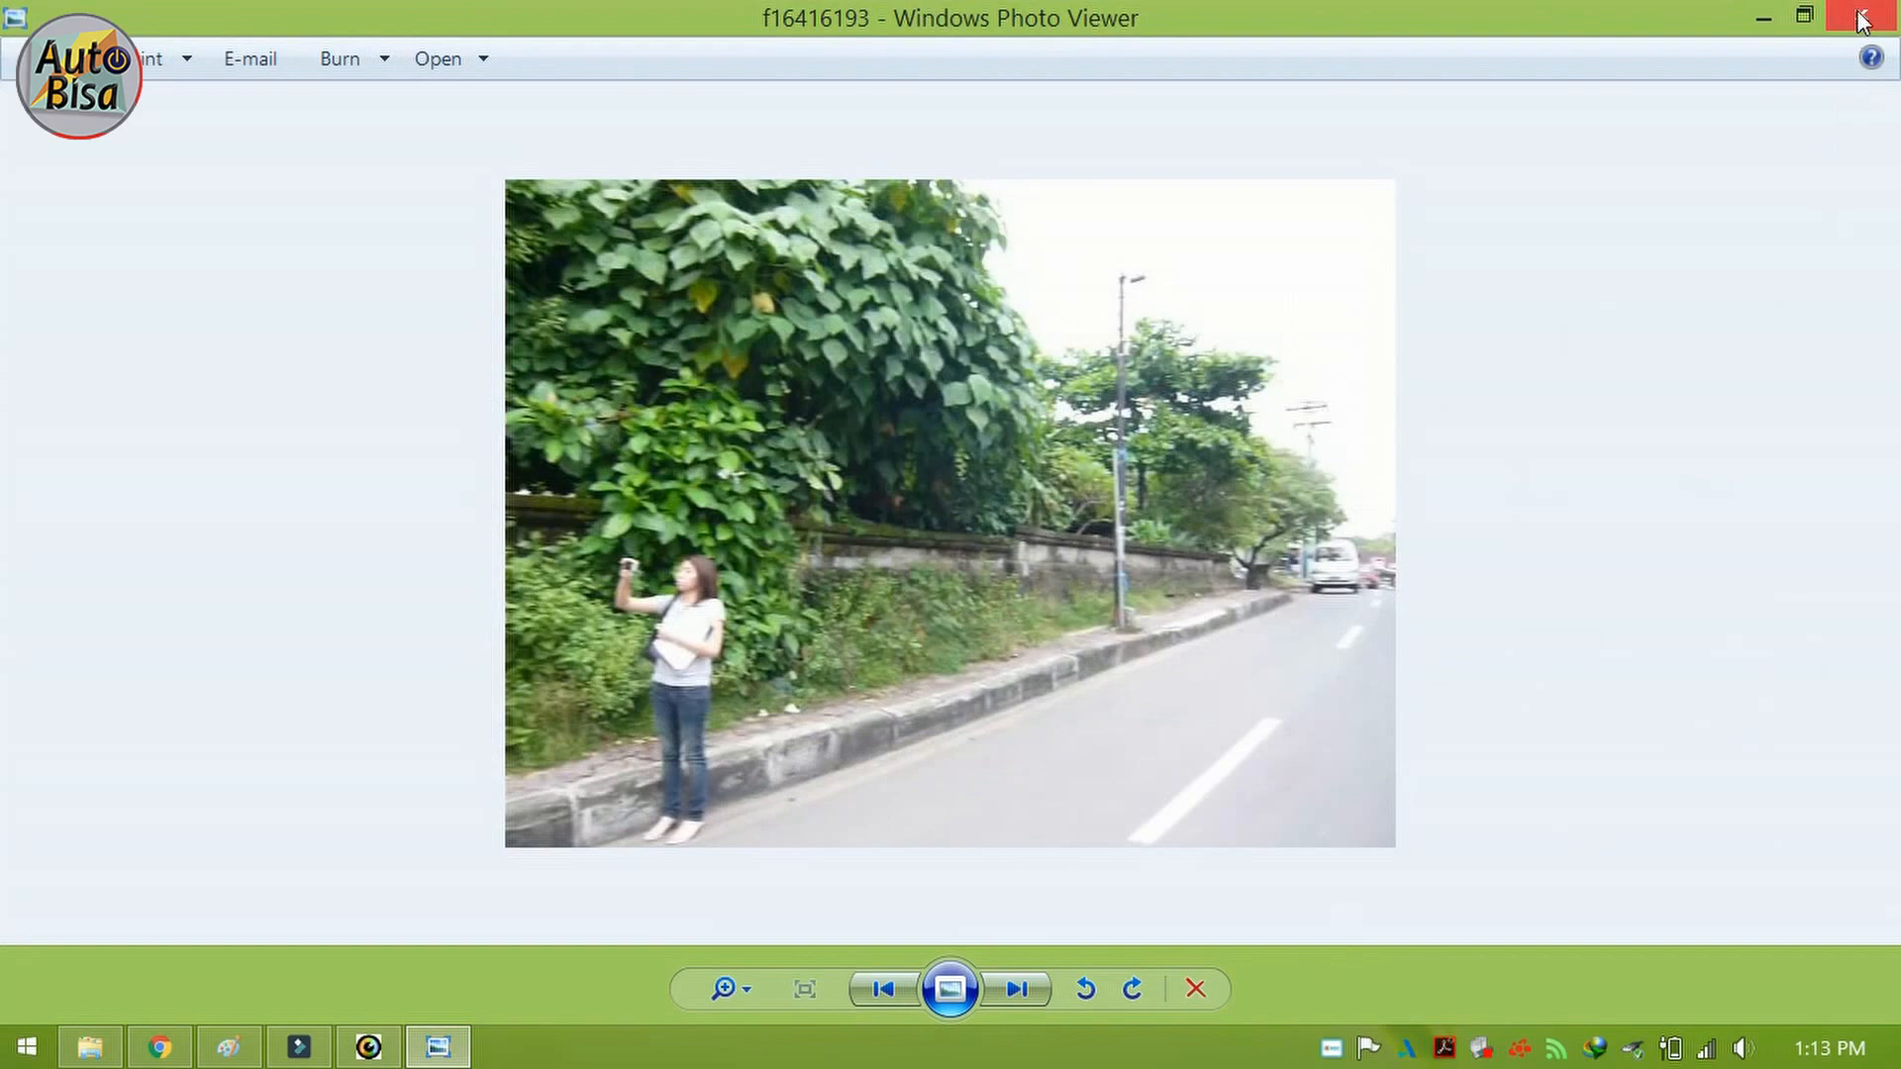
{"action": "left_click", "coordinate": [1862, 22]}
Step: Rename the recovered photo f16416193 in the recup_dir.2 folder as SURVE LOKASI
{"action": "right_click", "coordinate": [1768, 679]}
{"action": "left_click", "coordinate": [1772, 690]}
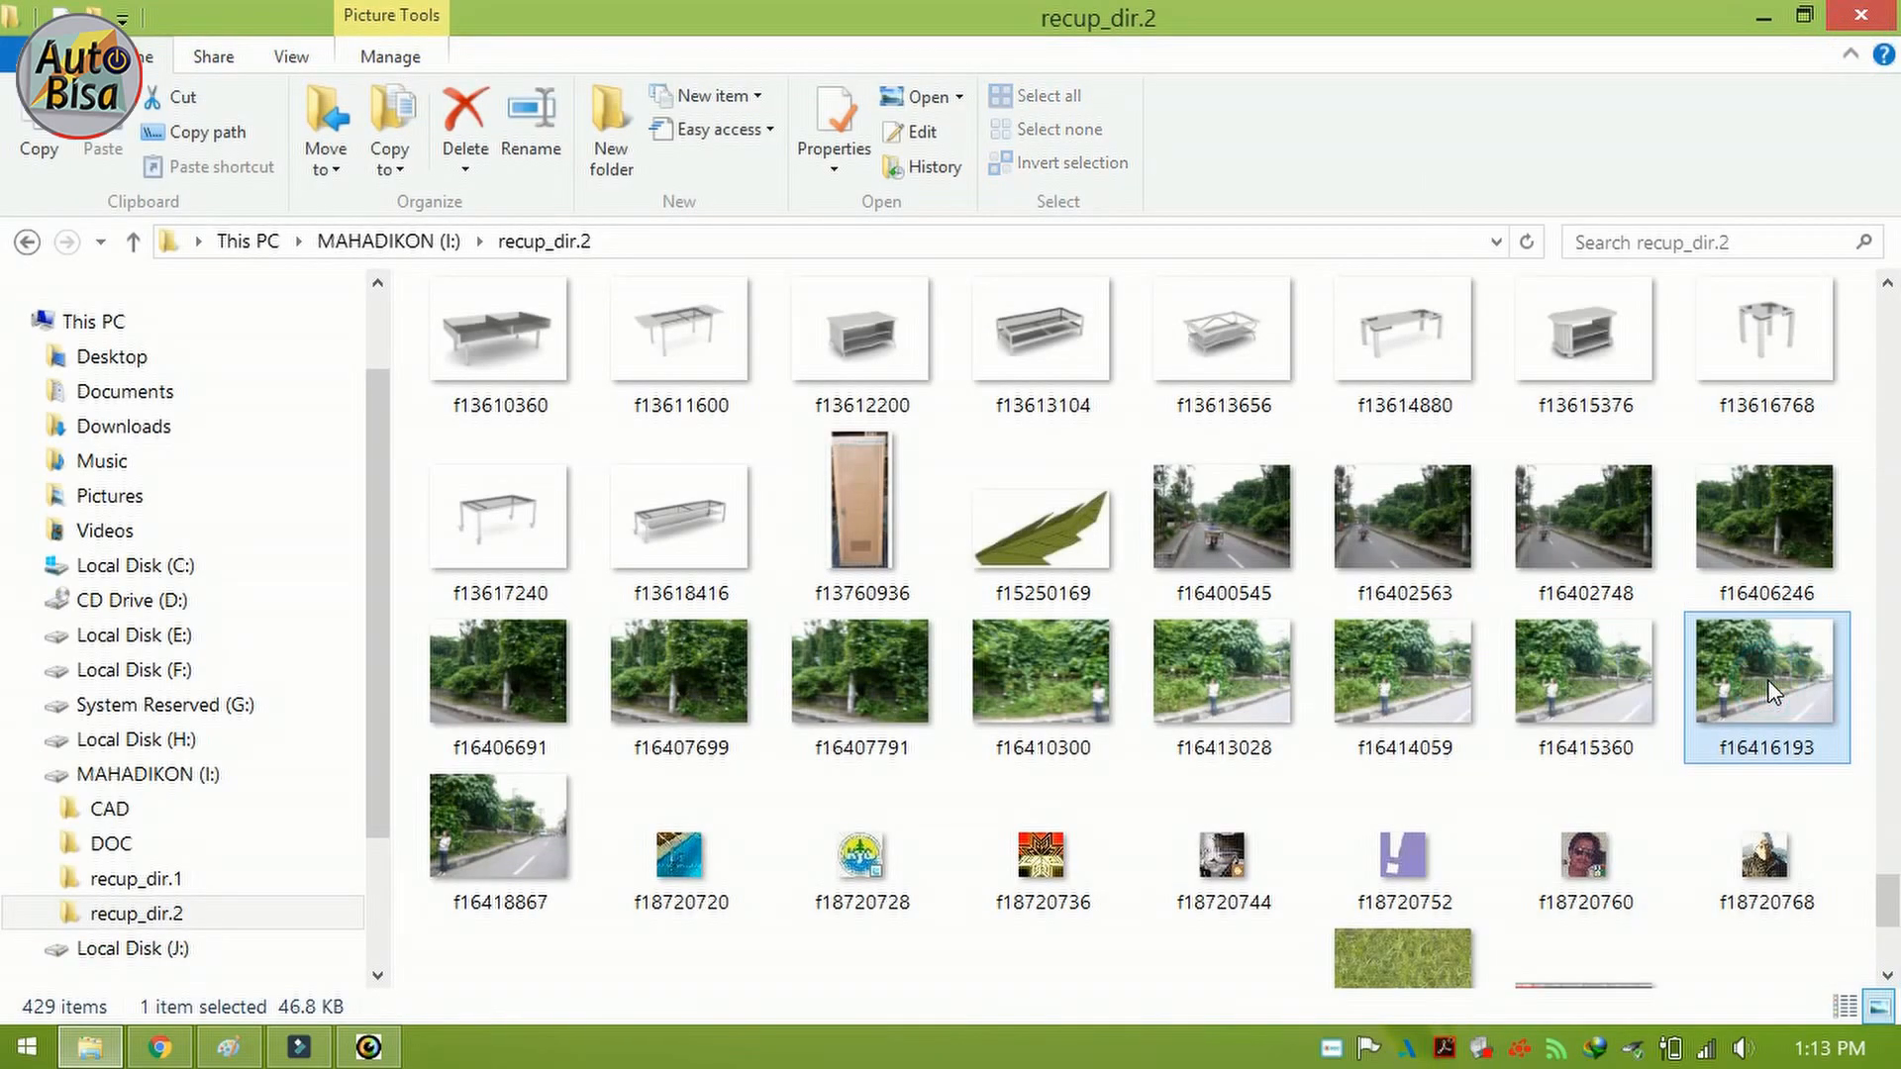
{"action": "right_click", "coordinate": [1773, 690]}
{"action": "left_click", "coordinate": [1543, 963]}
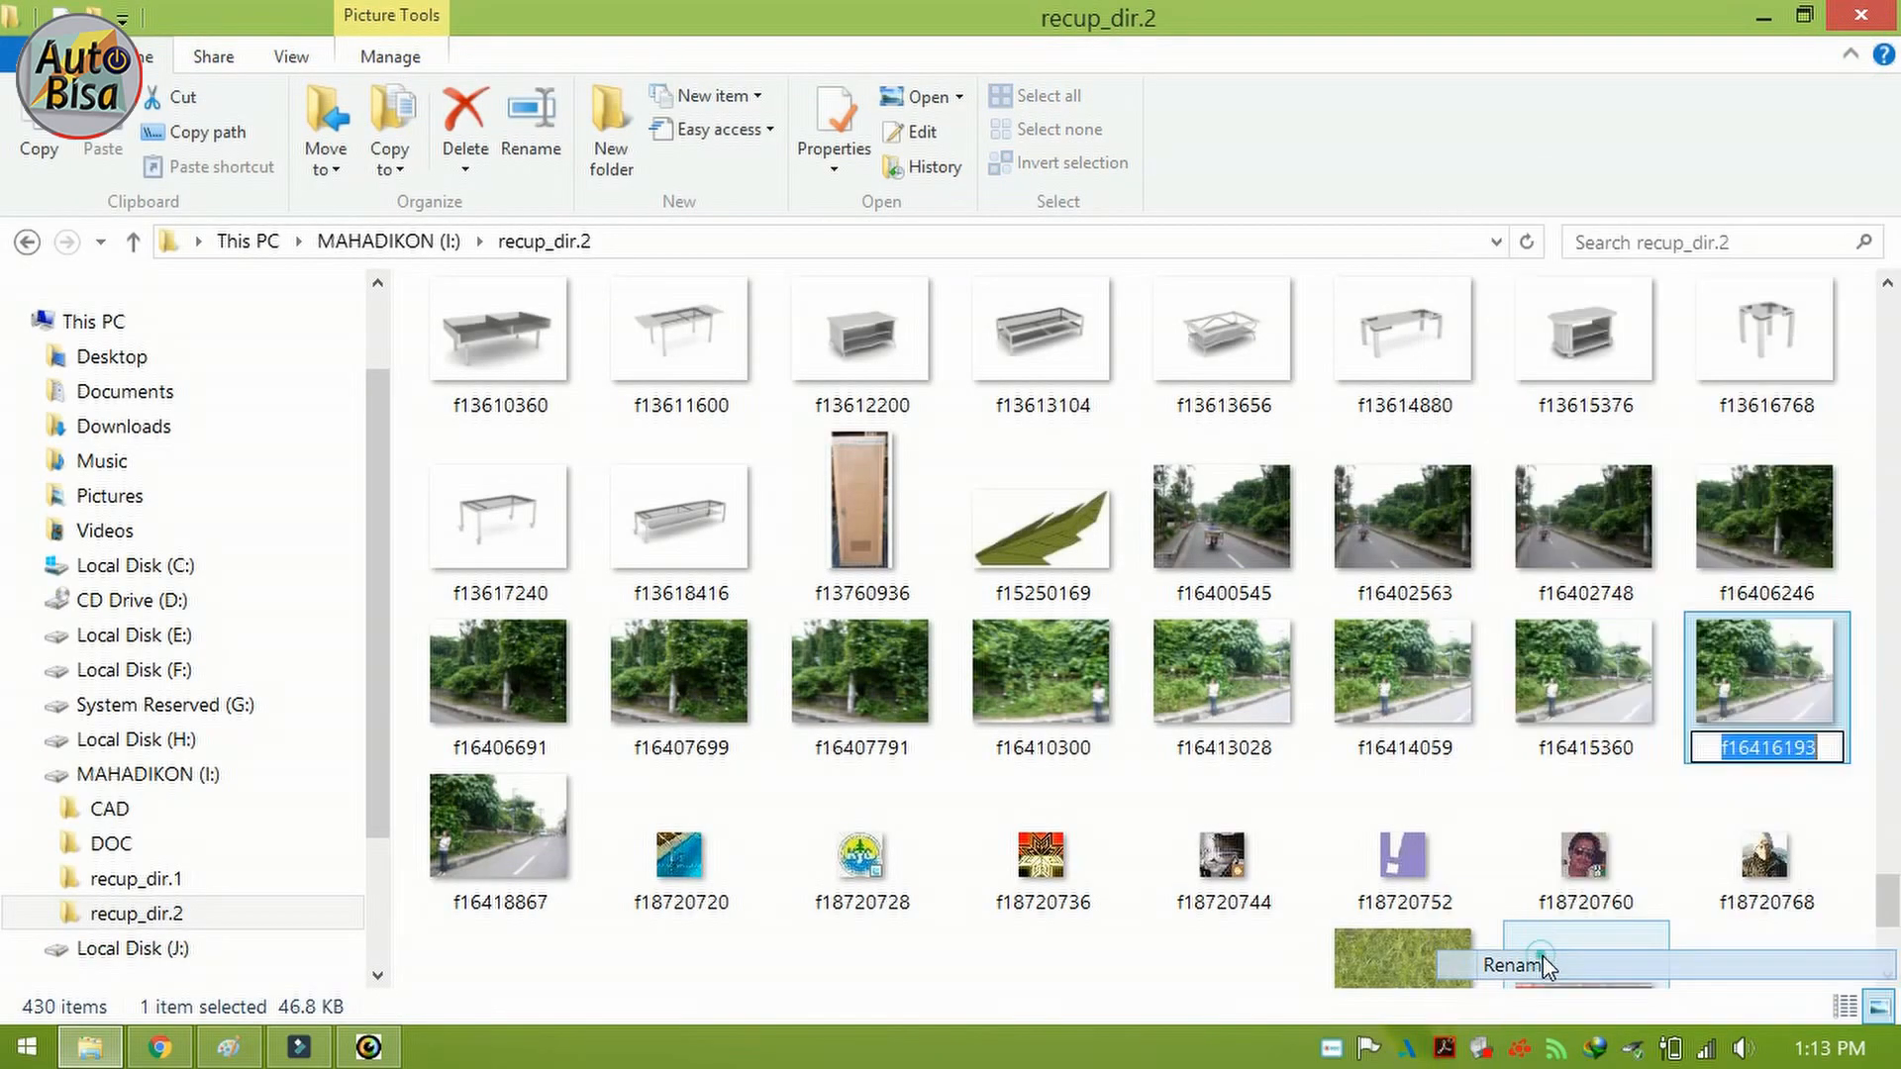
{"action": "type", "text": "UKU"}
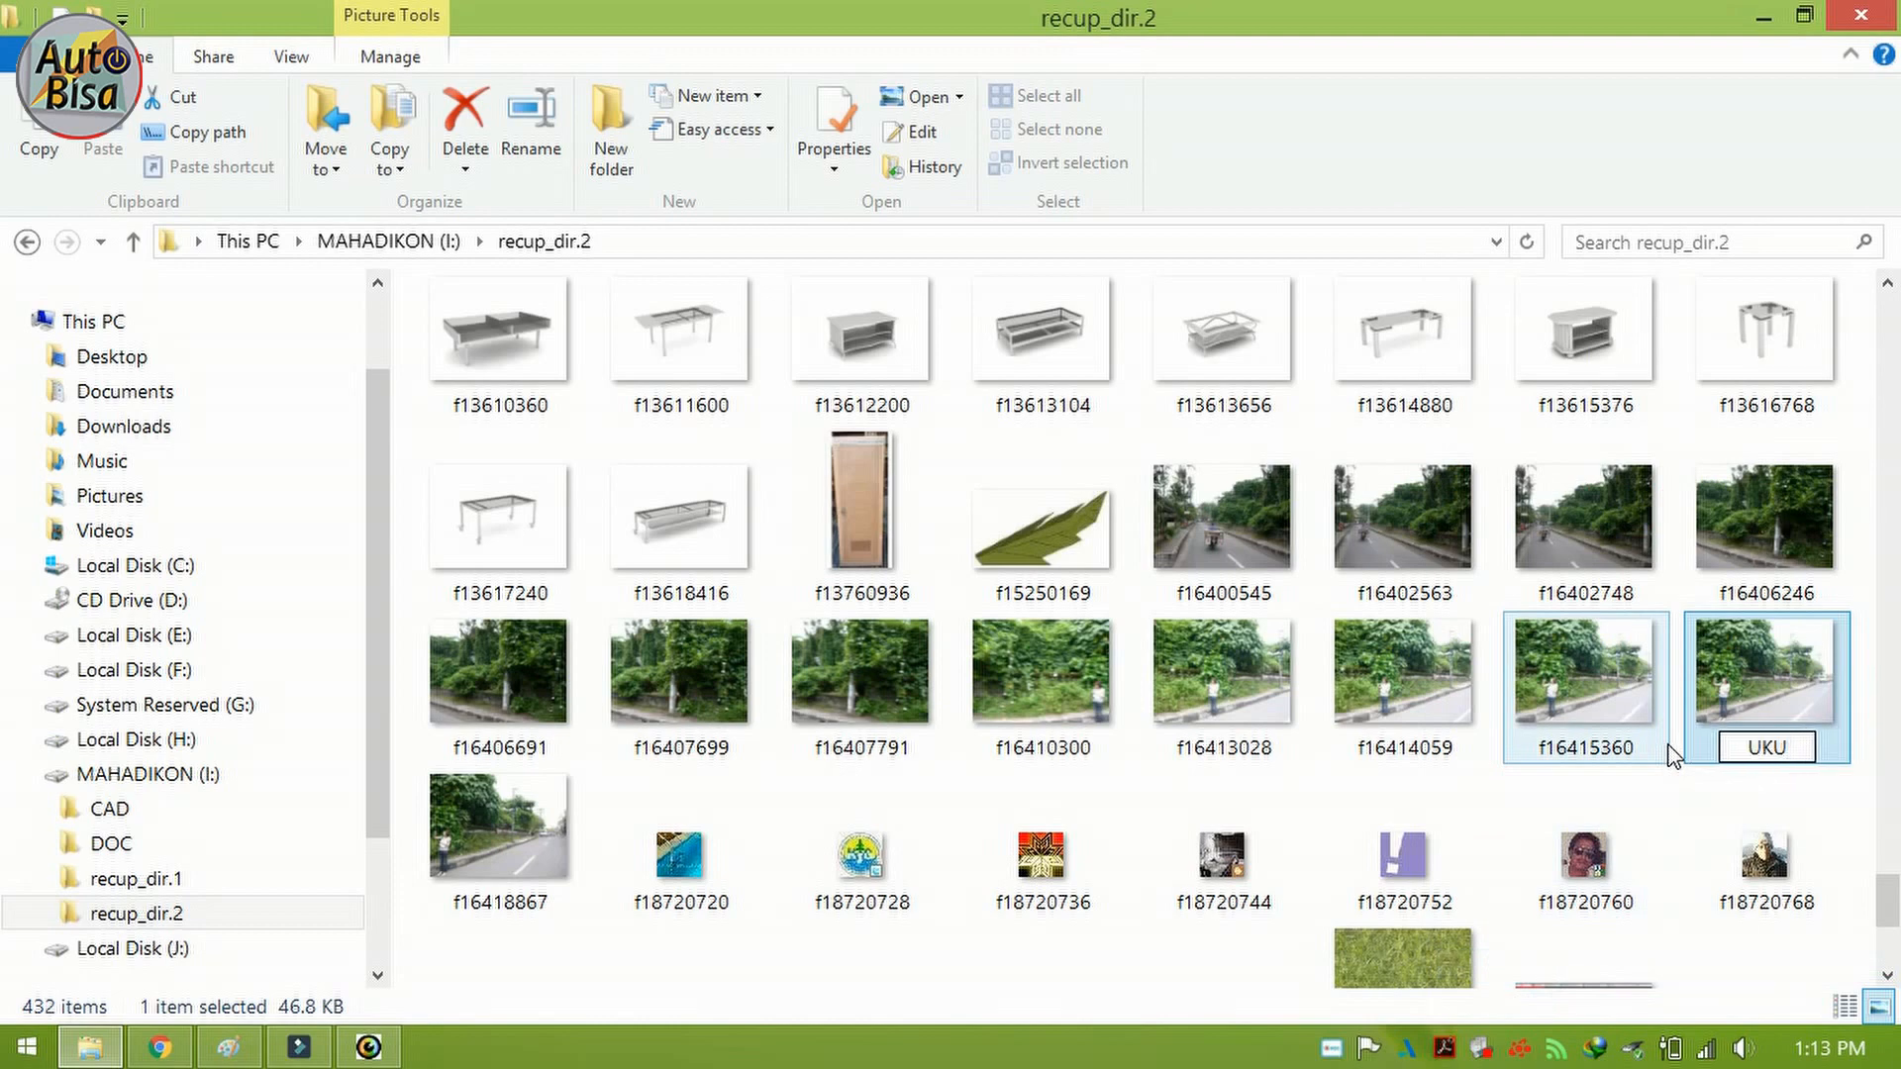
{"action": "key", "text": "BackSpace"}
{"action": "key", "text": "BackSpace"}
{"action": "key", "text": "BackSpace"}
{"action": "type", "text": "SURVE "}
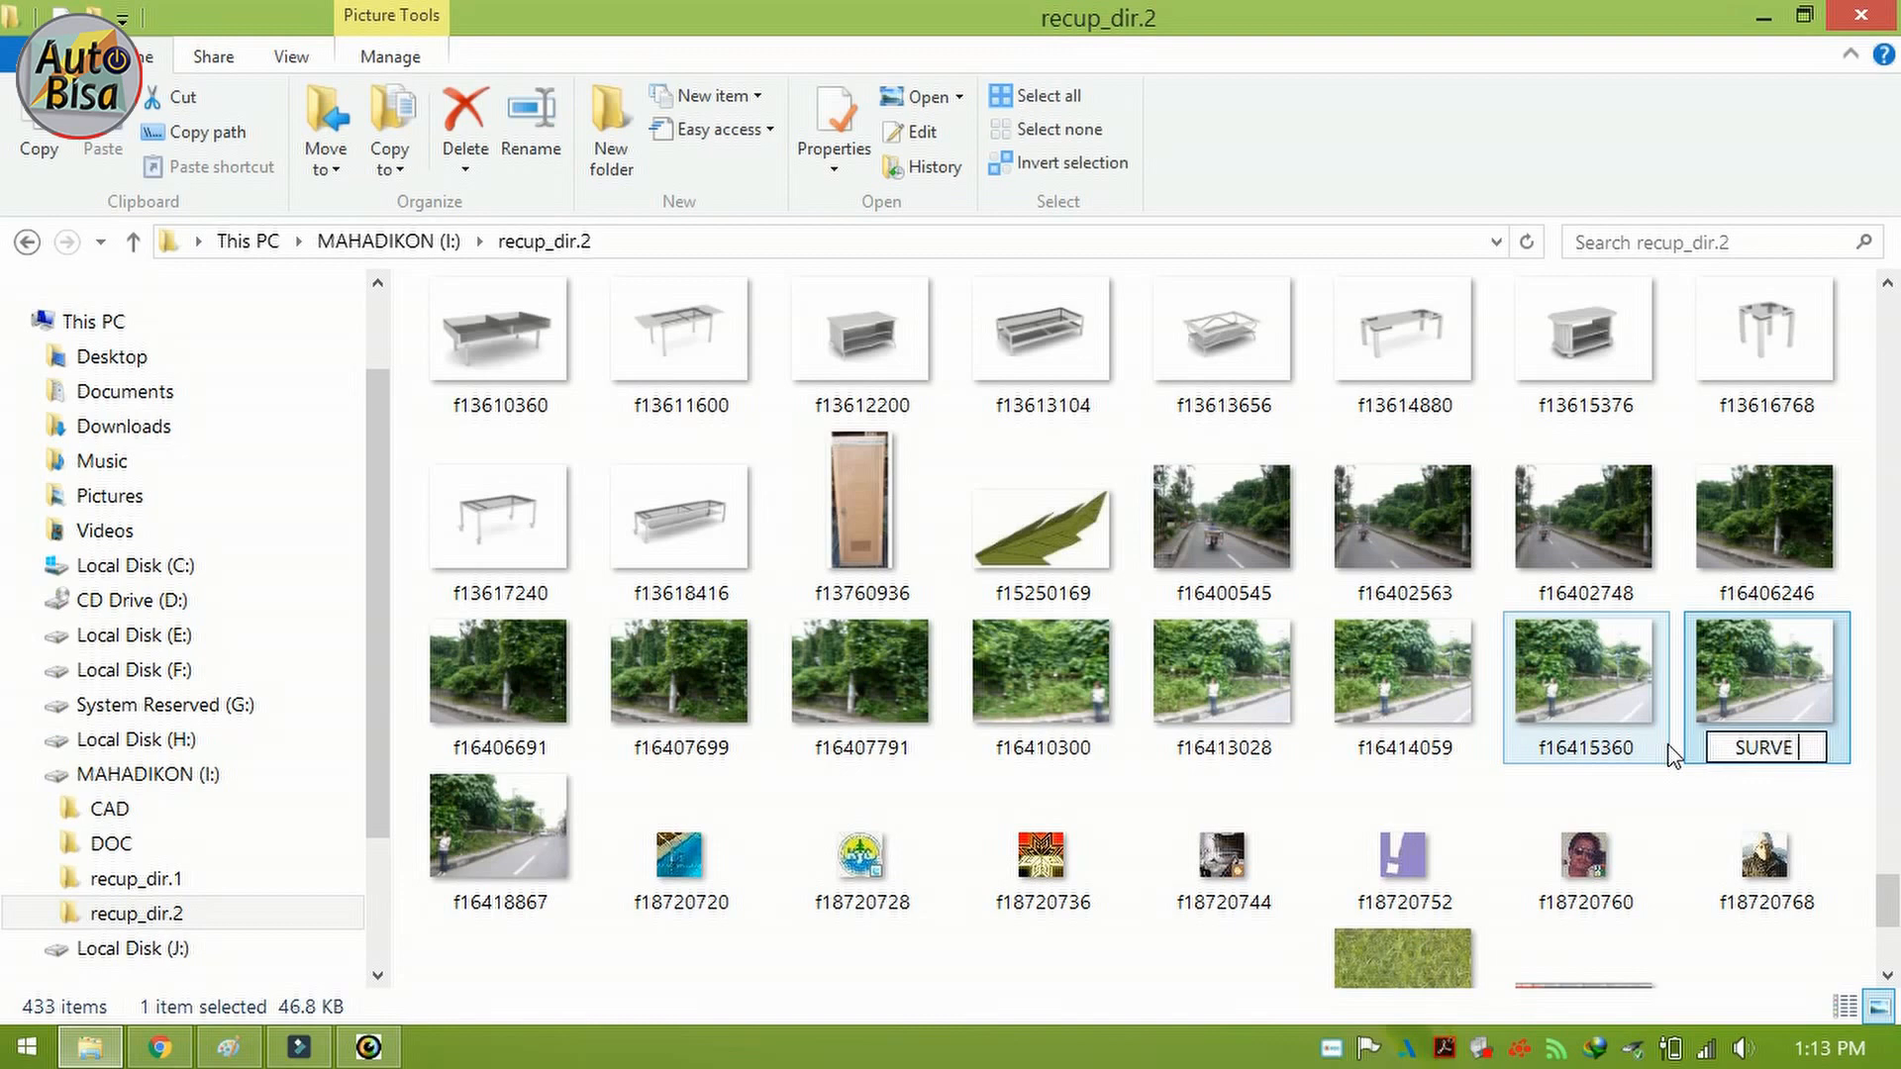
{"action": "type", "text": "LOKASI"}
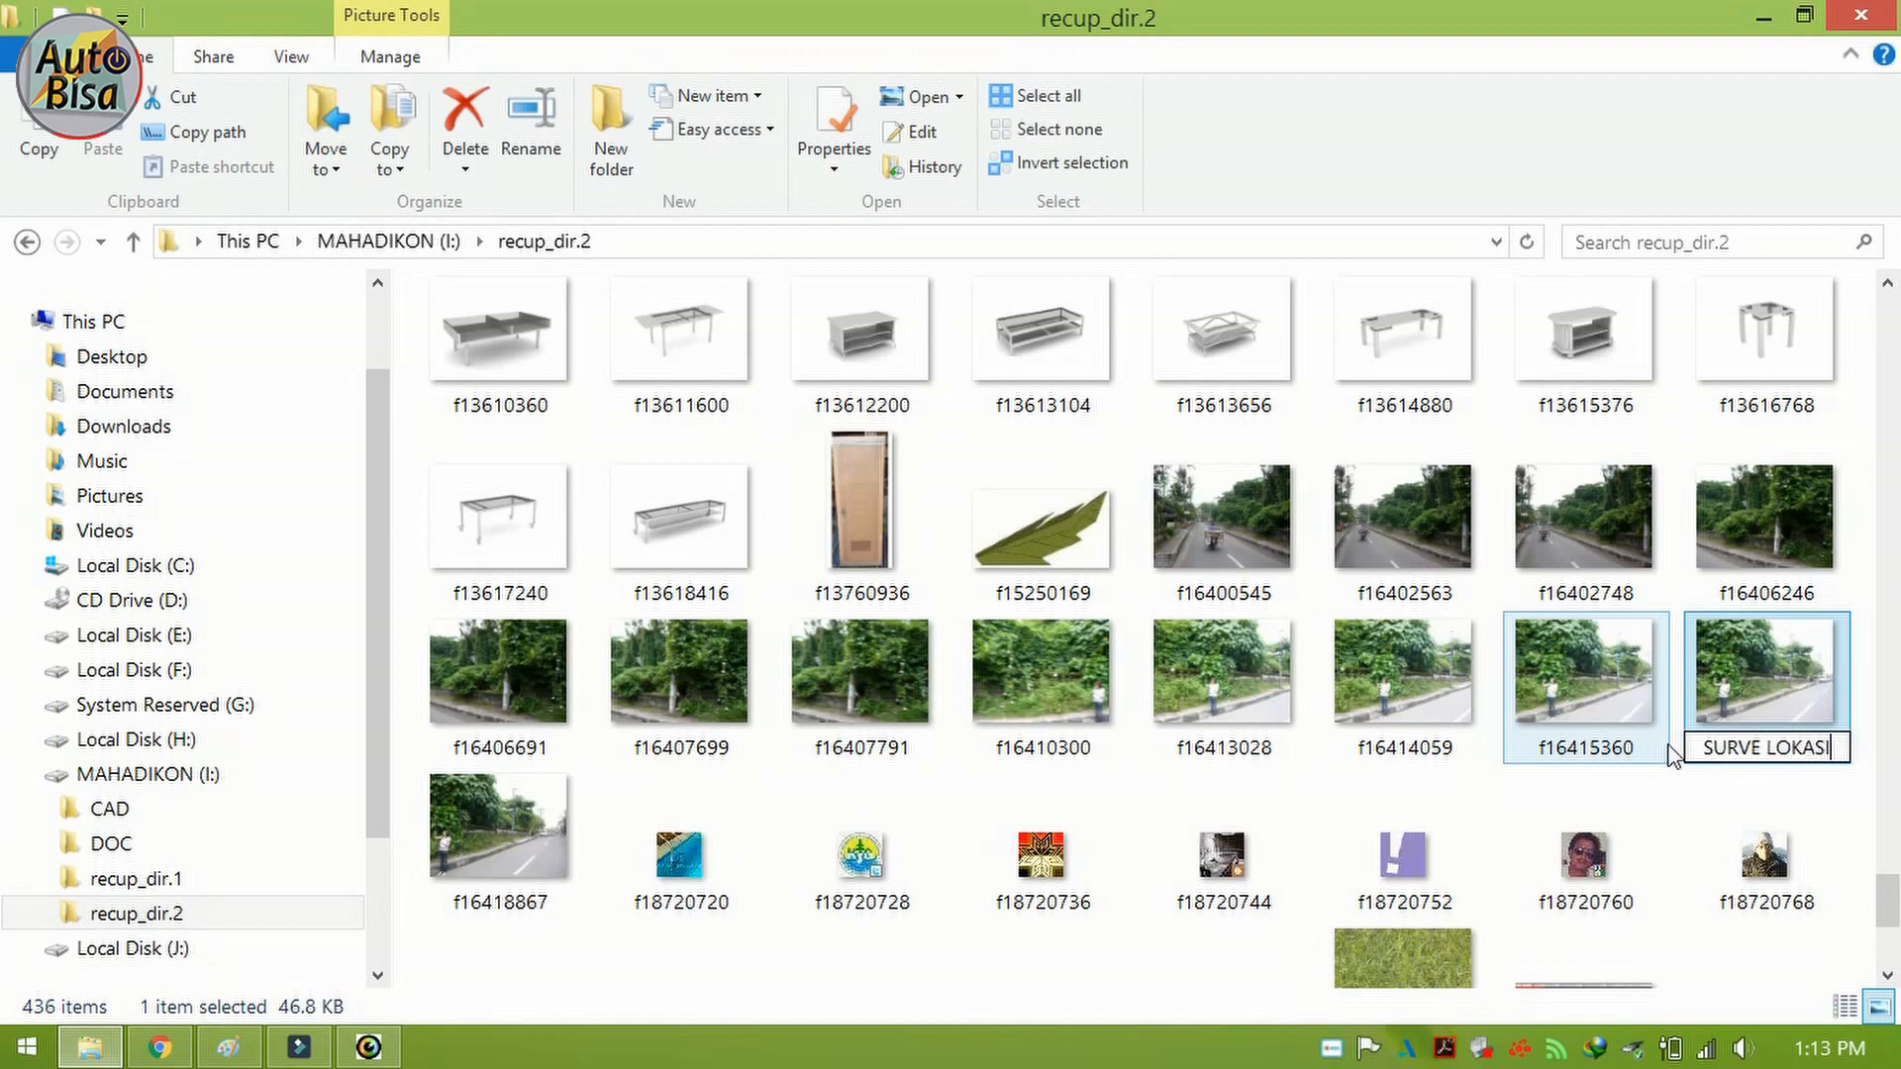
{"action": "left_click", "coordinate": [1675, 782]}
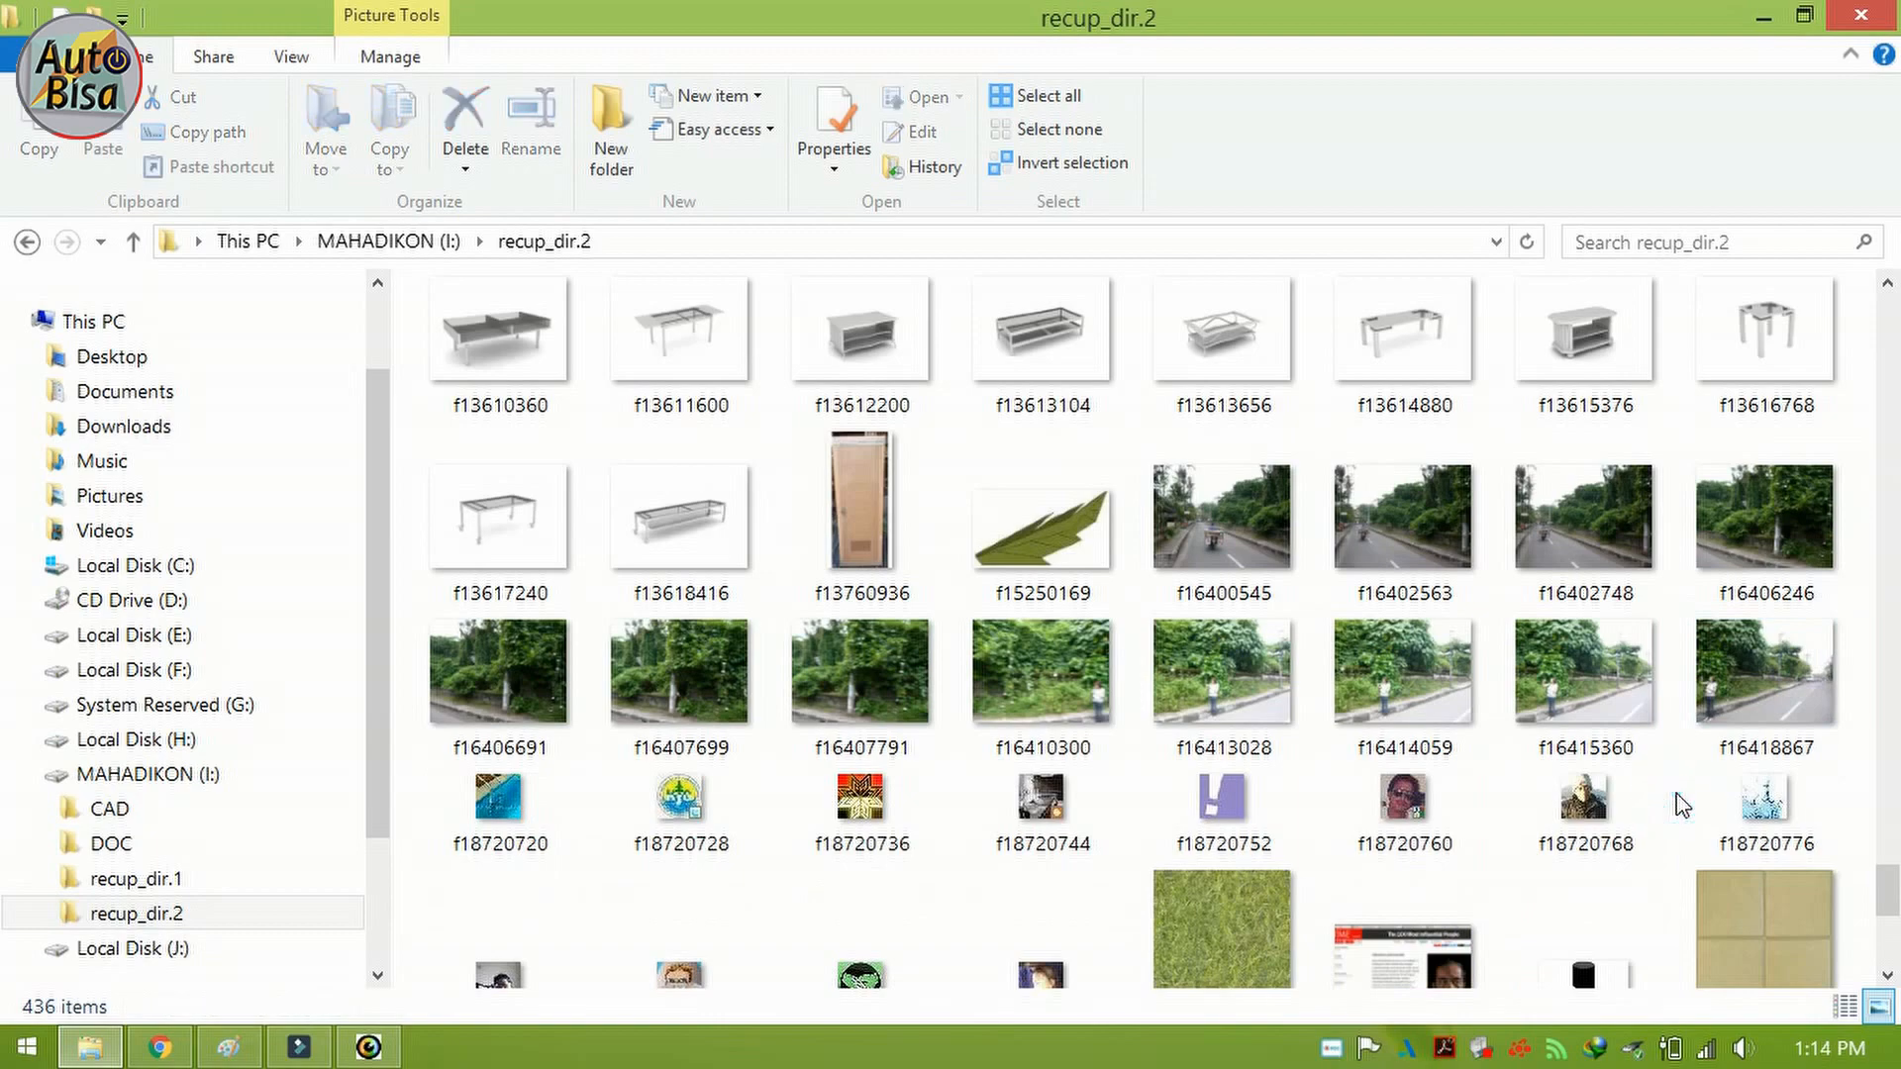
Step: Find the SURVE LOKASI photo in the recup_dir.2 folder, view it at full size and look through the remaining recovered files
{"action": "scroll", "coordinate": [1396, 787], "scroll_direction": "down", "scroll_amount": 5}
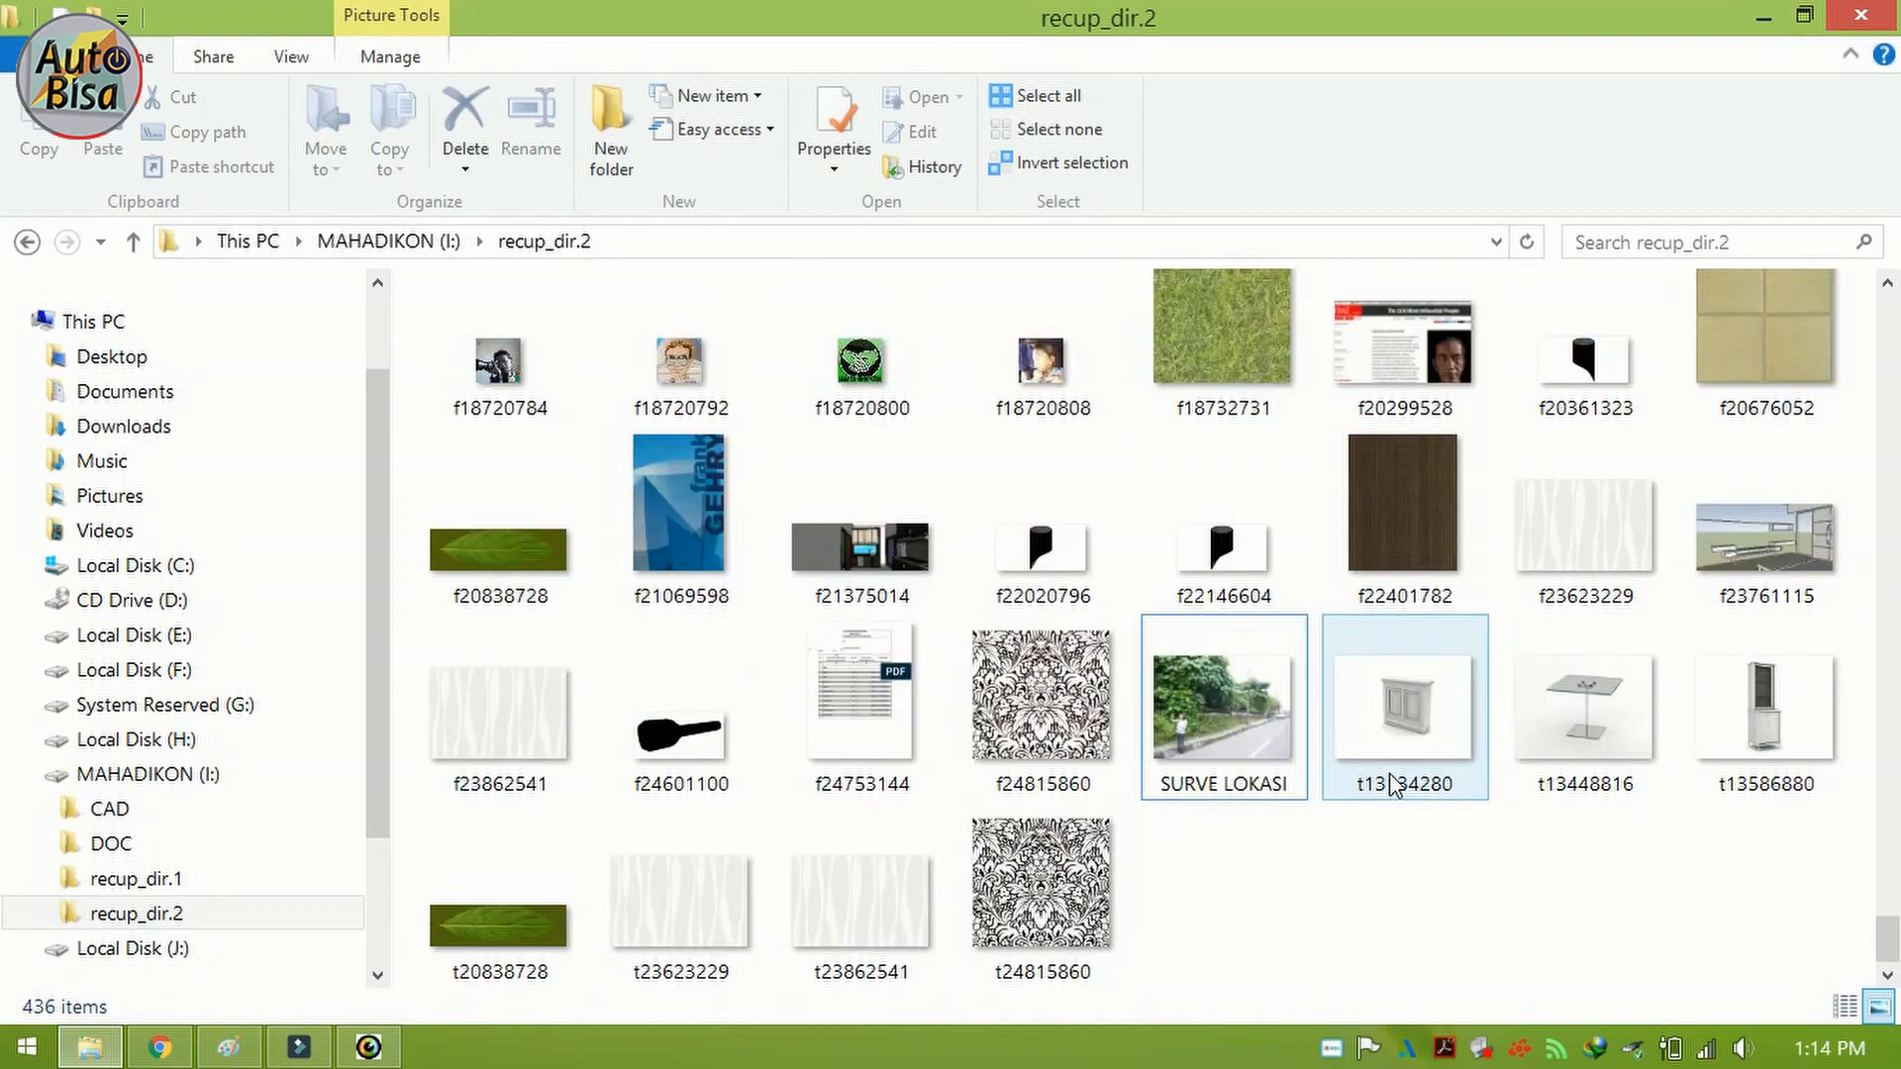
{"action": "double_click", "coordinate": [1250, 740]}
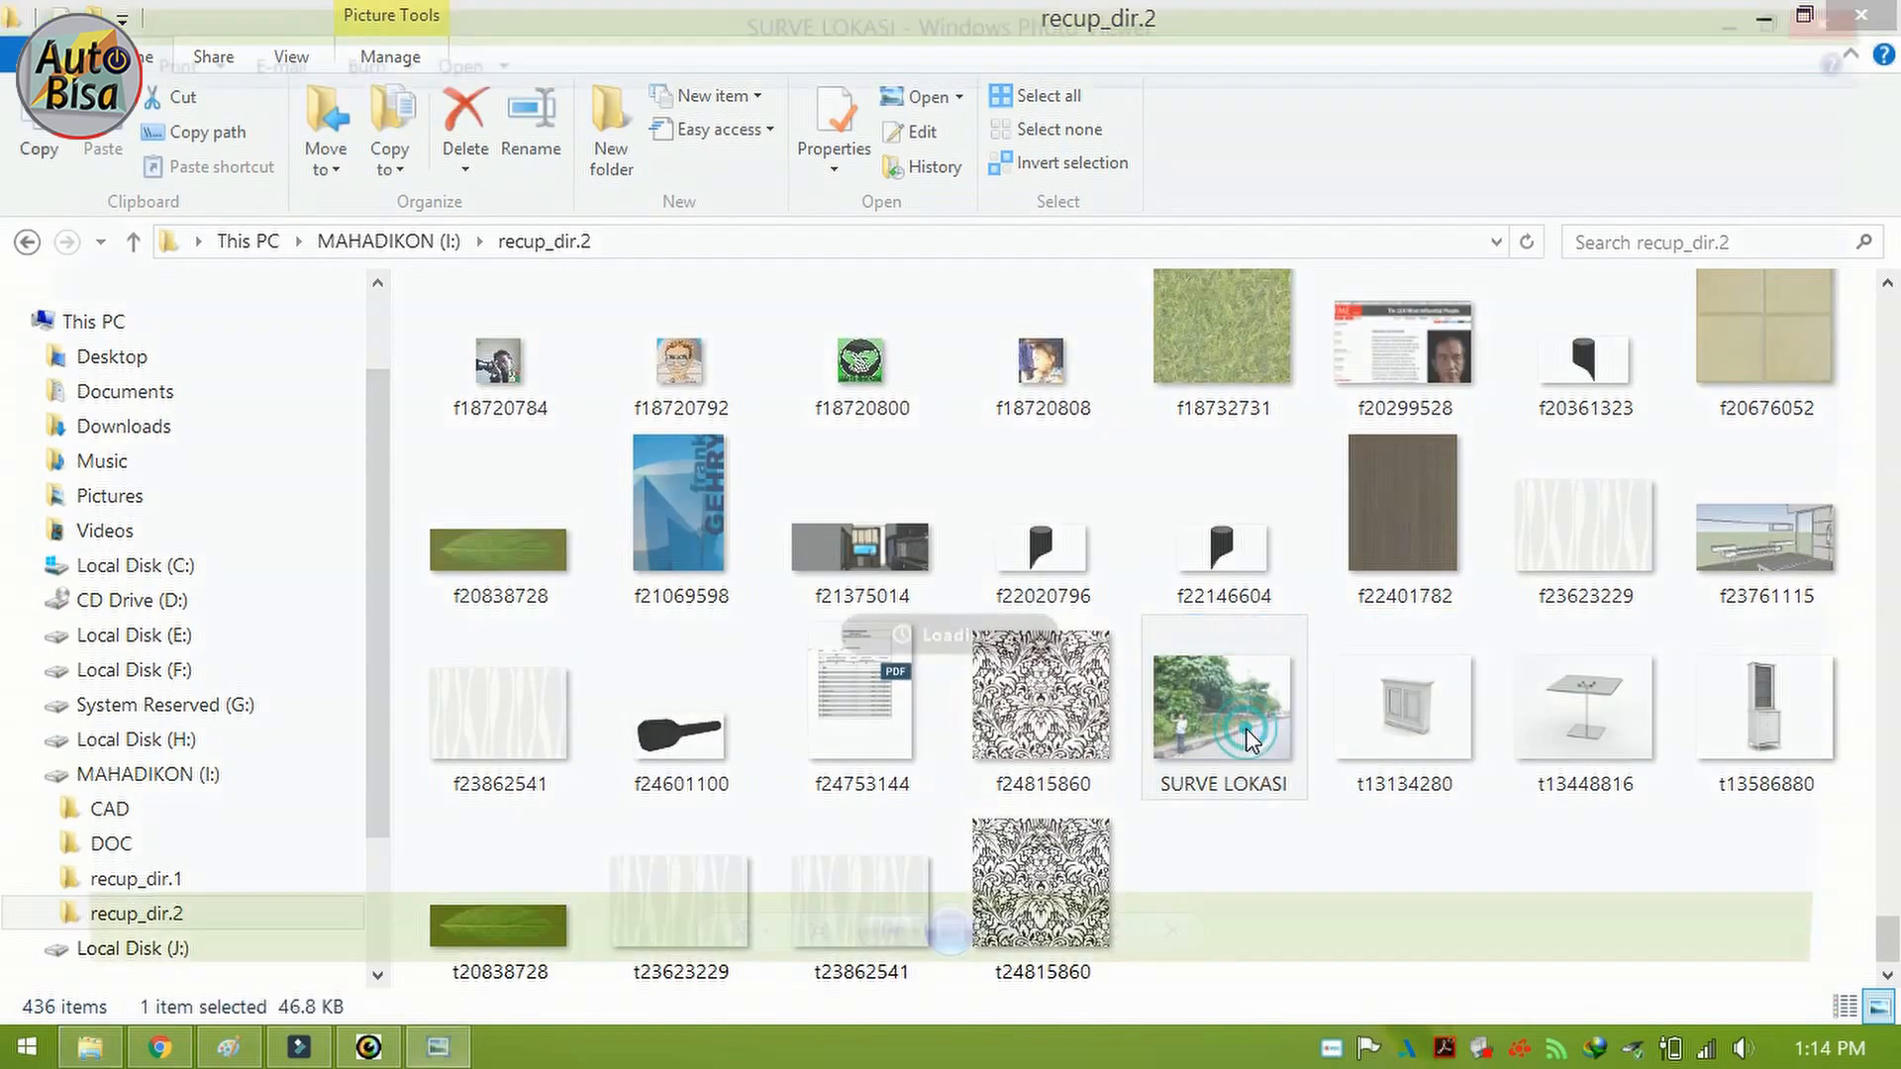
{"action": "left_click", "coordinate": [1865, 12]}
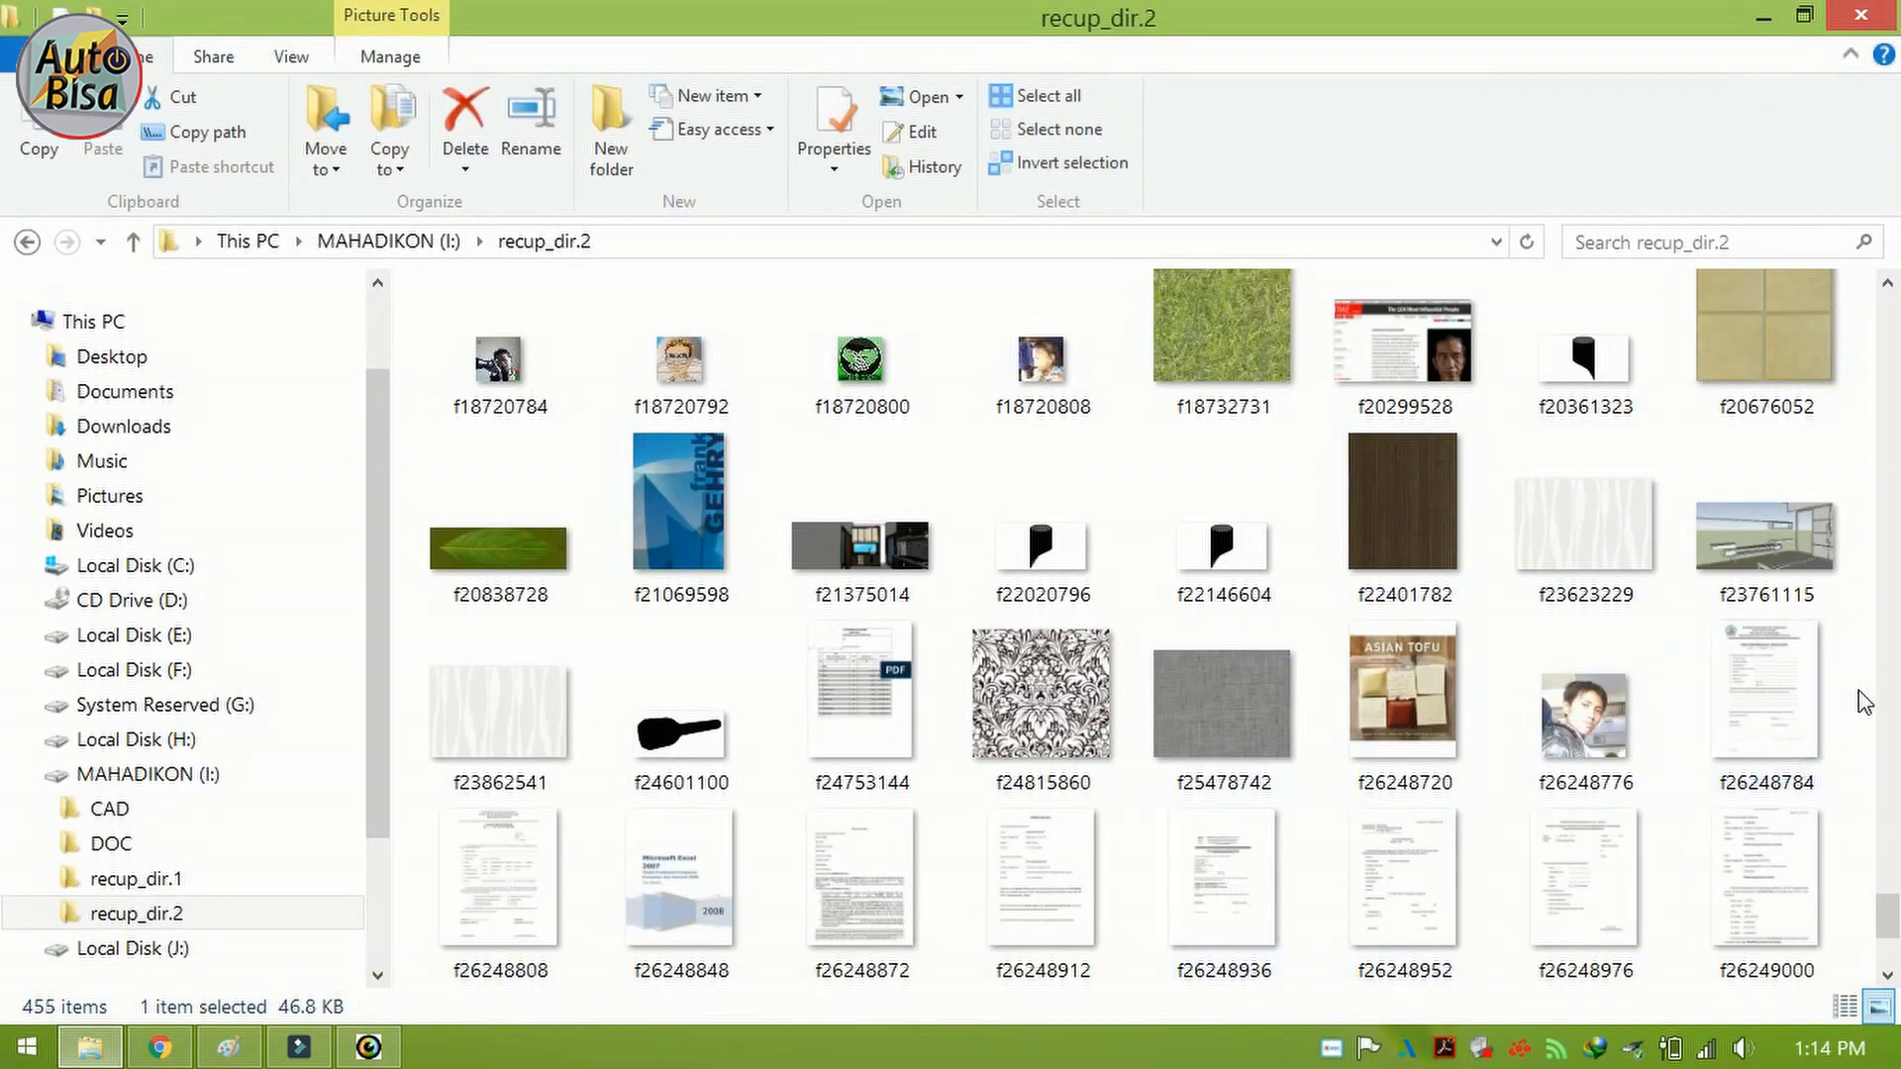
{"action": "left_click_drag", "start_coordinate": [1883, 910], "coordinate": [1895, 969]}
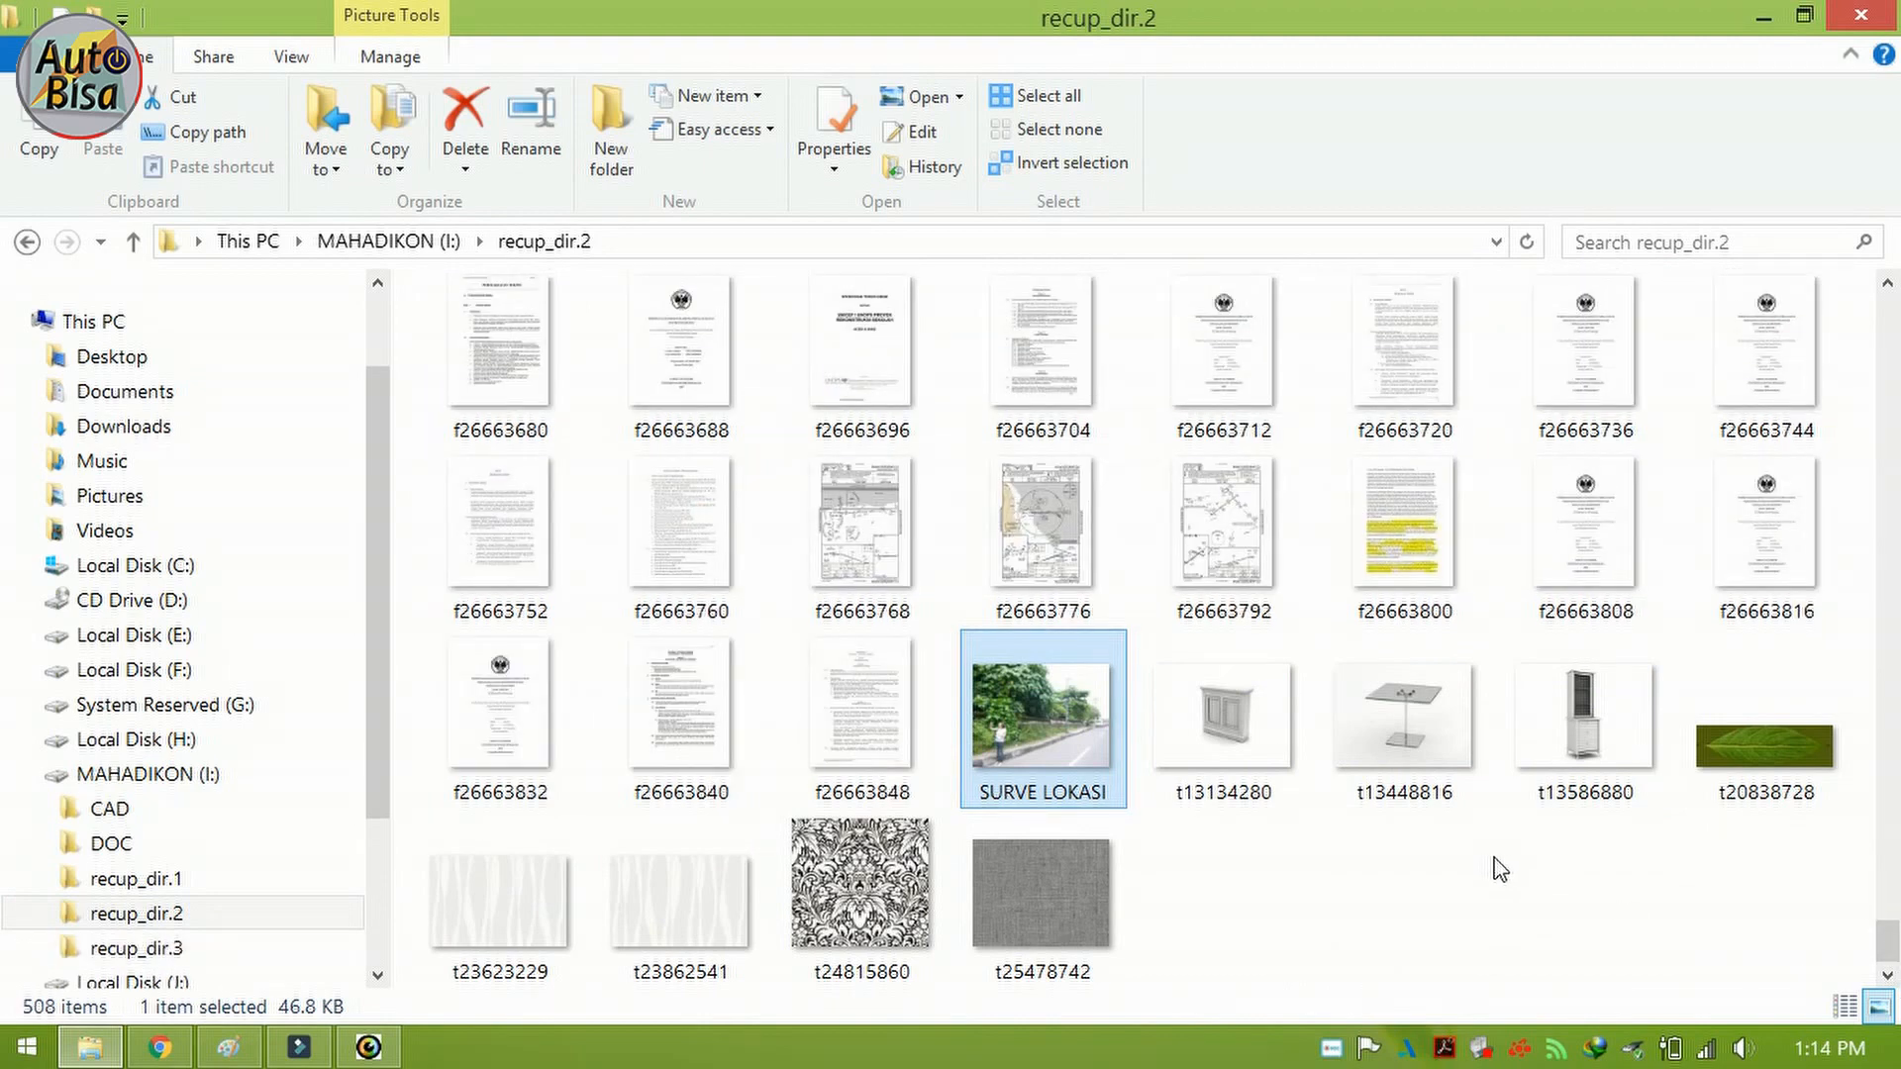
{"action": "right_click", "coordinate": [1332, 1050]}
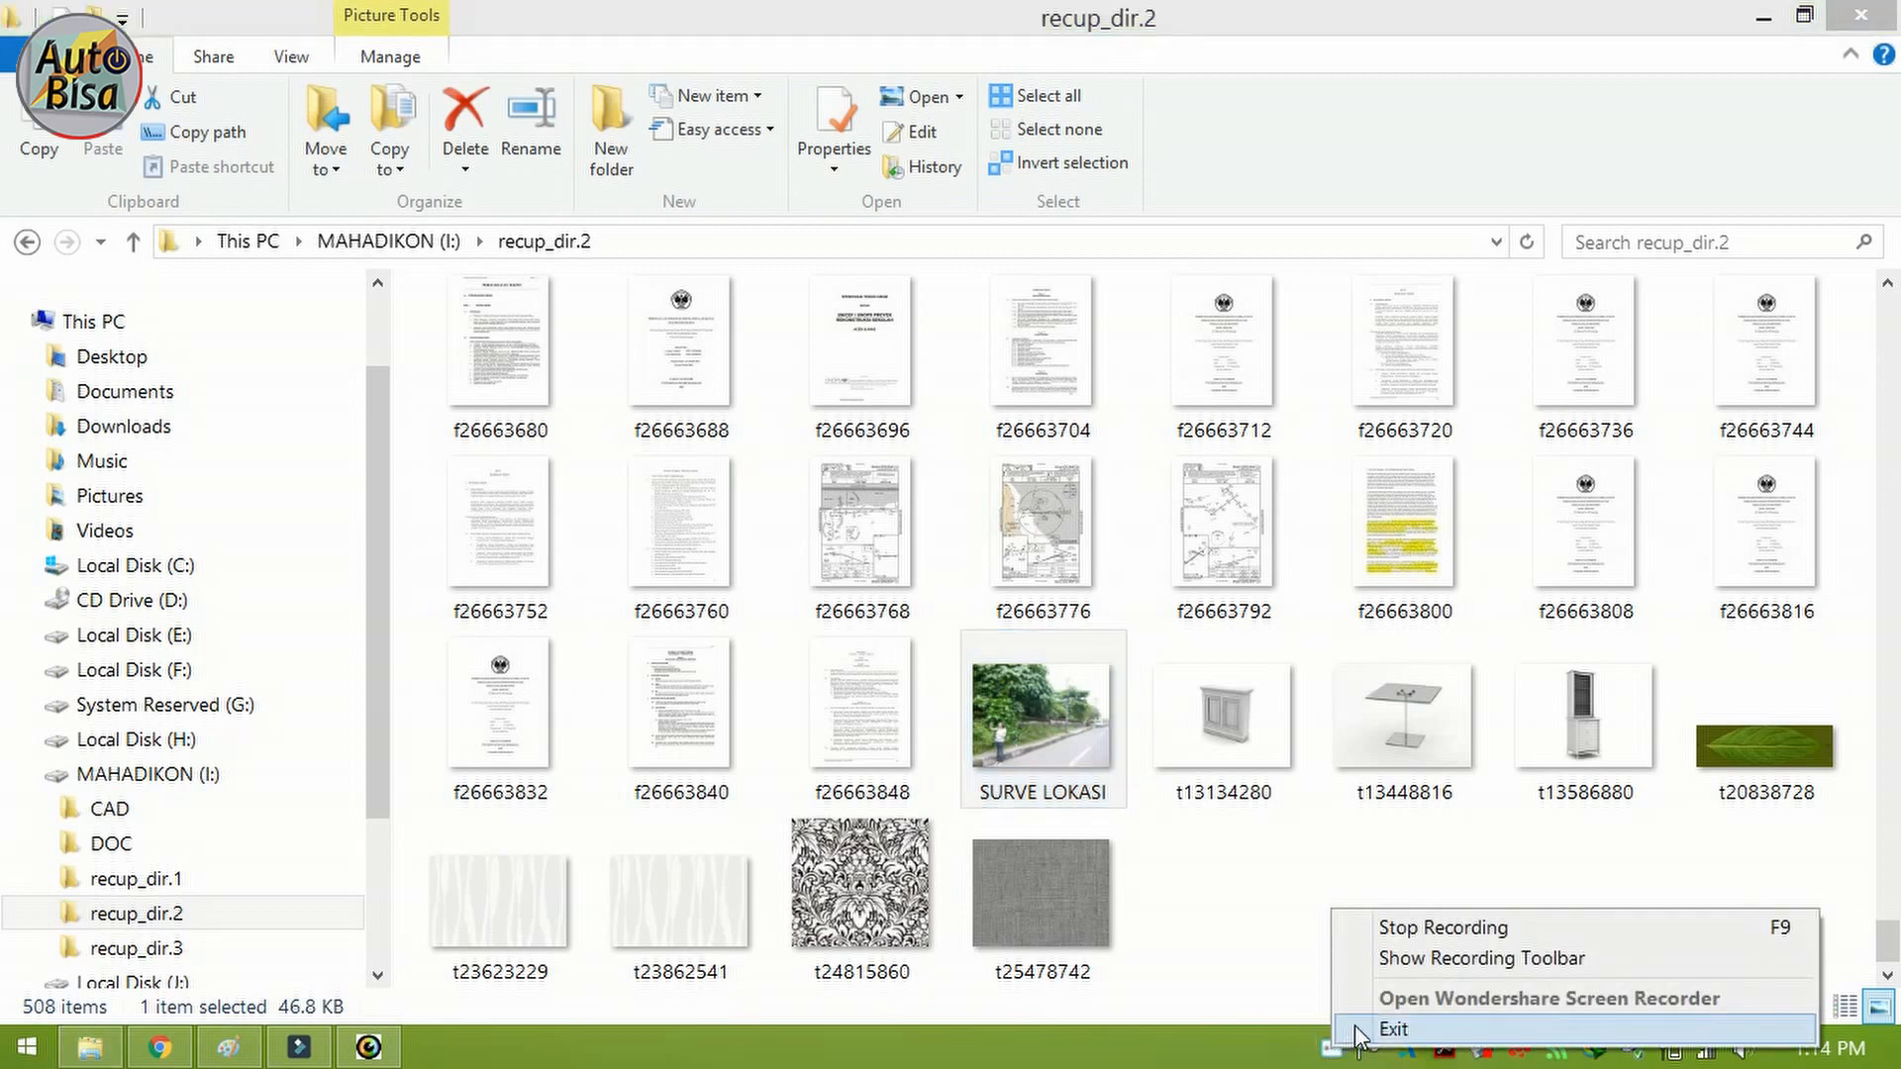
{"action": "left_click", "coordinate": [1478, 958]}
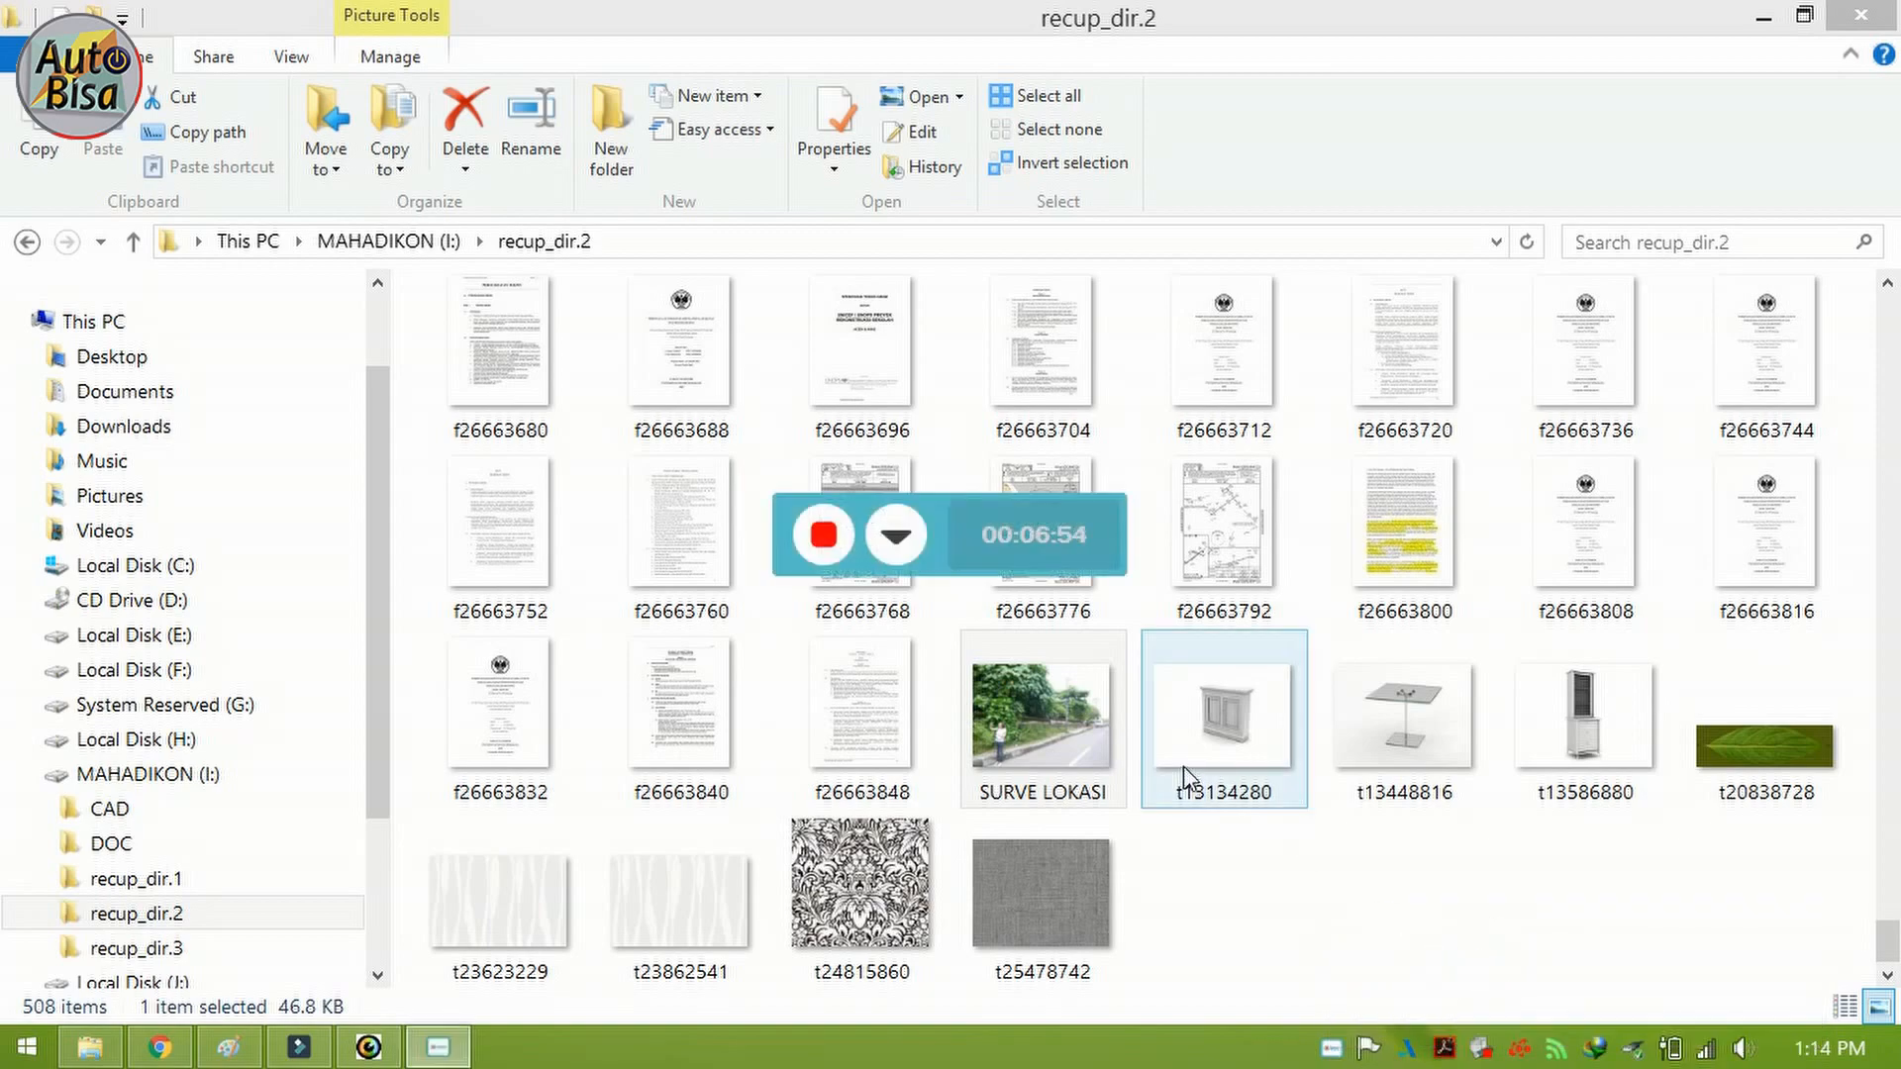
{"action": "left_click", "coordinate": [821, 540]}
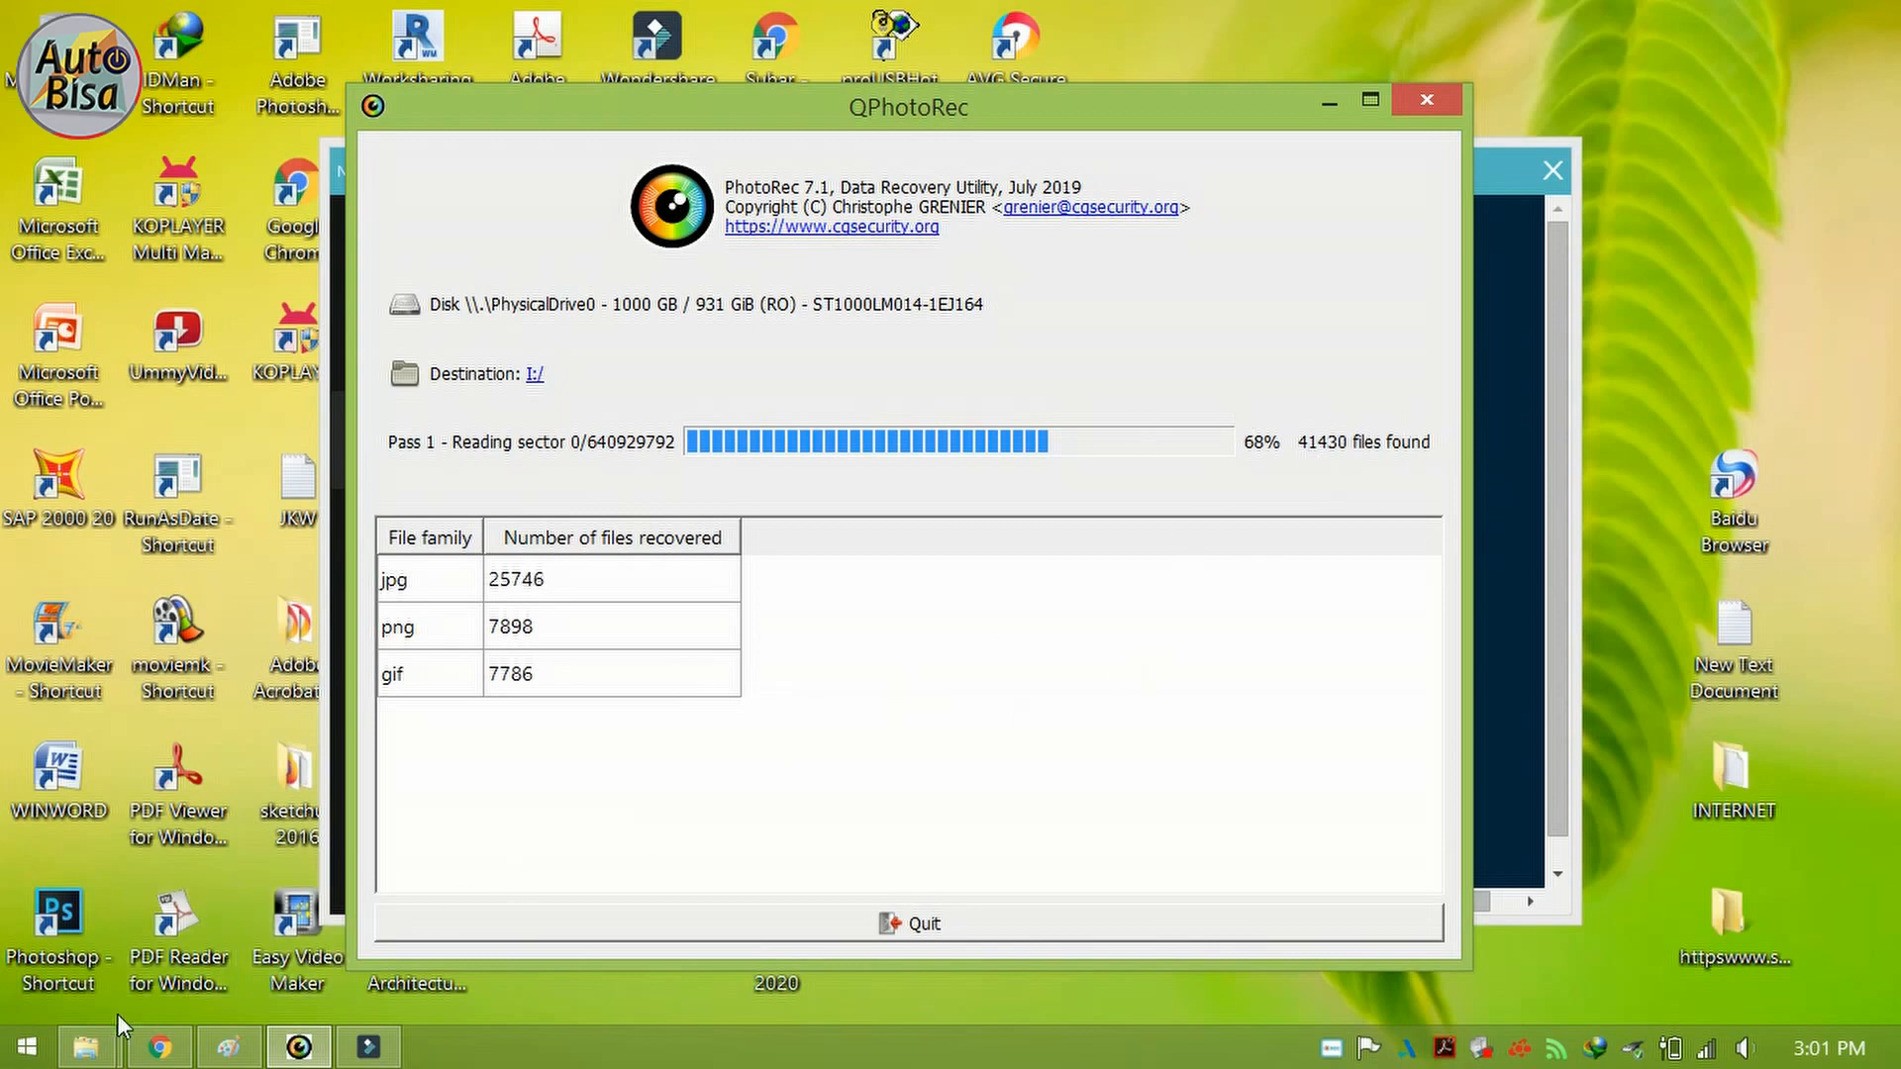
Step: Switch to the File Explorer window showing recup_dir.80 and go up to the I: drive to check the list of recovery folders
{"action": "left_click", "coordinate": [86, 1047]}
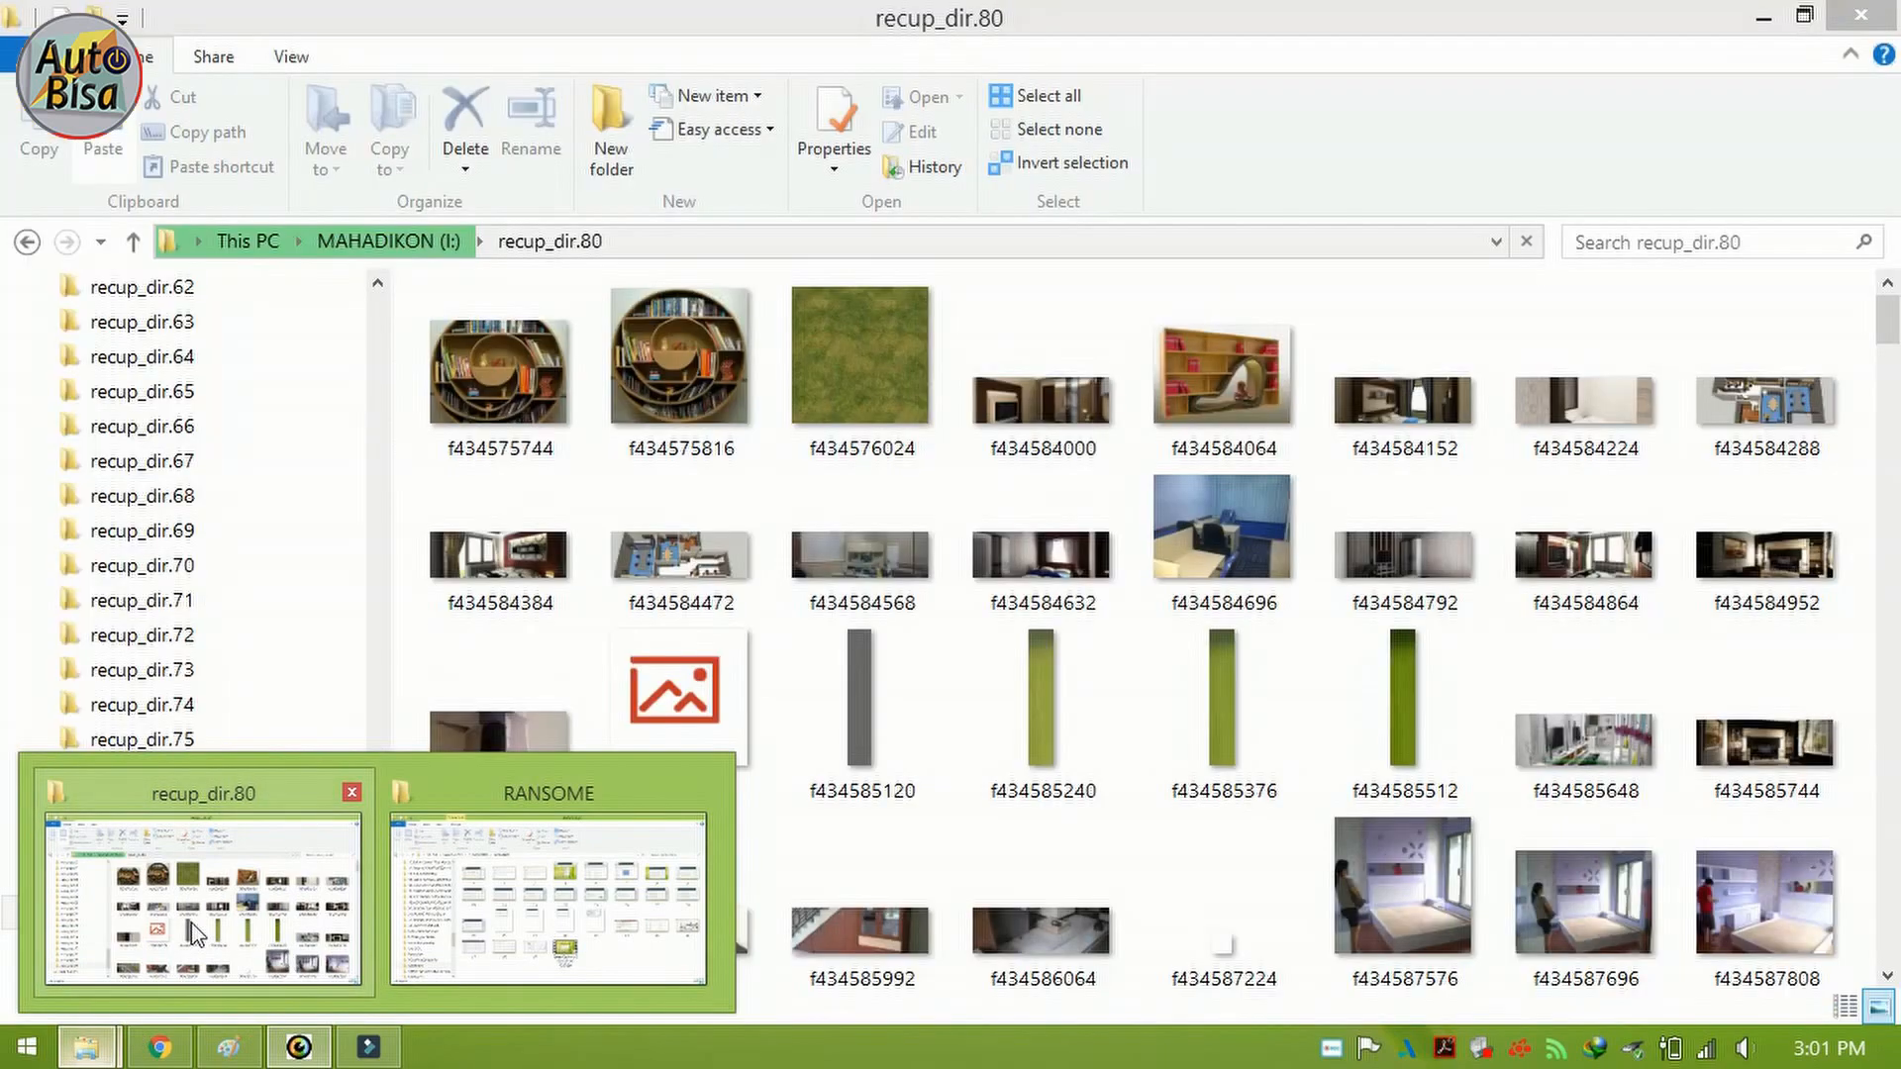
{"action": "left_click", "coordinate": [190, 920]}
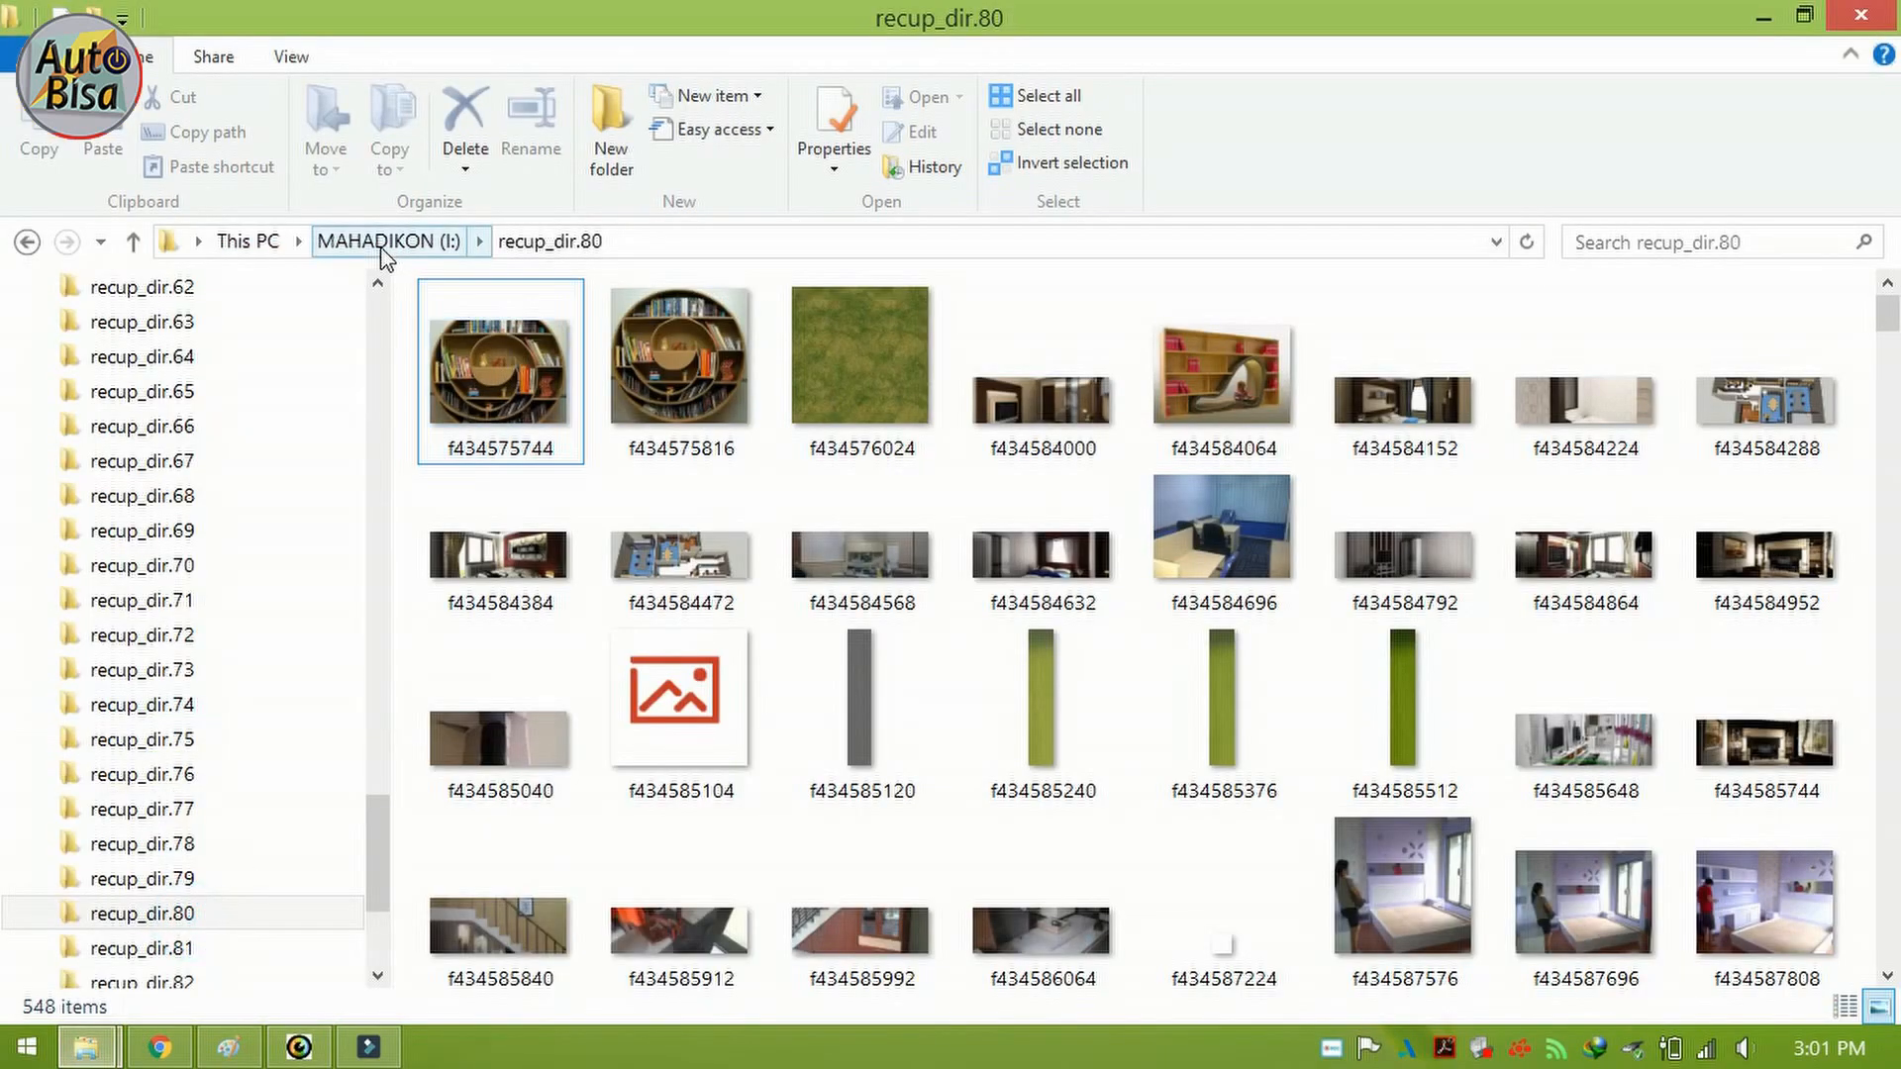
{"action": "left_click", "coordinate": [530, 242]}
{"action": "left_click", "coordinate": [418, 244]}
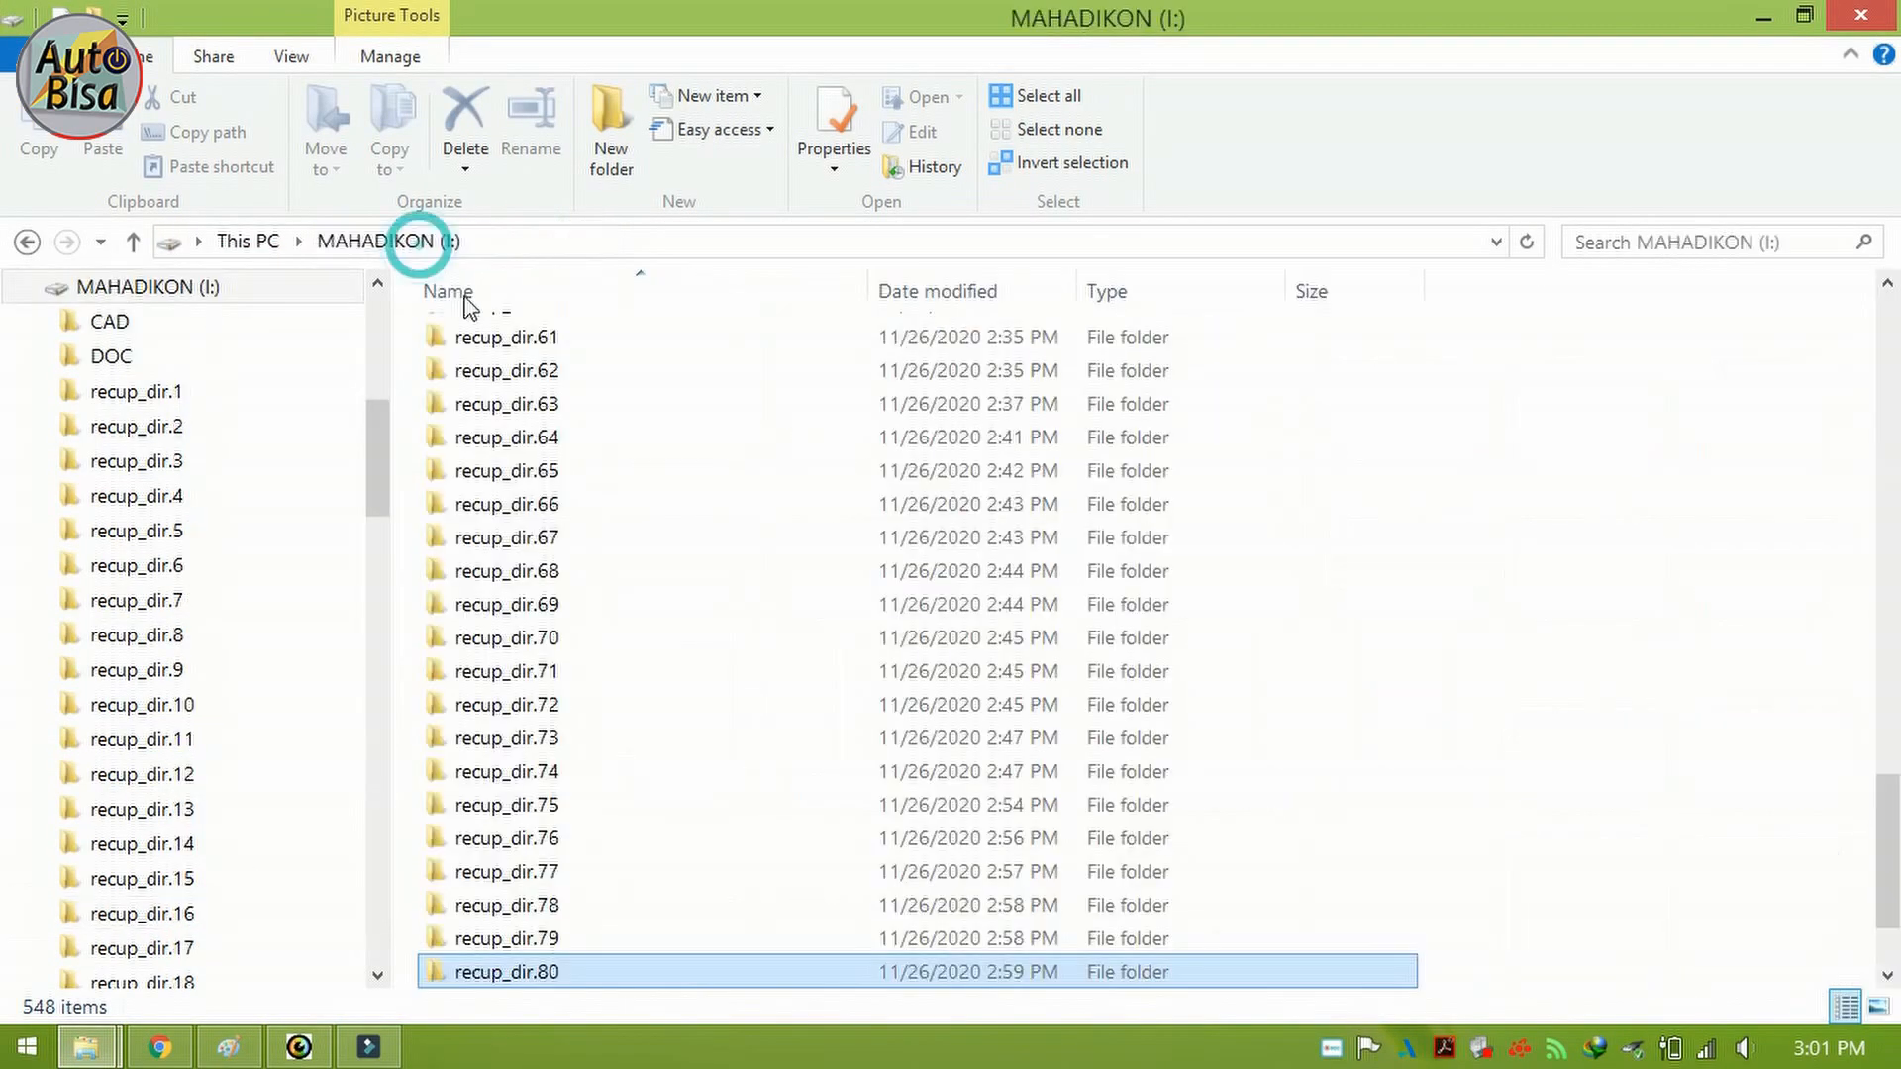
{"action": "scroll", "coordinate": [642, 734], "scroll_direction": "down", "scroll_amount": 2}
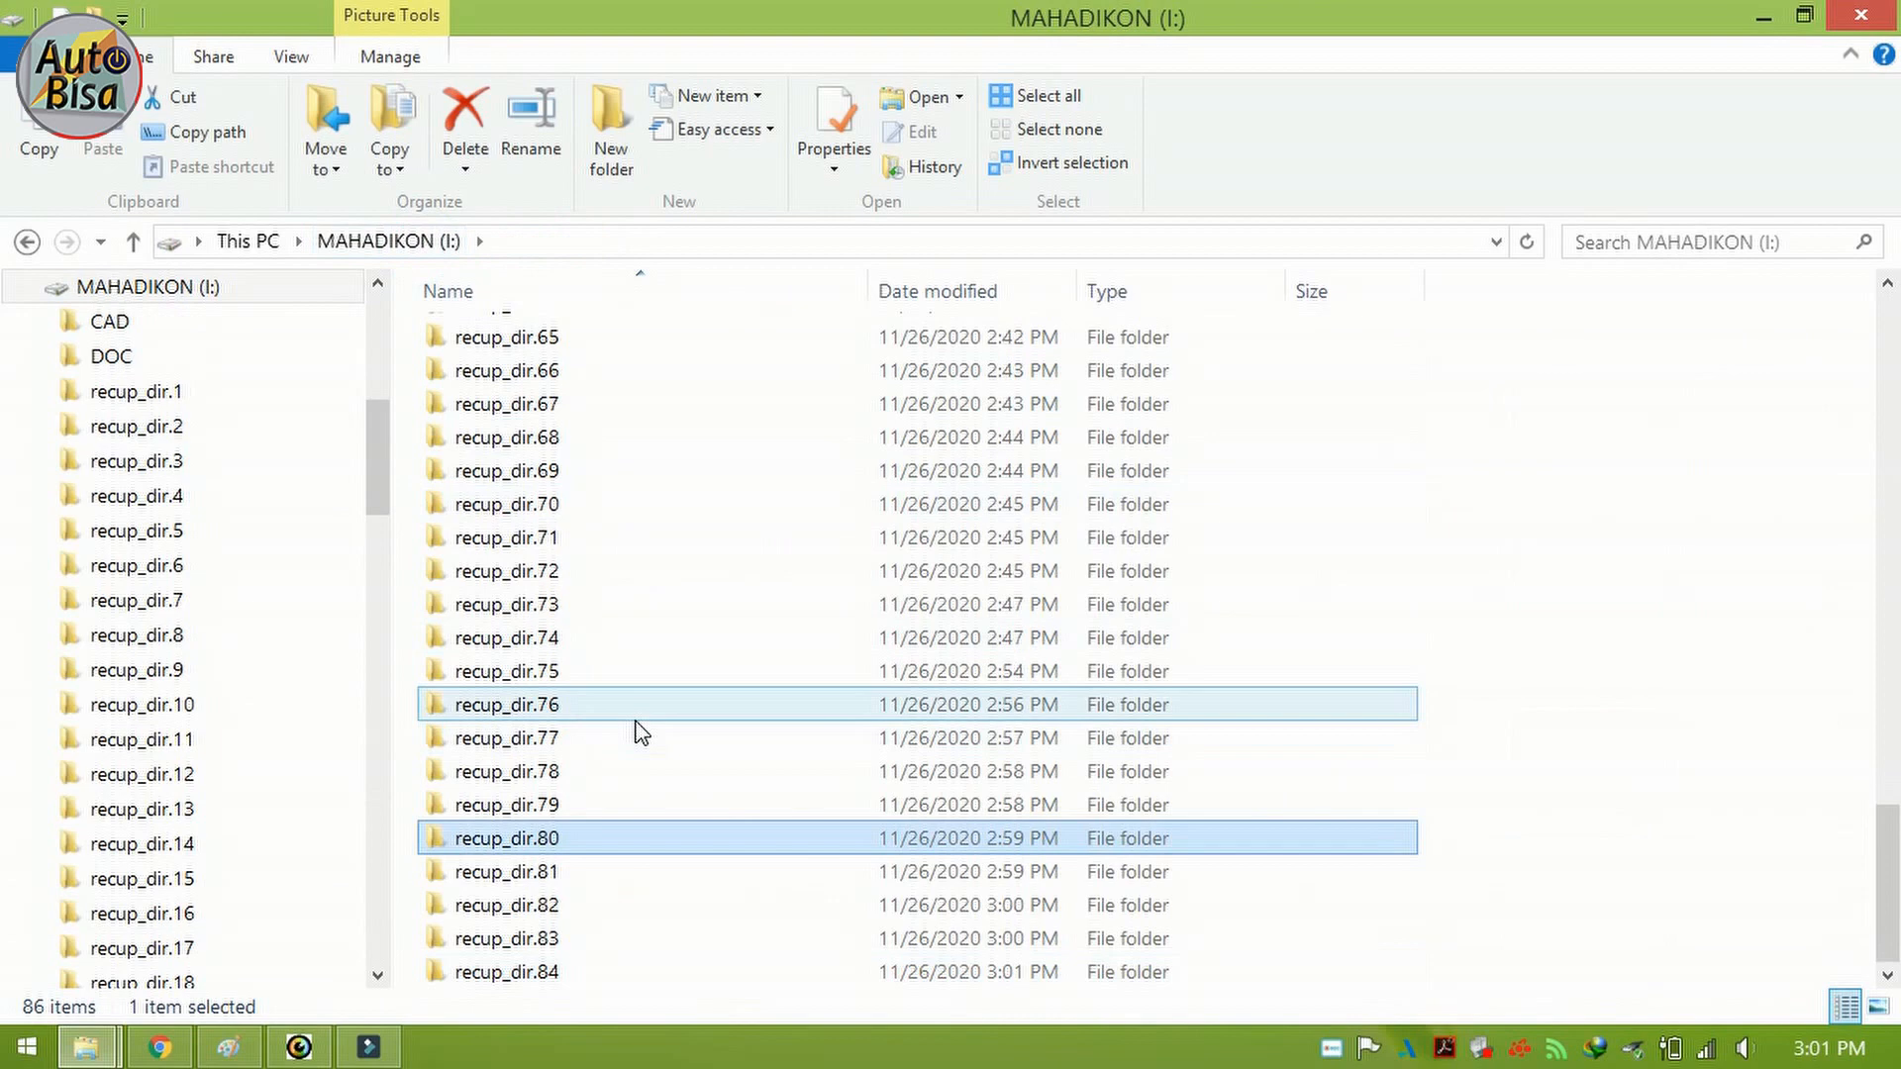
{"action": "left_click", "coordinate": [1569, 662]}
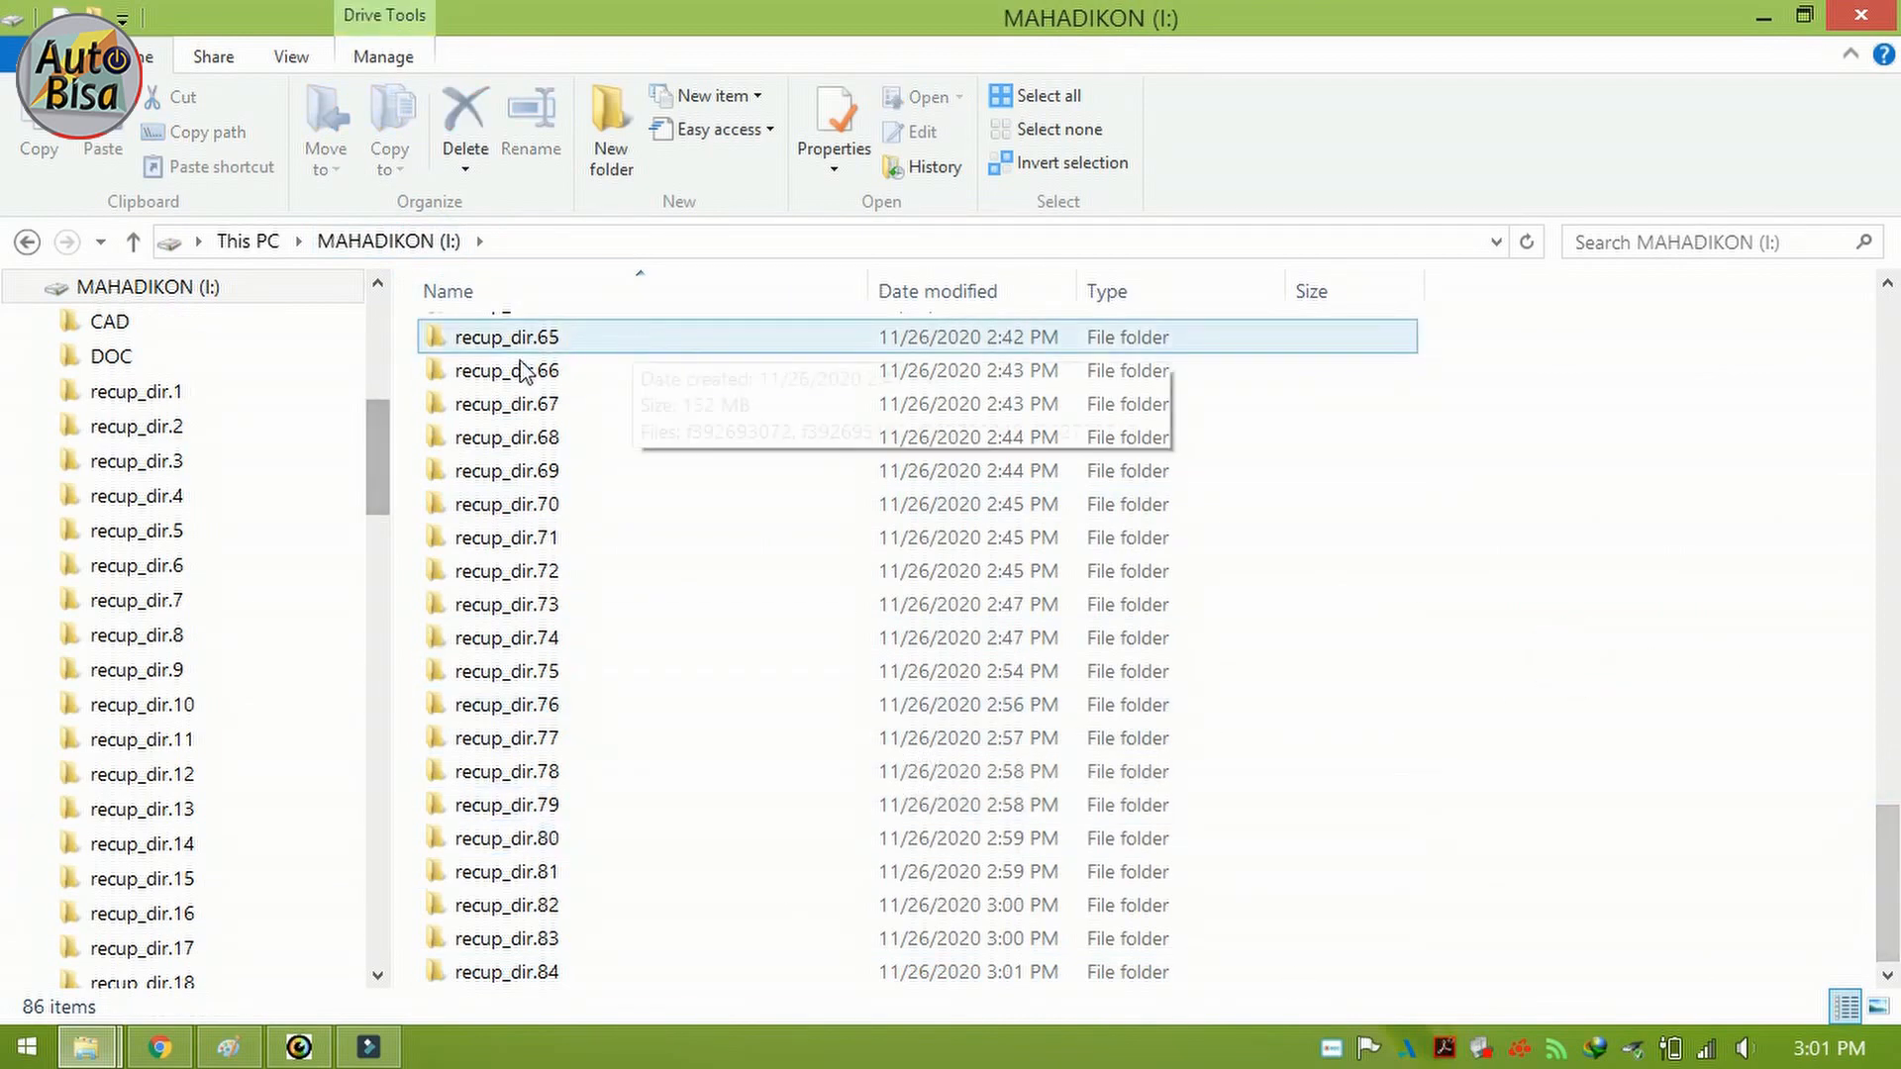
Step: Open the recup_dir.84 folder, look through its recovered pictures and show them as a detailed list down to the last file
{"action": "left_click", "coordinate": [525, 972]}
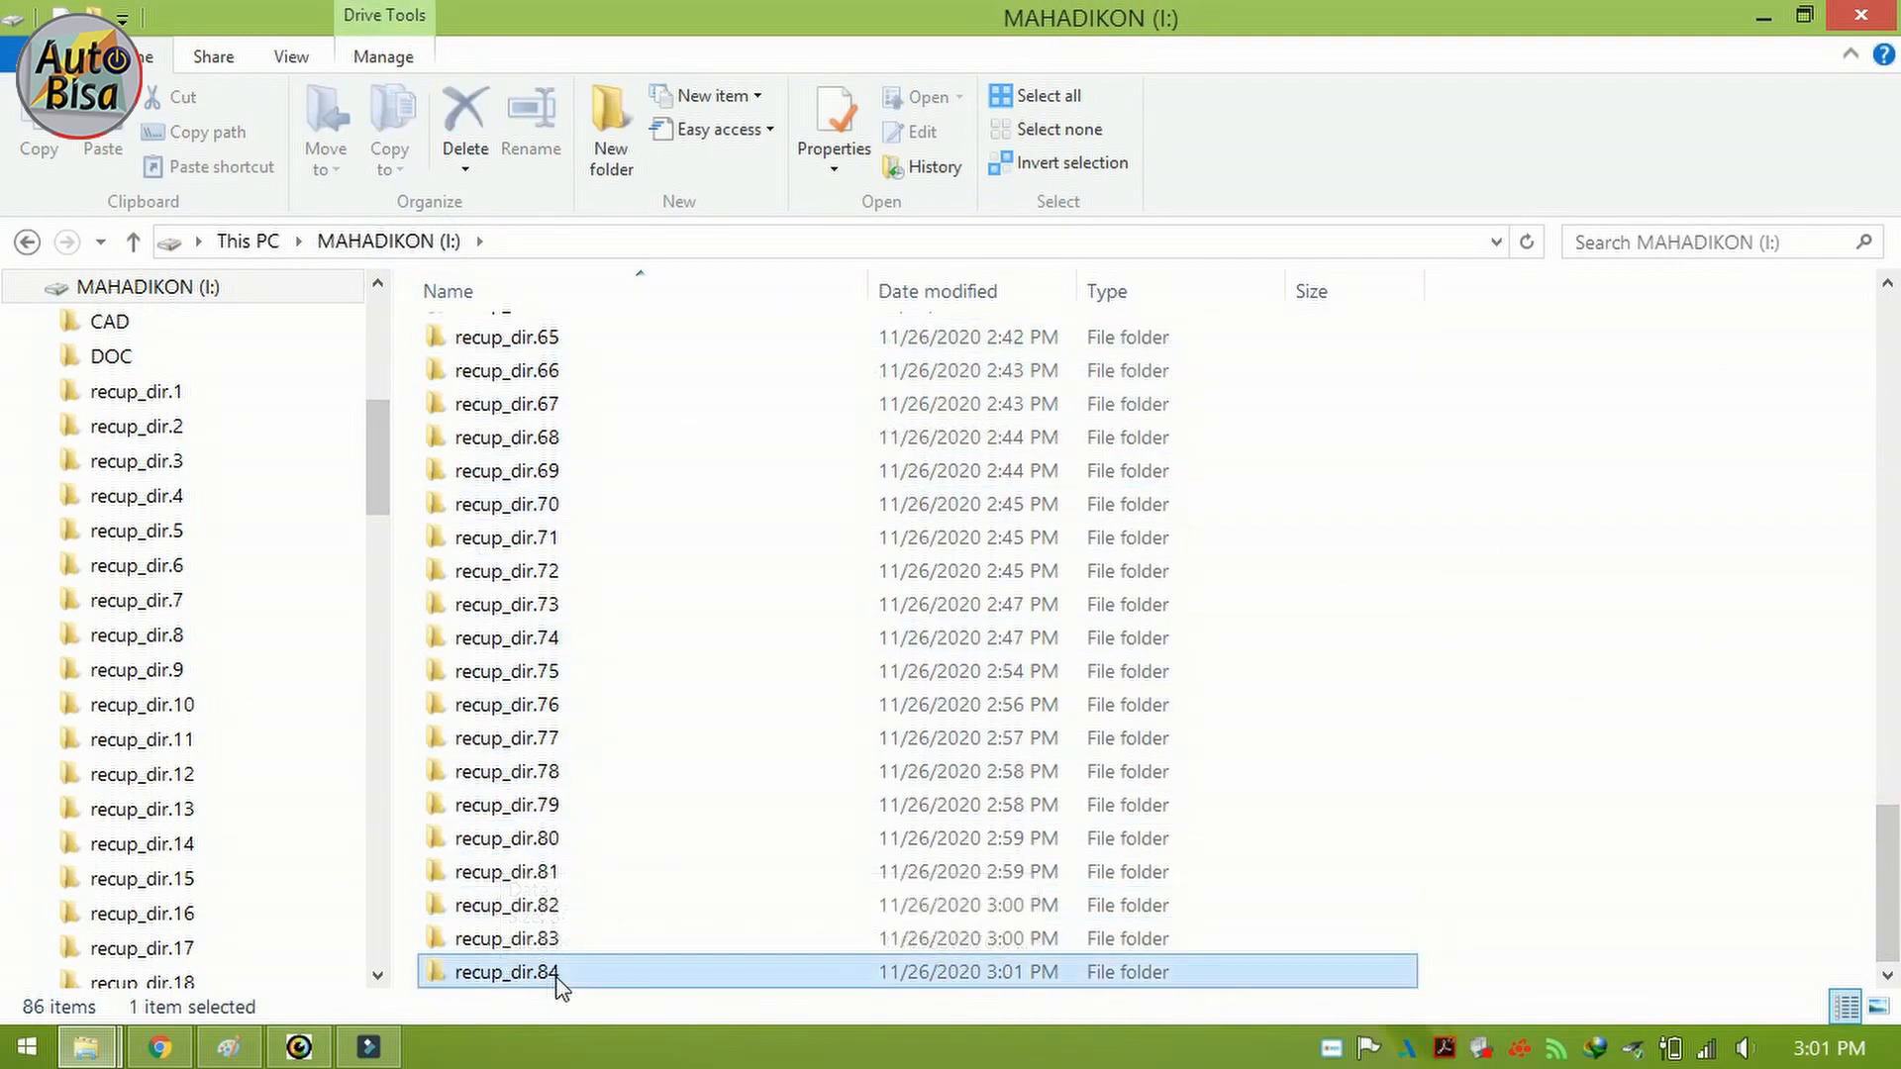
{"action": "double_click", "coordinate": [560, 979]}
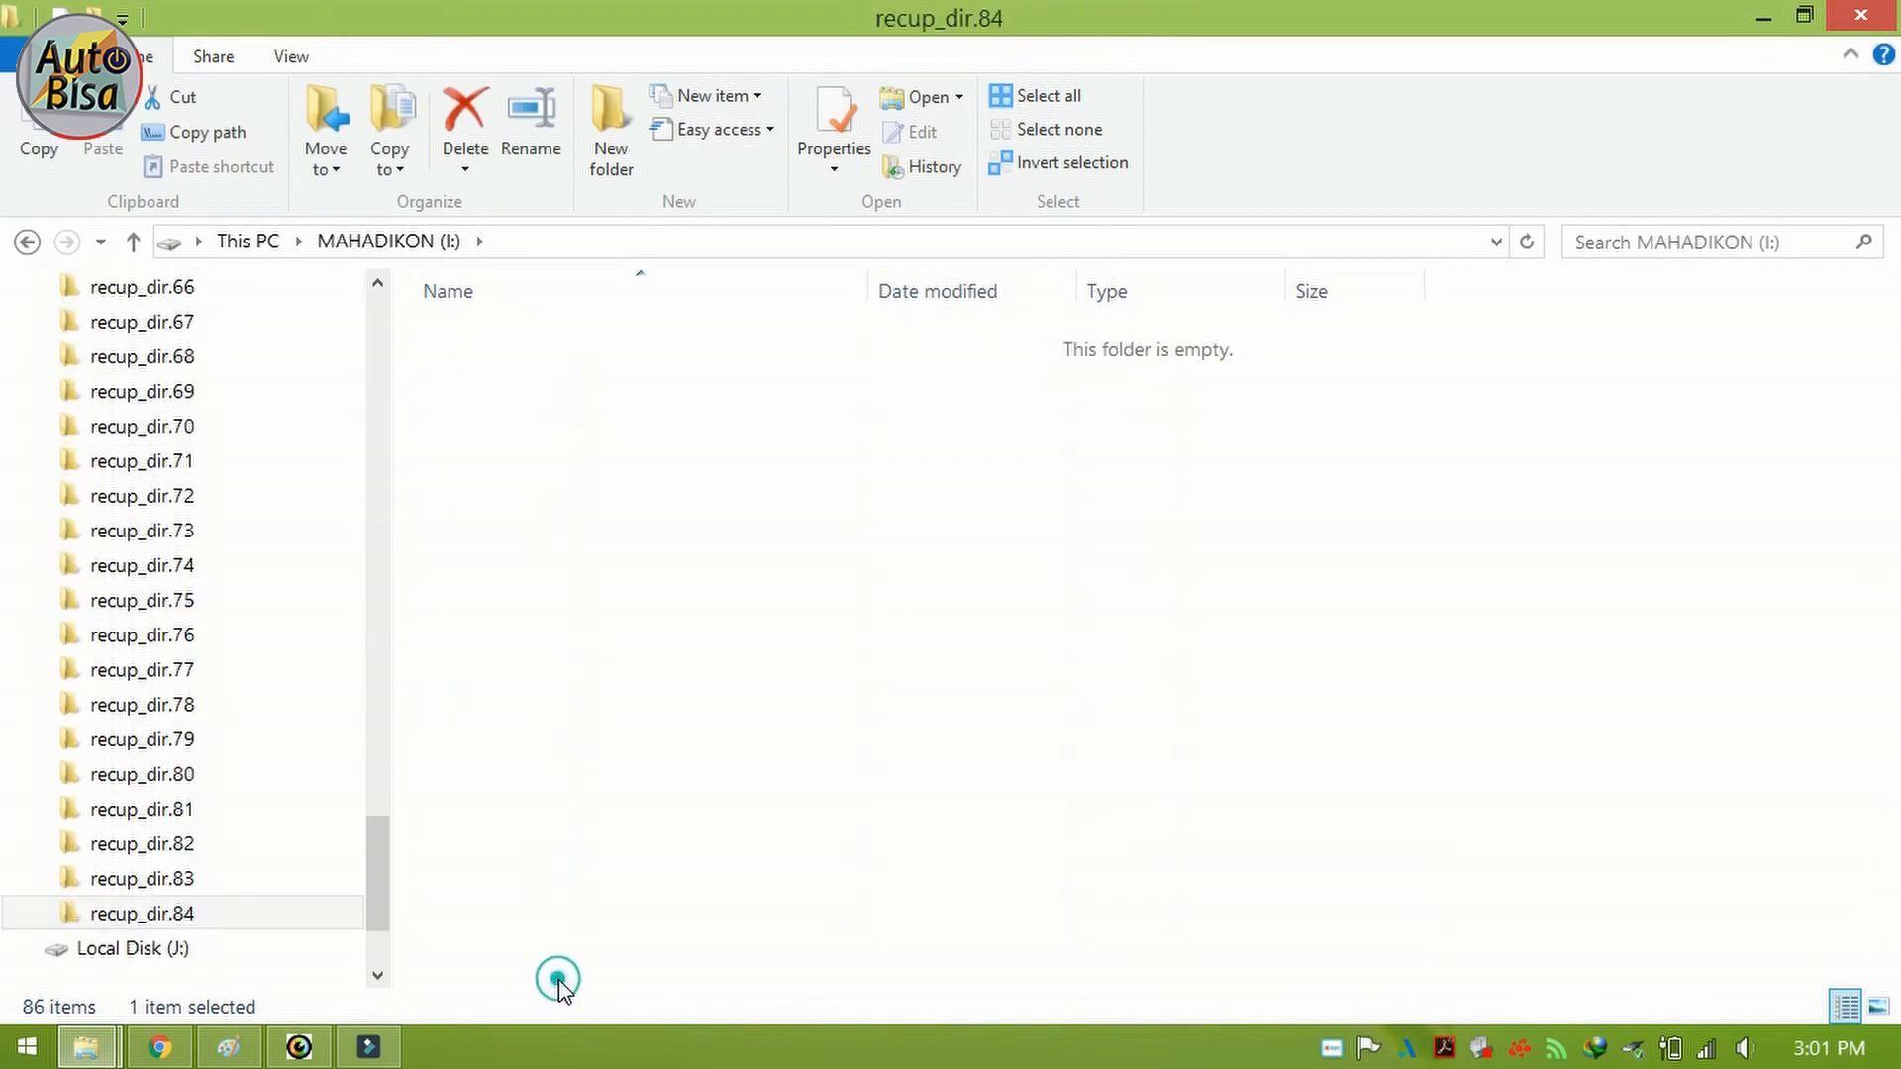
{"action": "scroll", "coordinate": [956, 733], "scroll_direction": "down", "scroll_amount": 15}
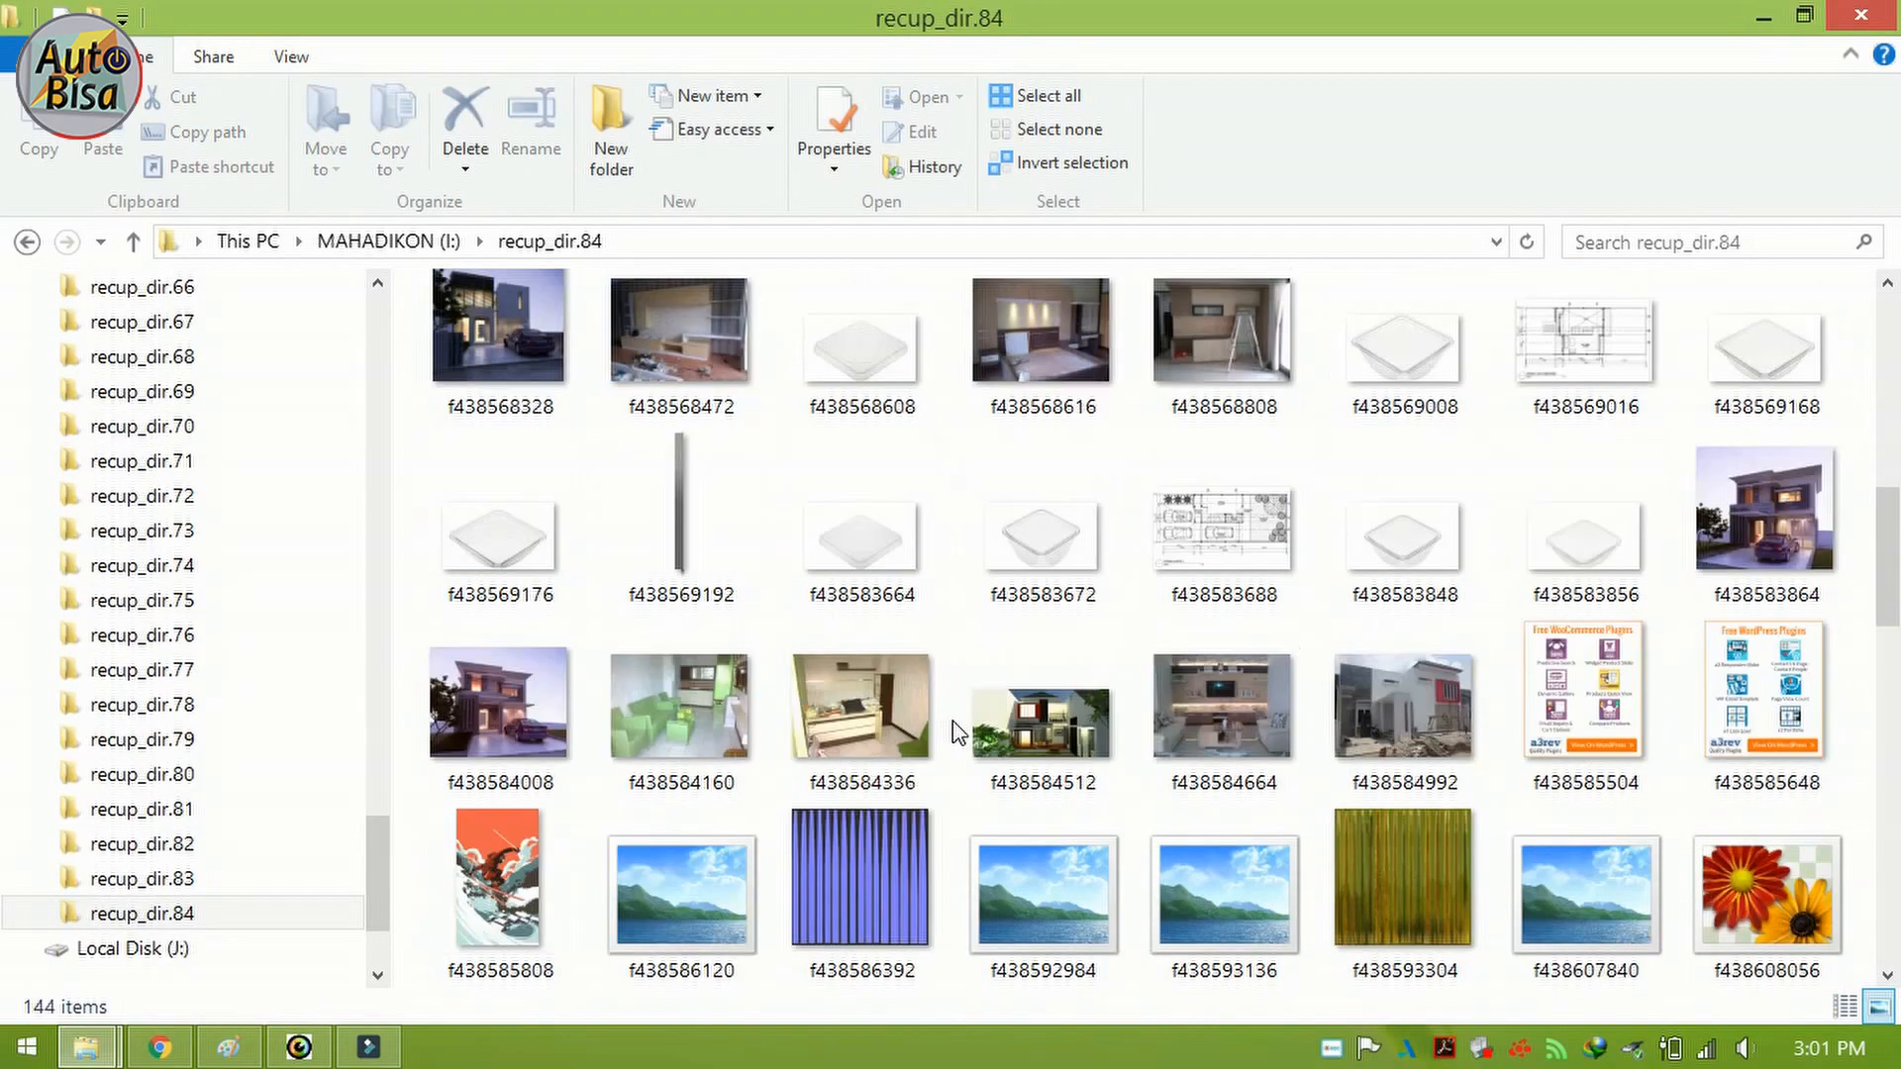
{"action": "scroll", "coordinate": [956, 733], "scroll_direction": "down", "scroll_amount": 10}
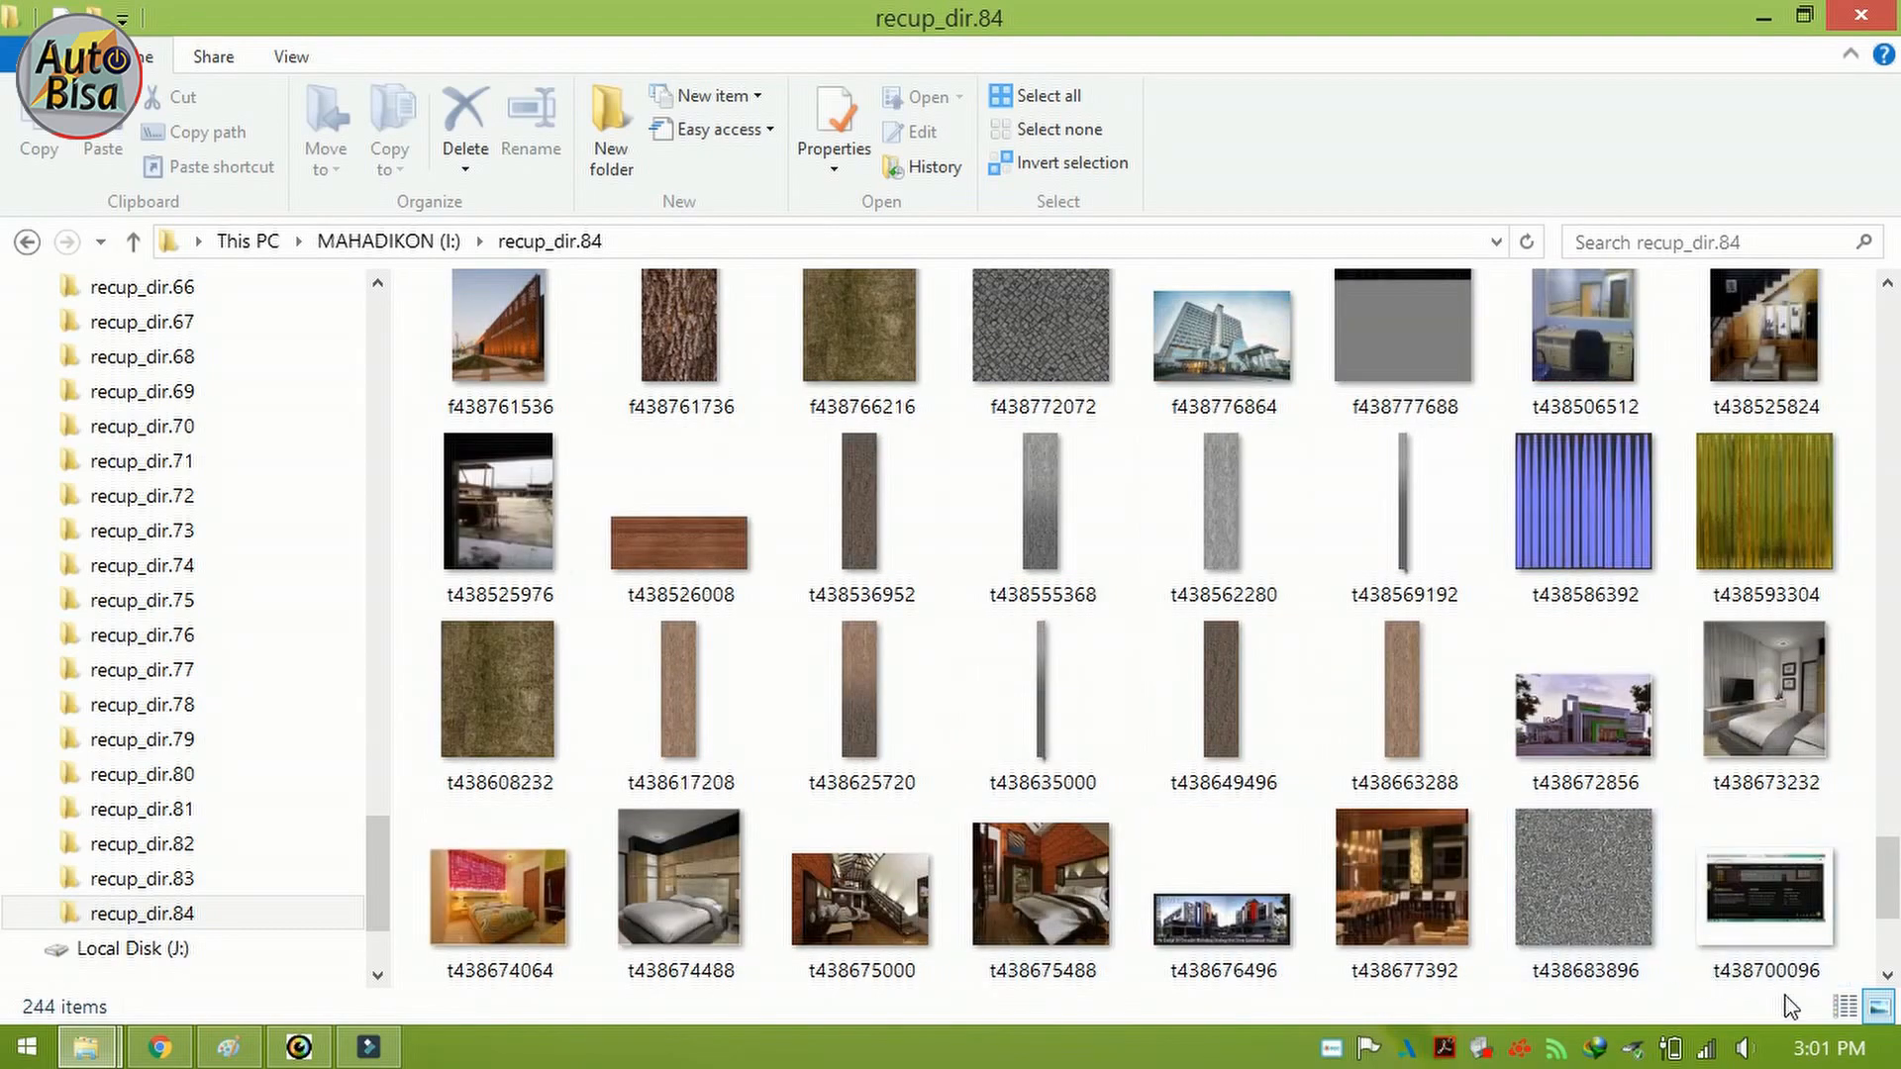
{"action": "left_click", "coordinate": [1845, 1010]}
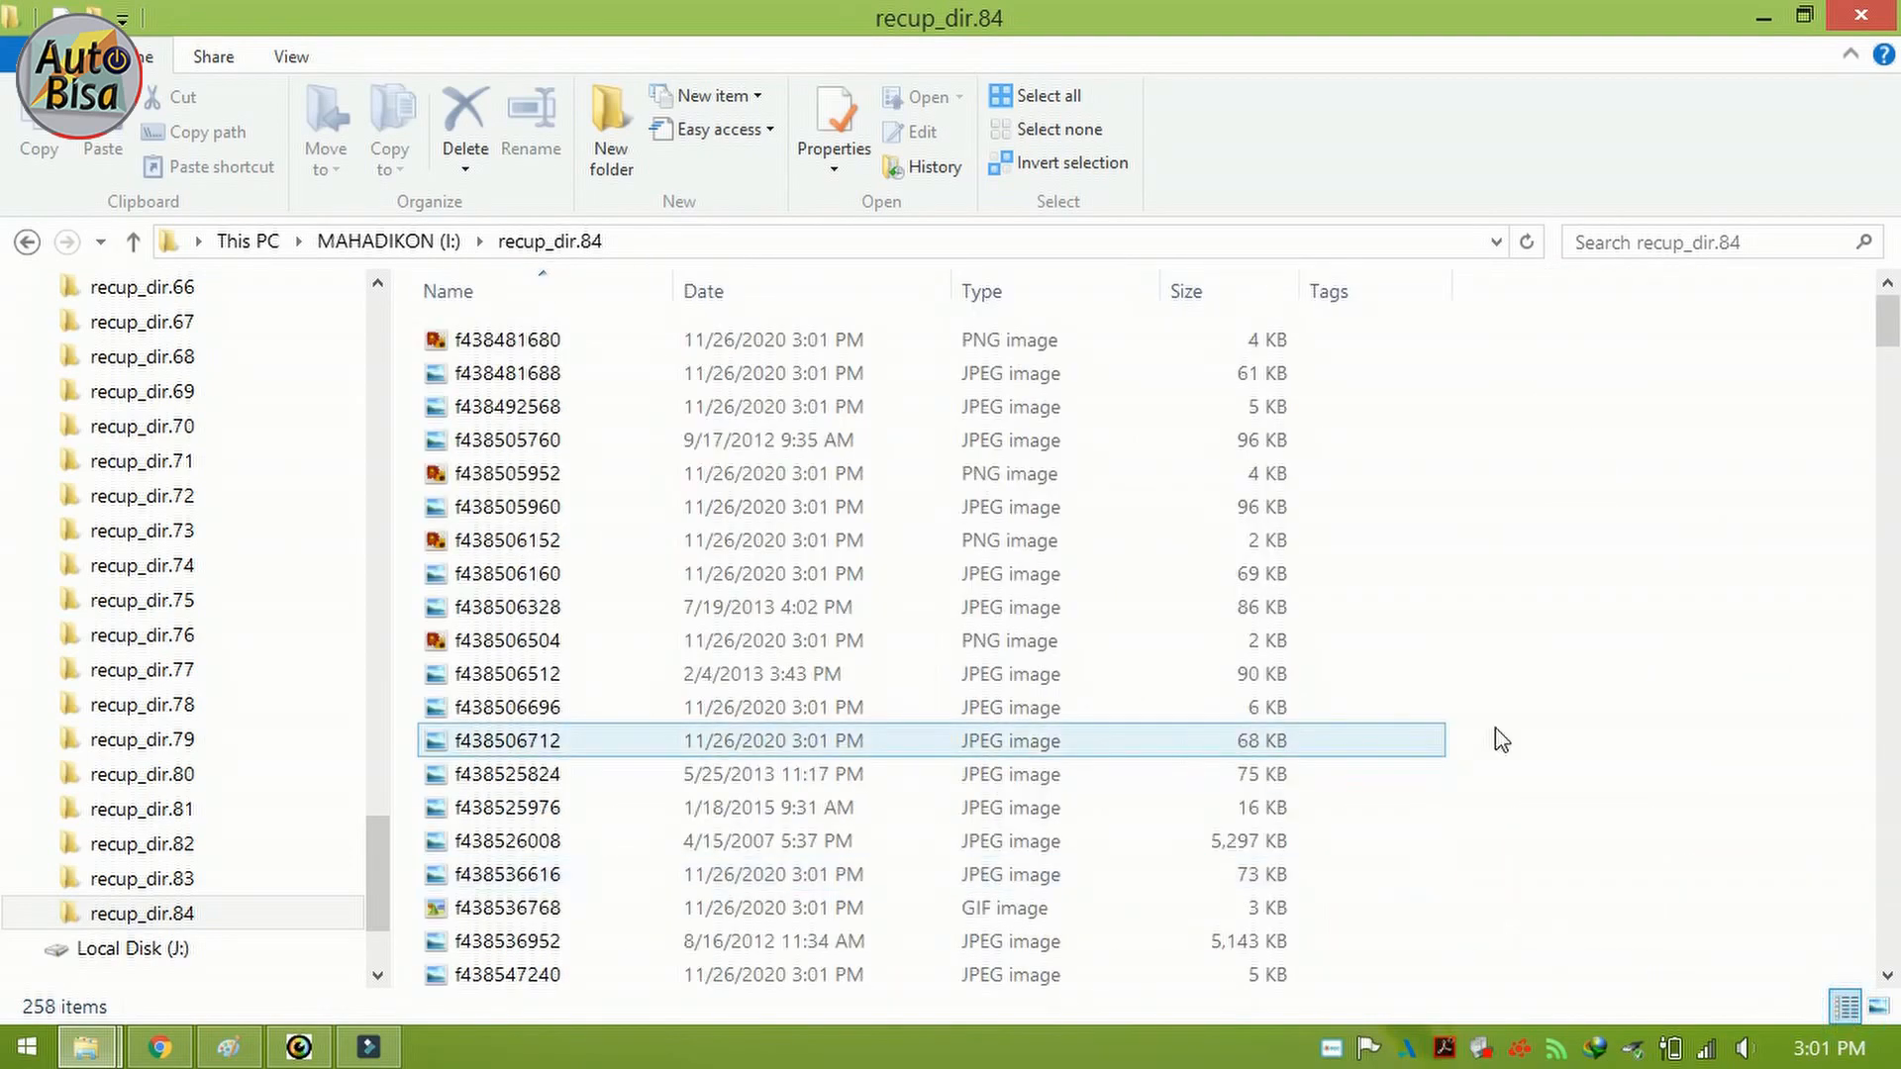
{"action": "left_click_drag", "start_coordinate": [1885, 342], "coordinate": [1897, 980]}
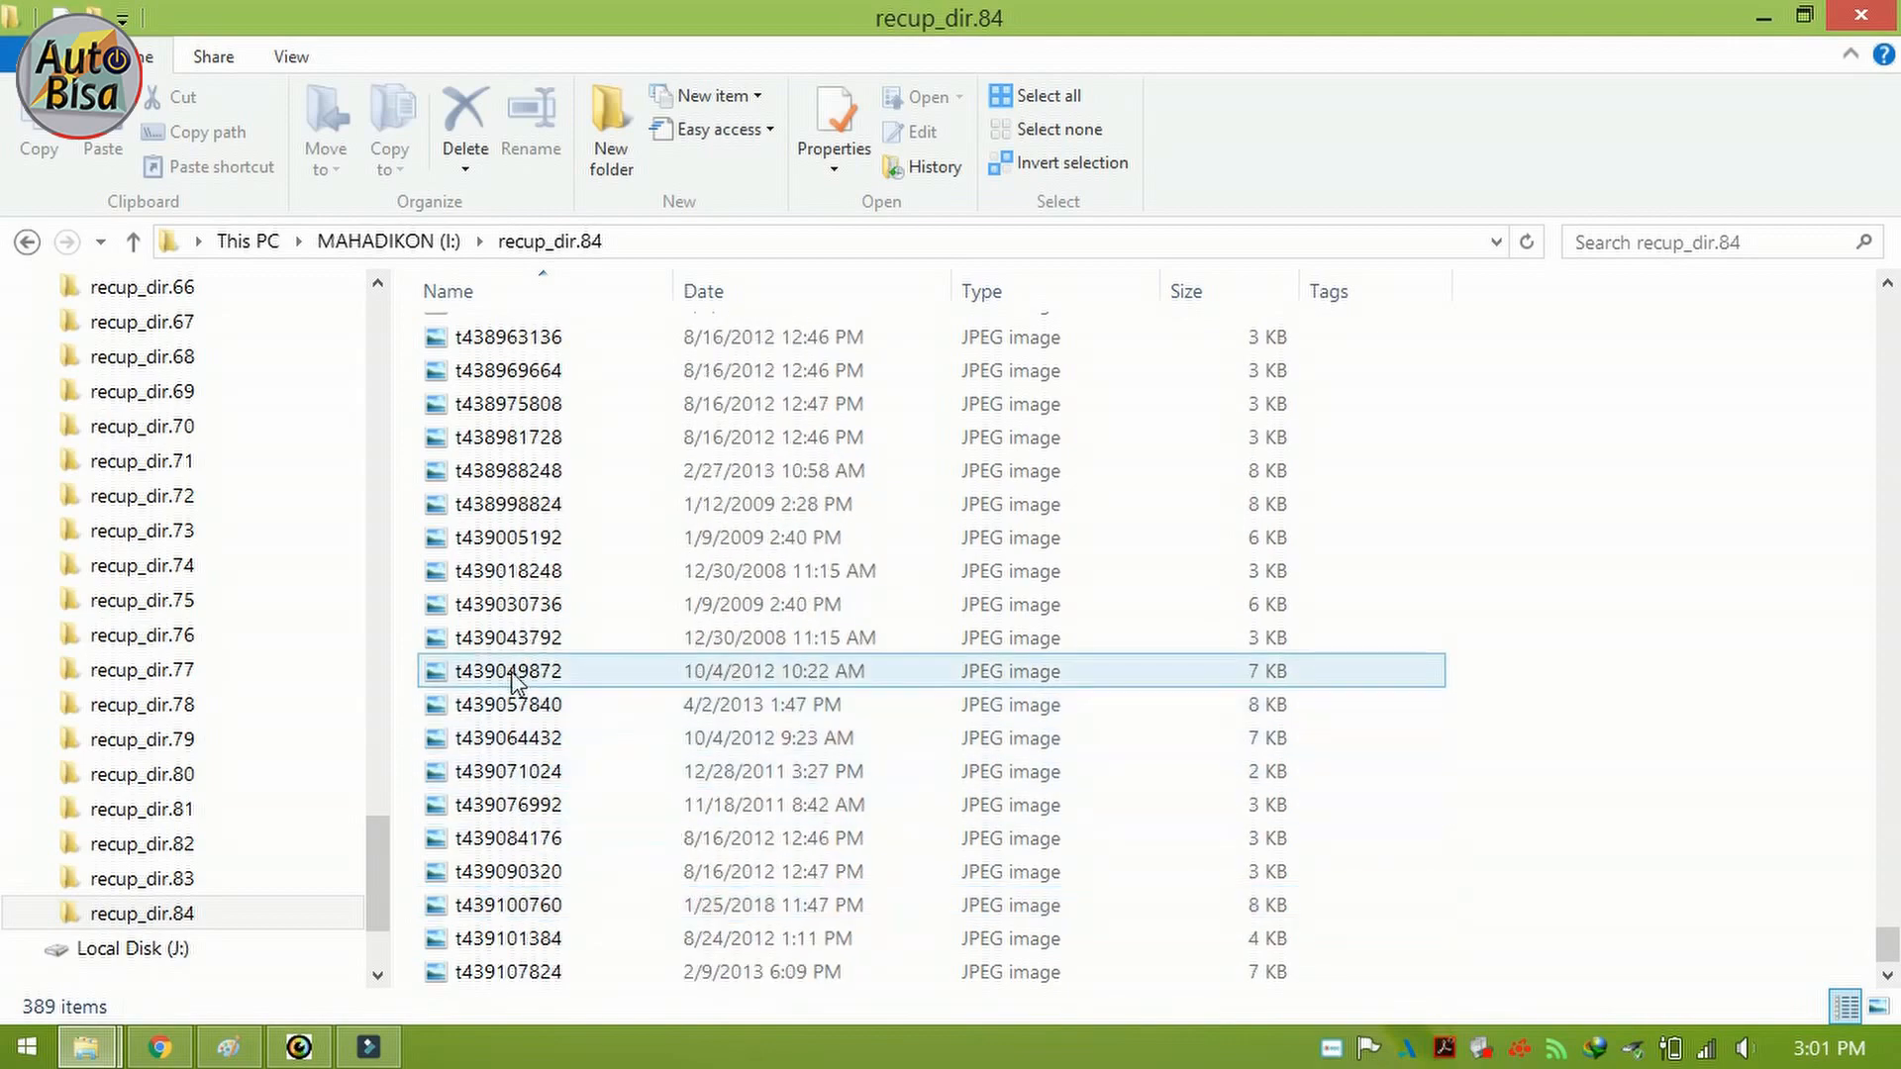
Step: View the recovered picture t439049872 at full size, page through the pictures that follow it, and return to the recup_dir.84 file list
{"action": "double_click", "coordinate": [538, 614]}
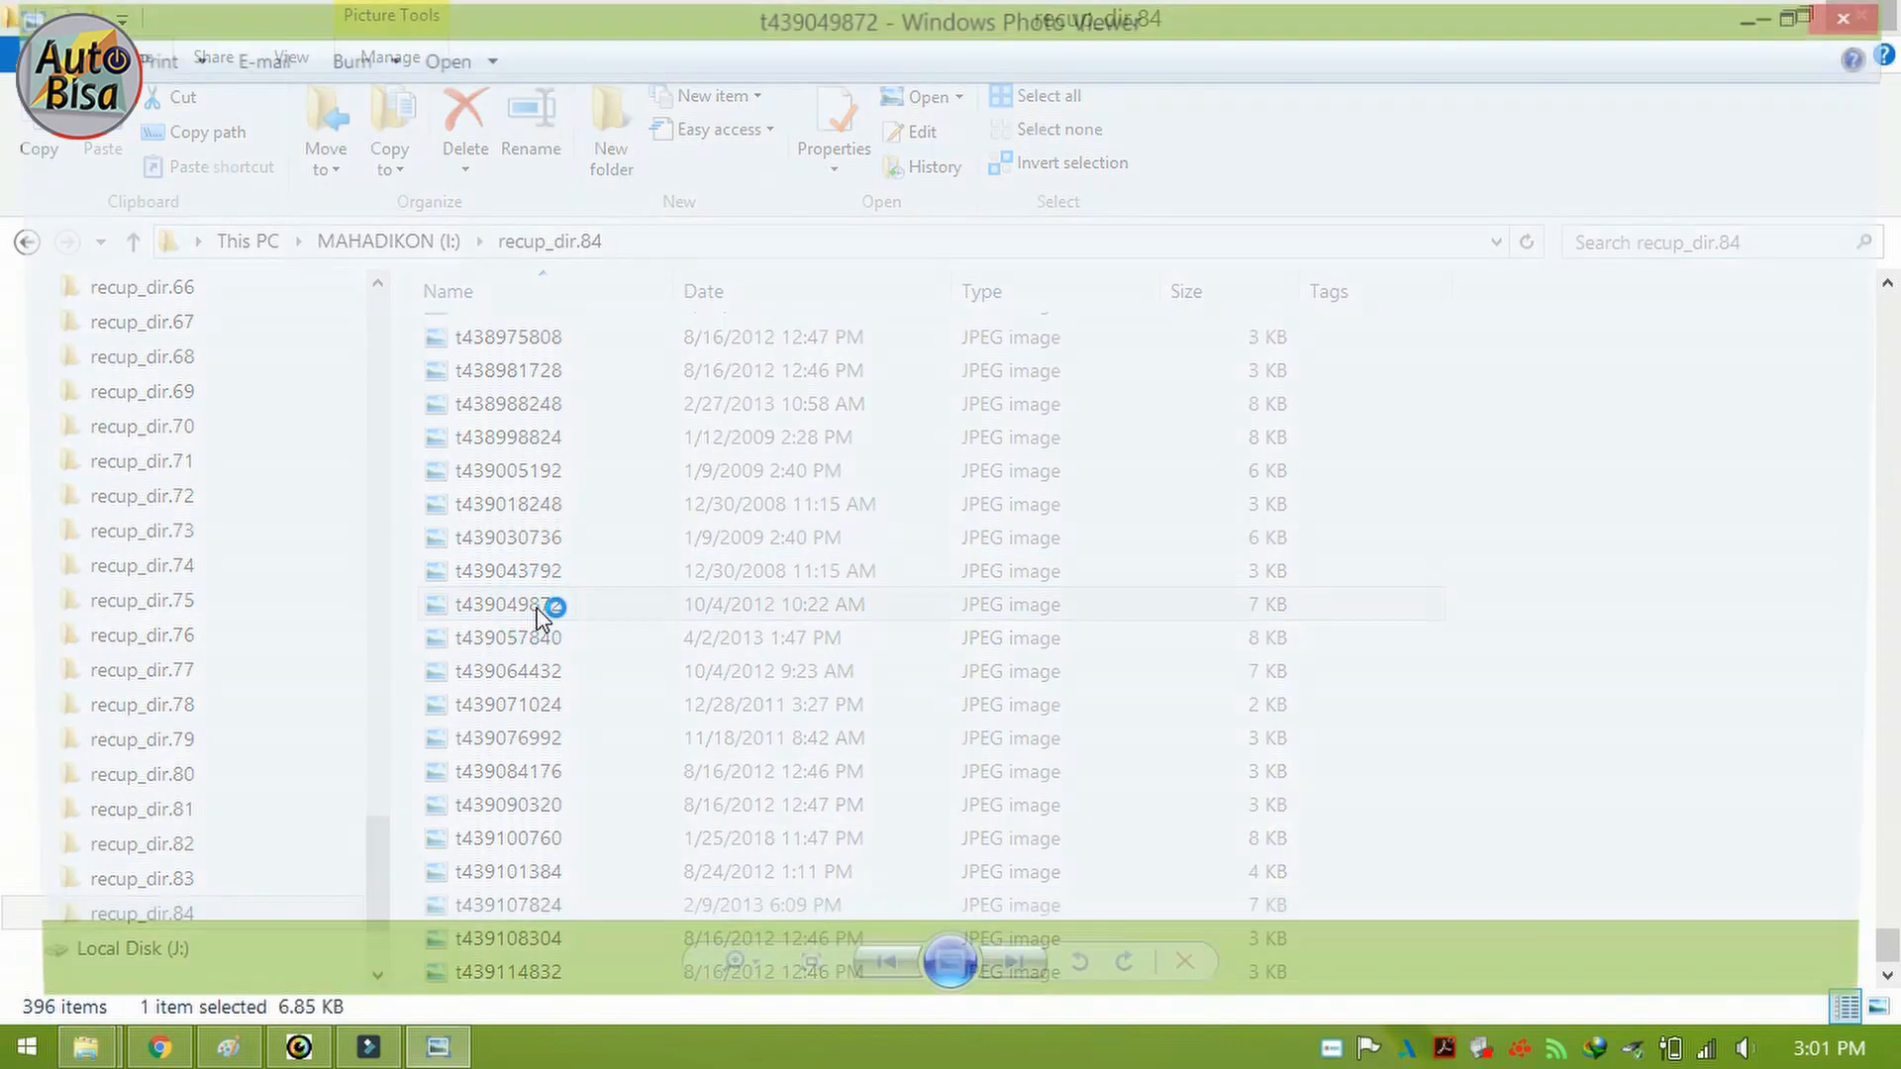
{"action": "left_click", "coordinate": [1020, 990]}
{"action": "left_click", "coordinate": [1017, 1001]}
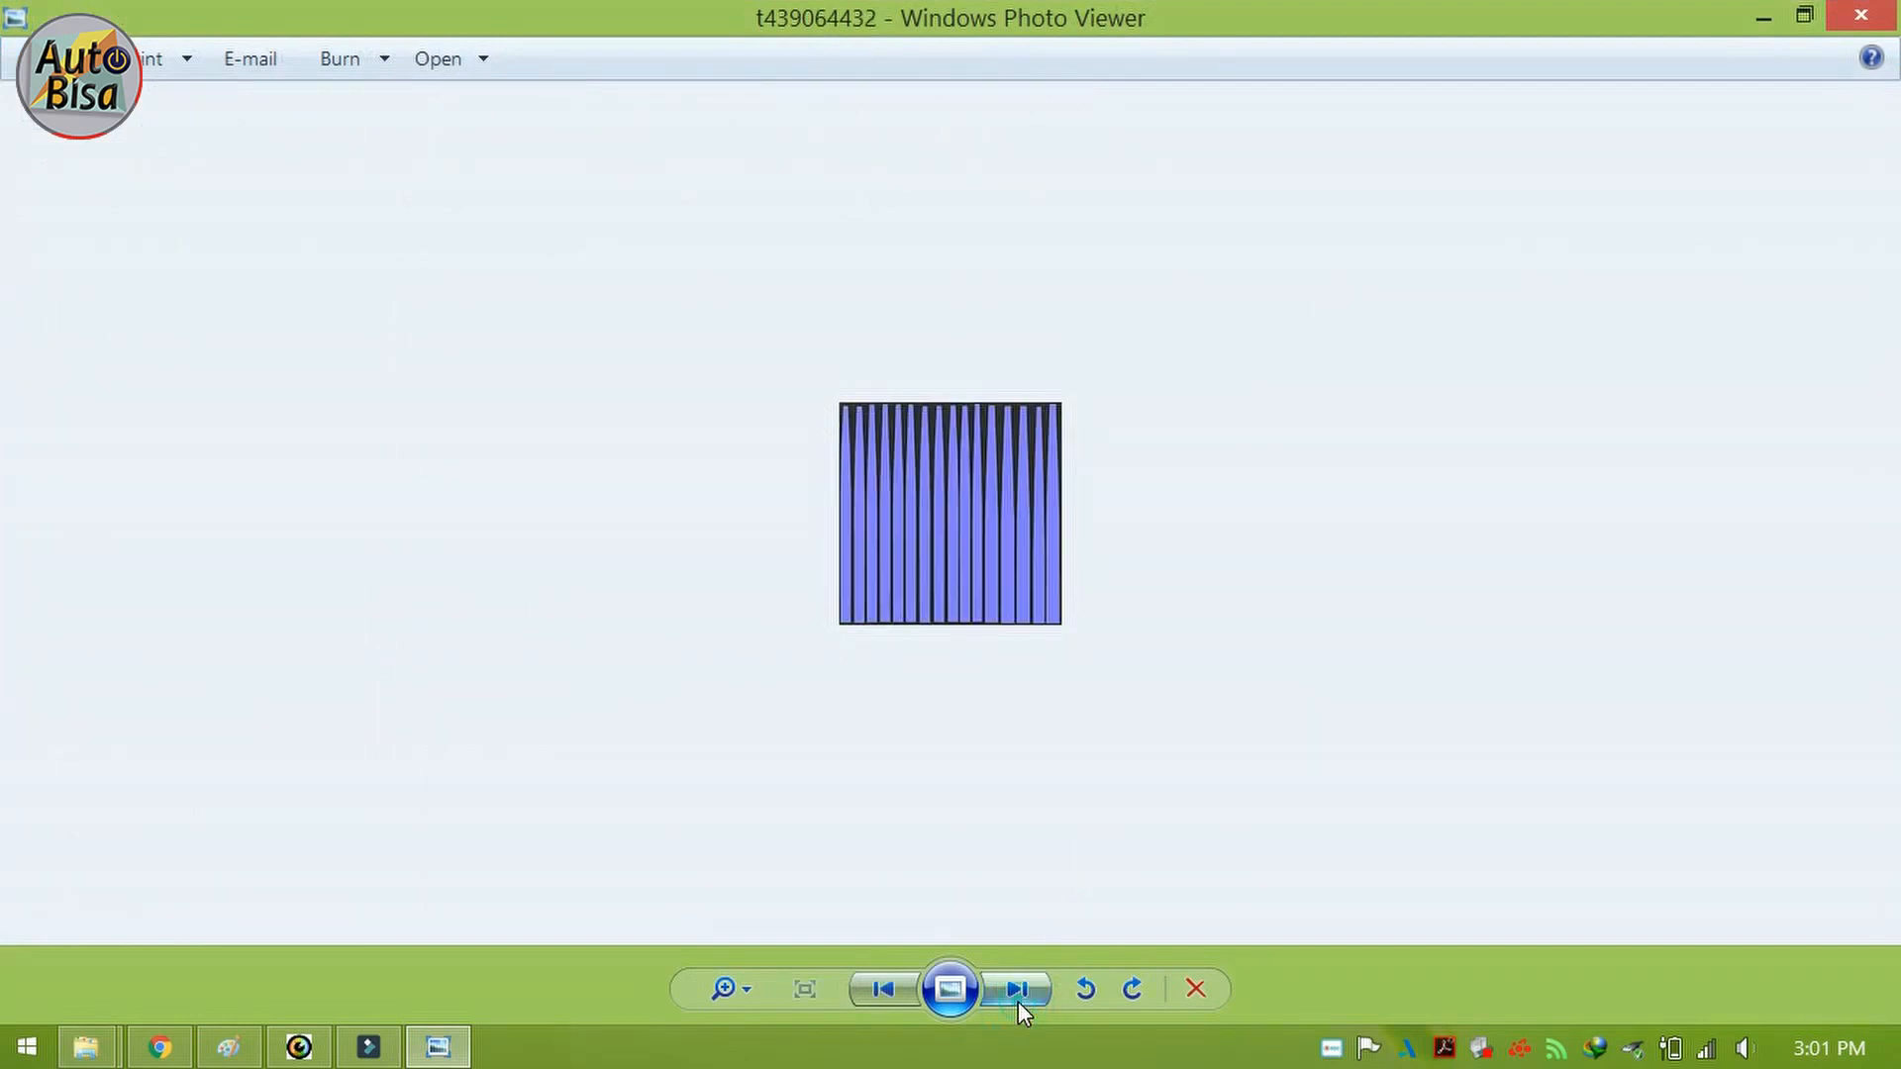
{"action": "left_click", "coordinate": [1018, 1001]}
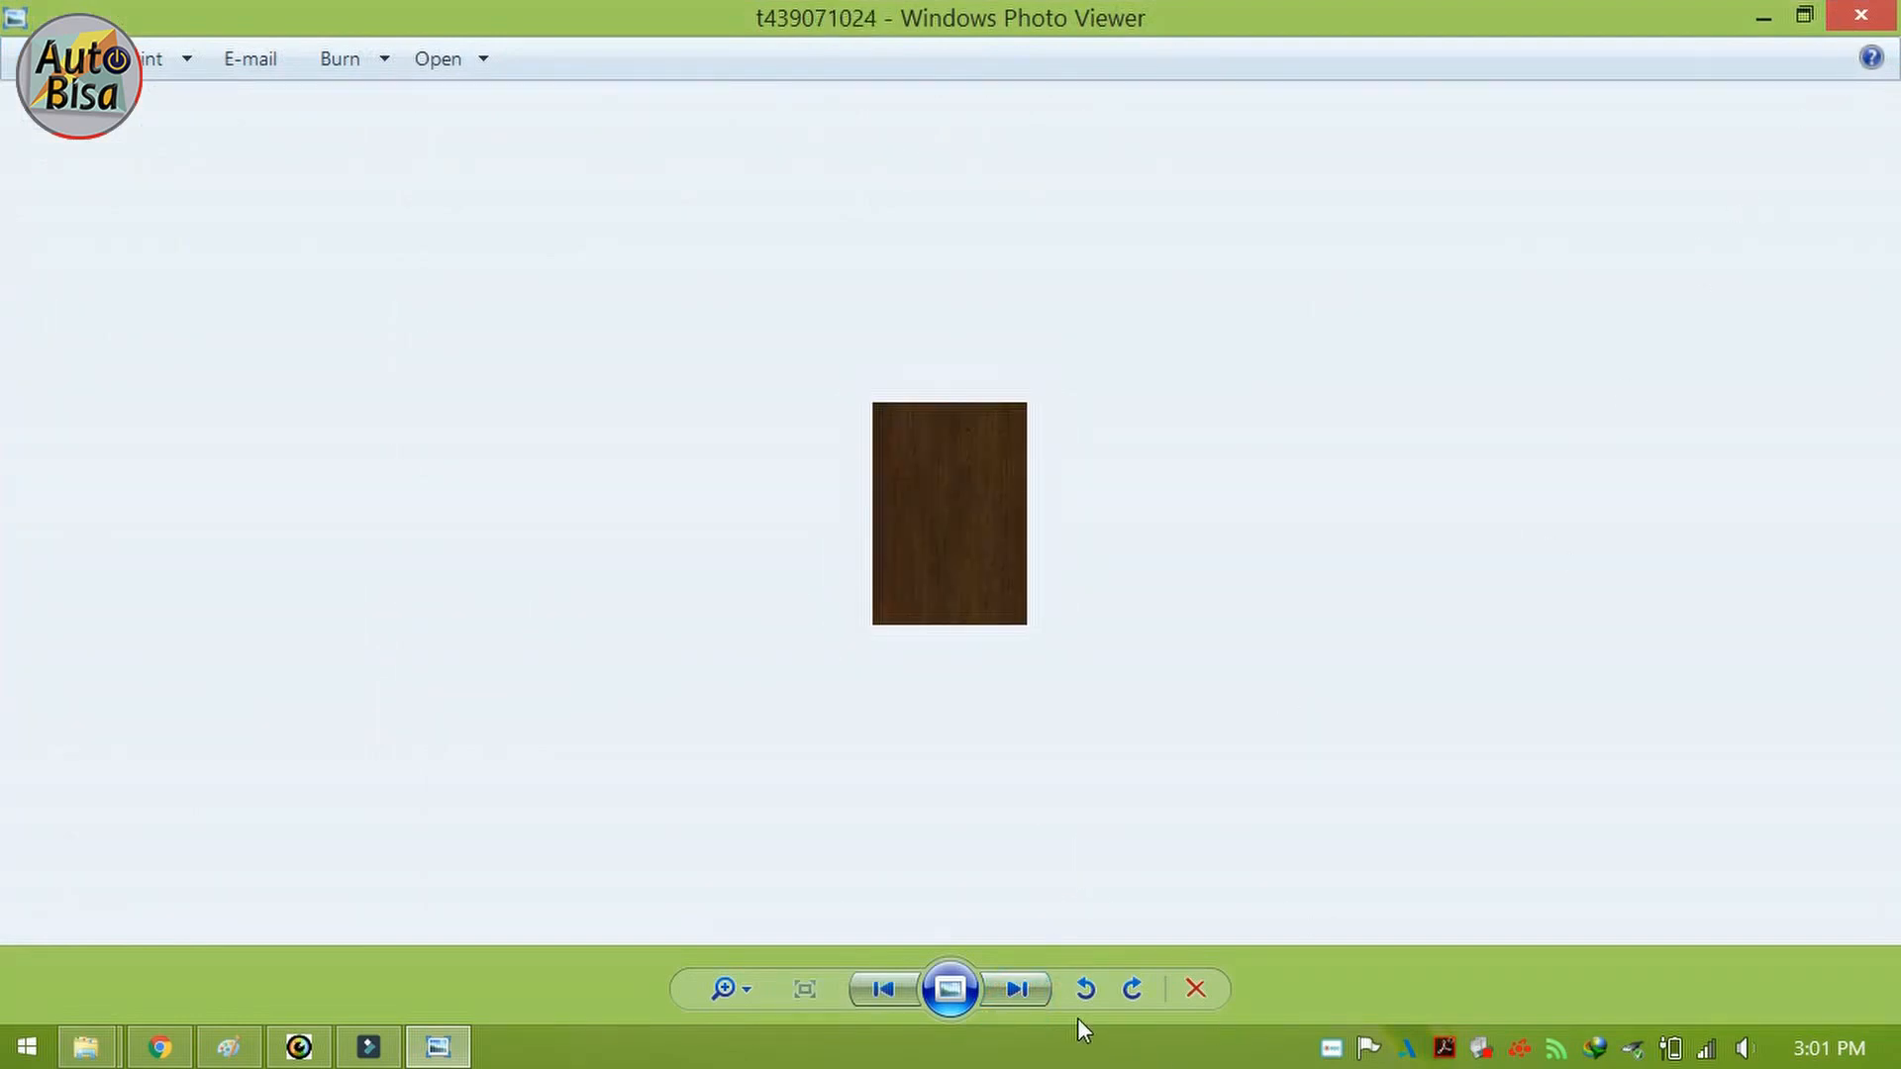
{"action": "left_click", "coordinate": [1012, 990]}
{"action": "left_click", "coordinate": [1012, 990]}
{"action": "left_click", "coordinate": [1012, 991]}
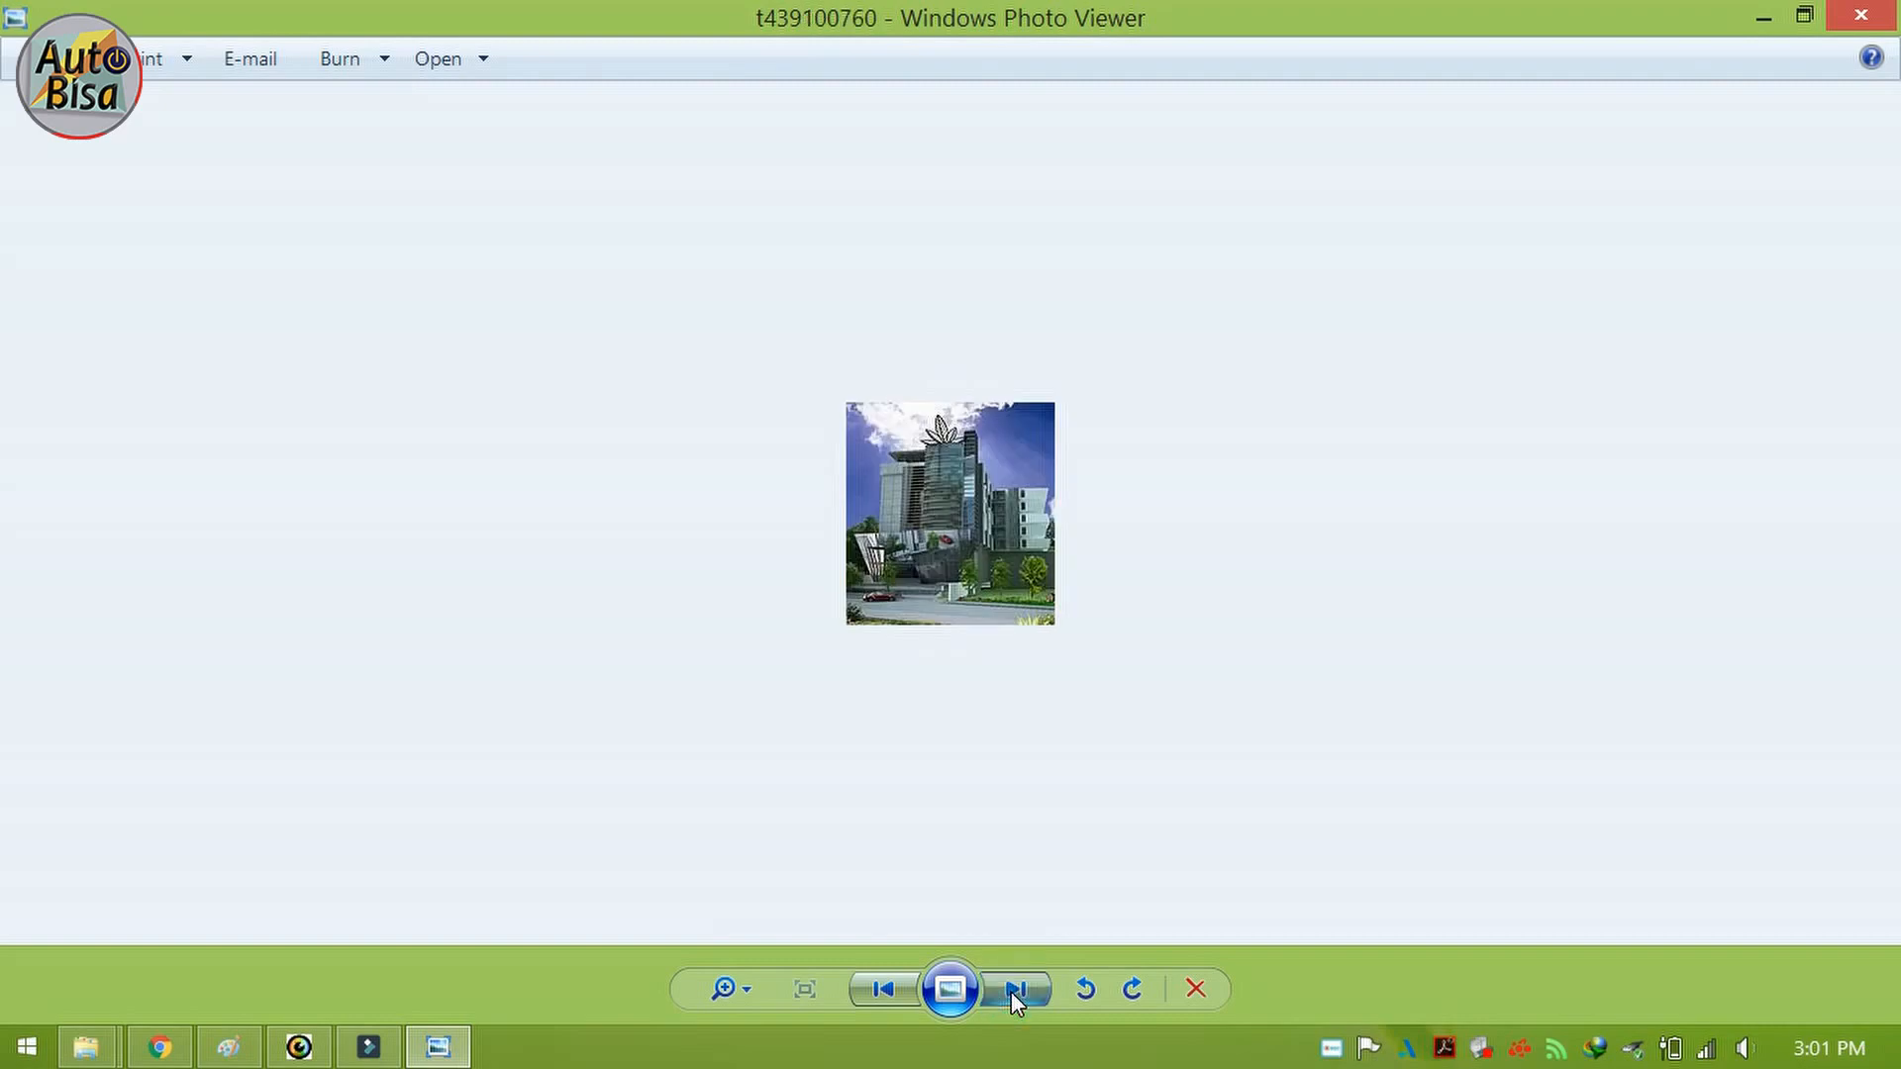
{"action": "left_click", "coordinate": [1012, 991]}
{"action": "left_click", "coordinate": [1012, 990]}
{"action": "left_click", "coordinate": [1012, 991]}
{"action": "left_click", "coordinate": [1012, 990]}
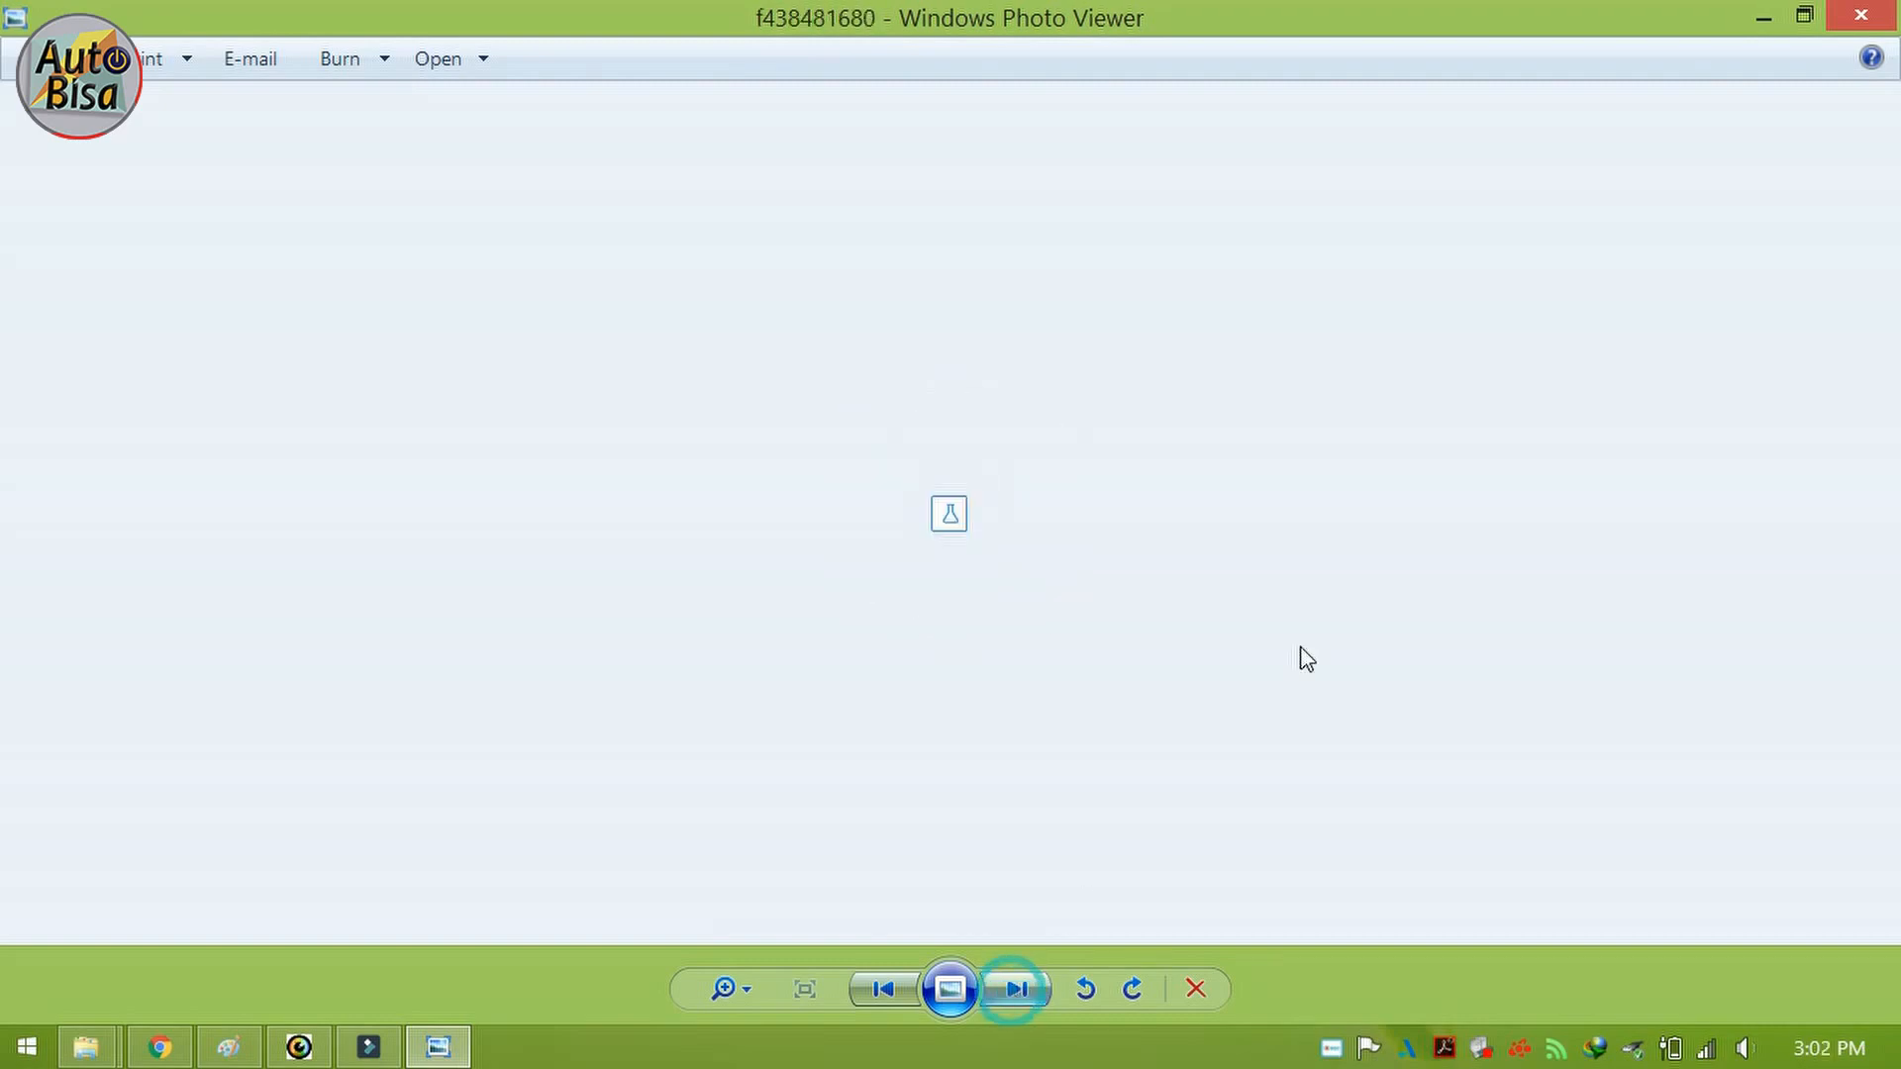
{"action": "left_click", "coordinate": [1871, 16]}
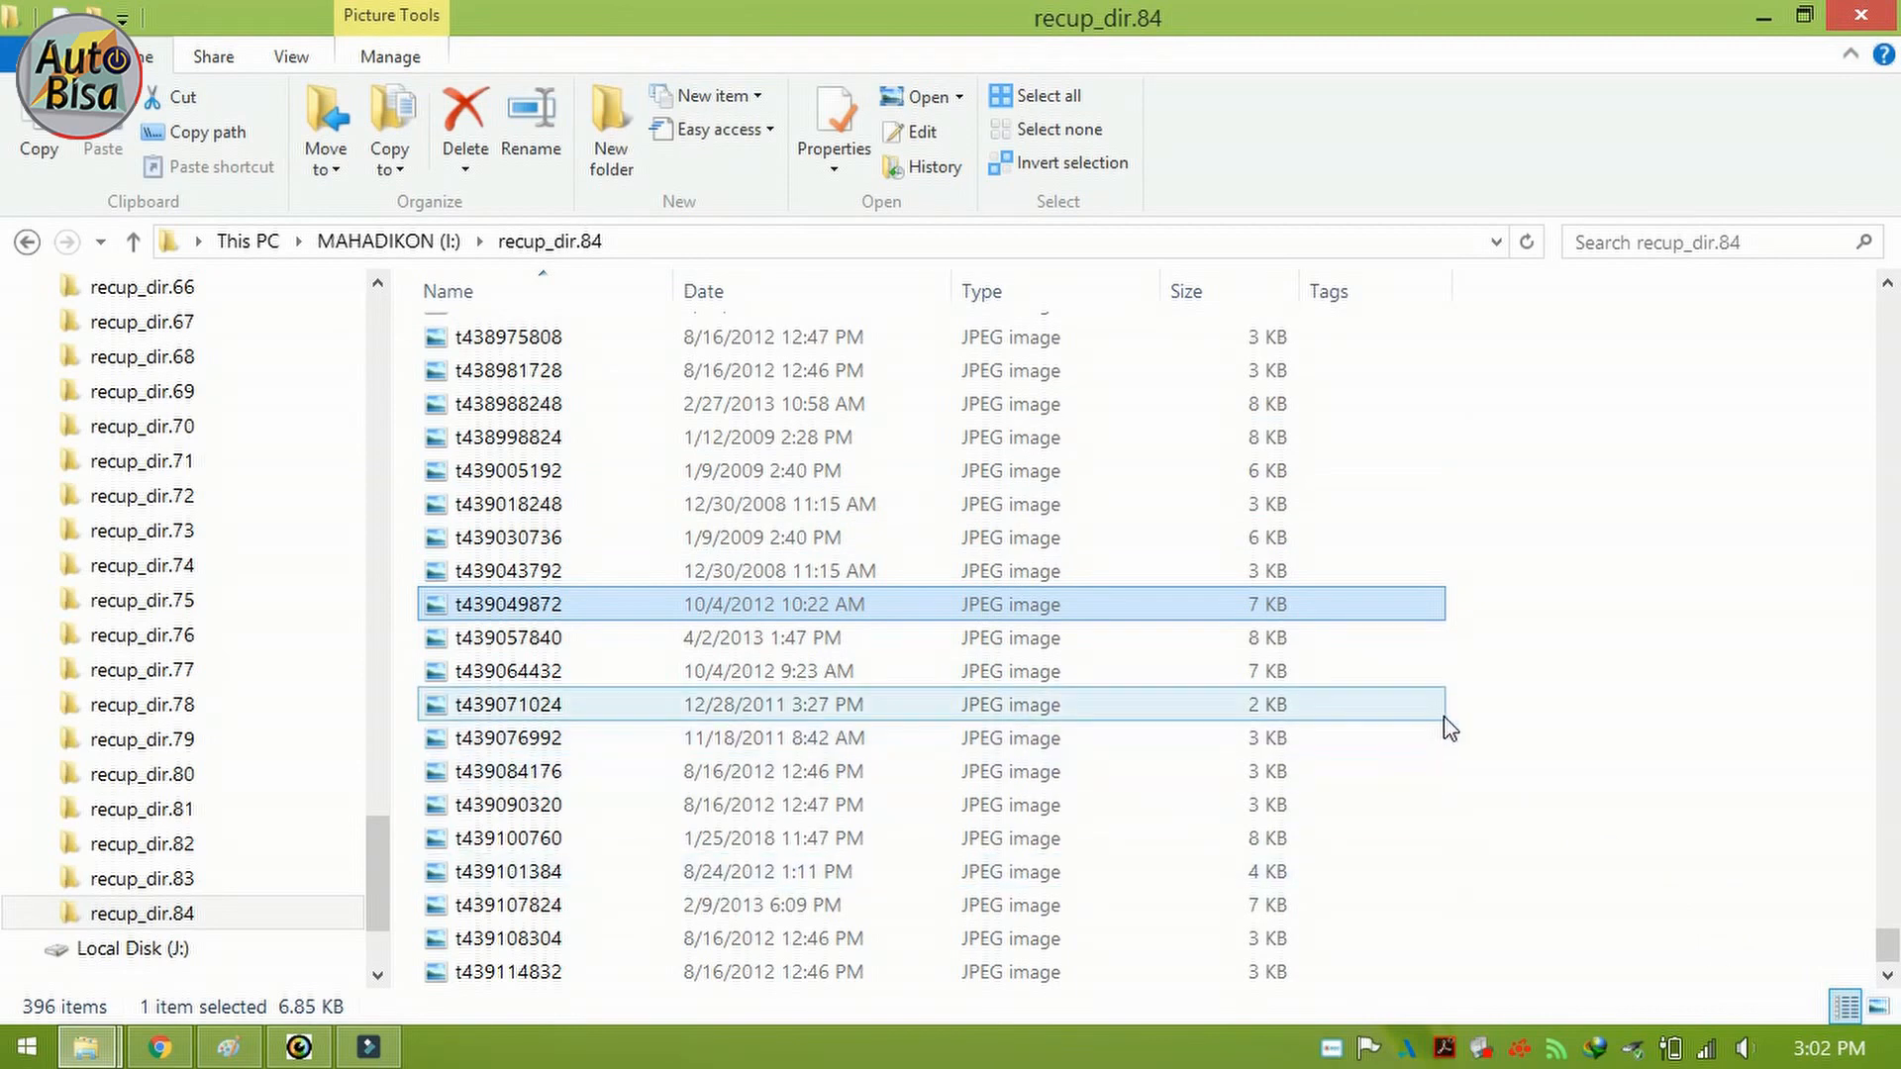
{"action": "left_click", "coordinate": [1441, 711]}
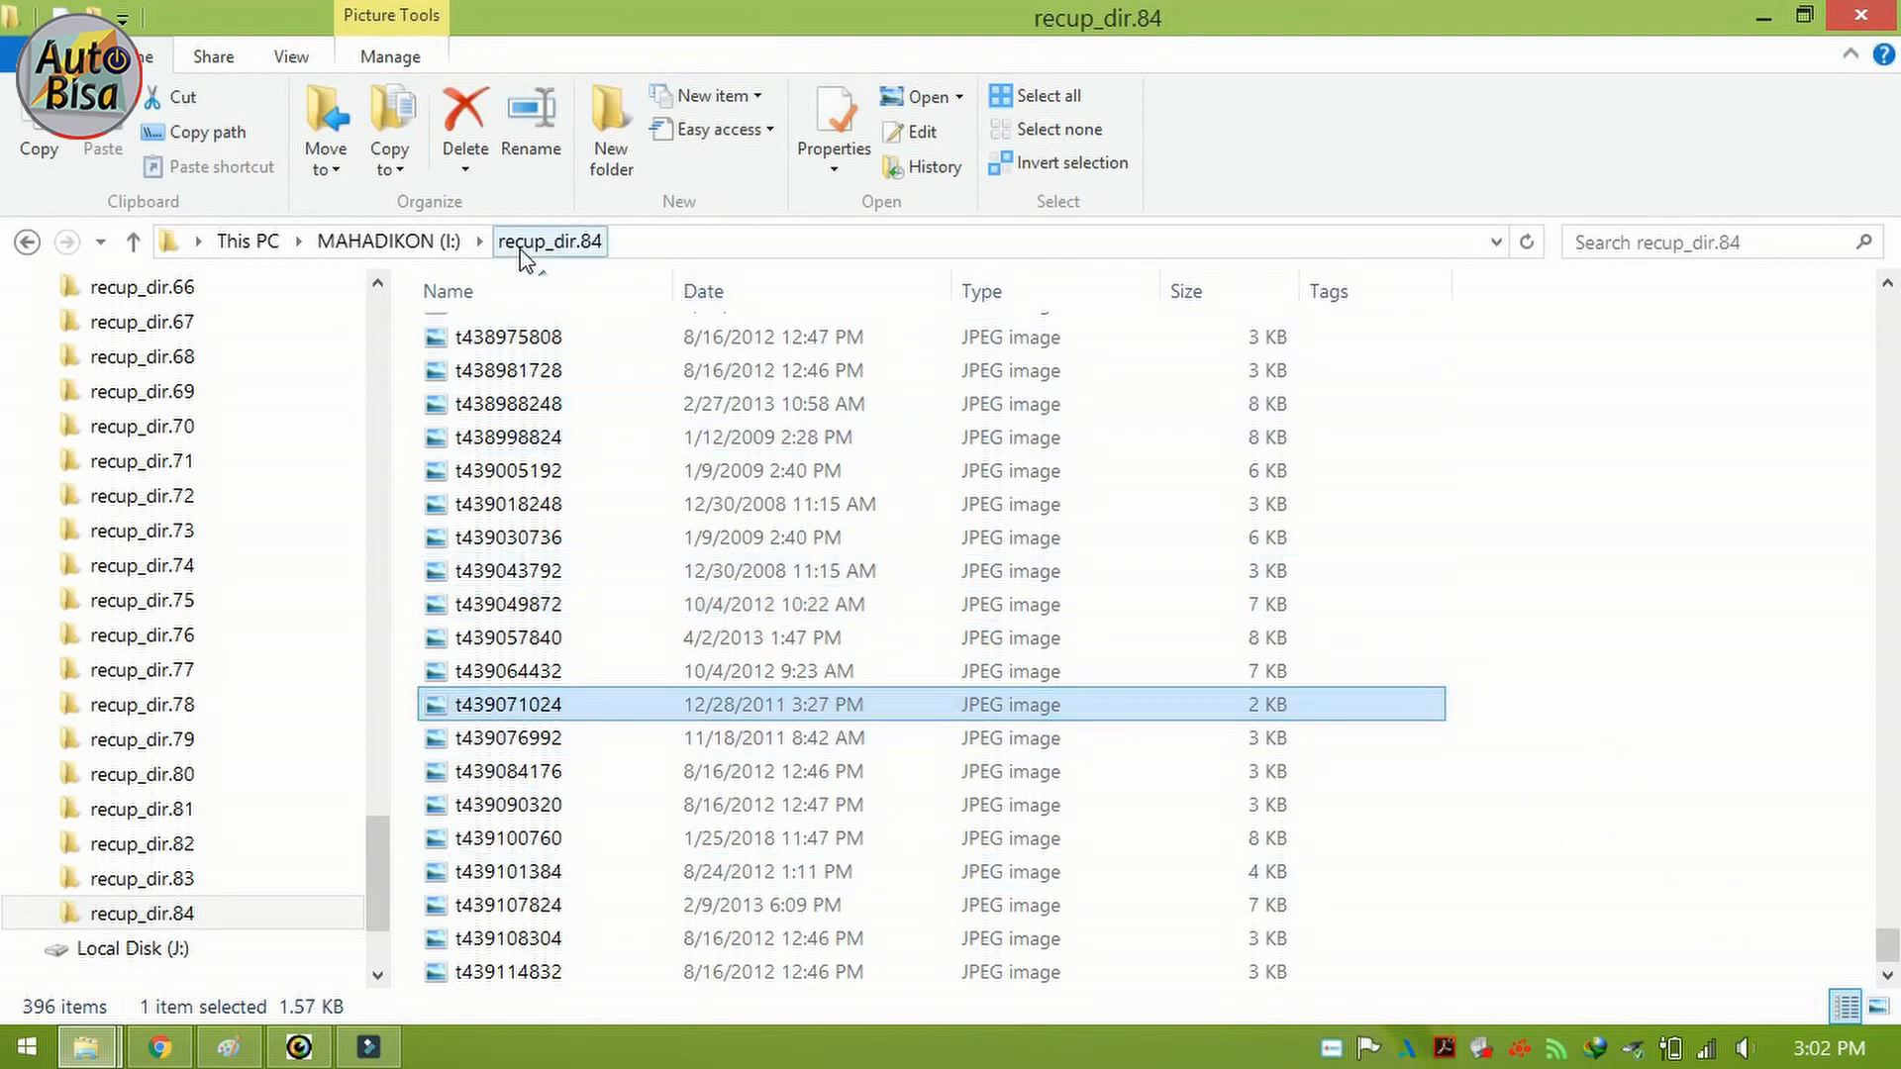
Step: Go up to the I: drive, reopen recup_dir.84, show its files as large thumbnails and look through the first recovered pictures
{"action": "left_click", "coordinate": [388, 241]}
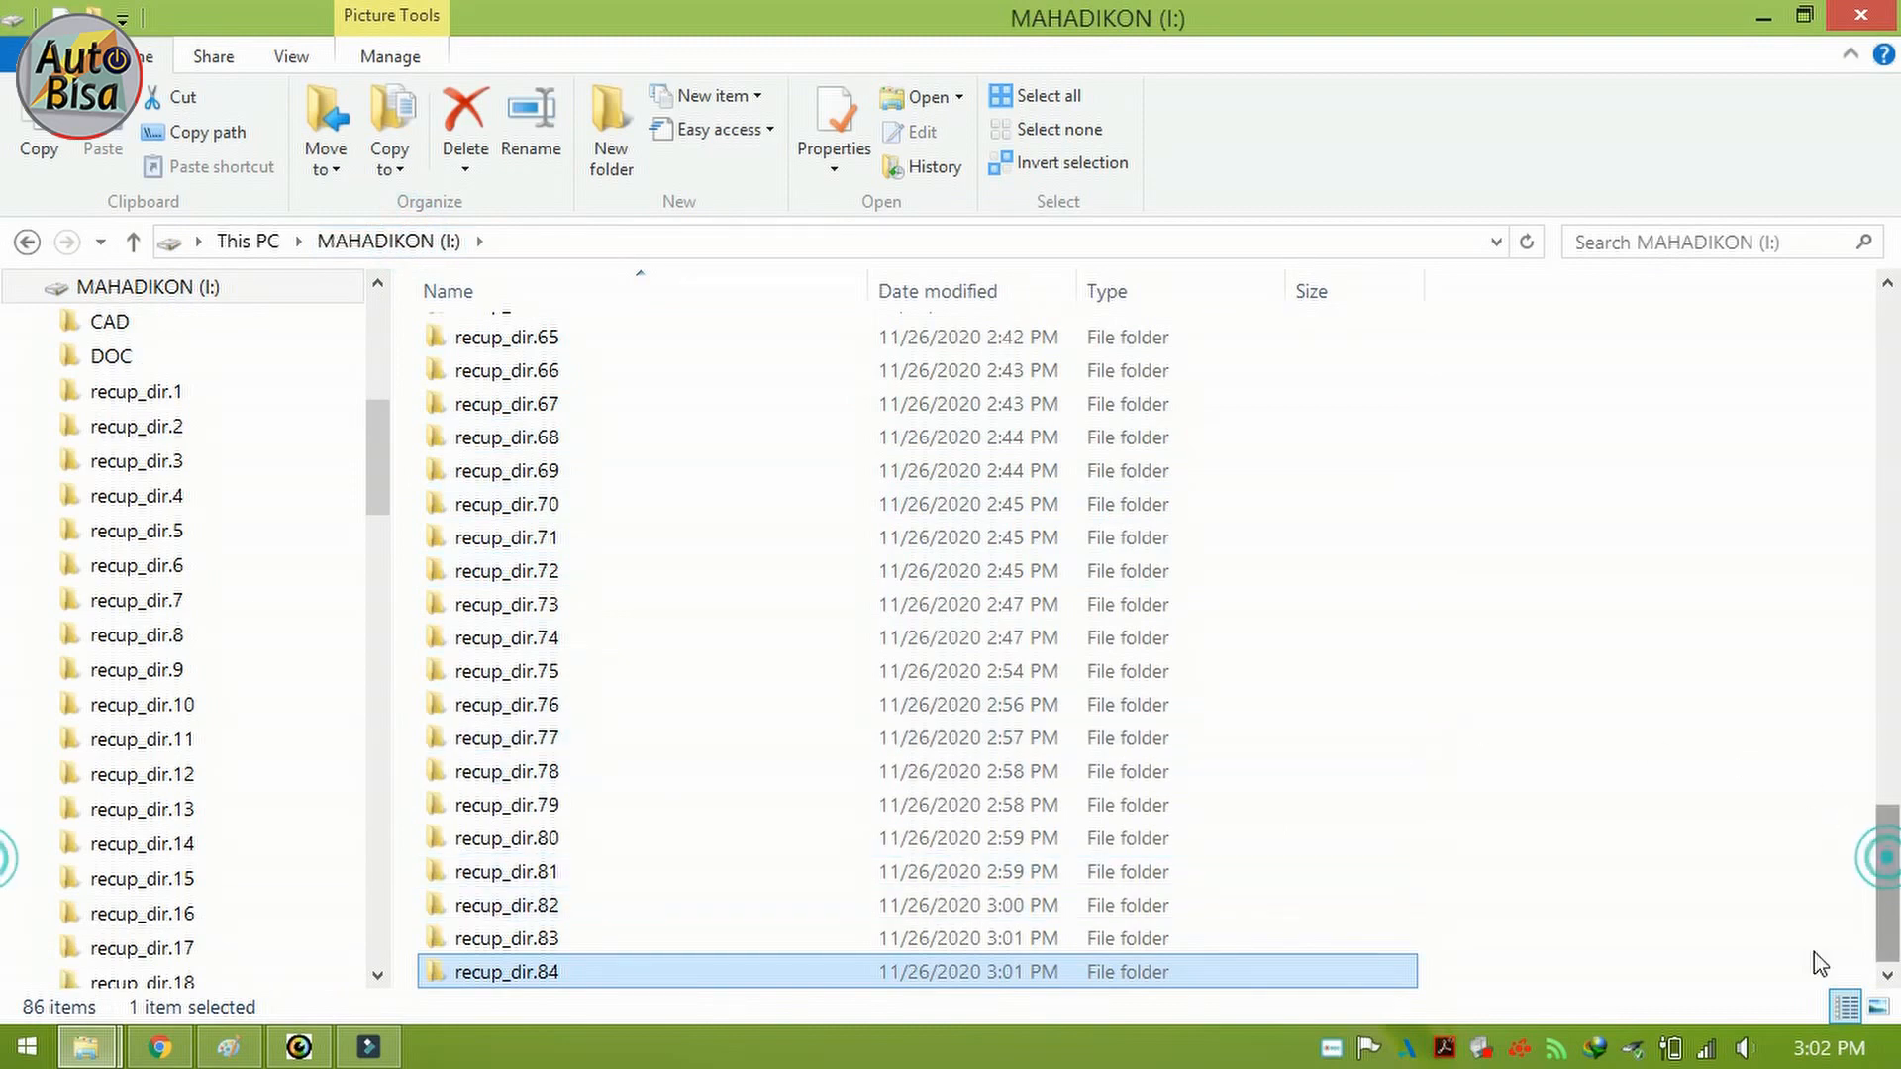
{"action": "double_click", "coordinate": [609, 973]}
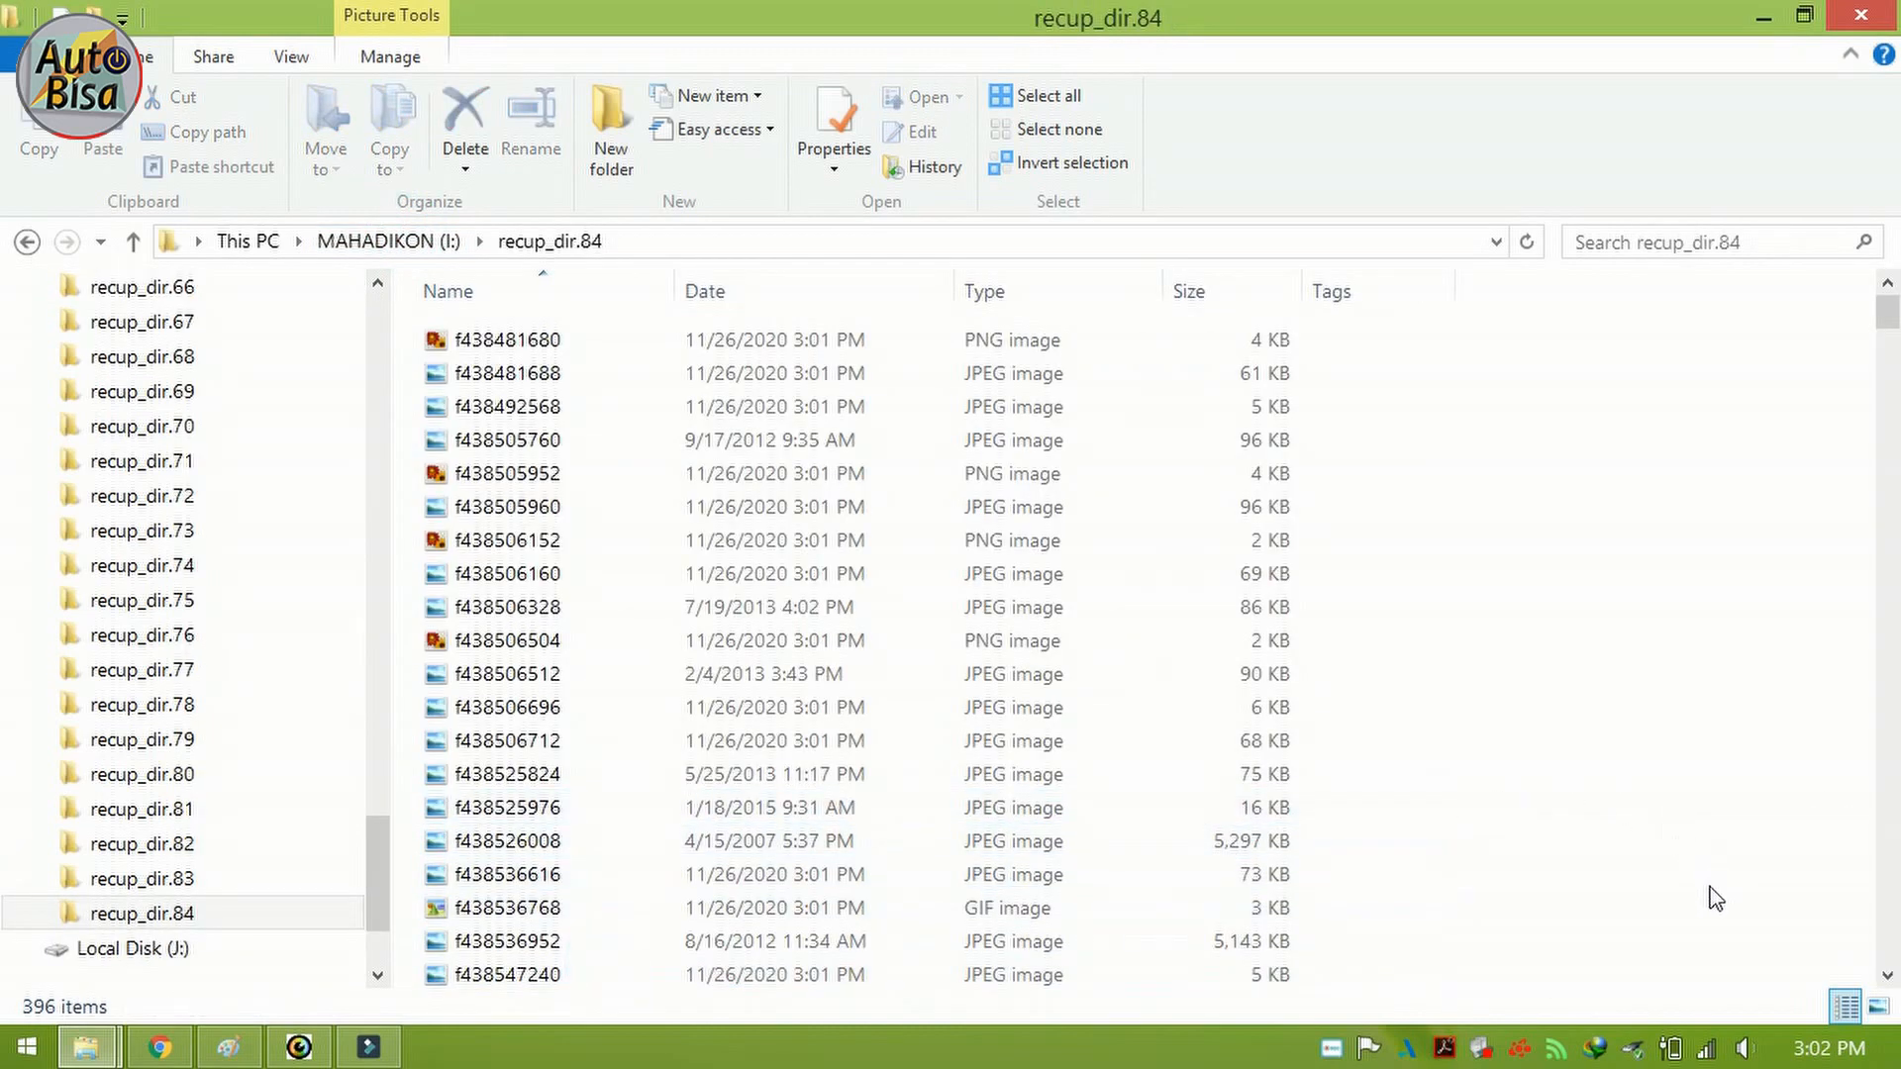
{"action": "left_click", "coordinate": [1878, 1007]}
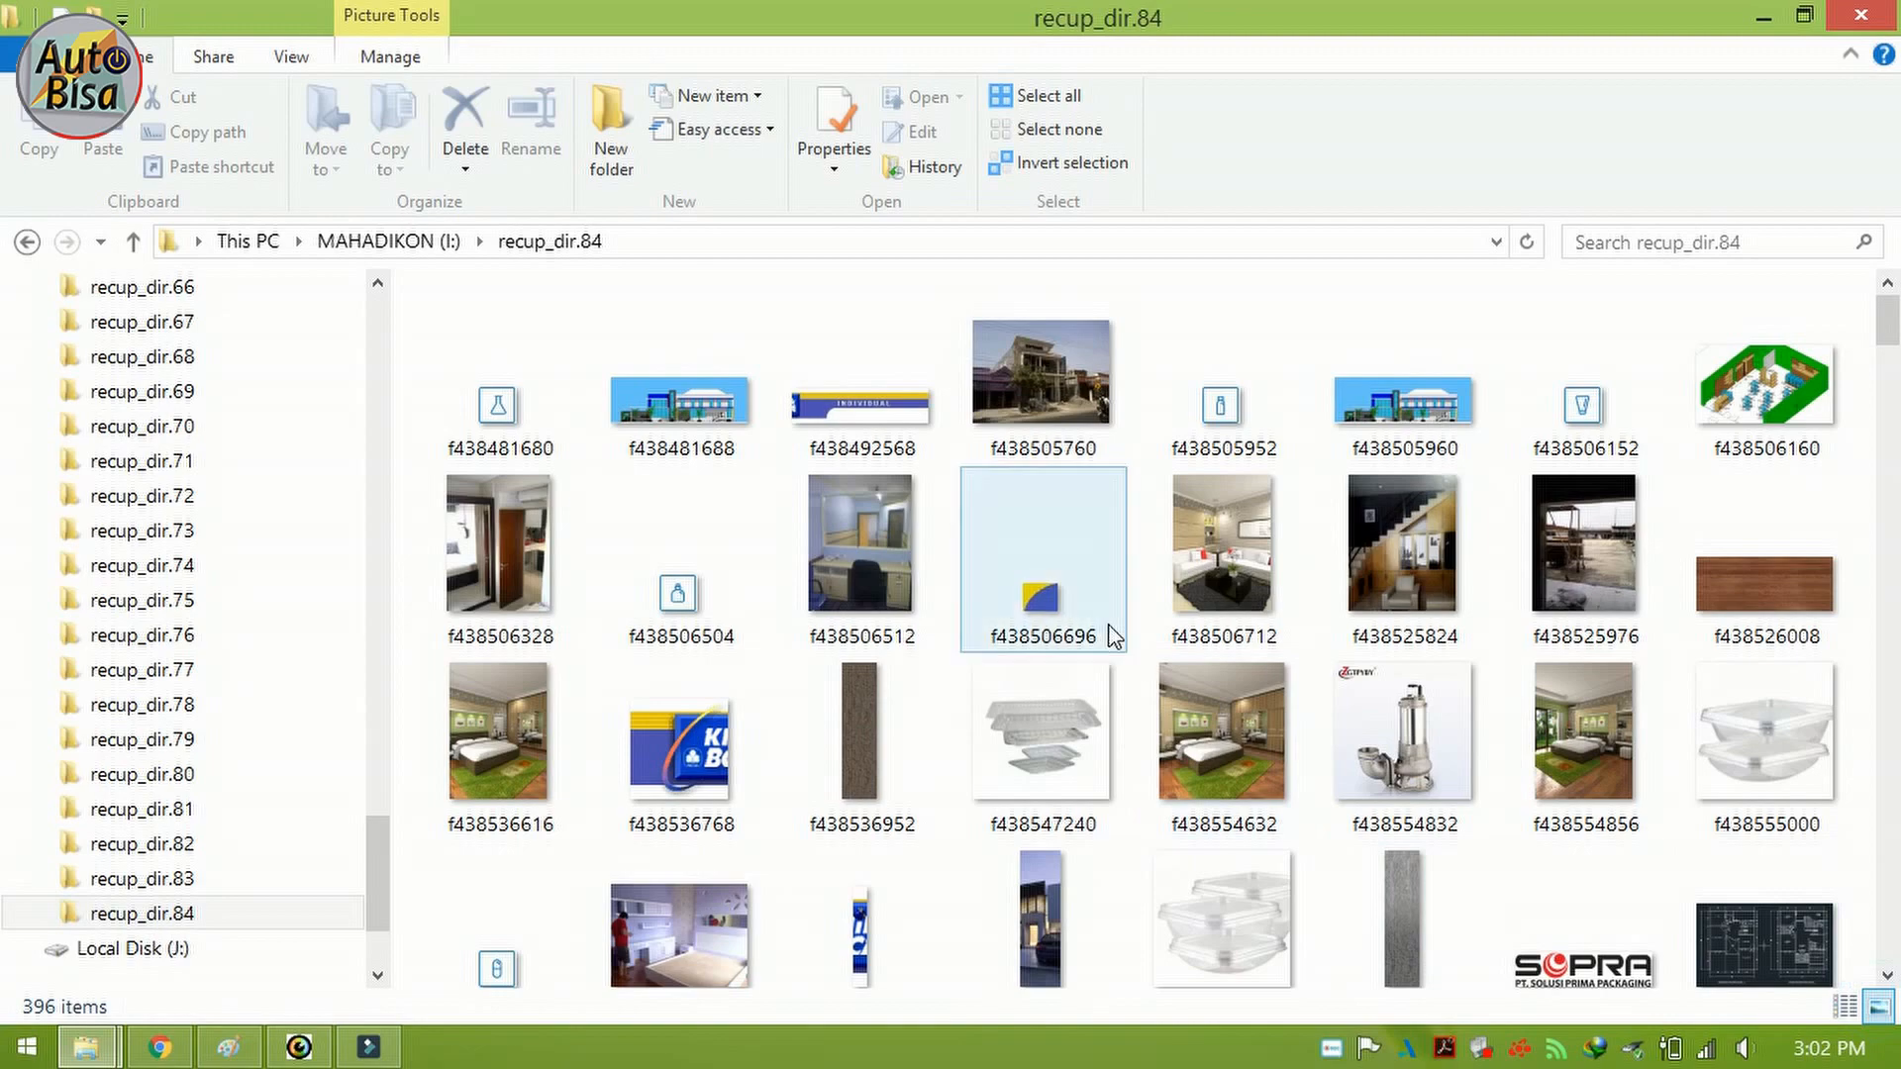
{"action": "scroll", "coordinate": [1863, 358], "scroll_direction": "down", "scroll_amount": 1}
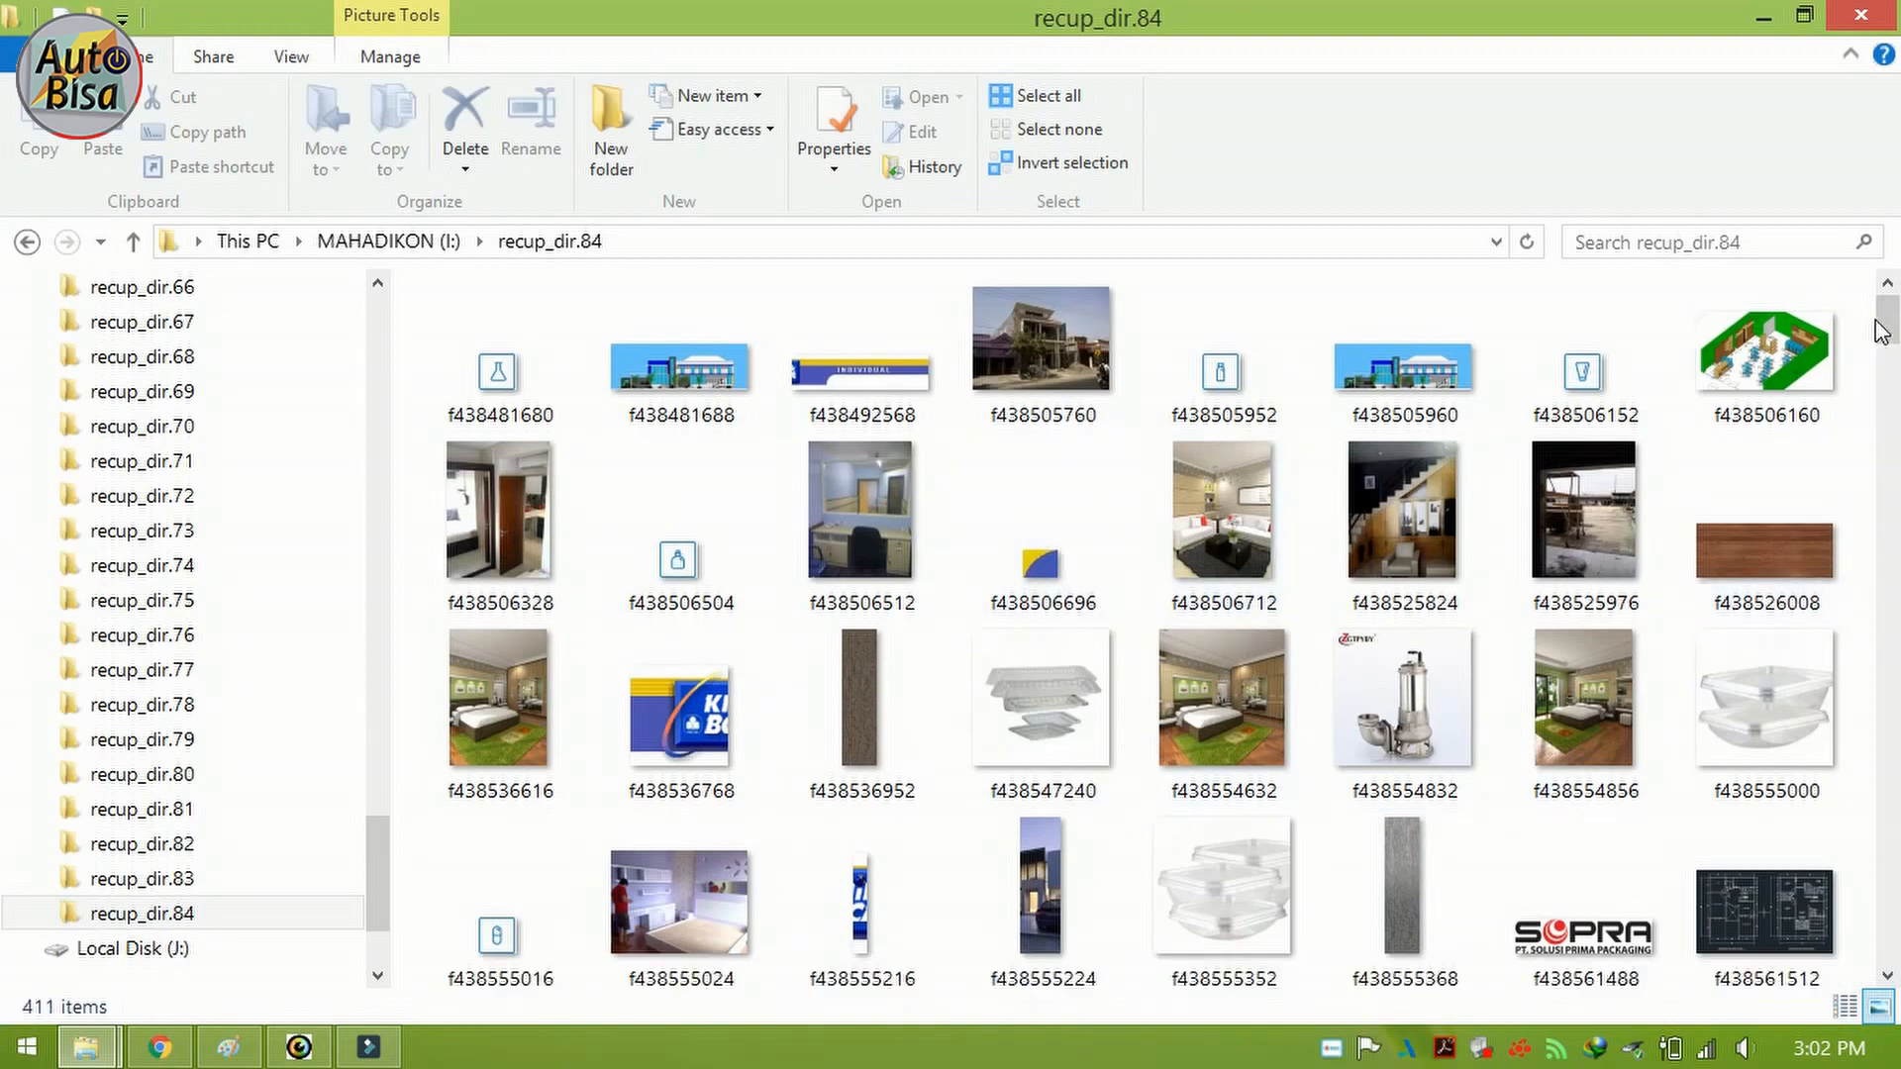
{"action": "left_click_drag", "start_coordinate": [1889, 342], "coordinate": [1889, 406]}
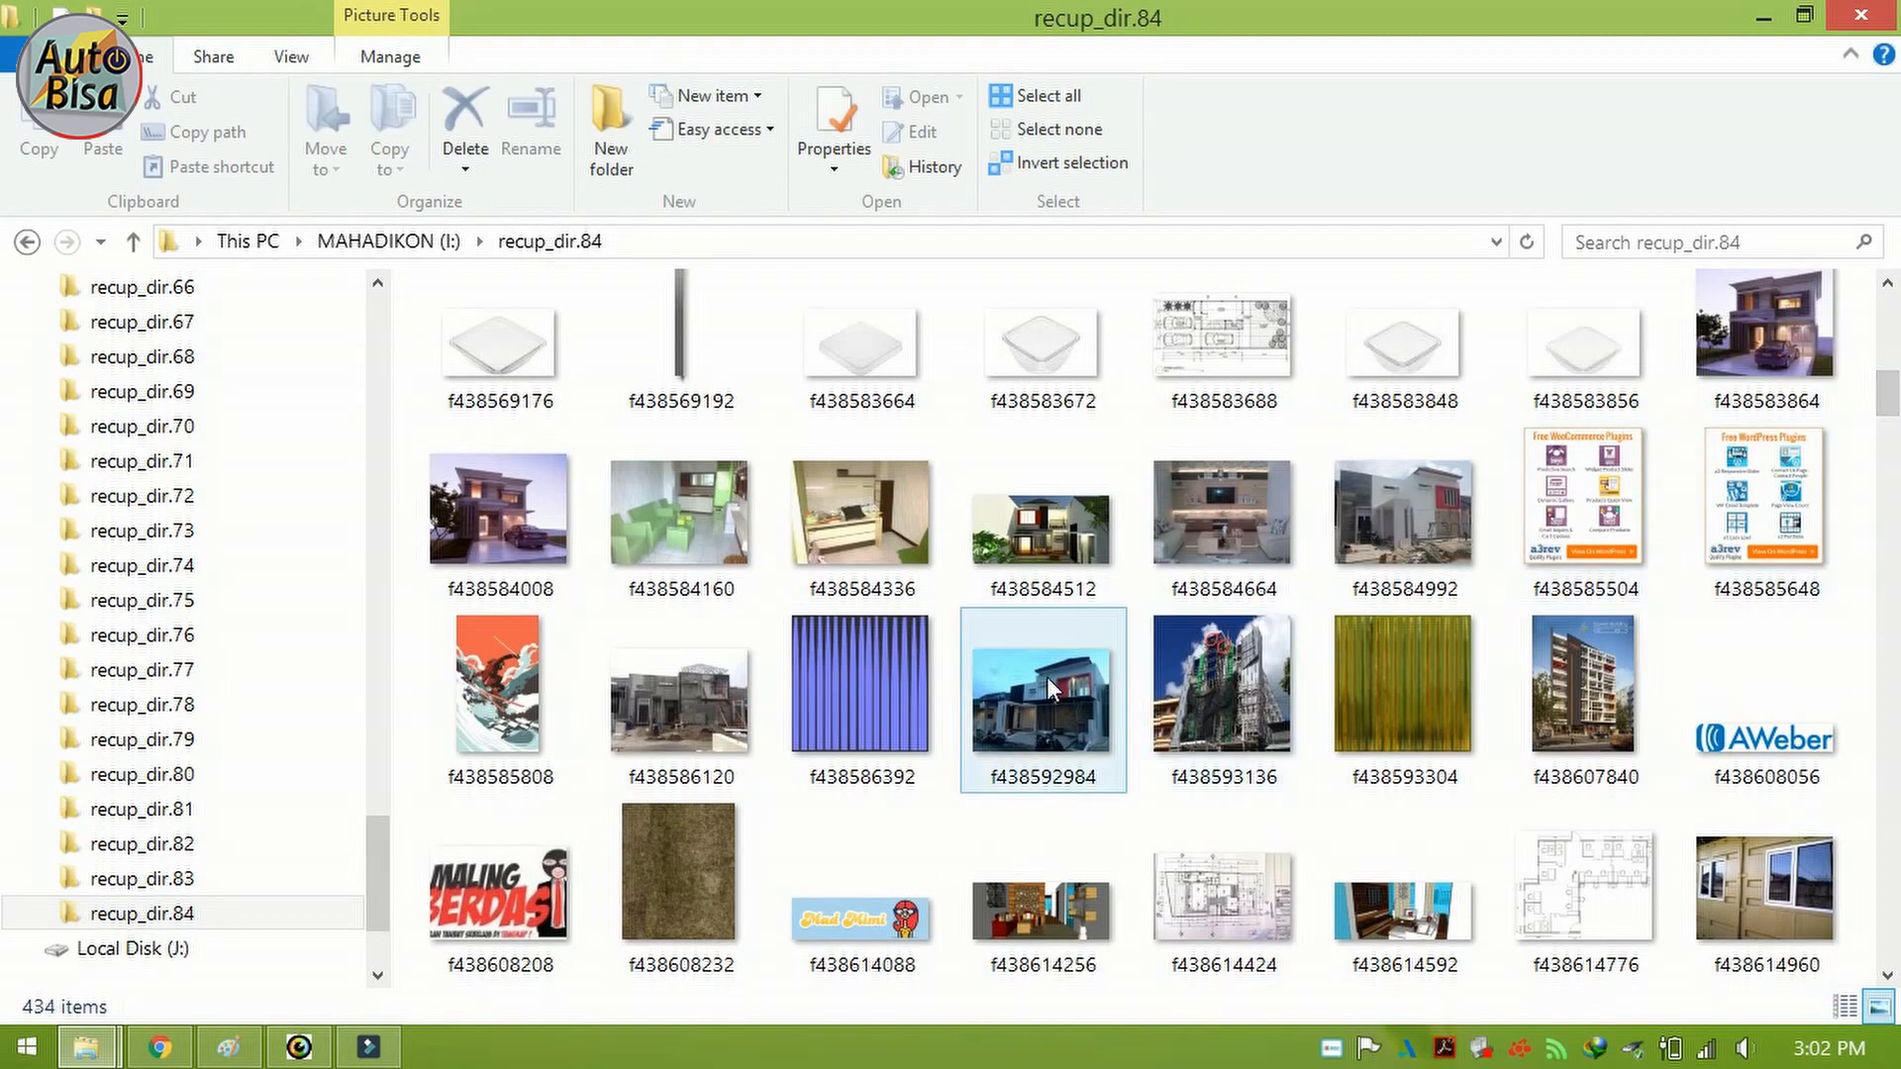
Step: View the recovered house picture f438584008 at full size, page through the neighbouring pictures and close the viewer
{"action": "left_click", "coordinate": [524, 507]}
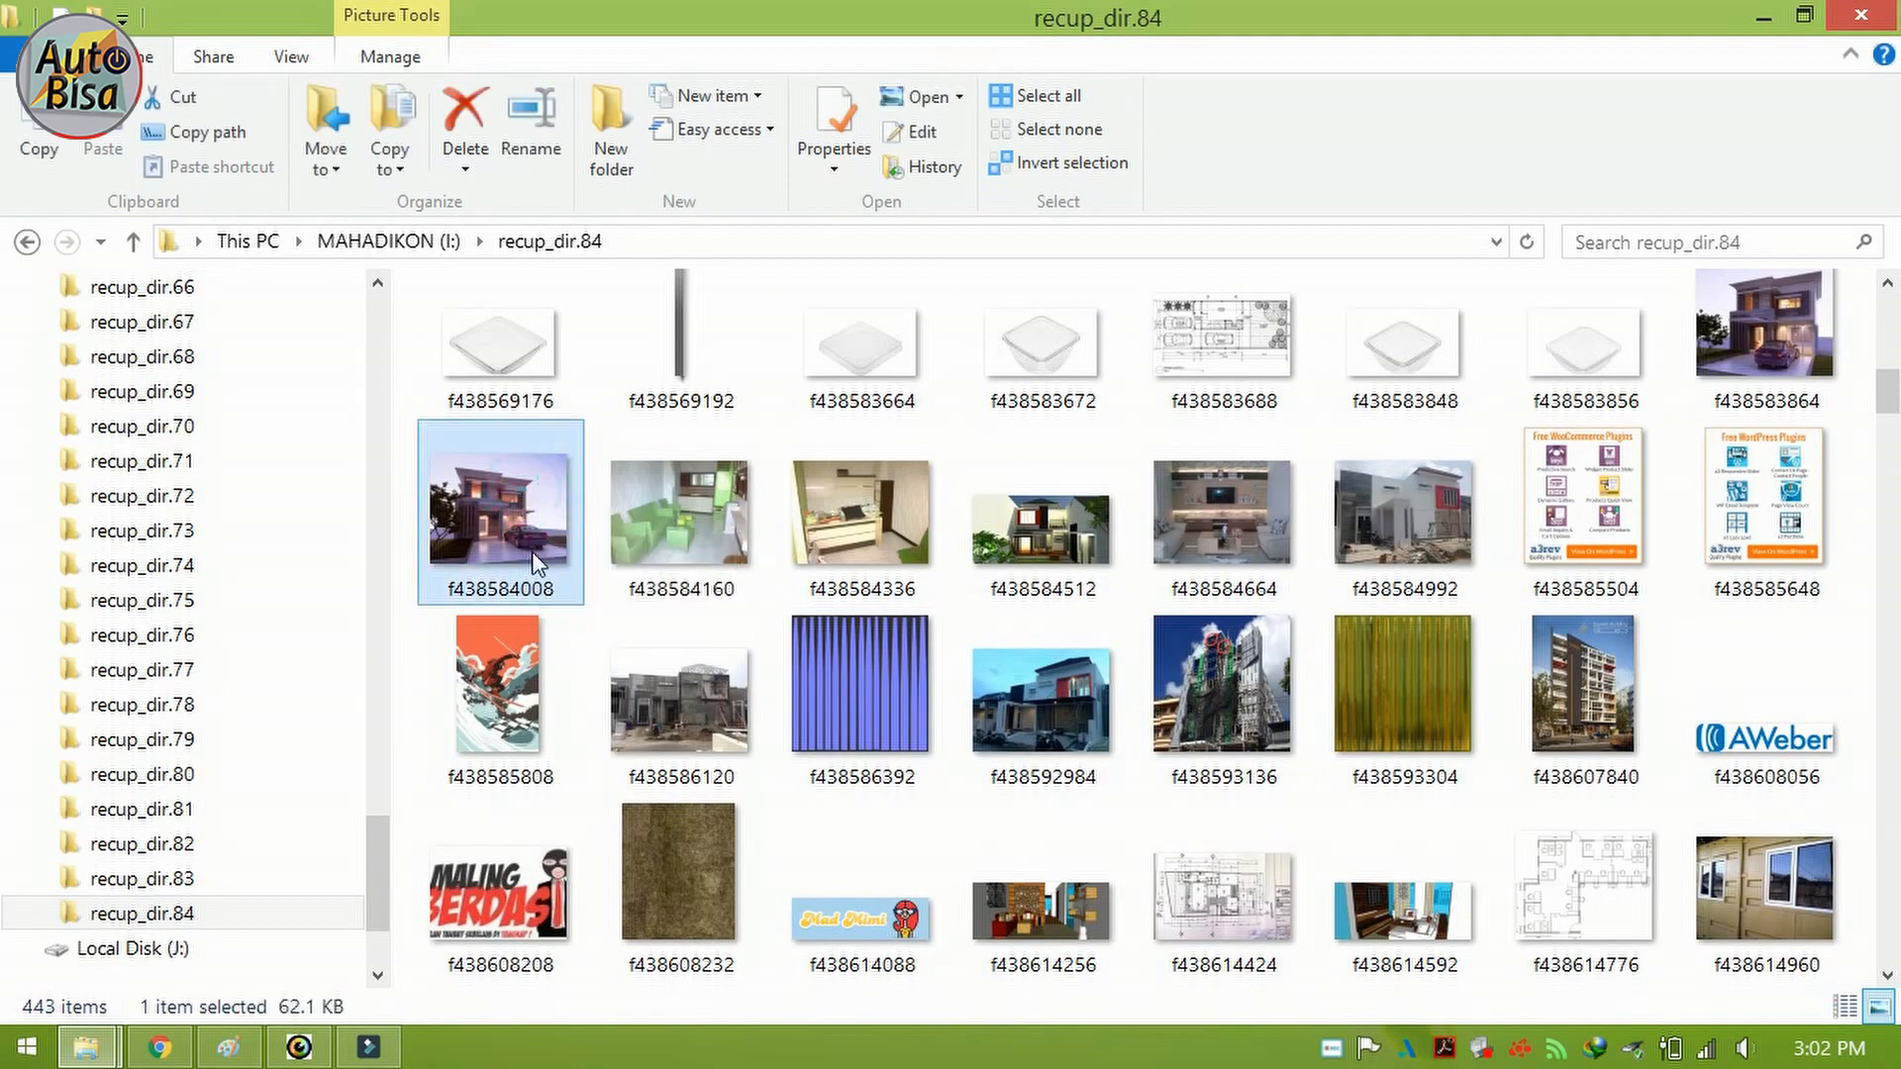
{"action": "double_click", "coordinate": [525, 525]}
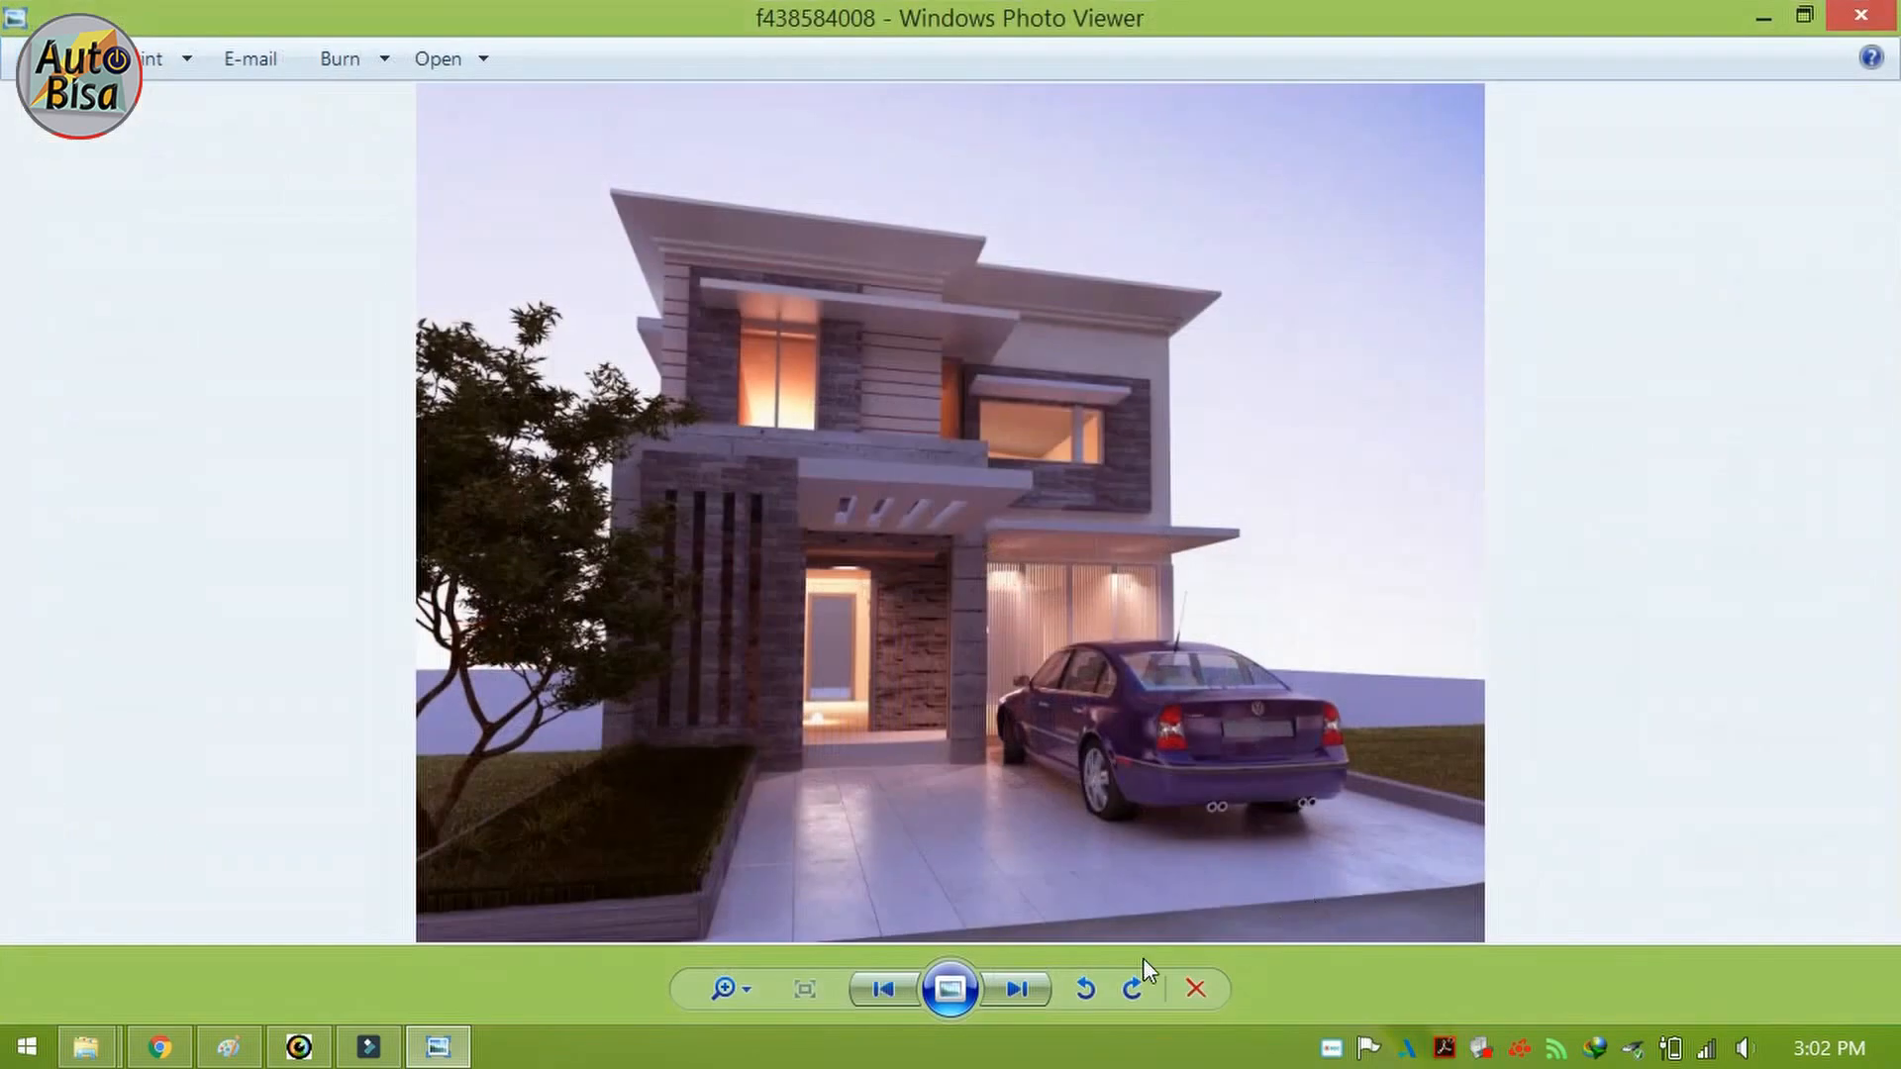
{"action": "left_click", "coordinate": [895, 987]}
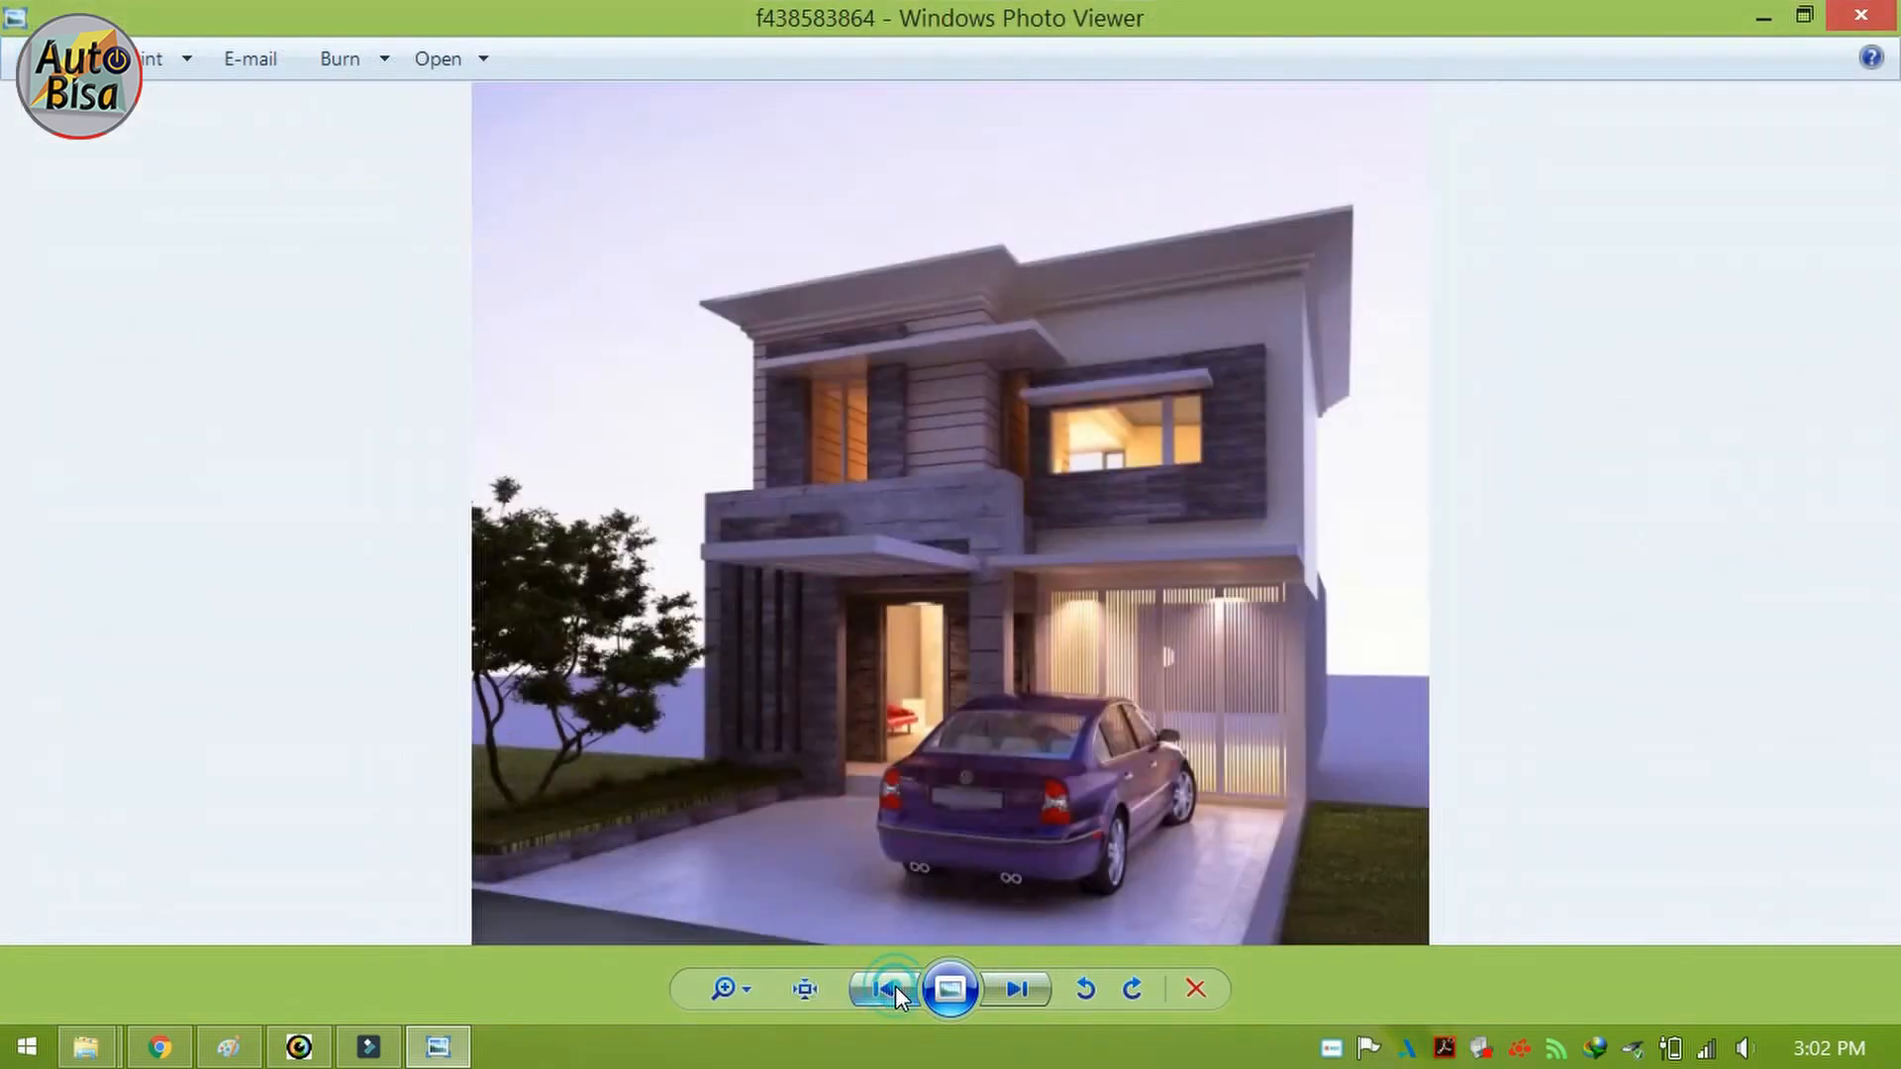
{"action": "left_click", "coordinate": [1008, 990]}
{"action": "left_click", "coordinate": [1010, 990]}
{"action": "left_click", "coordinate": [1010, 990]}
{"action": "left_click", "coordinate": [1010, 991]}
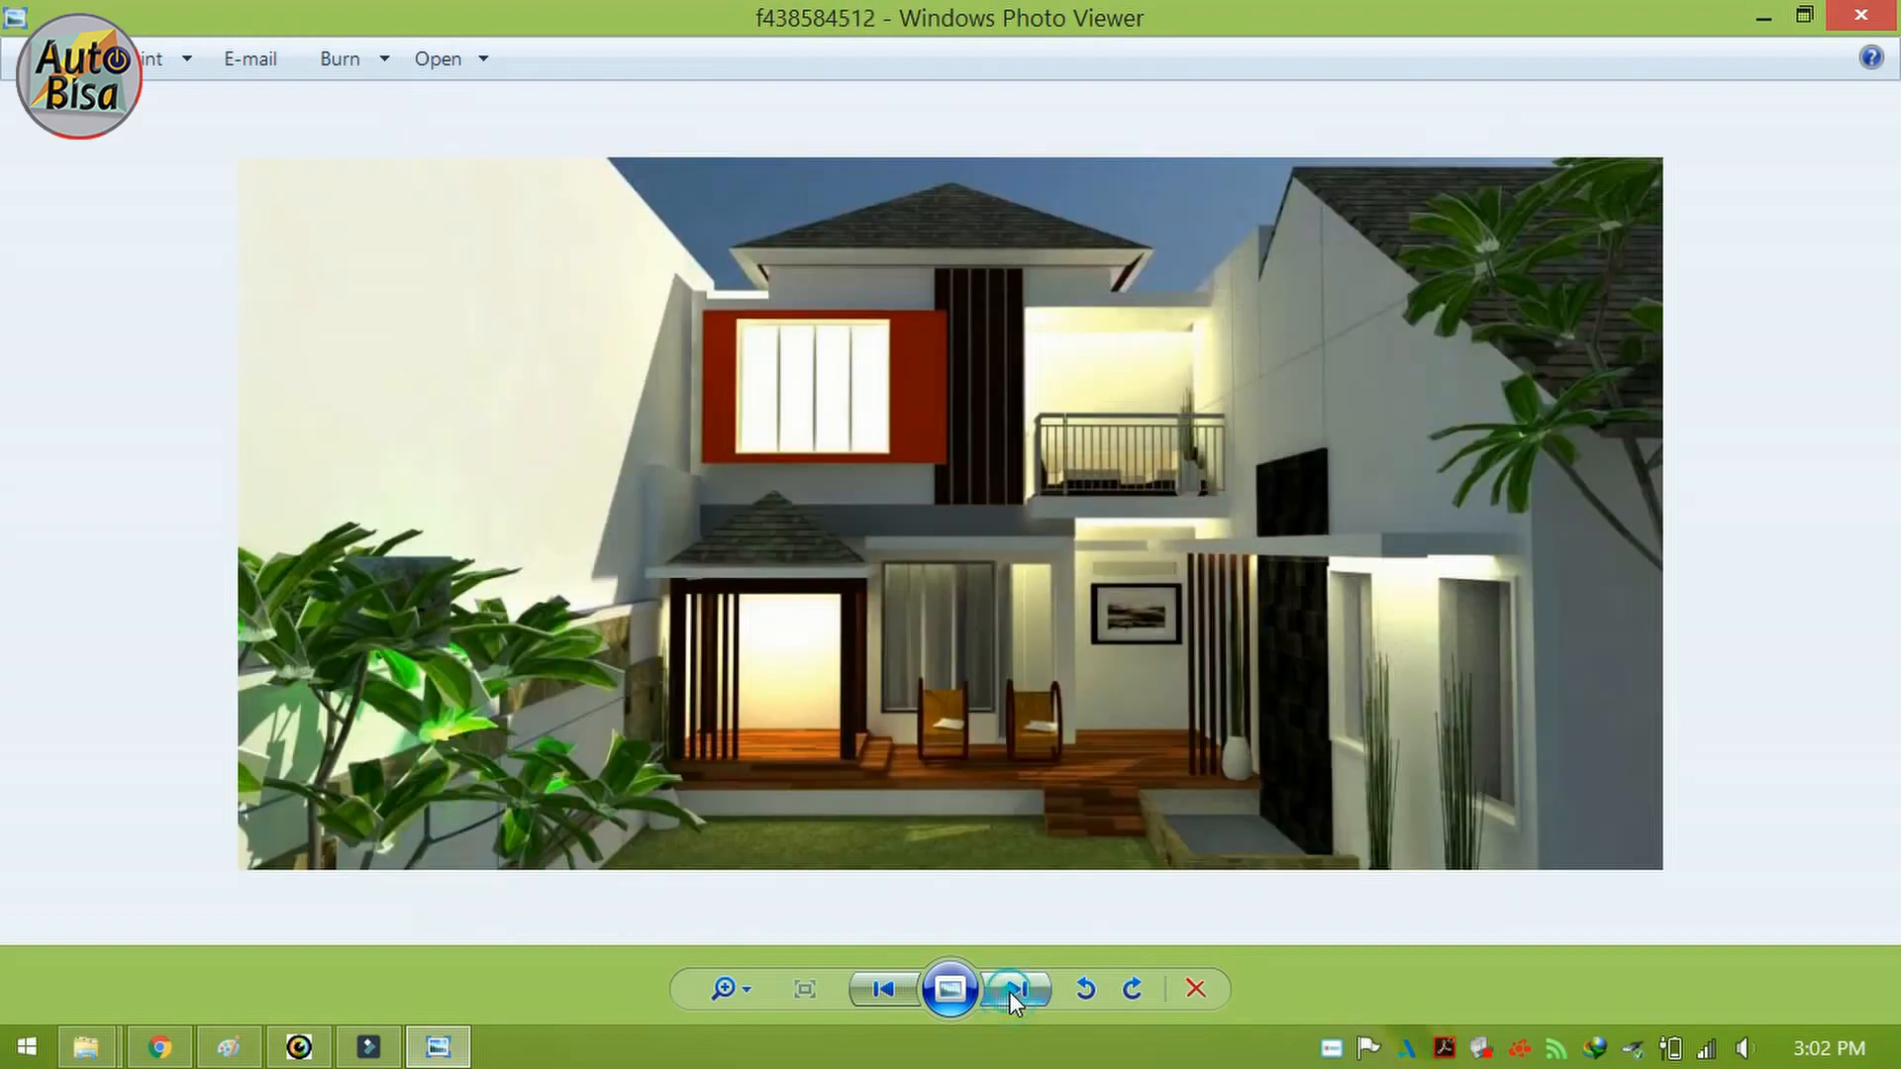
{"action": "left_click", "coordinate": [1008, 990]}
{"action": "left_click", "coordinate": [1008, 990]}
{"action": "left_click", "coordinate": [1008, 990]}
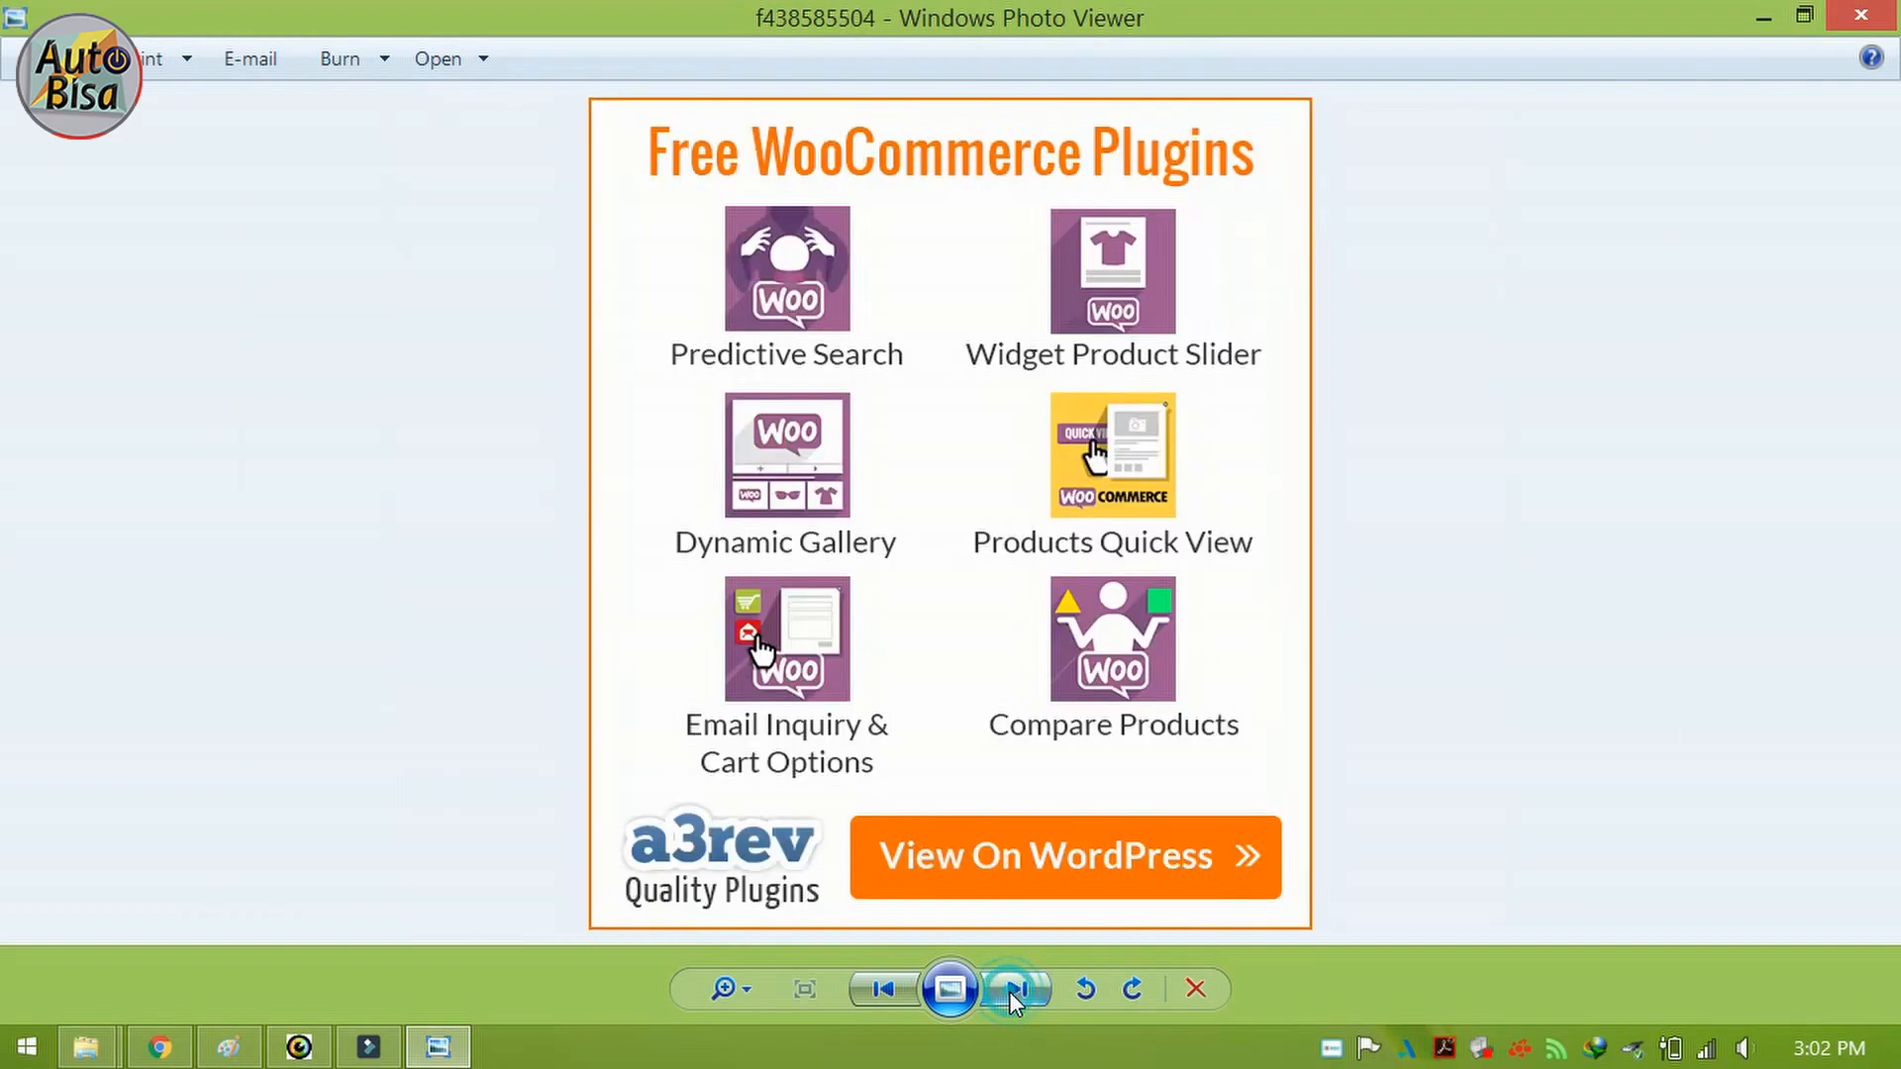
{"action": "left_click", "coordinate": [1862, 15]}
Step: Rename the recovered house photo f438592984 in recup_dir.84 as Rumah
{"action": "scroll", "coordinate": [1216, 816], "scroll_direction": "down", "scroll_amount": 1}
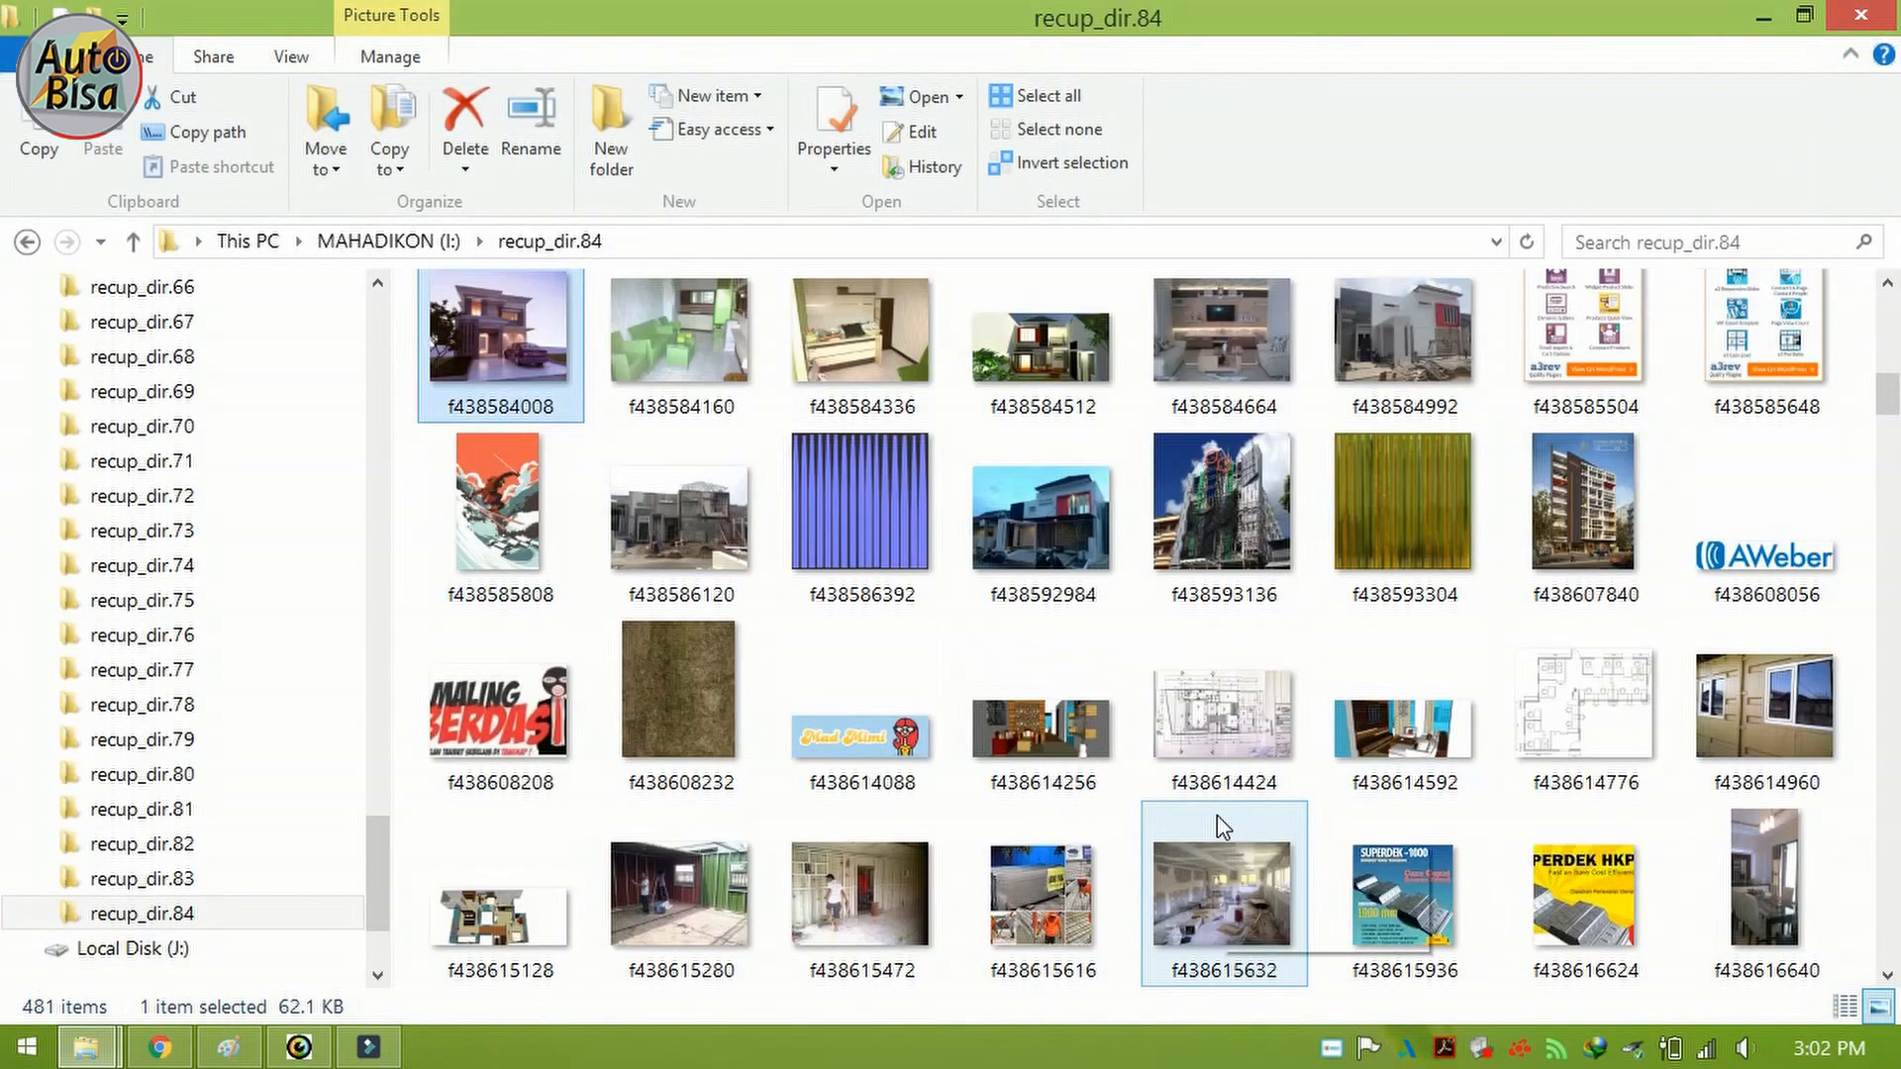
{"action": "right_click", "coordinate": [1054, 533]}
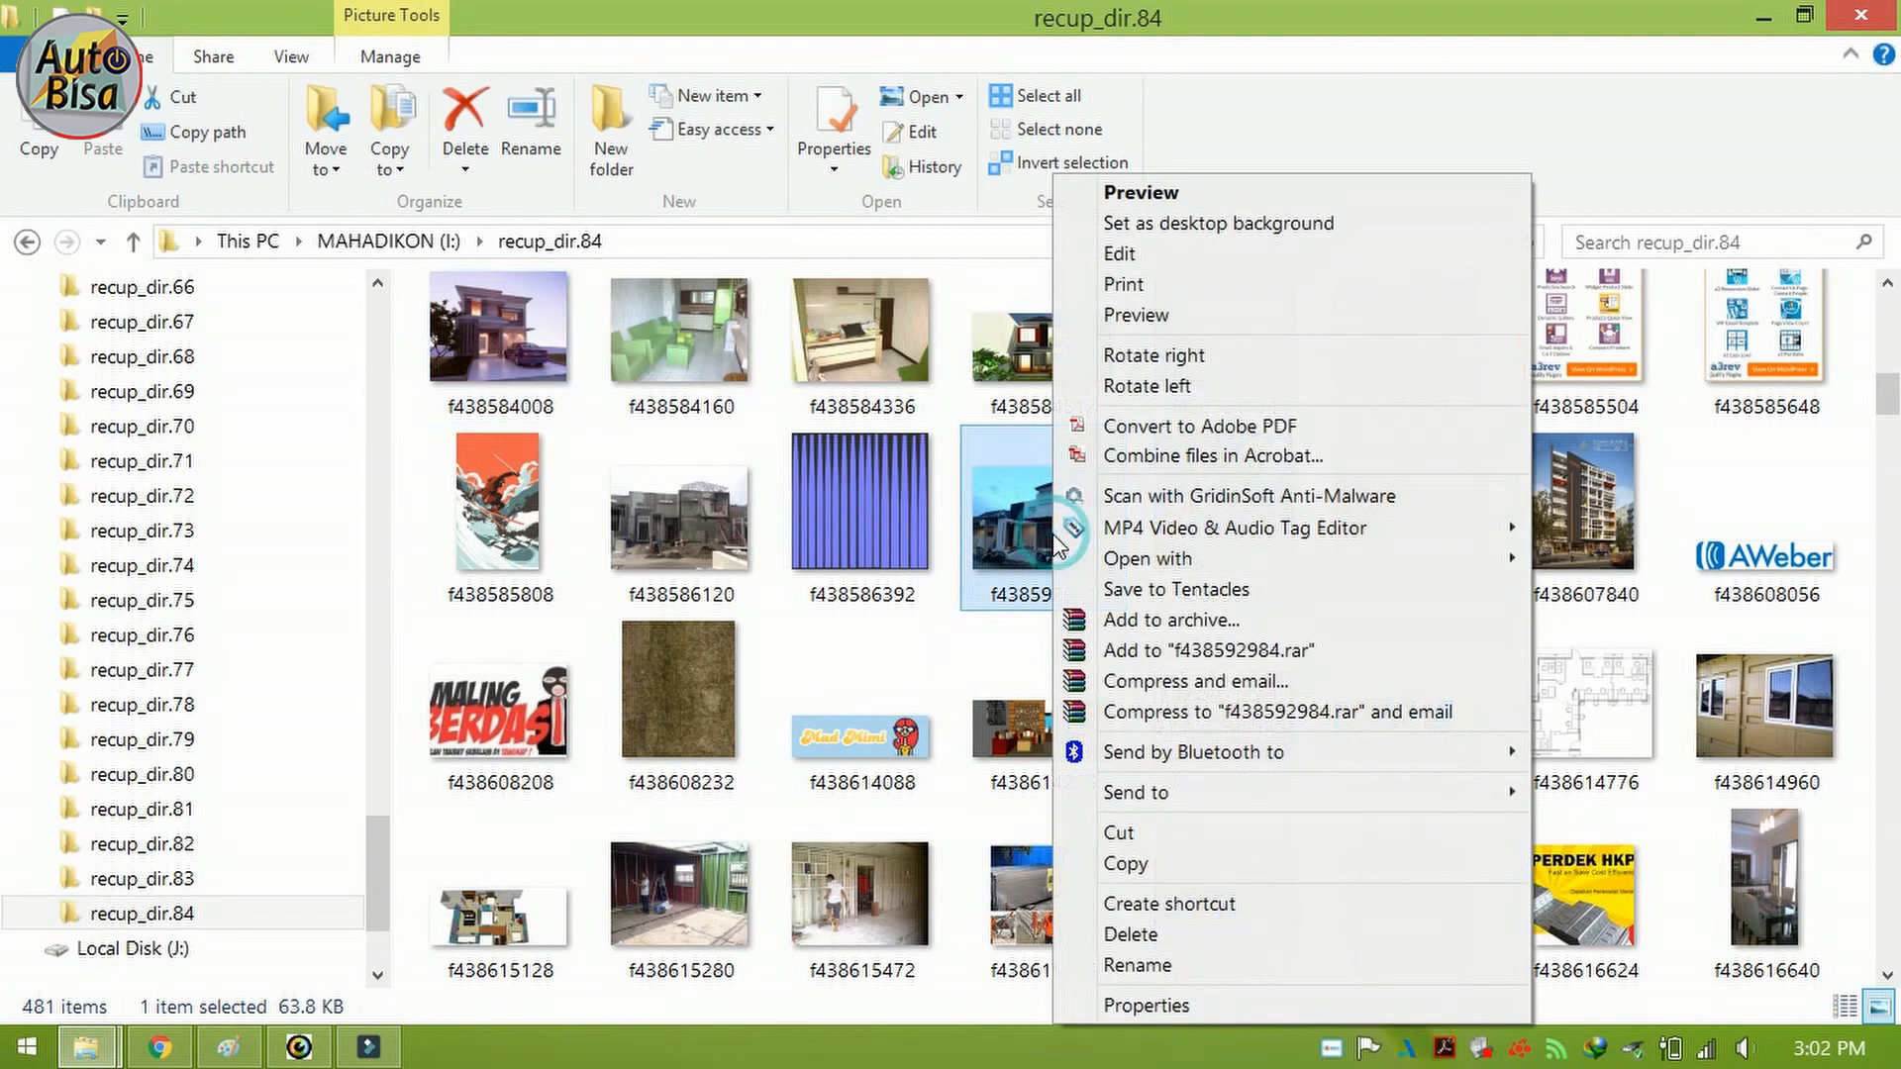
{"action": "left_click", "coordinate": [1188, 967]}
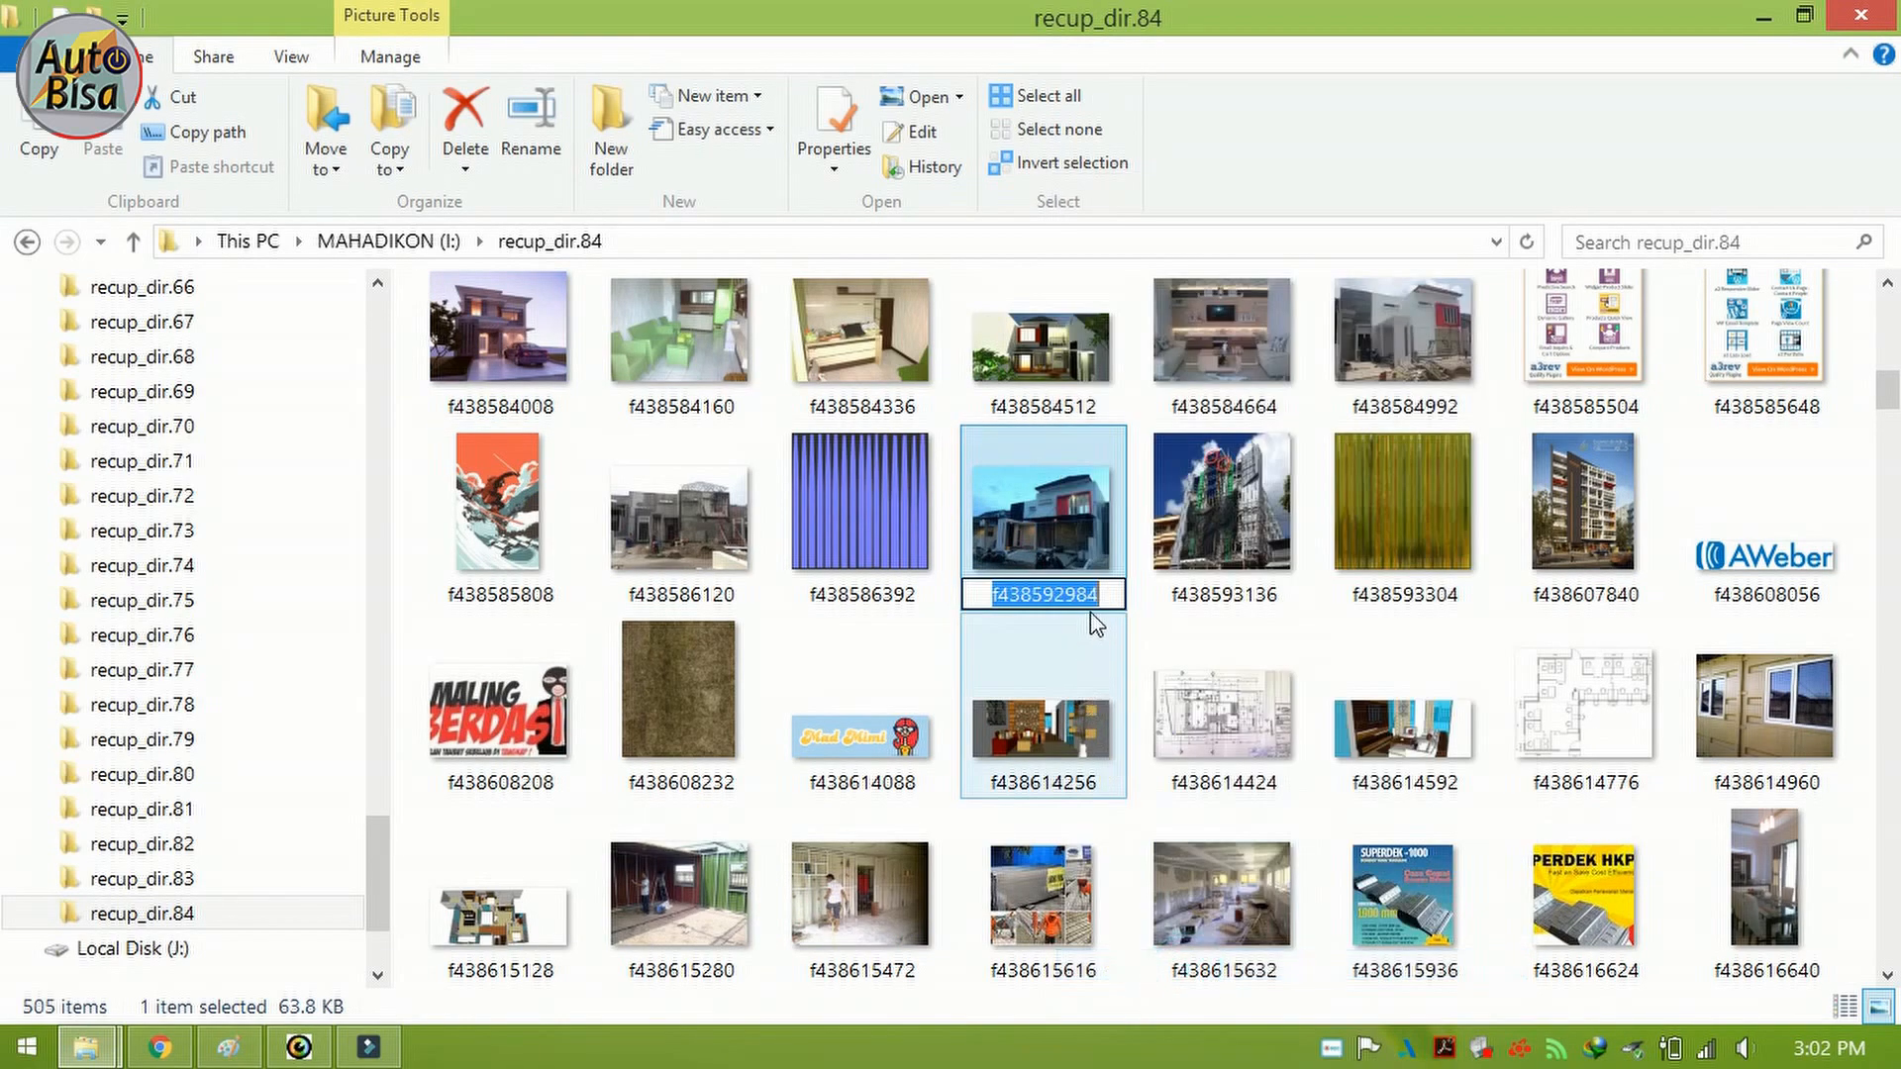
{"action": "type", "text": "rum"}
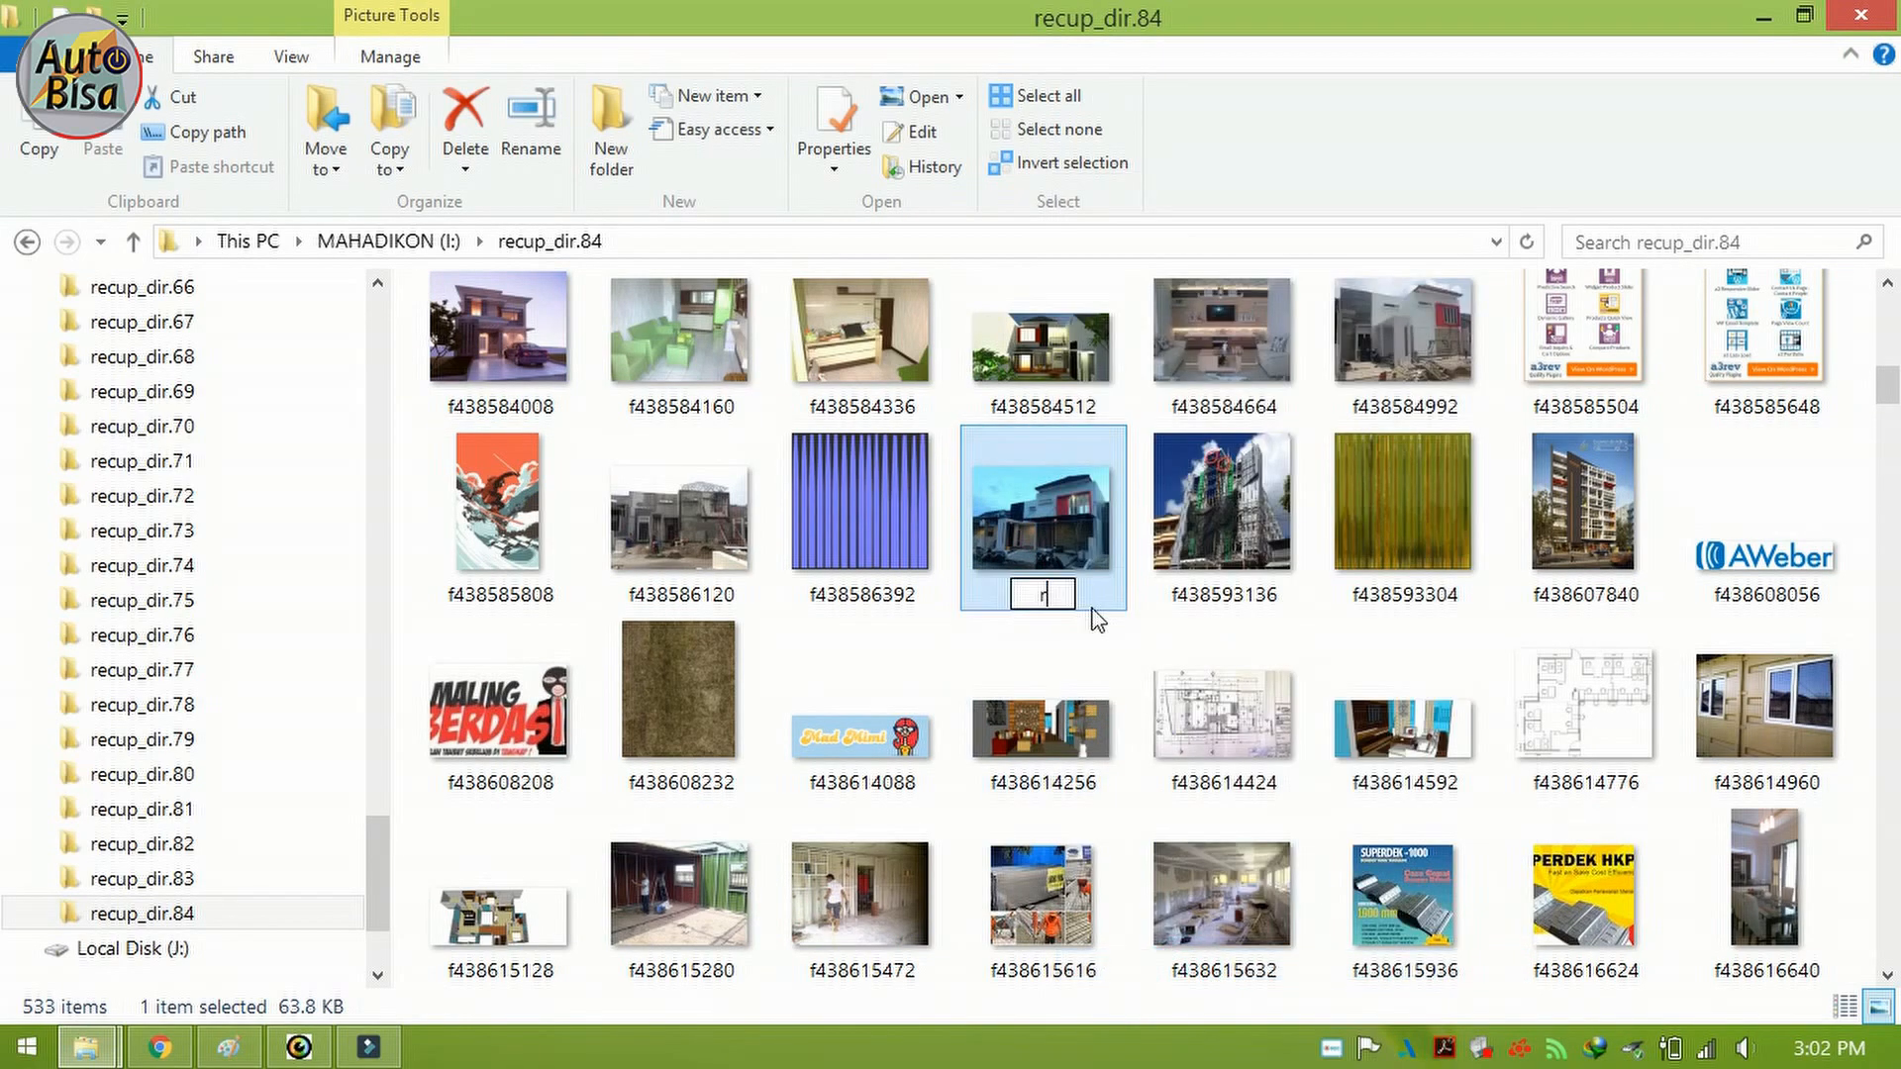
{"action": "key", "text": "BackSpace"}
{"action": "key", "text": "BackSpace"}
{"action": "type", "text": "umah"}
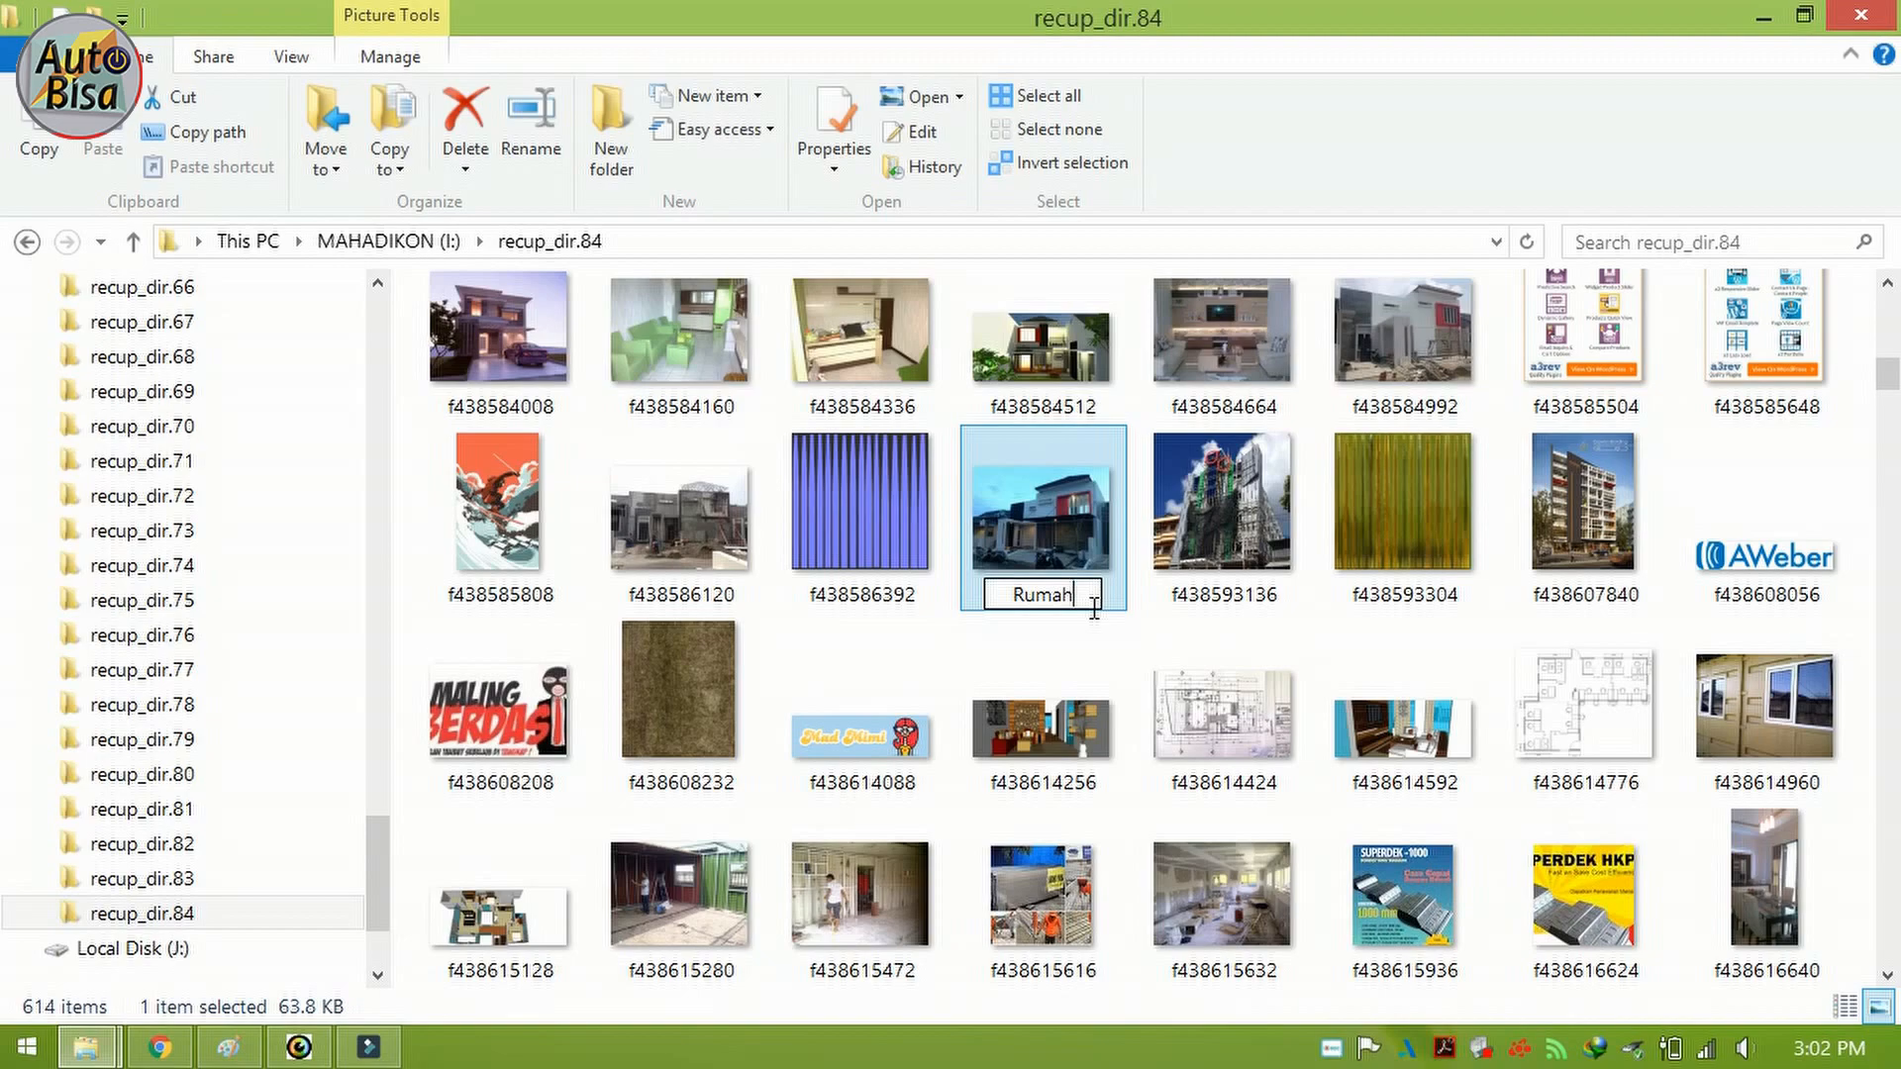
{"action": "key", "text": "Return"}
Step: Look through the remaining recovered thumbnails in recup_dir.84 down to the last picture
{"action": "scroll", "coordinate": [1386, 644], "scroll_direction": "down", "scroll_amount": 6}
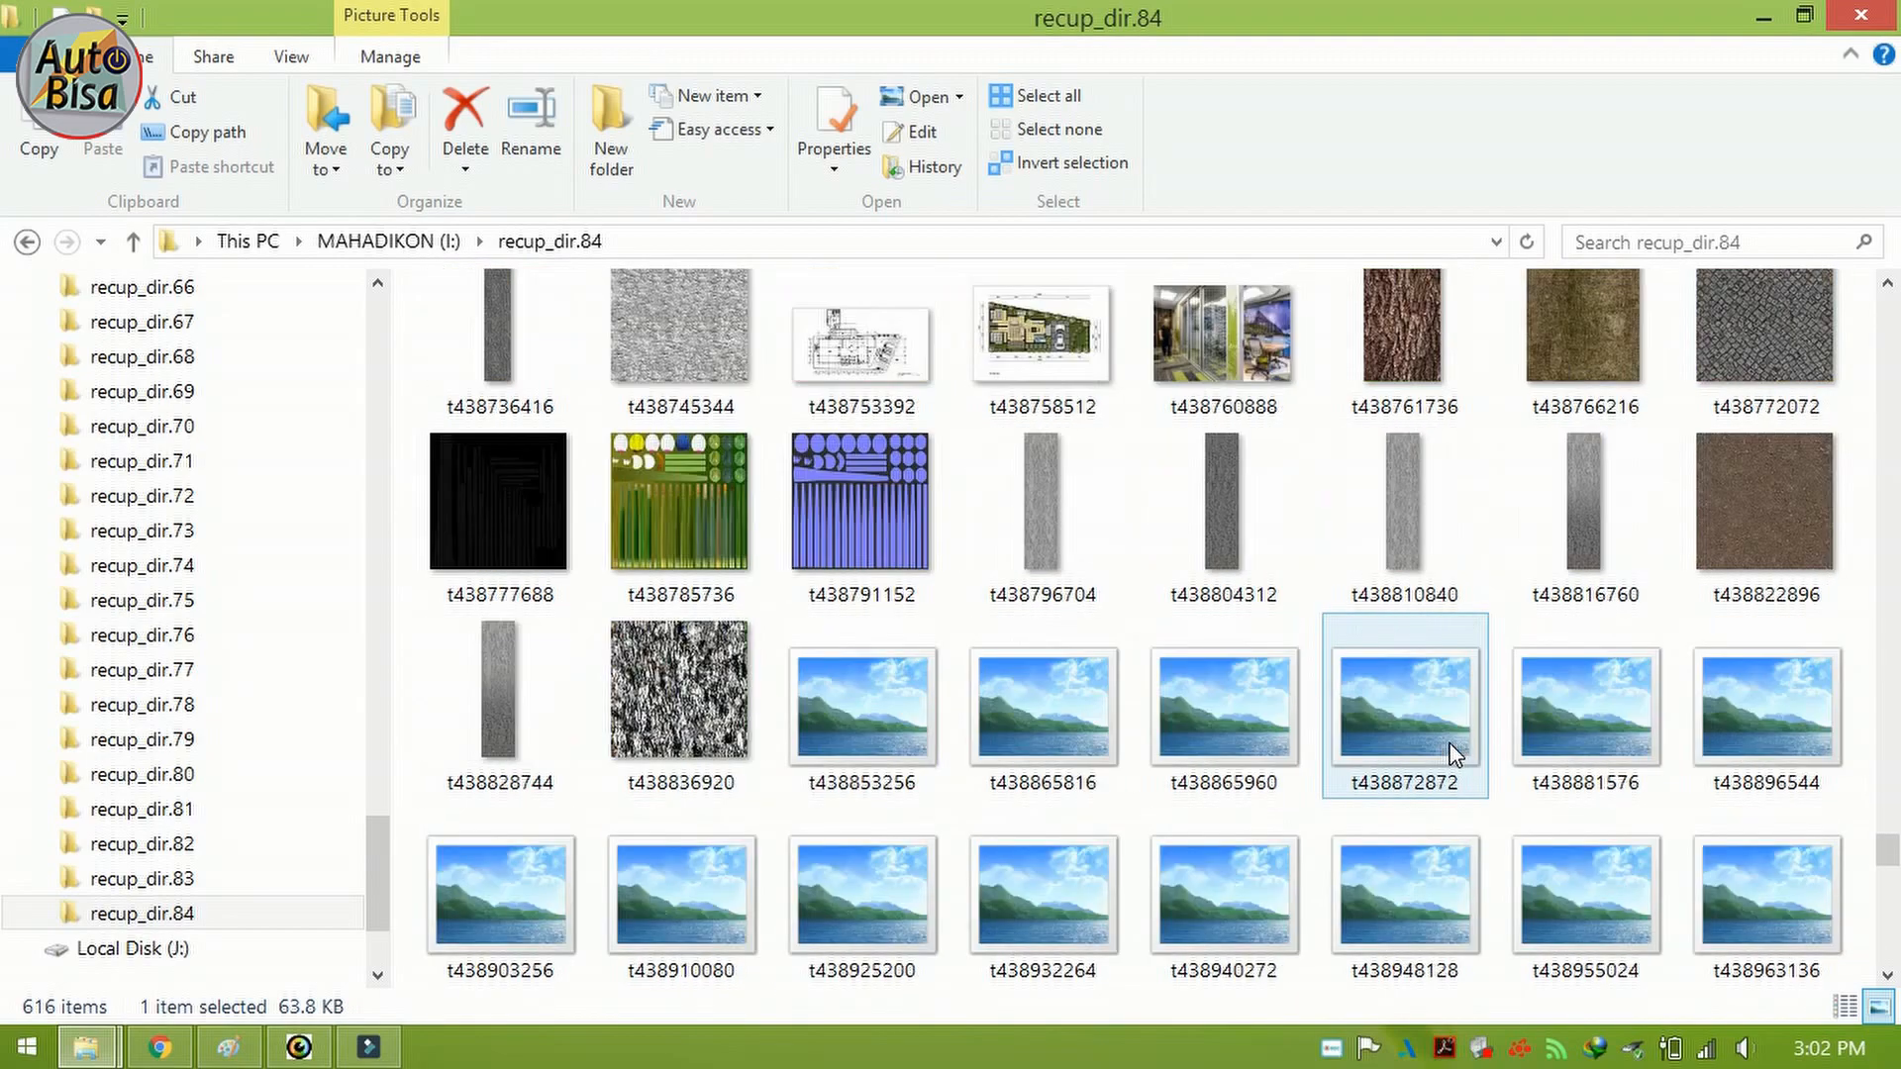
{"action": "scroll", "coordinate": [1453, 755], "scroll_direction": "down", "scroll_amount": 10}
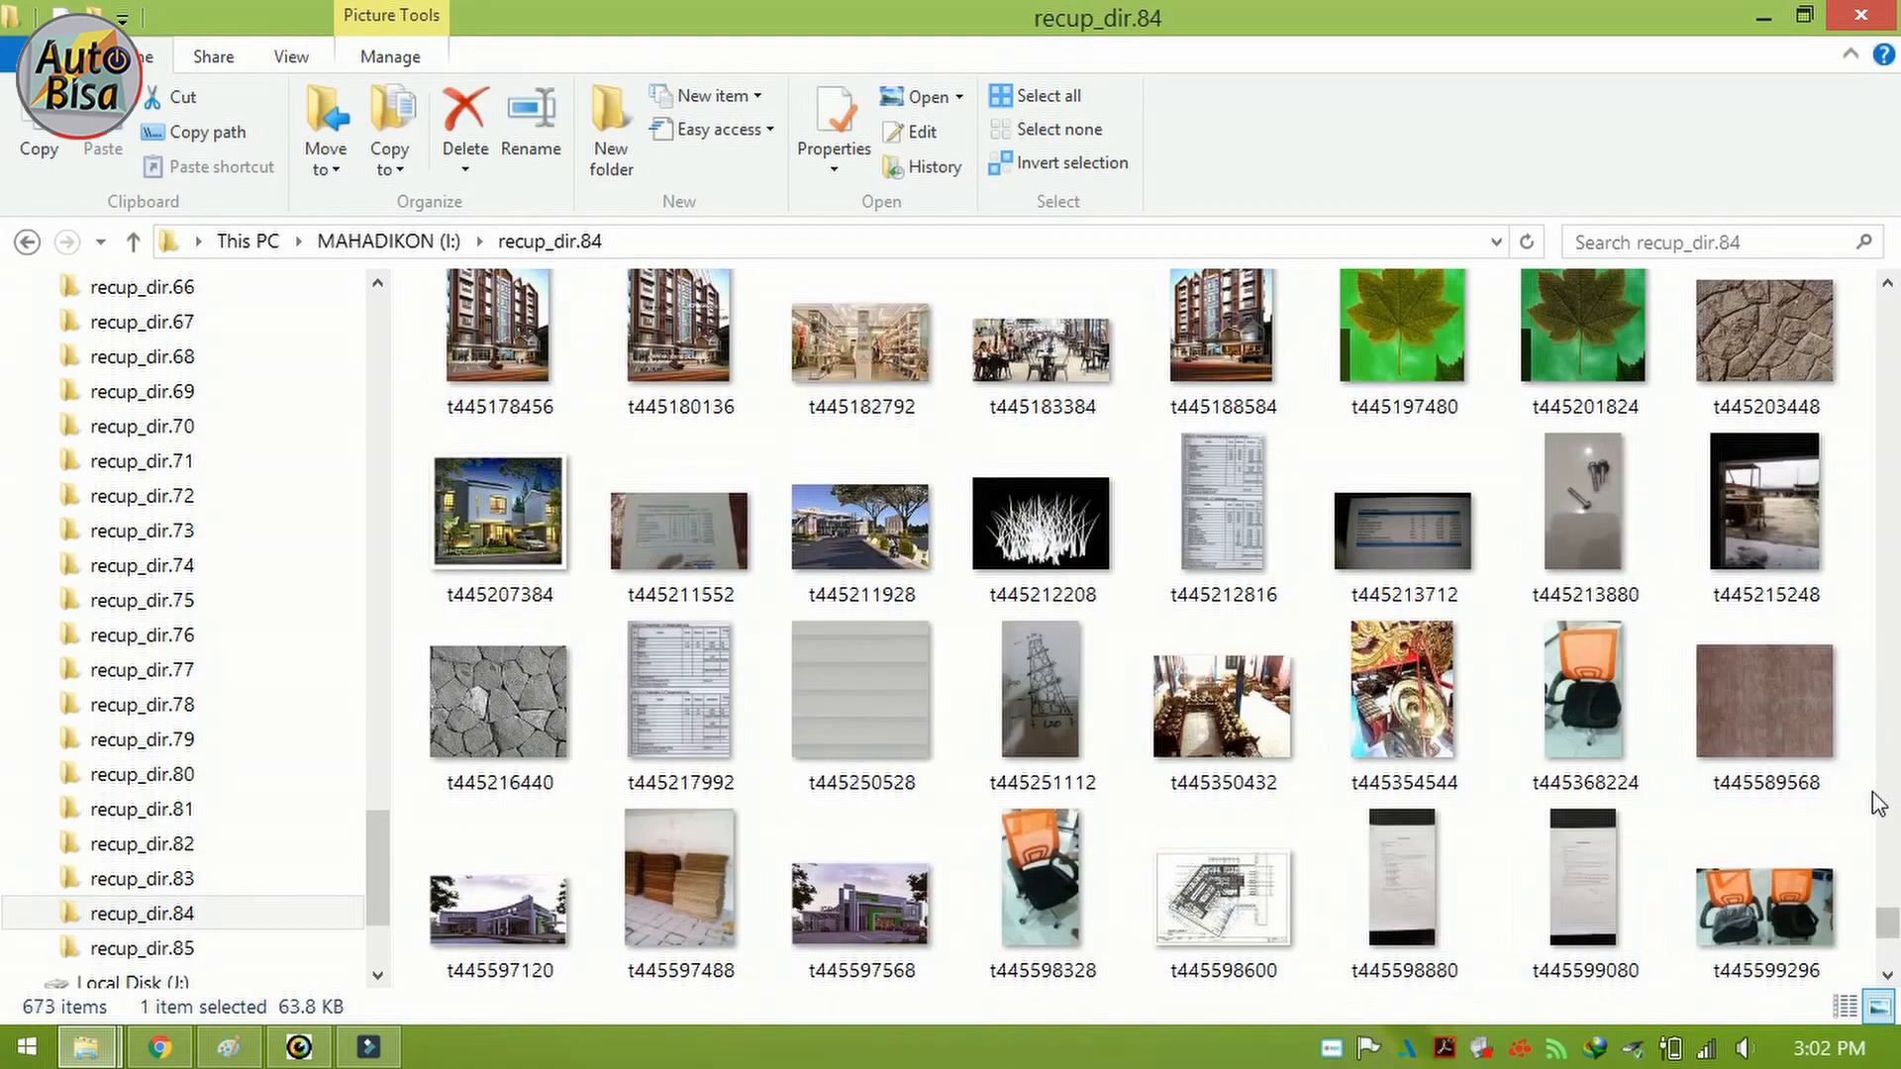
{"action": "left_click_drag", "start_coordinate": [1889, 924], "coordinate": [1893, 972]}
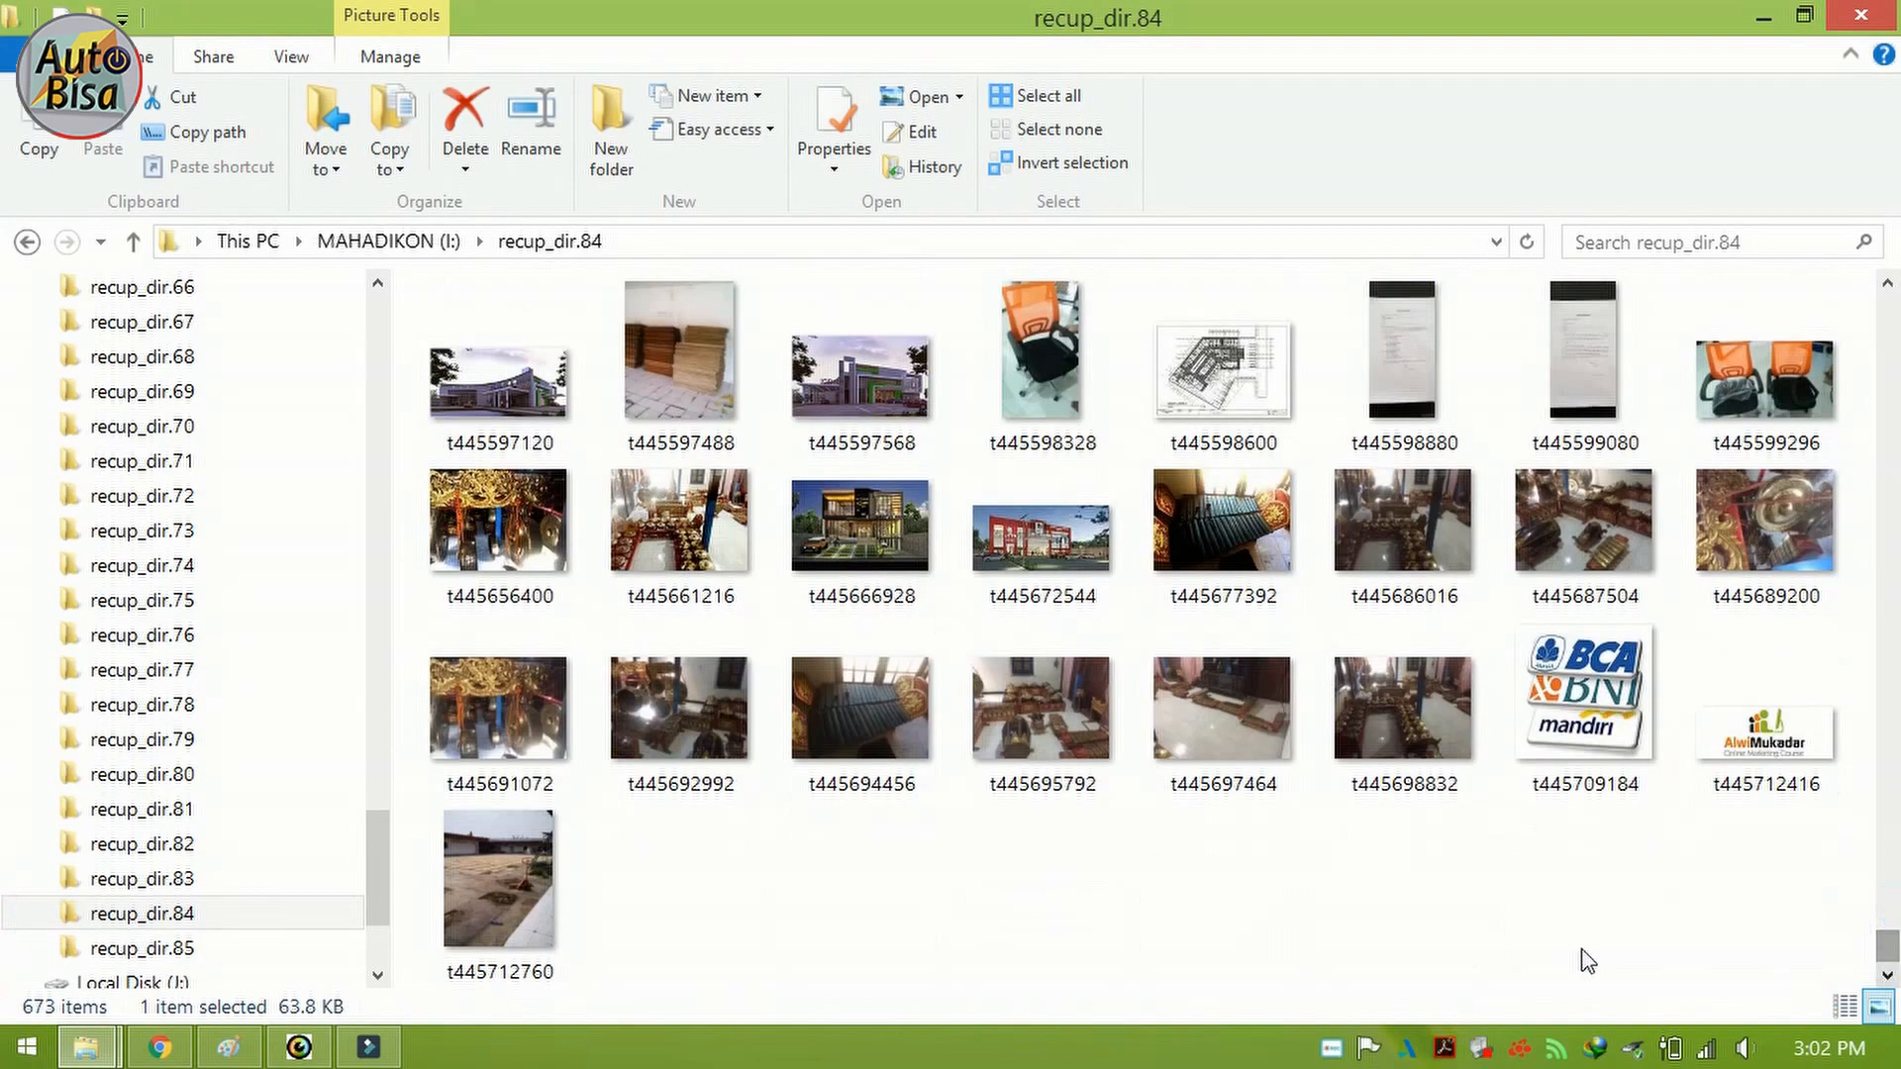
{"action": "left_click", "coordinate": [1351, 888]}
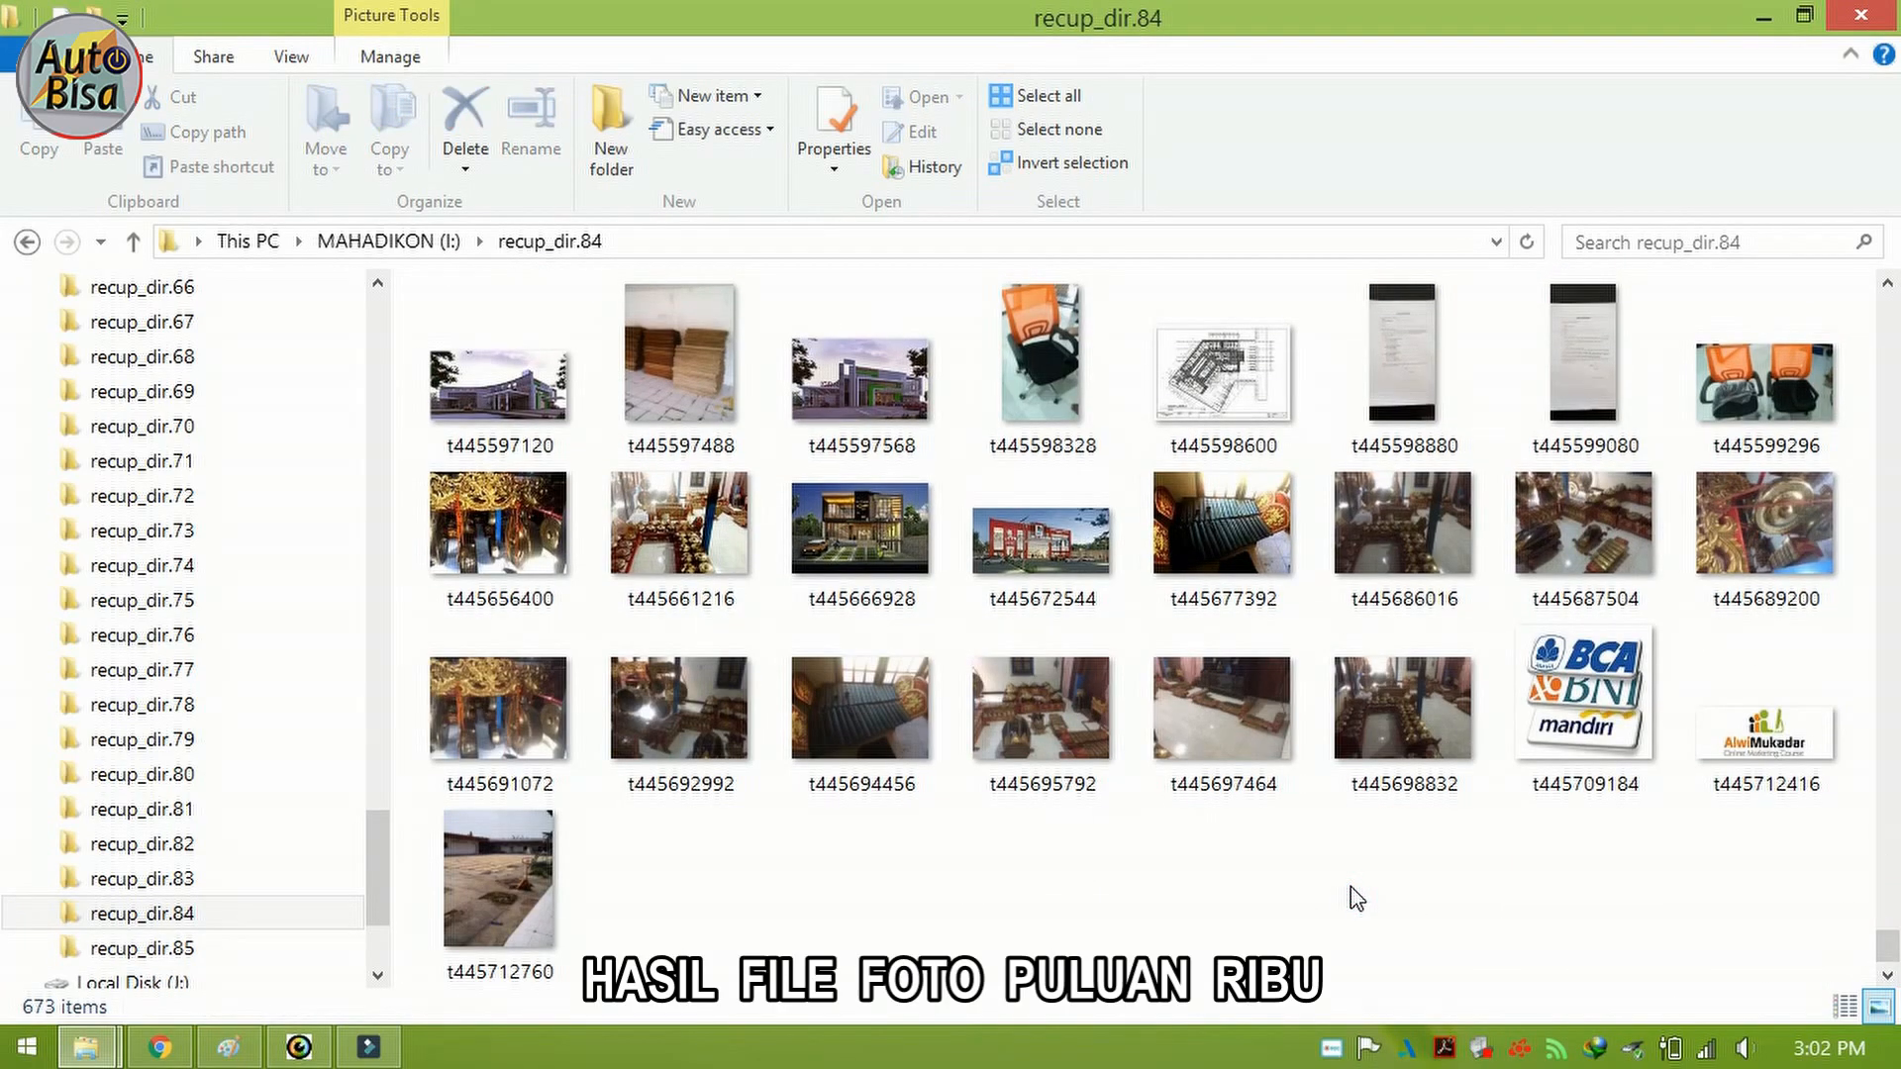
{"action": "scroll", "coordinate": [1351, 887], "scroll_direction": "up", "scroll_amount": 8}
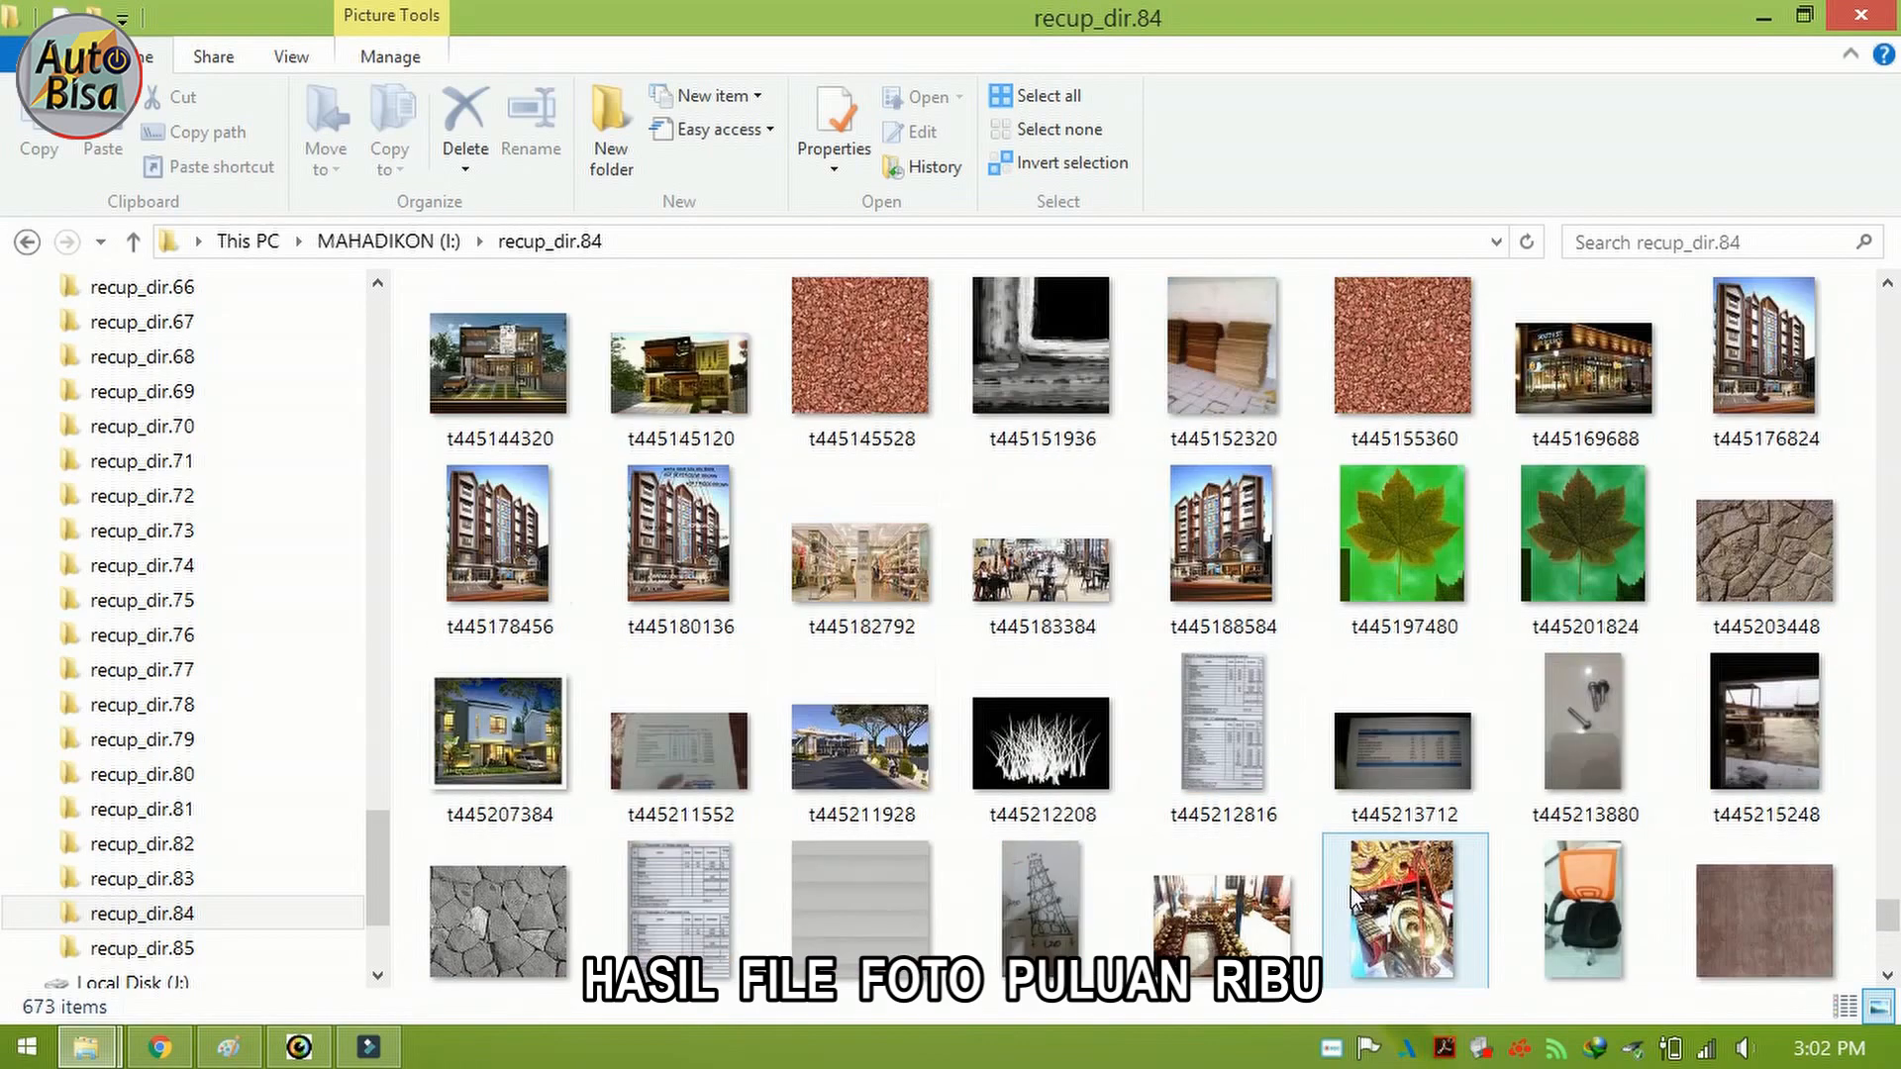
{"action": "scroll", "coordinate": [1350, 887], "scroll_direction": "down", "scroll_amount": 8}
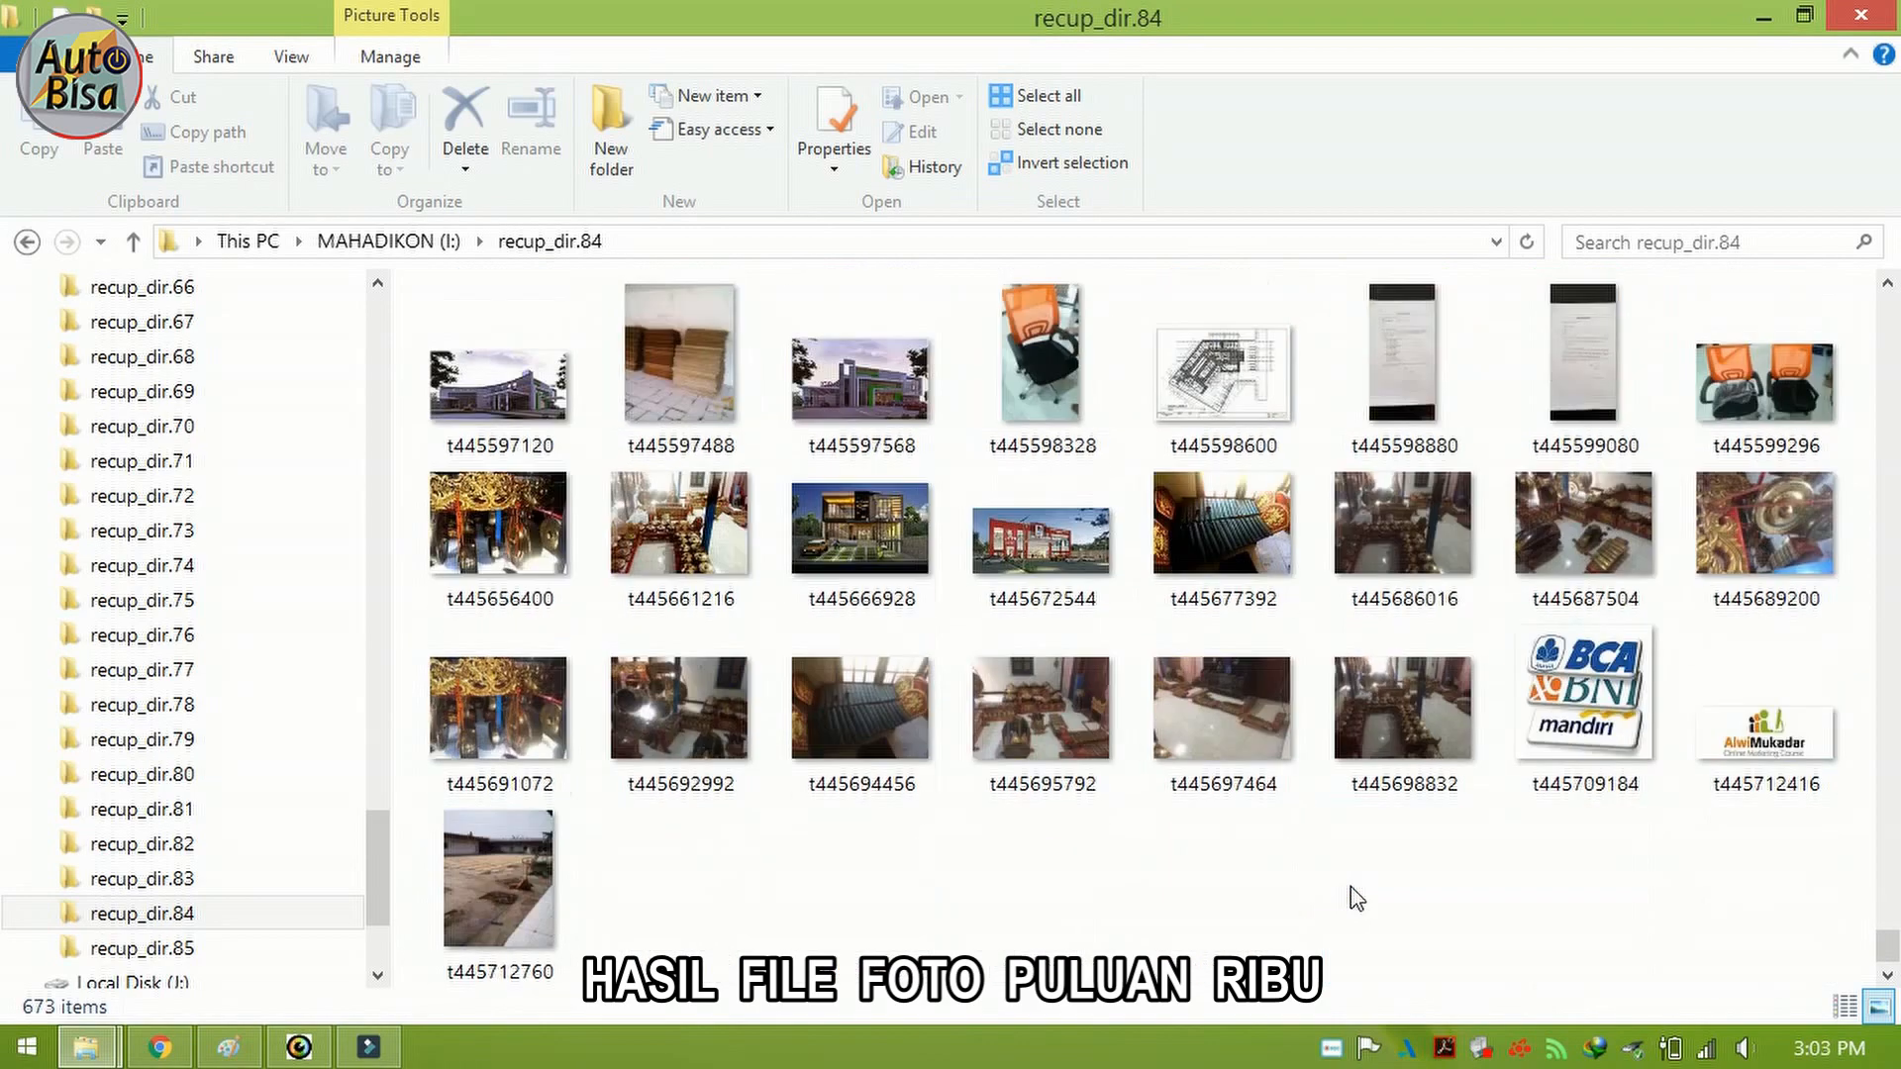
Step: Reload the recup_dir.84 folder, show it as a detailed list and check the recovered files down to the last entry
{"action": "left_click", "coordinate": [533, 243]}
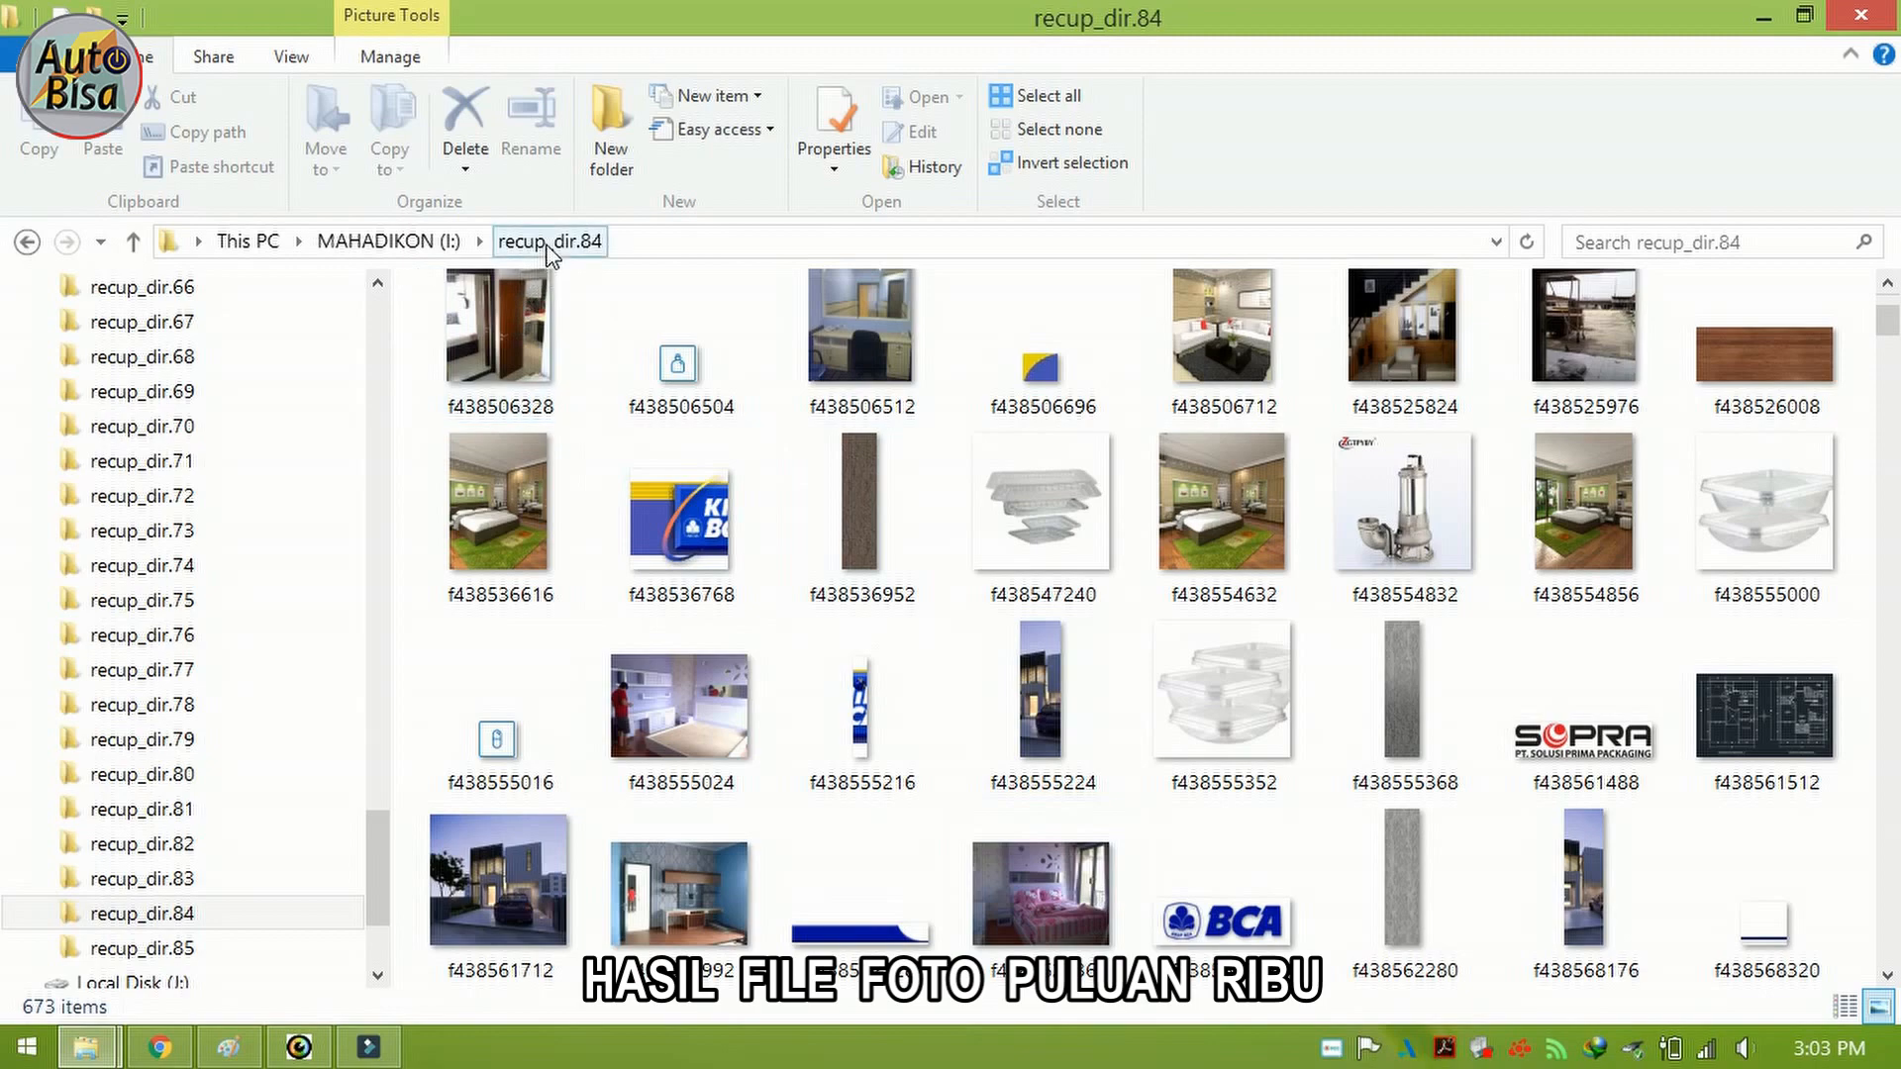
{"action": "left_click", "coordinate": [1845, 1007]}
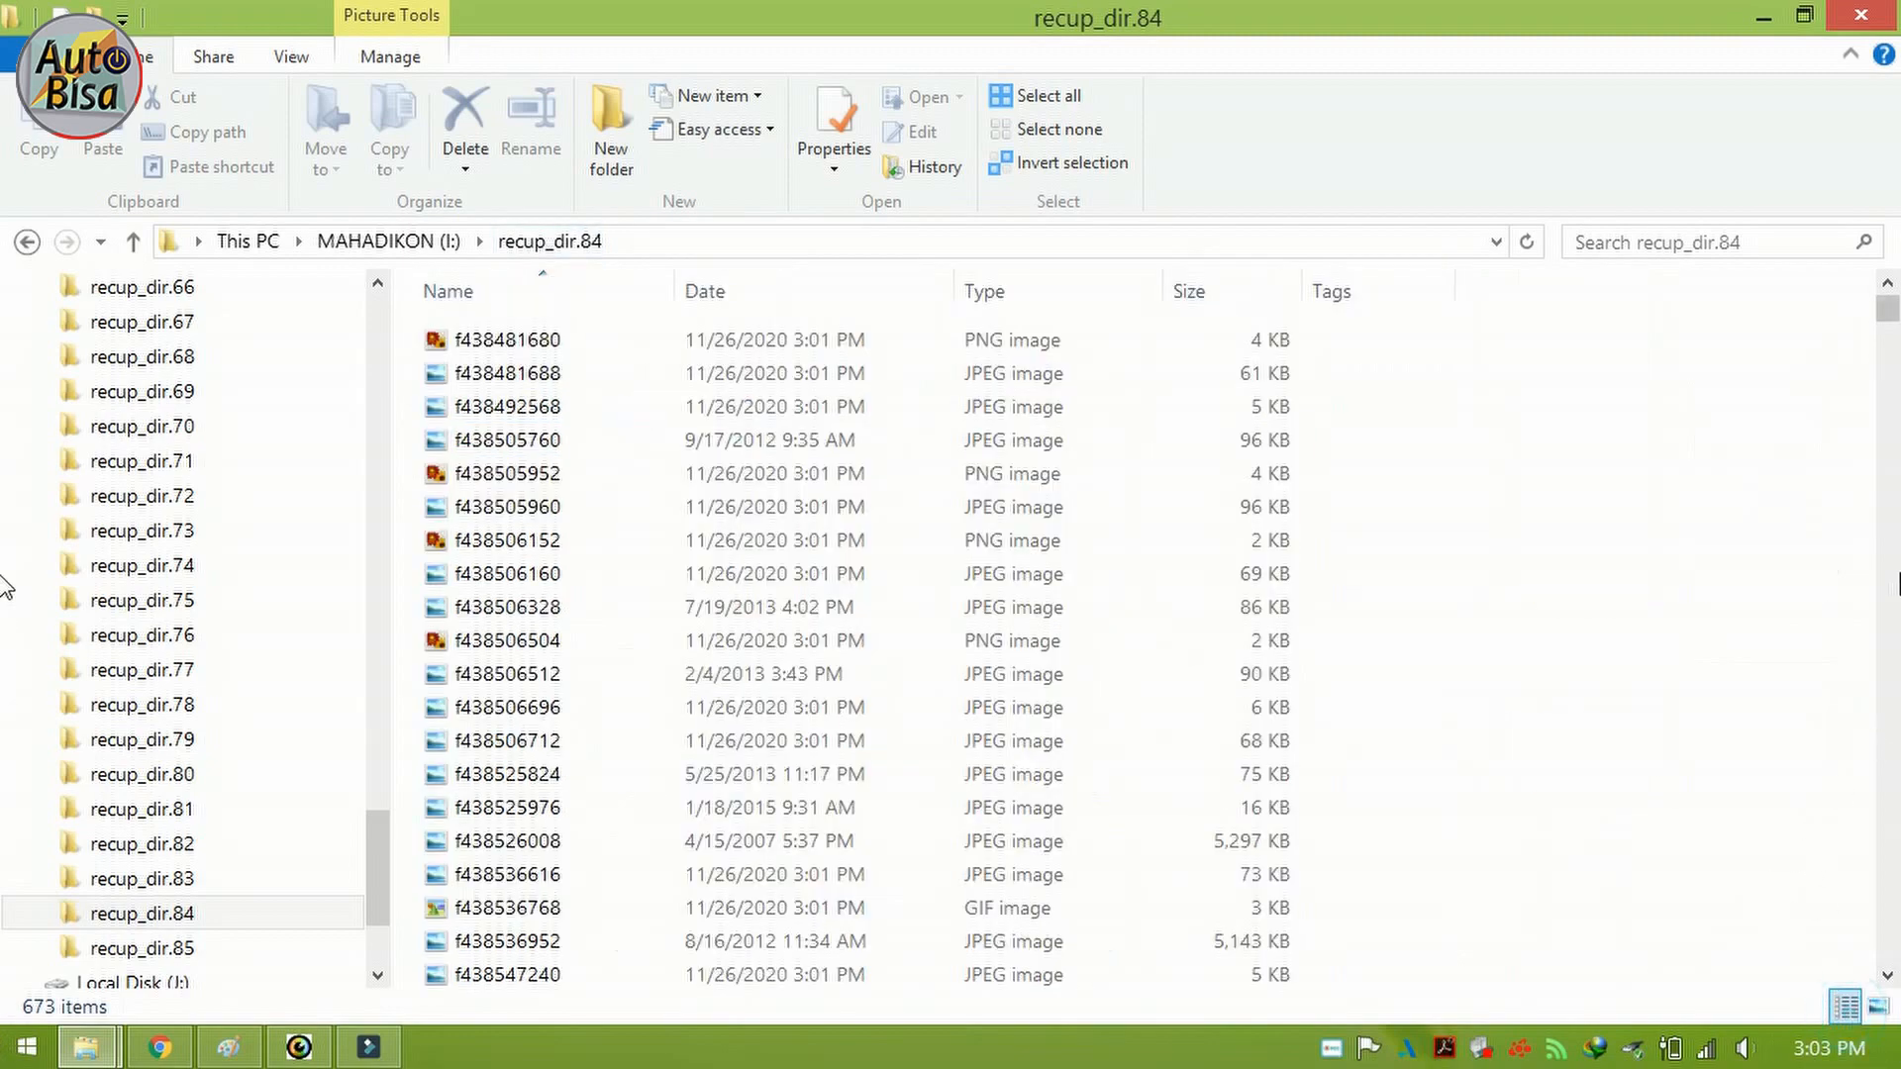
{"action": "left_click_drag", "start_coordinate": [1891, 320], "coordinate": [1896, 985]}
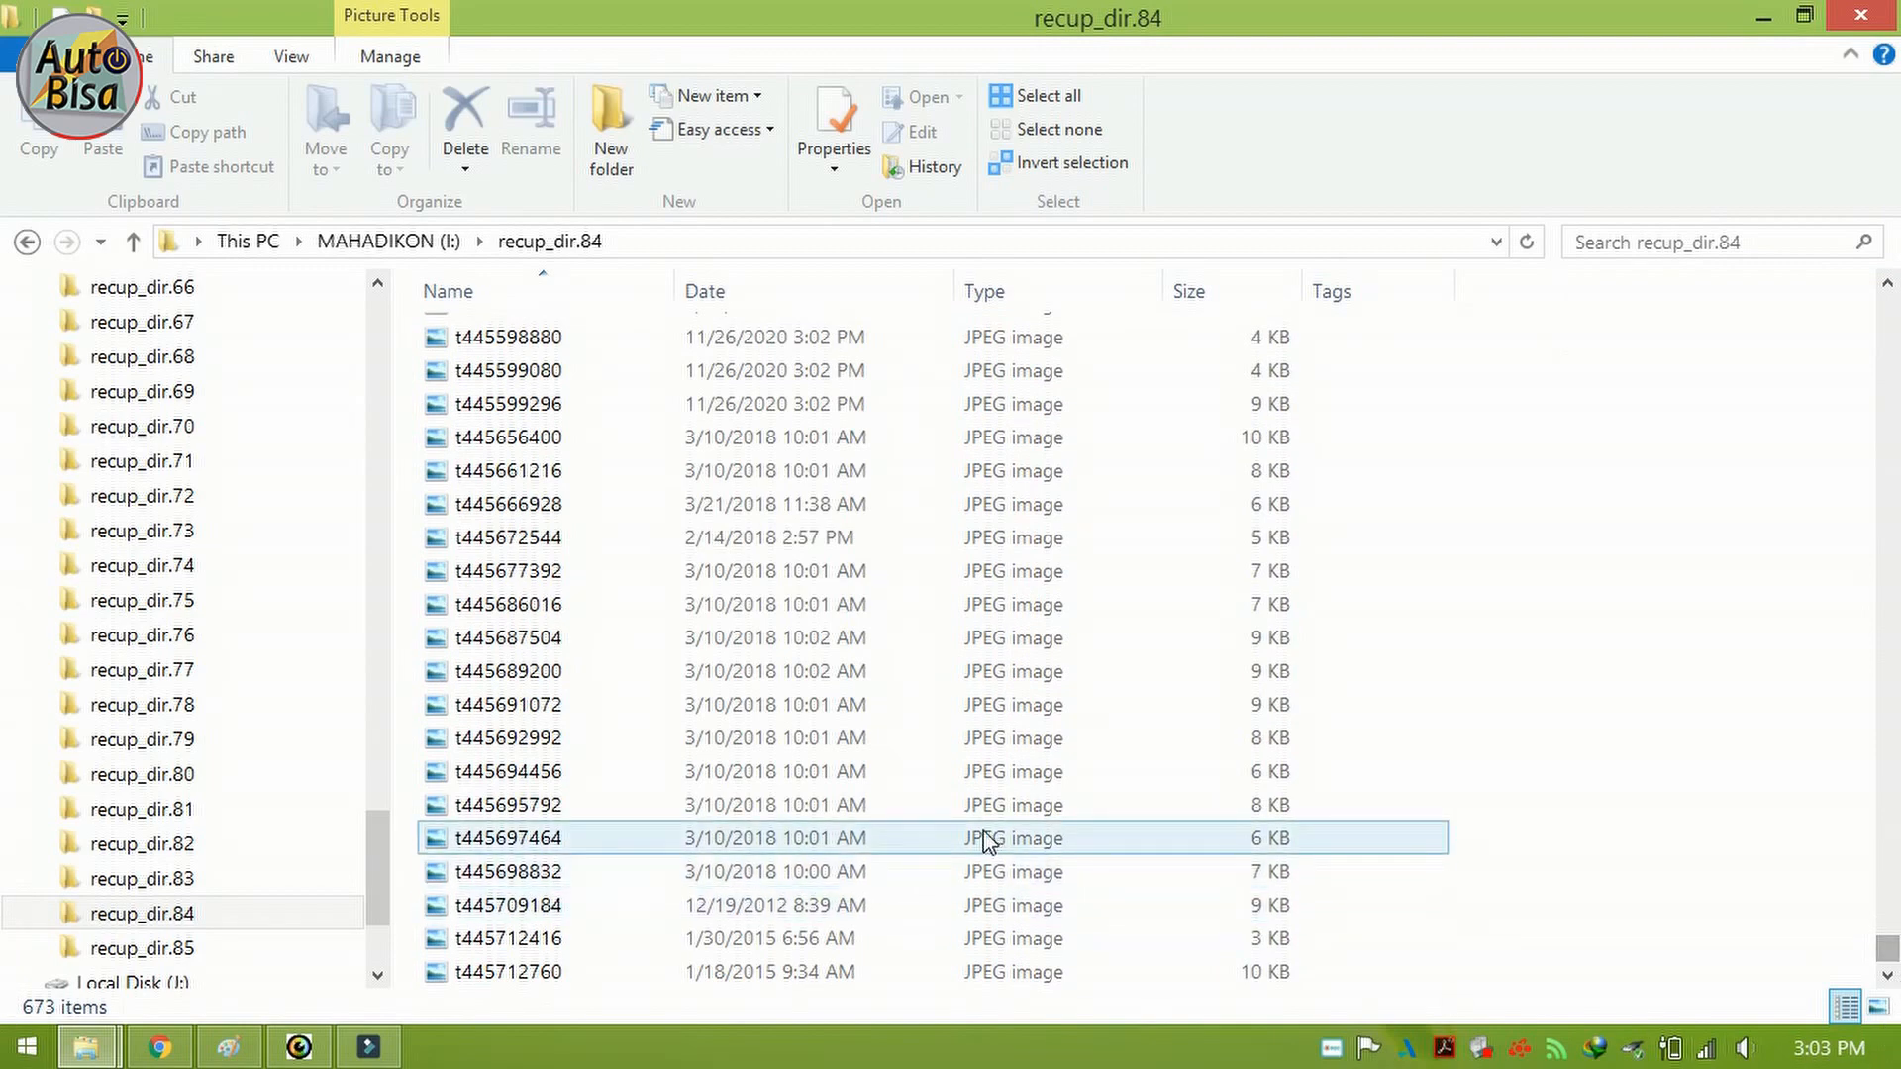
{"action": "left_click", "coordinate": [297, 1049]}
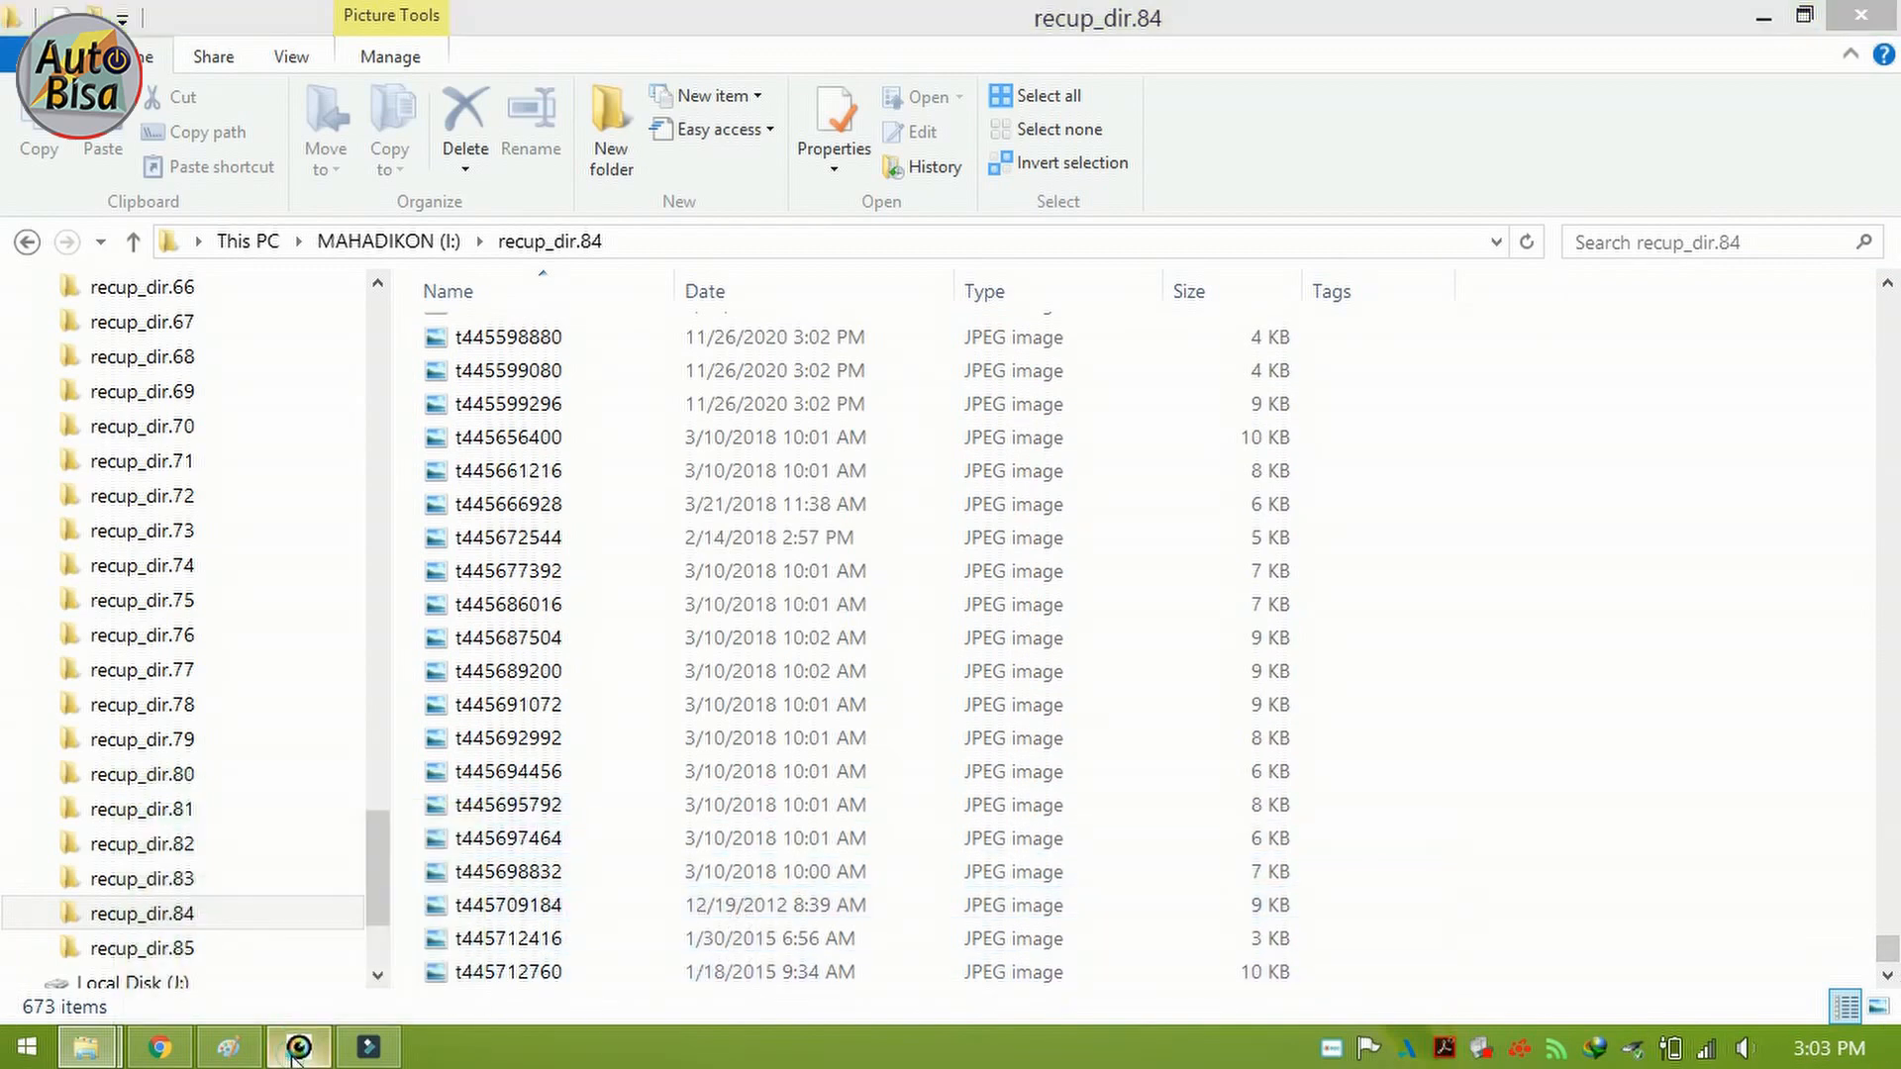